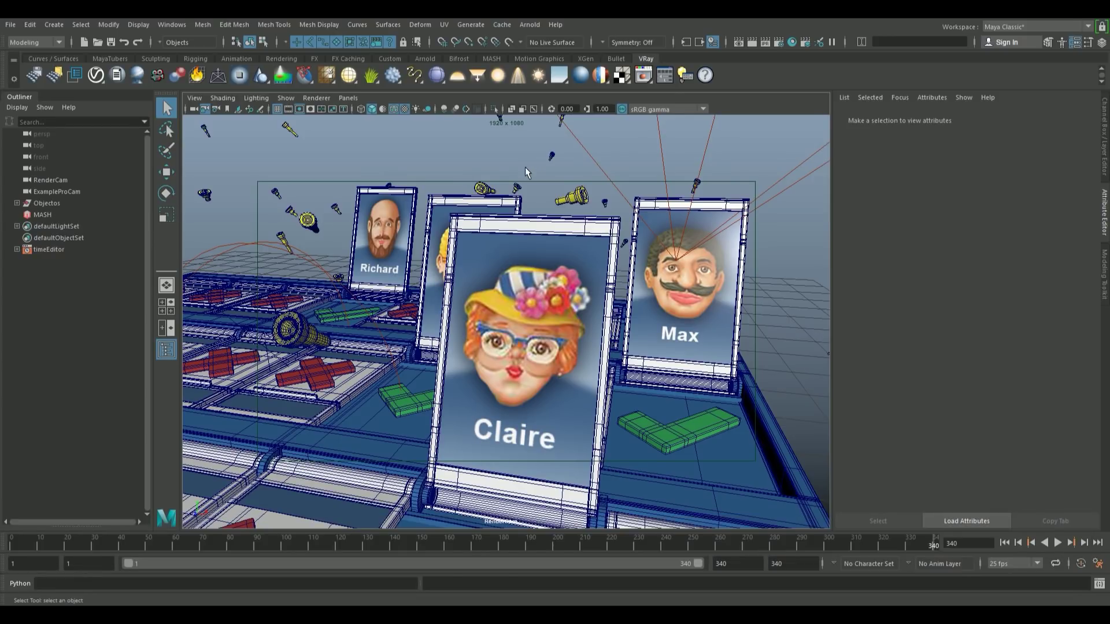
Select the RenderCam camera and add the V-Ray Physical camera attributes to its shape.
left_click(194, 109)
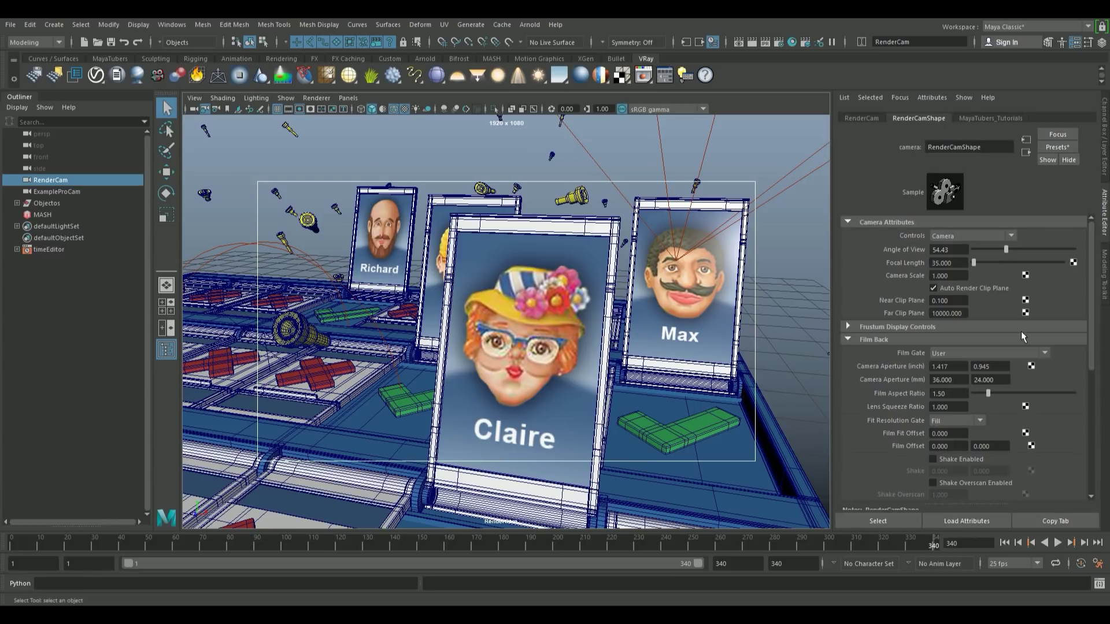
left_click(931, 97)
mouse_move(935, 144)
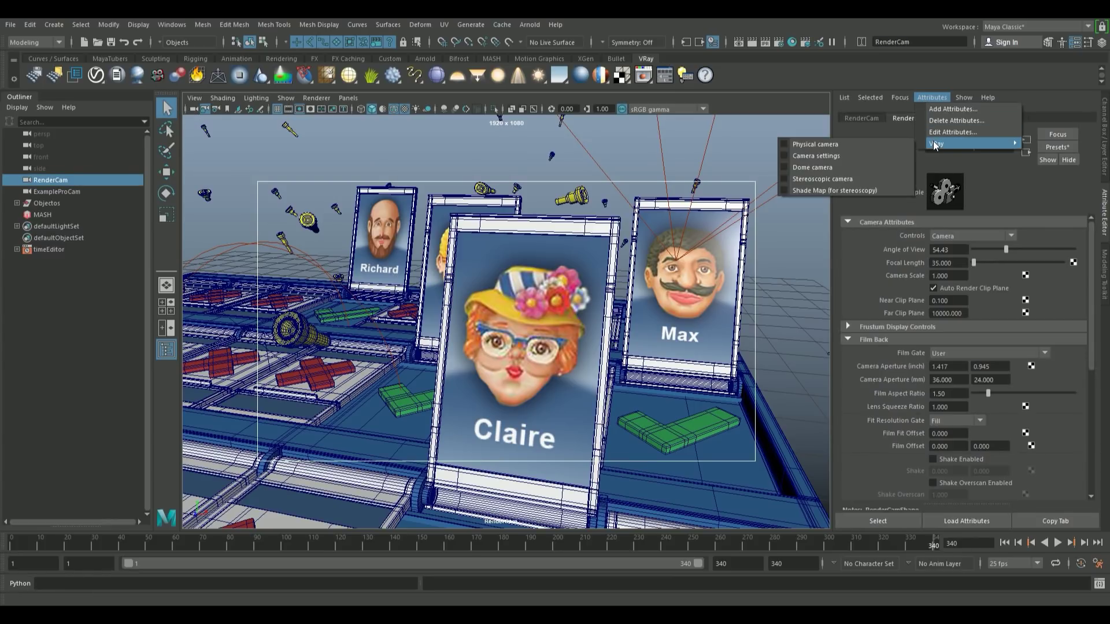
left_click(859, 143)
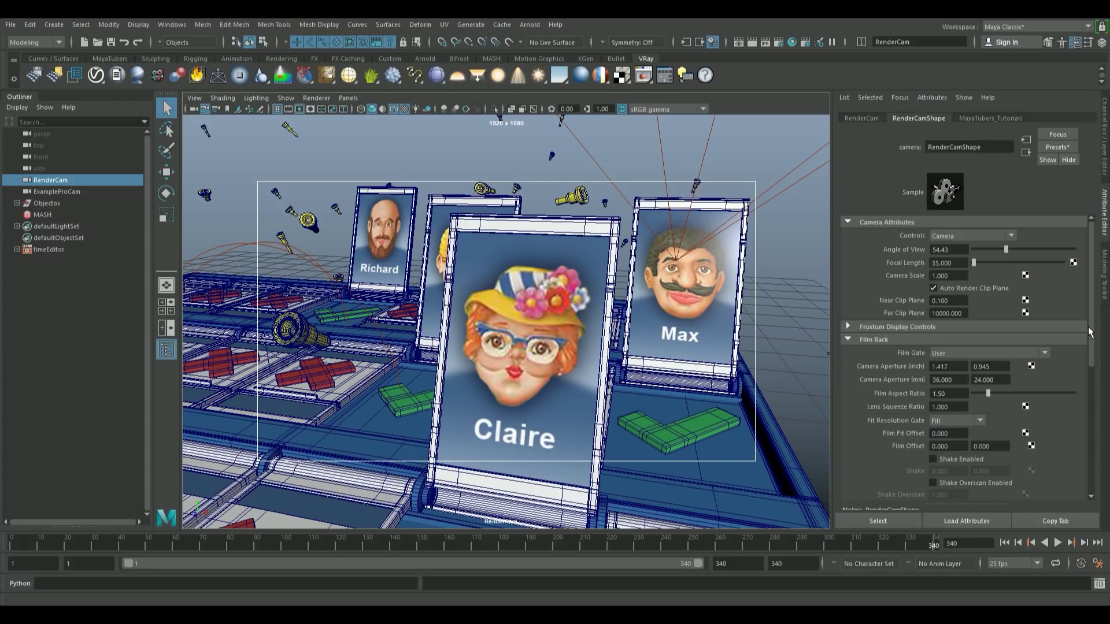
Enable Treat as VRay Physical camera in RenderCam's extra V-Ray attributes.
scroll(1087, 328, "down", 5)
left_click(867, 493)
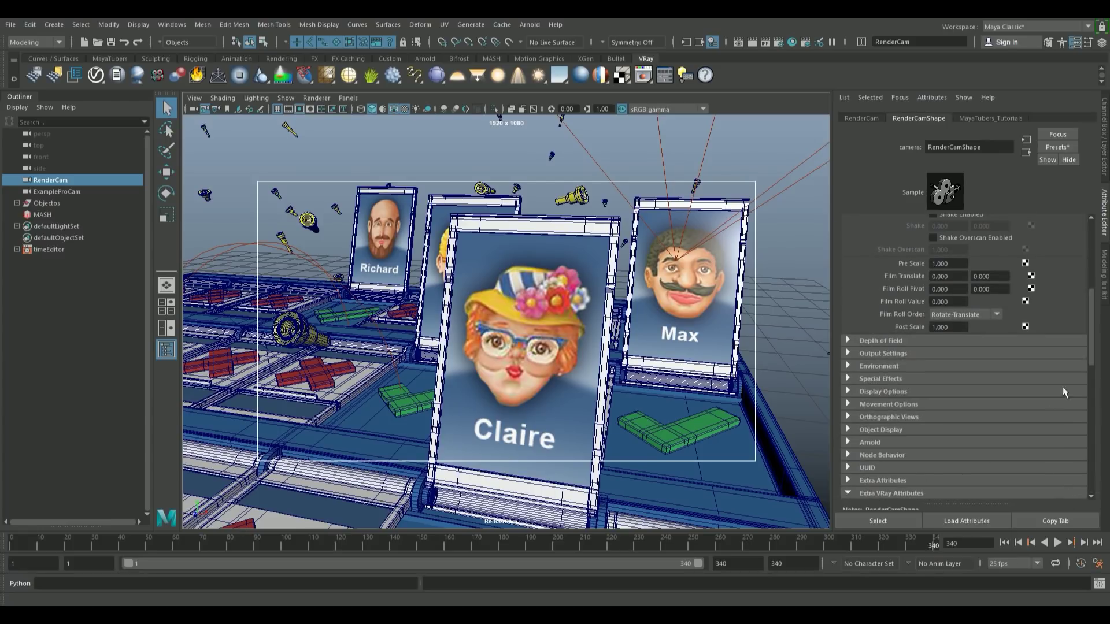
scroll(1090, 355, "down", 4)
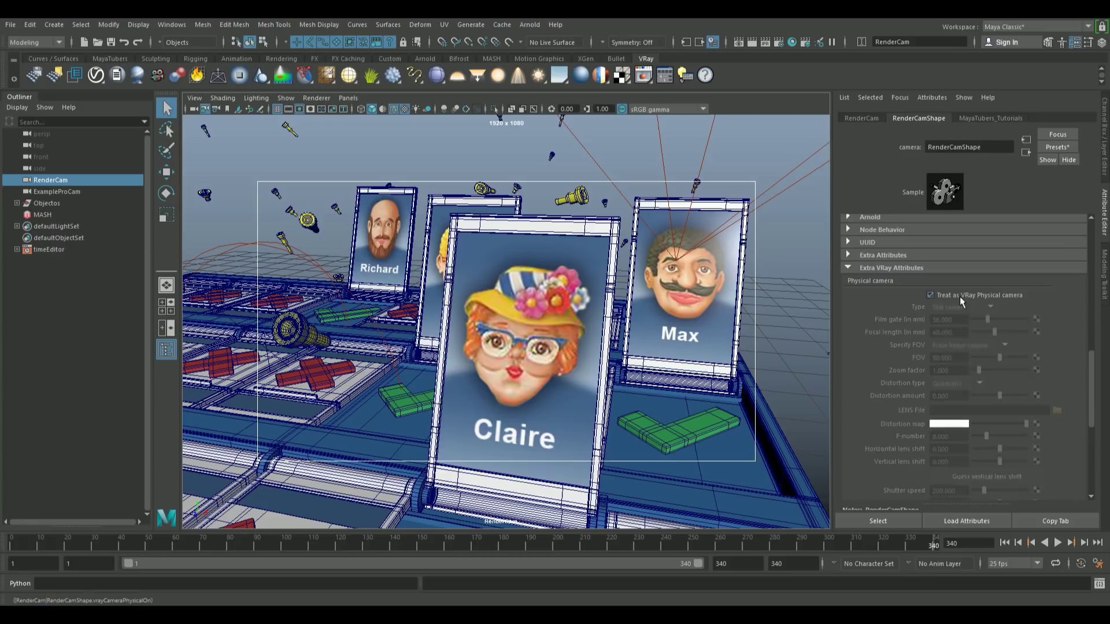
left_click(959, 296)
Set the physical camera's ISO to 2000.
scroll(1085, 452, "down", 4)
scroll(1086, 452, "down", 1)
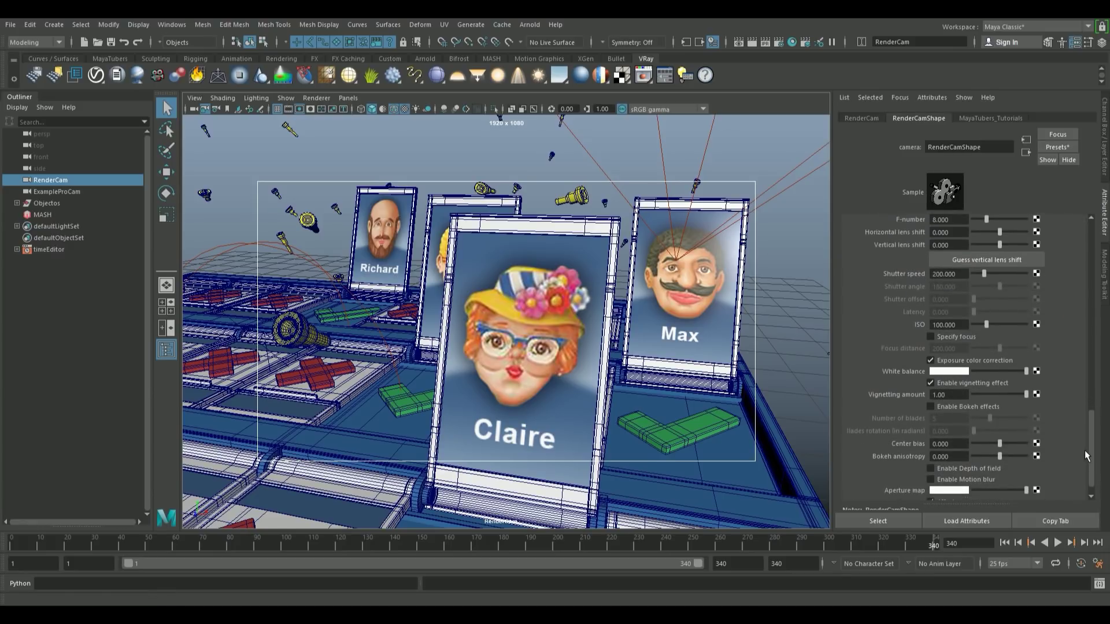
double_click(948, 324)
type("2000")
key("Return")
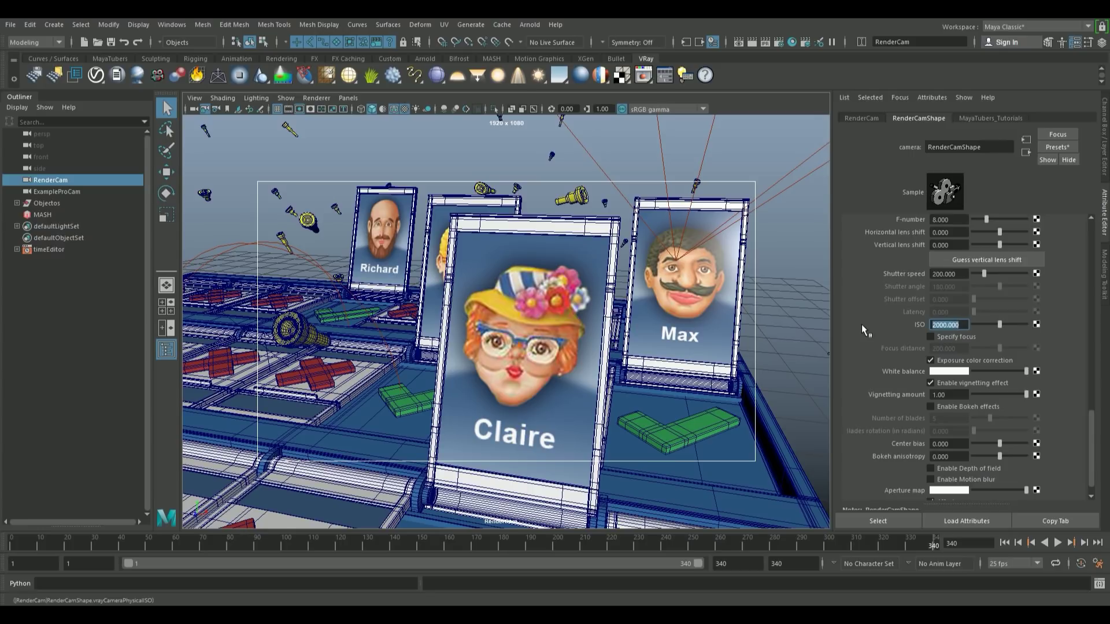
Open the V-Ray frame buffer and start an interactive render from RenderCam.
left_click(641, 74)
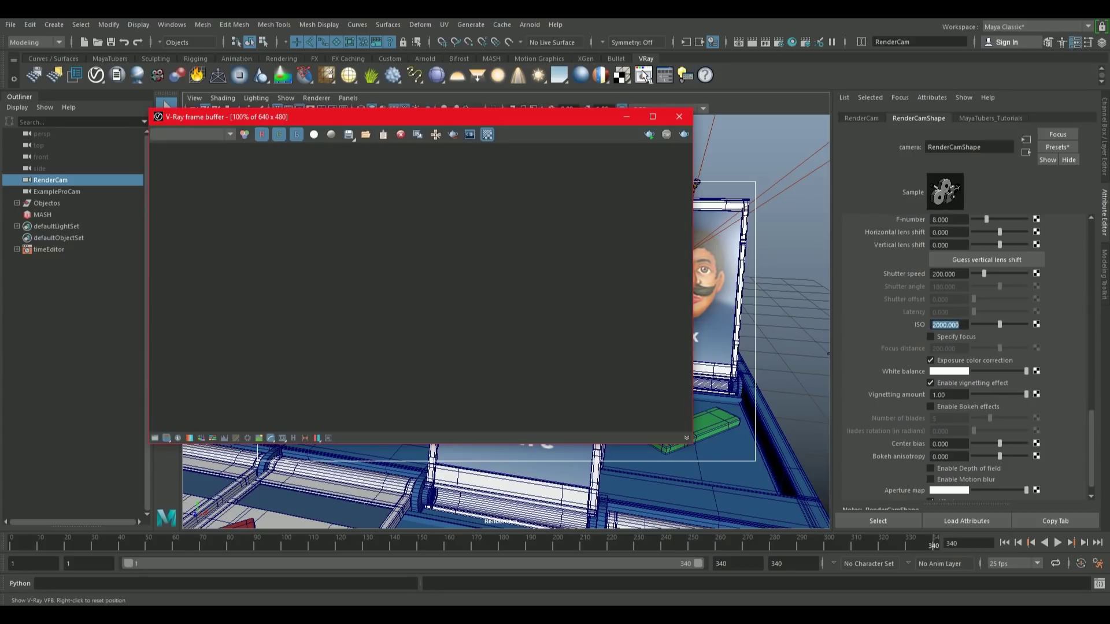
left_click(649, 135)
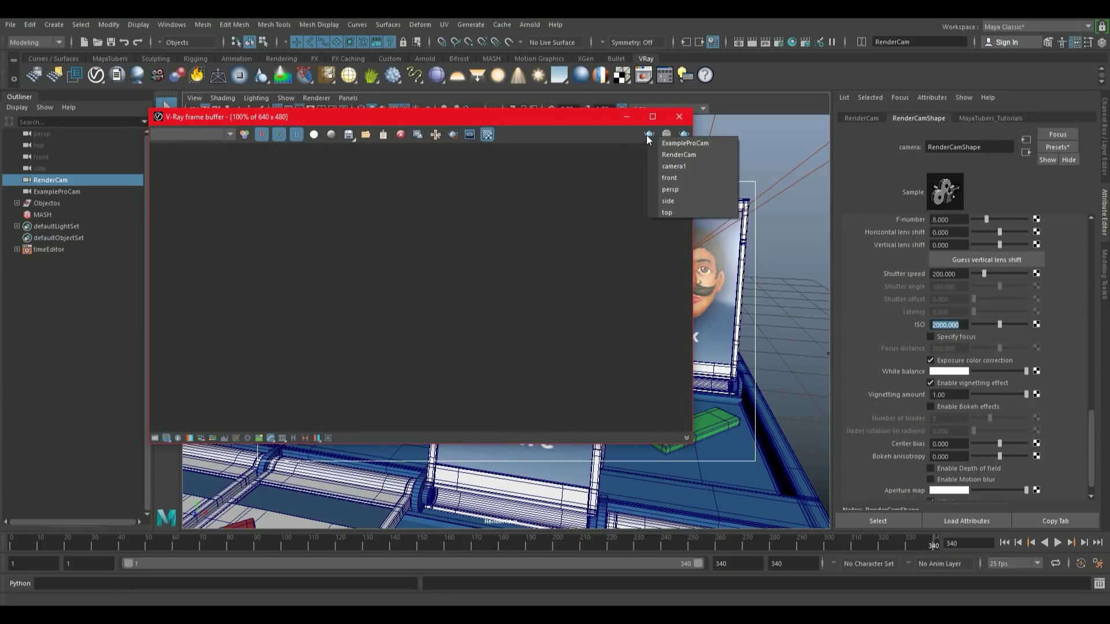
left_click(676, 154)
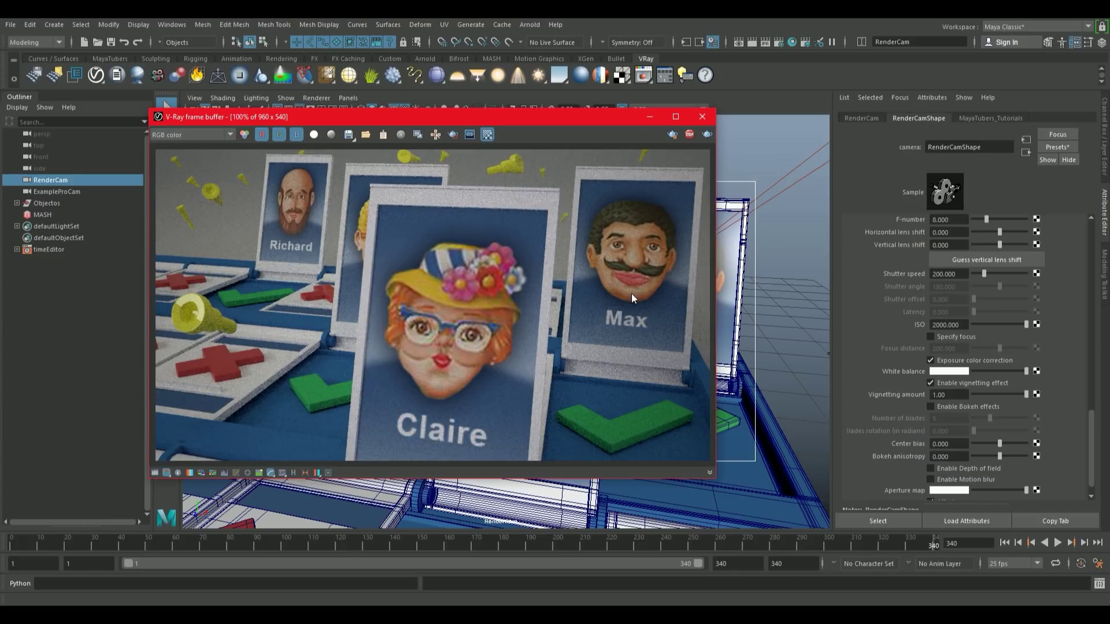
left_click_drag(615, 119, 663, 133)
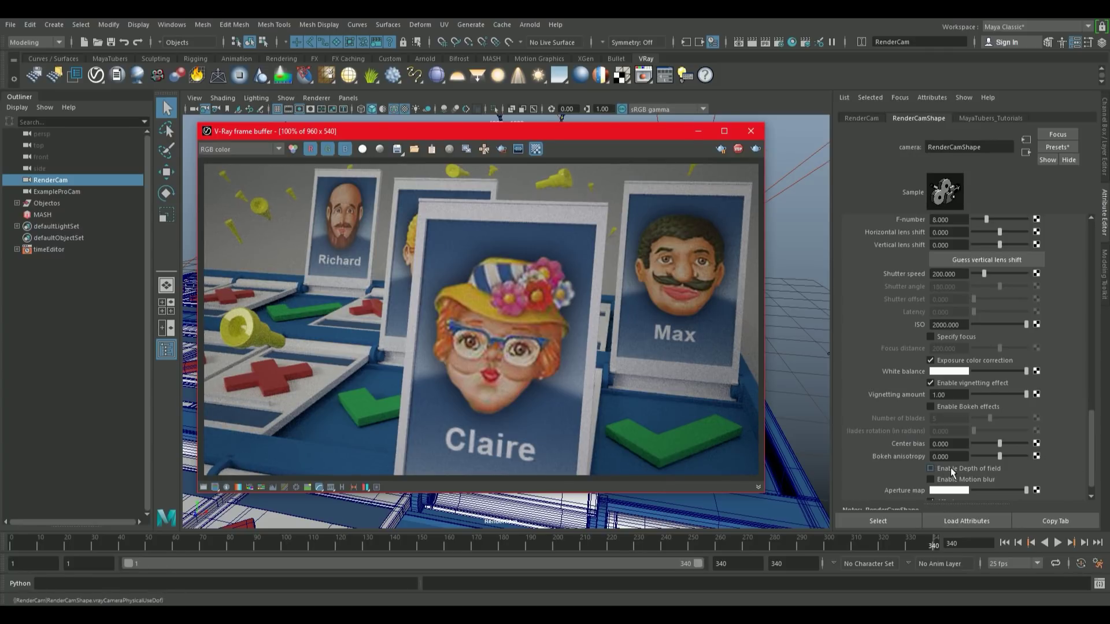
Enable the physical camera's depth of field and review its F-number, shutter speed and ISO settings.
left_click(951, 471)
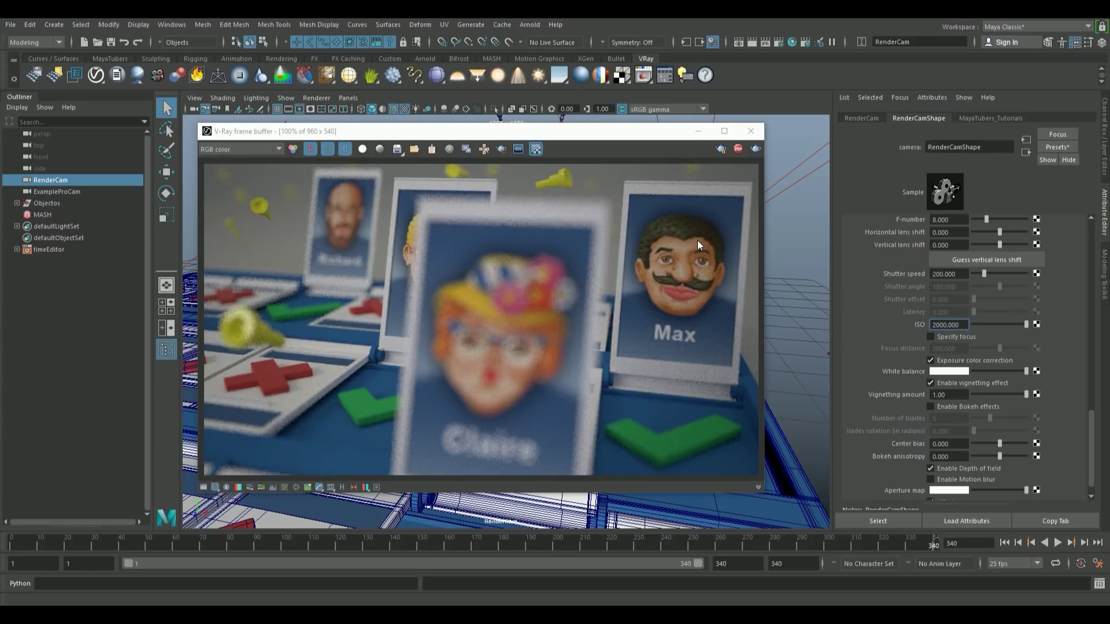
left_click_drag(1093, 443, 1091, 399)
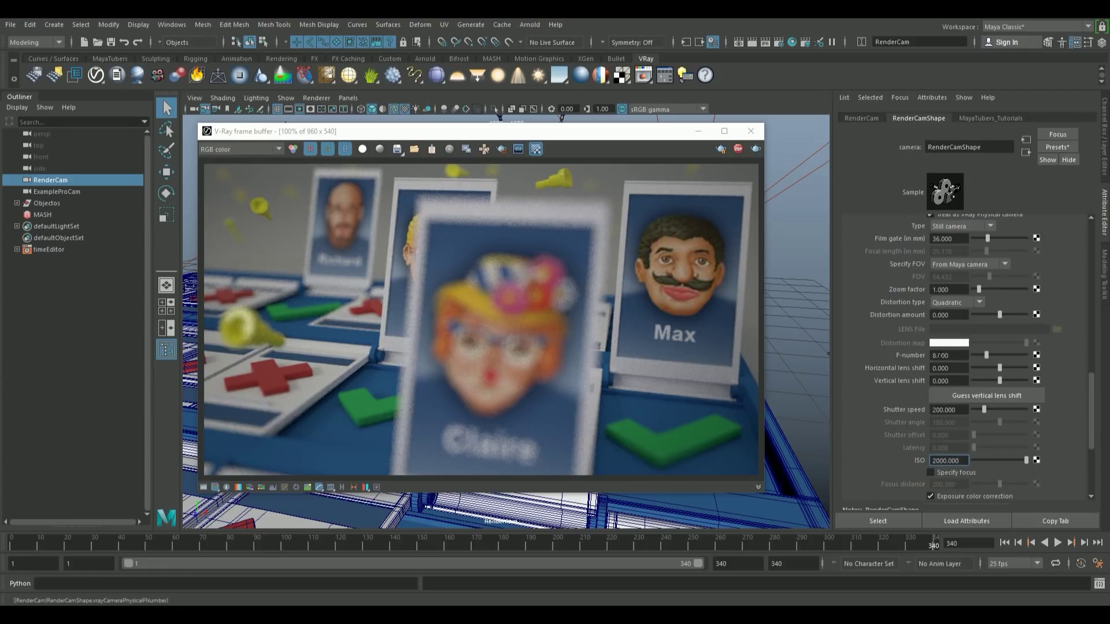
double_click(954, 354)
double_click(953, 410)
double_click(966, 460)
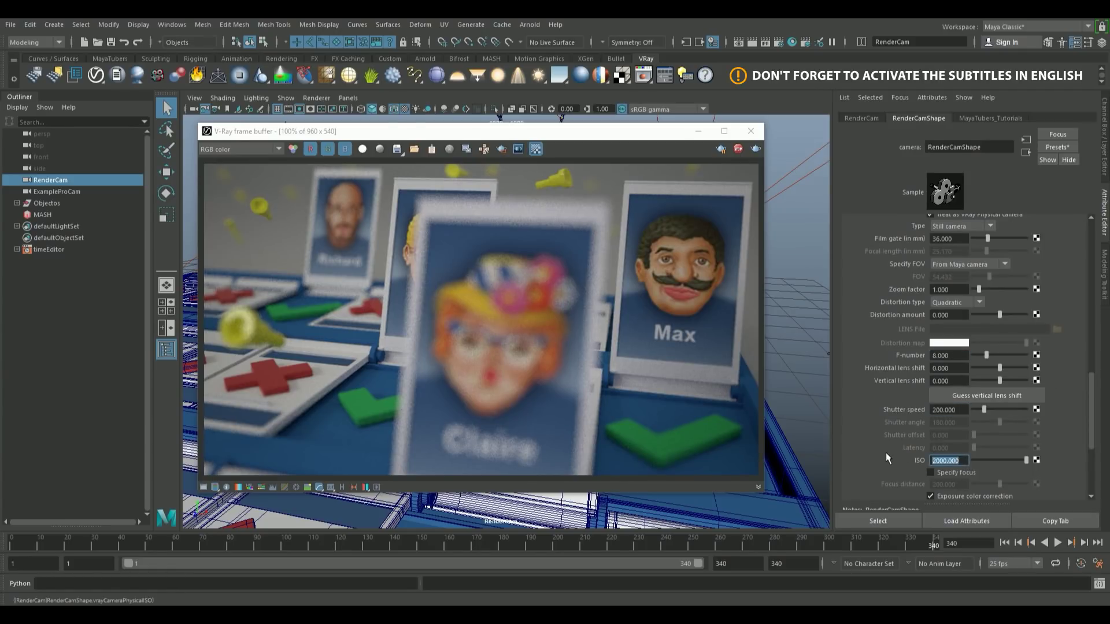
Set the camera's F-number to 4 and compensate the exposure with an ISO of 600.
left_click_drag(490, 135, 584, 263)
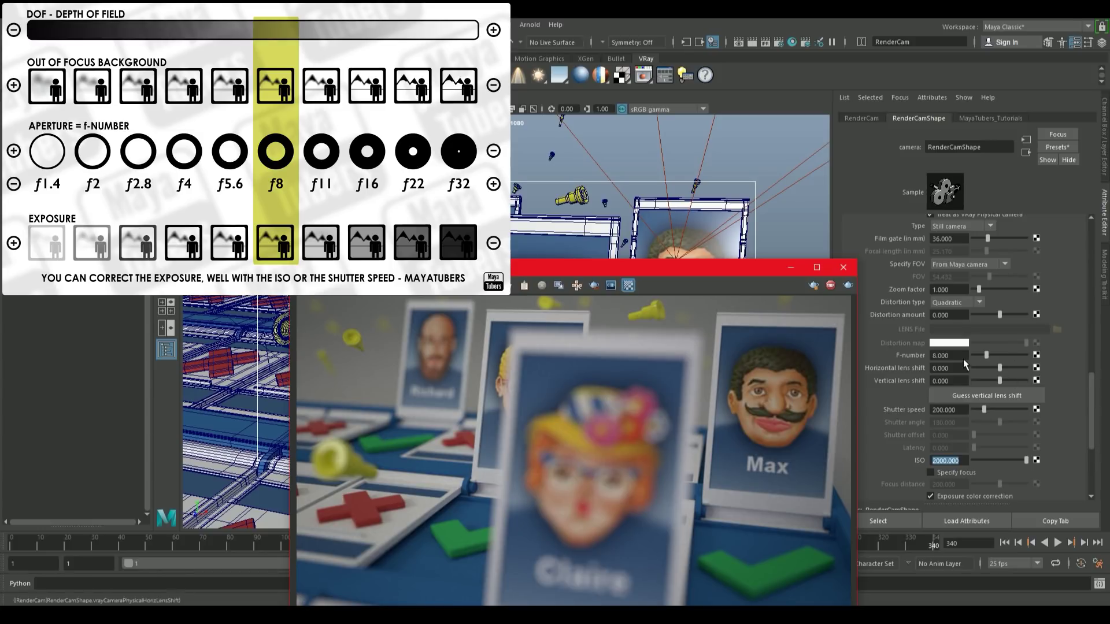
left_click(960, 355)
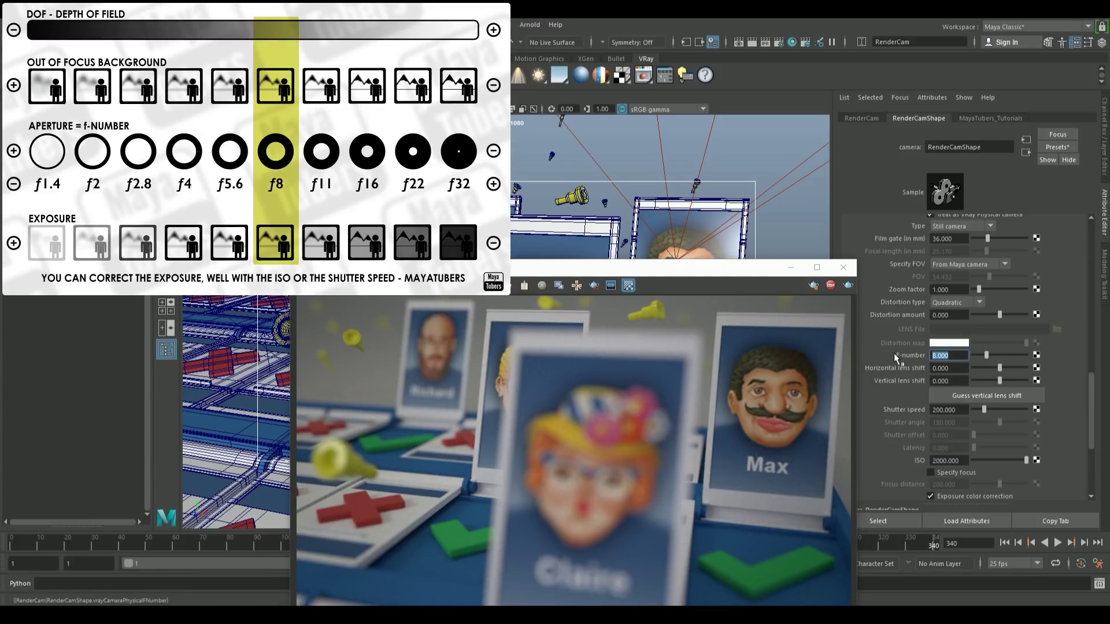
type("4")
key("Return")
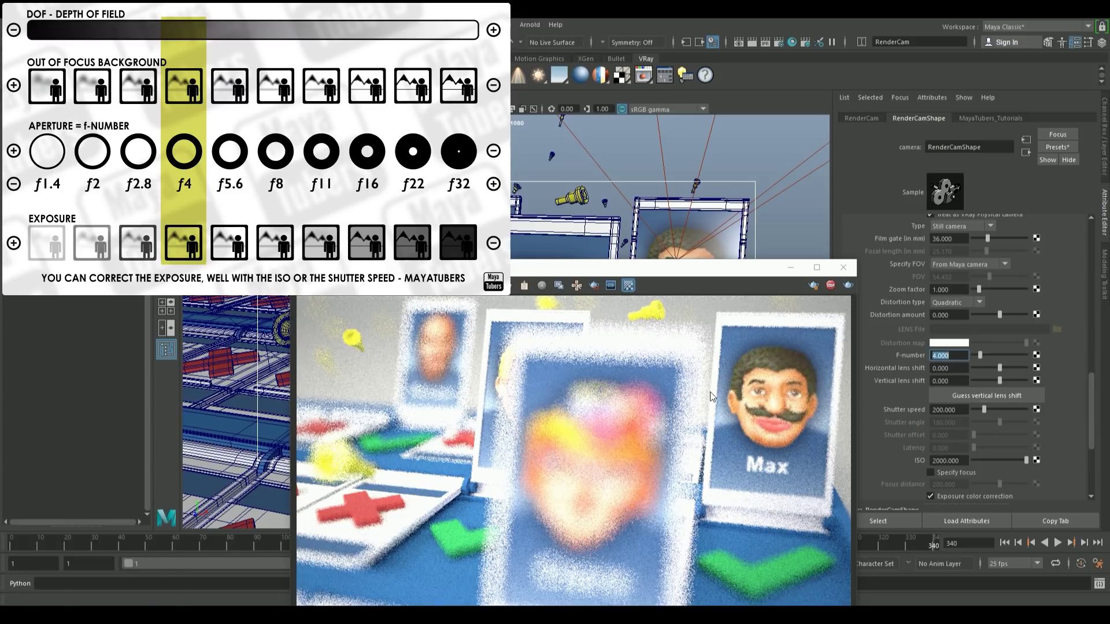
left_click(952, 410)
left_click_drag(953, 410, 902, 407)
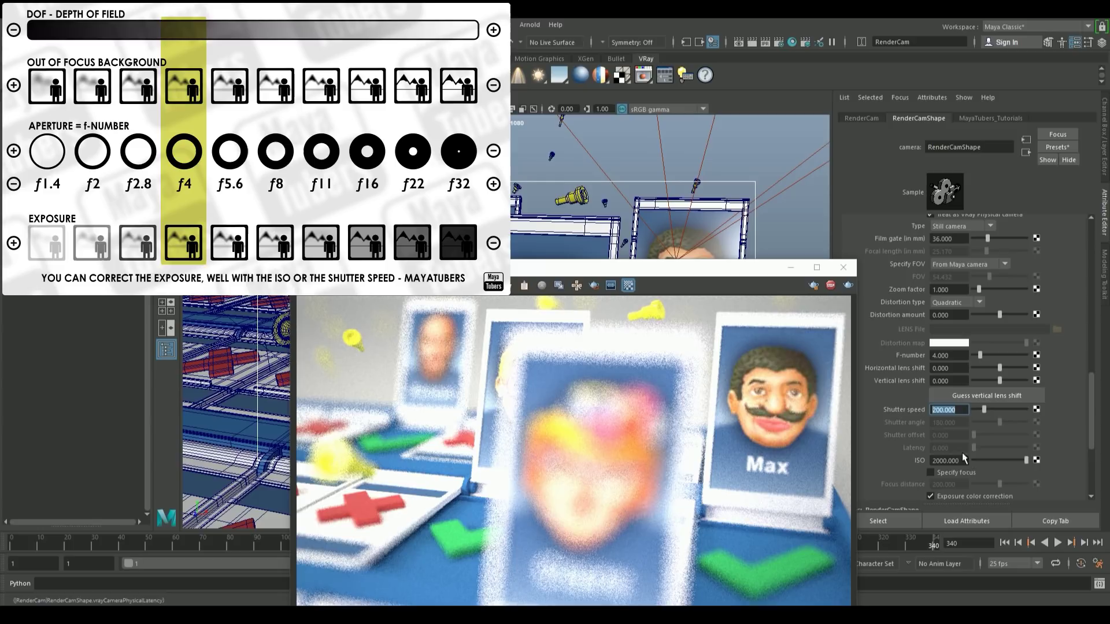
left_click_drag(964, 460, 905, 466)
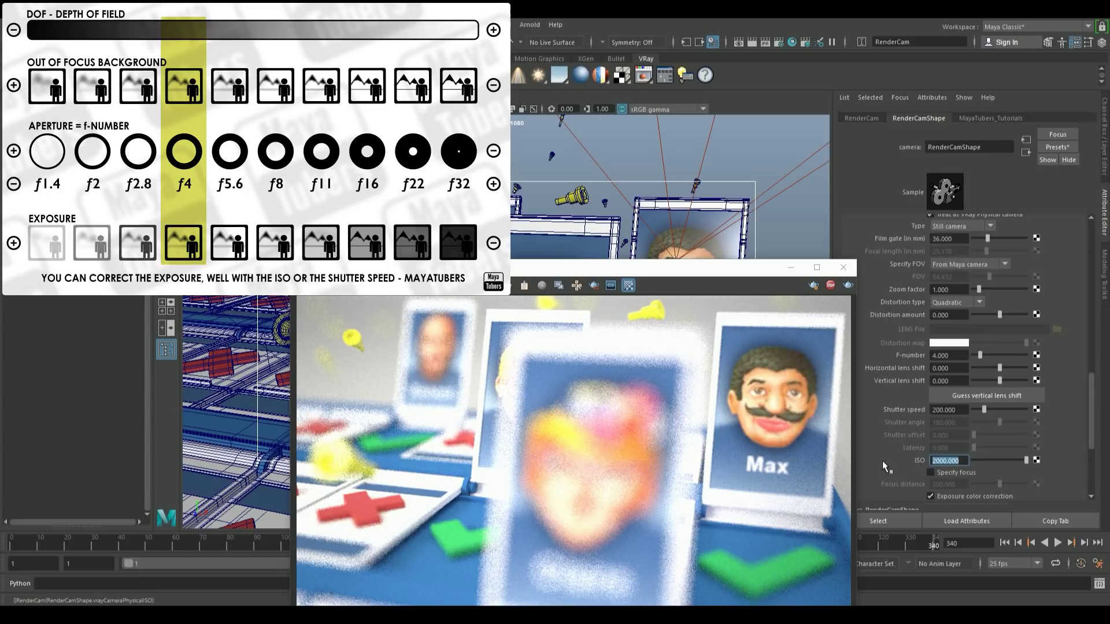
type("600")
key("Return")
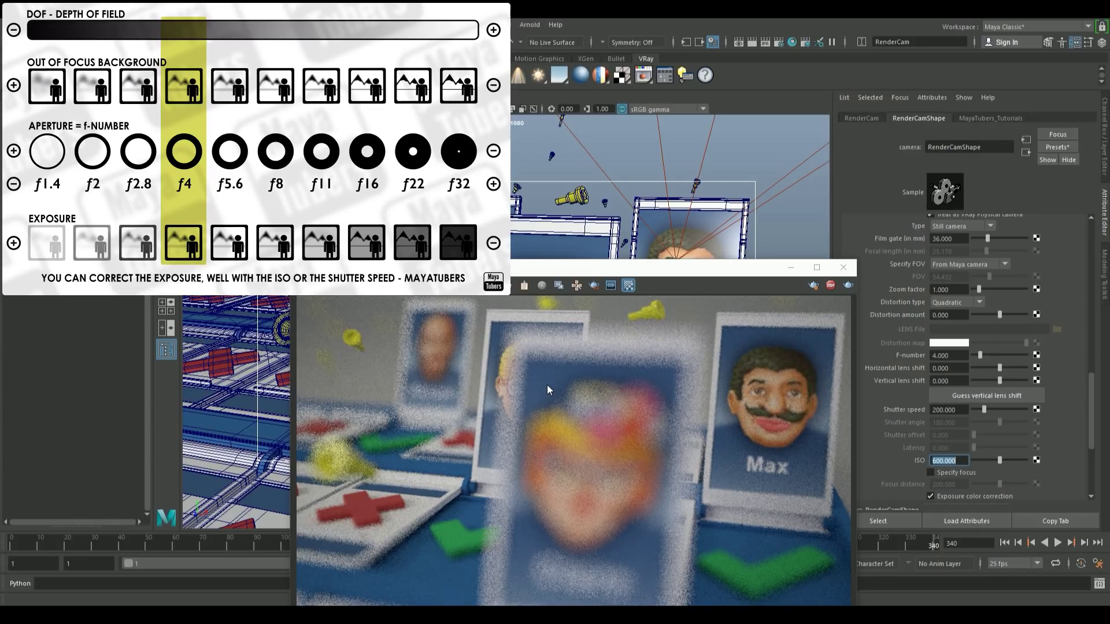
Set the camera's F-number to 2 and compensate the exposure with an ISO of 150.
double_click(944, 356)
left_click_drag(937, 356, 896, 356)
type("2")
key("Return")
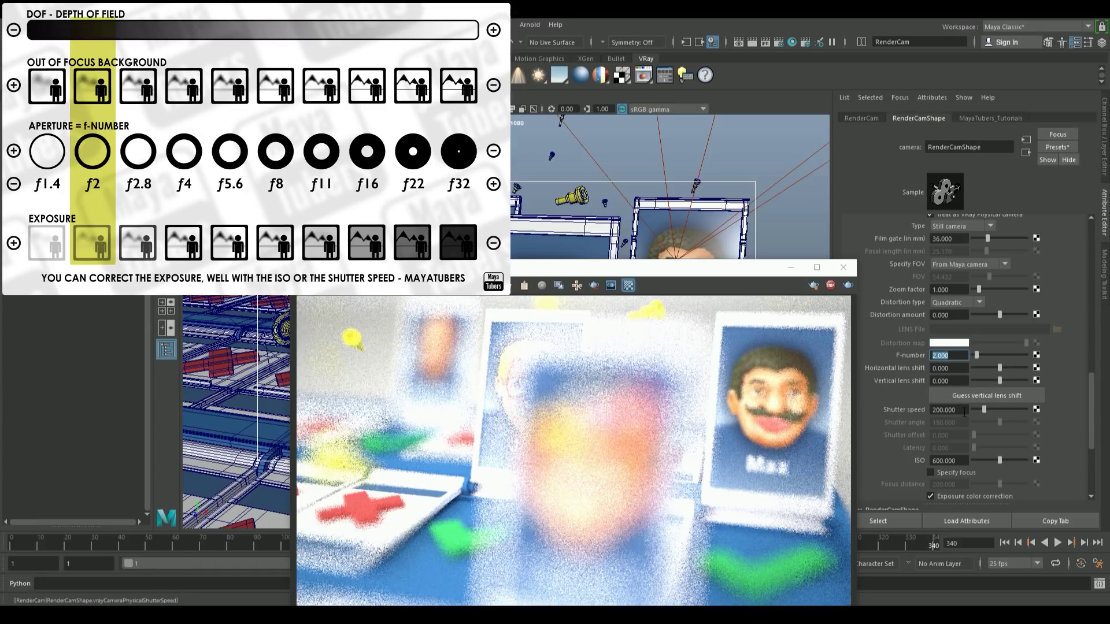
left_click(948, 461)
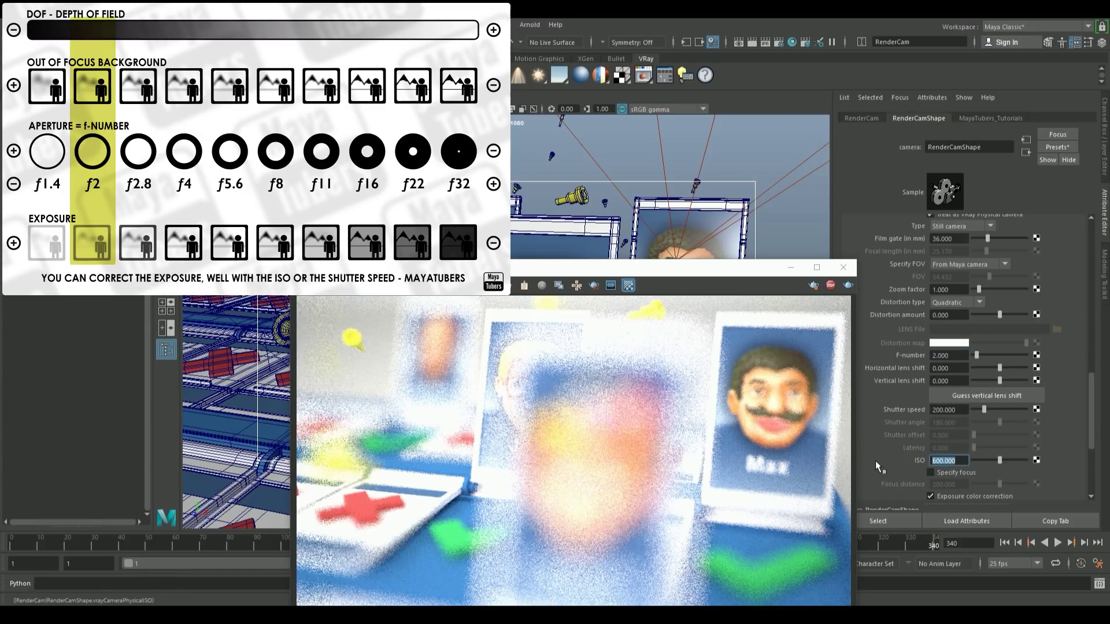
type("150")
key("Return")
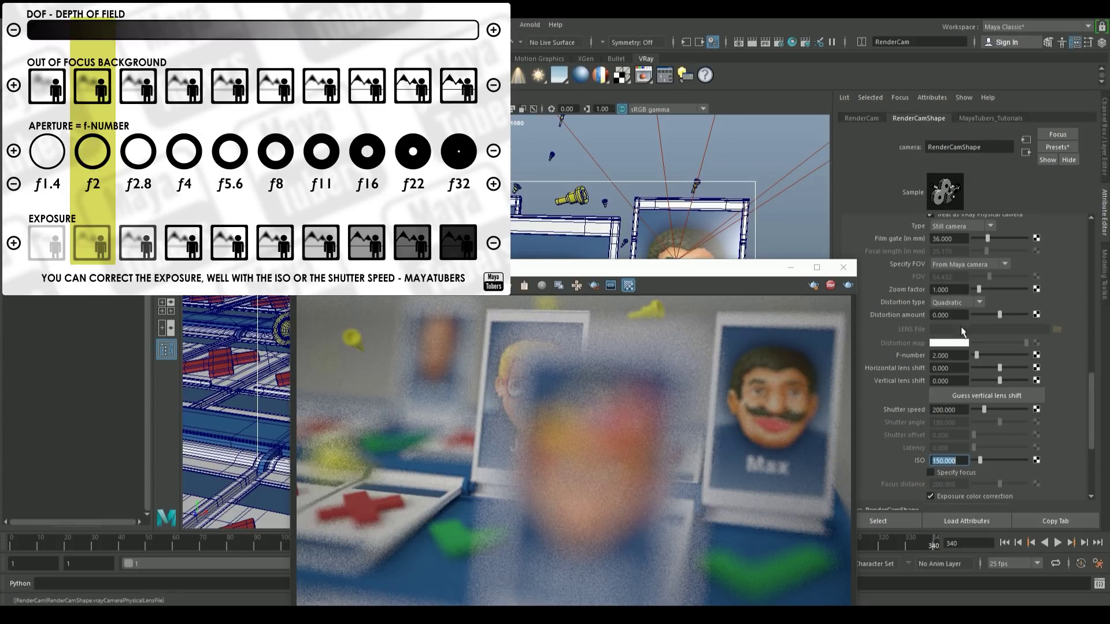
Set the camera's F-number to 32 and compensate the exposure with an ISO of 30000.
left_click(960, 355)
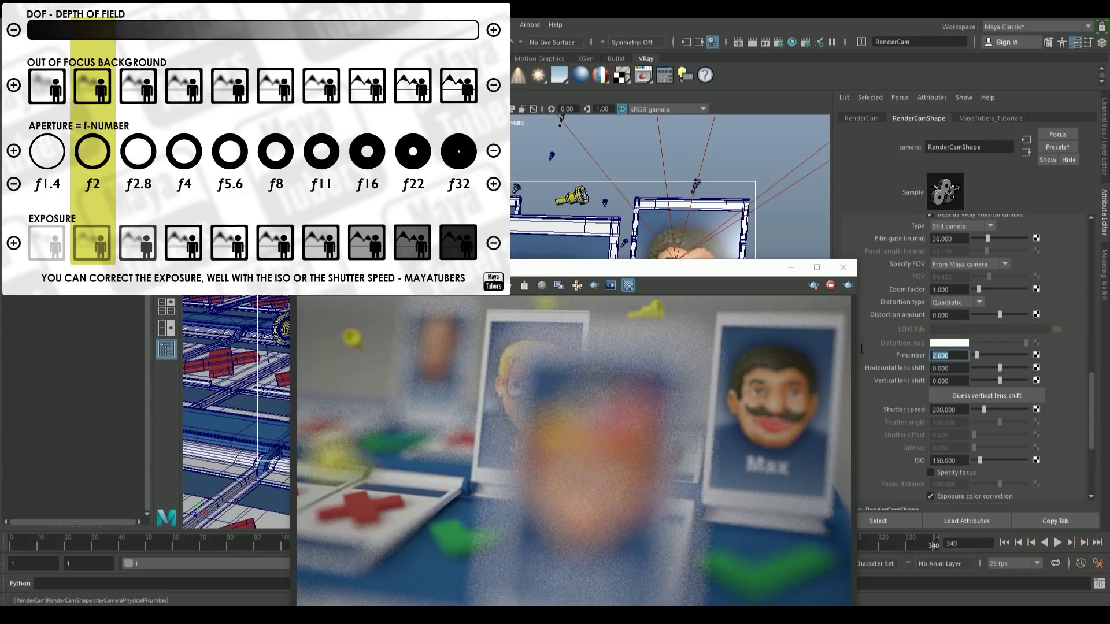
type("32")
key("Return")
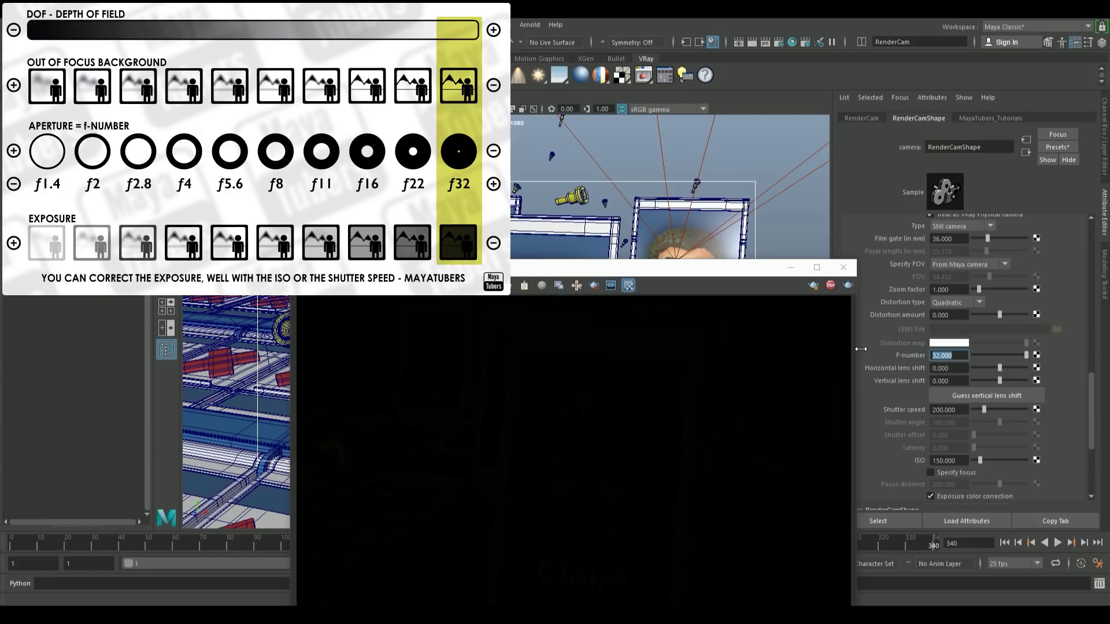
left_click(948, 461)
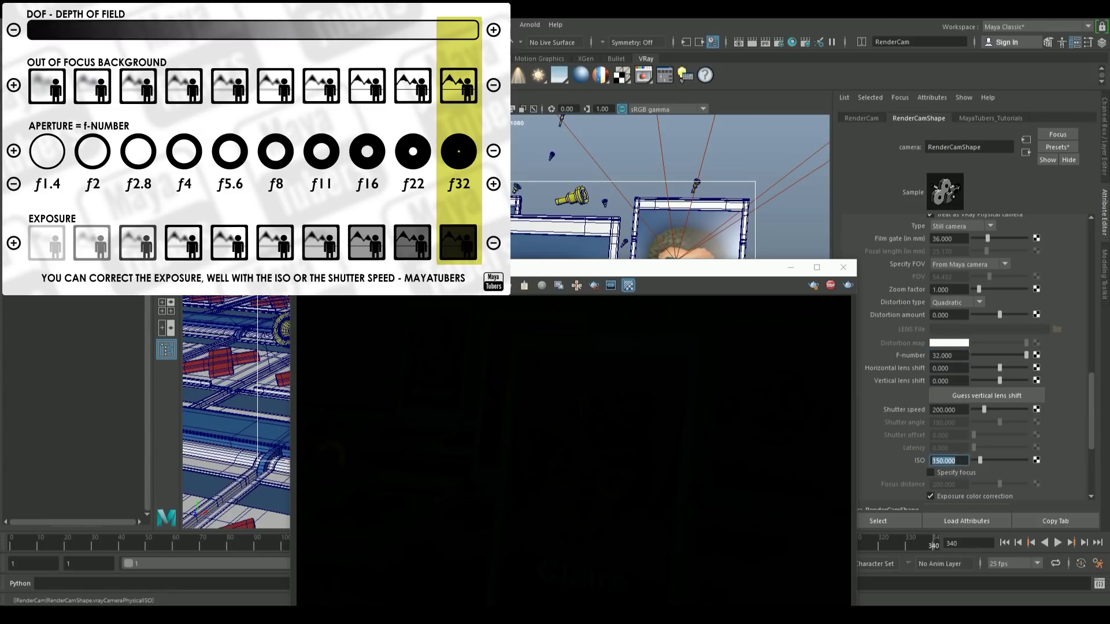
type("30000")
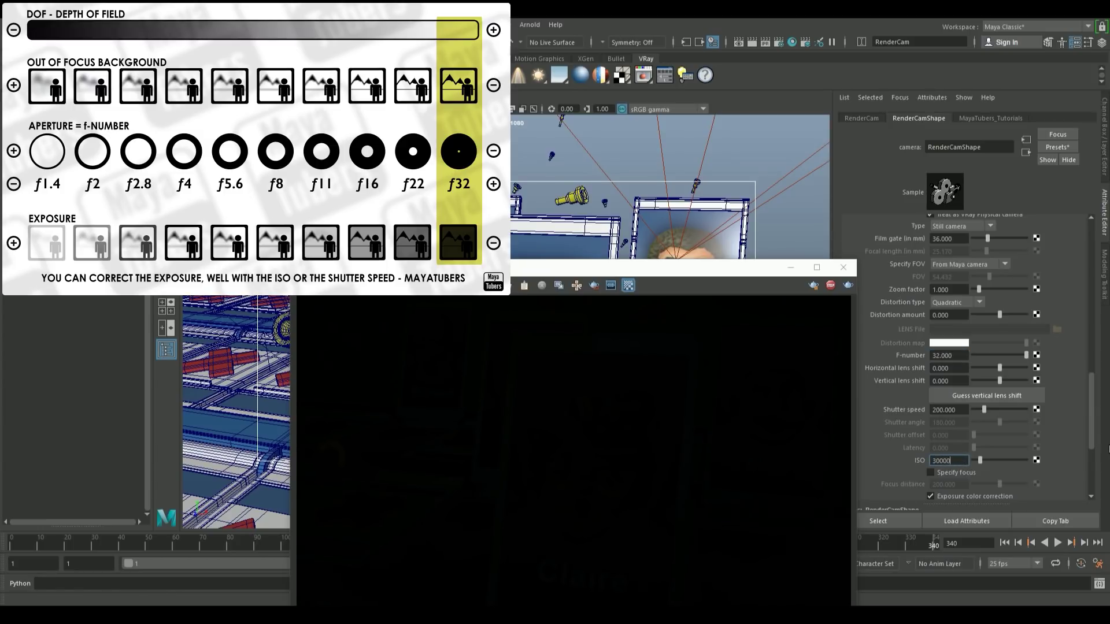
key("Return")
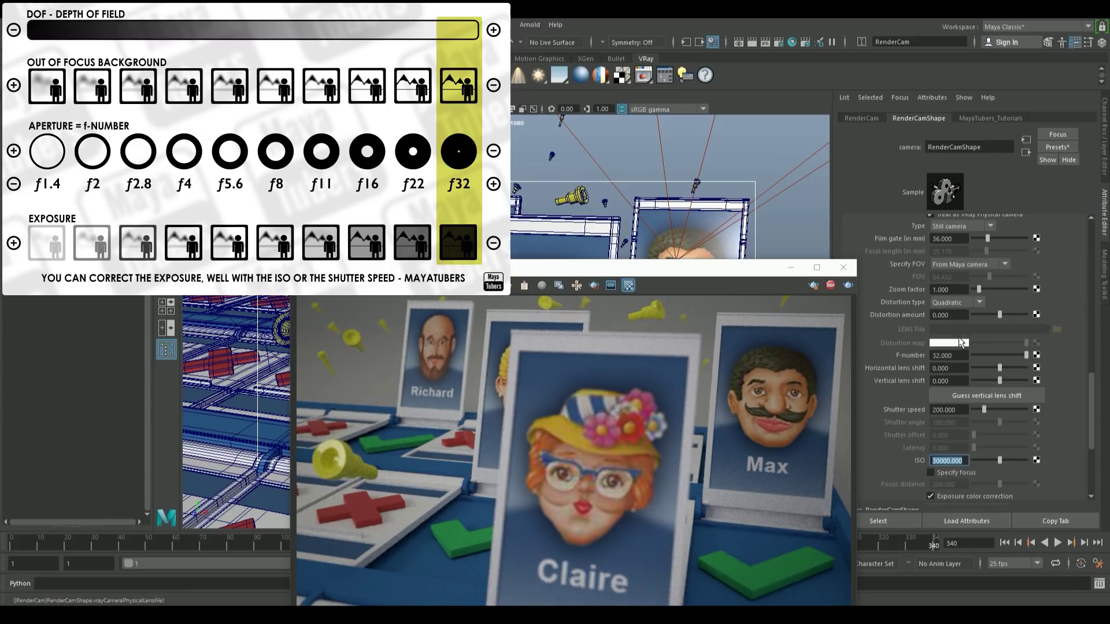
Restore the camera's F-number to 8 and its ISO to 2000.
left_click(948, 355)
type("8")
key("Return")
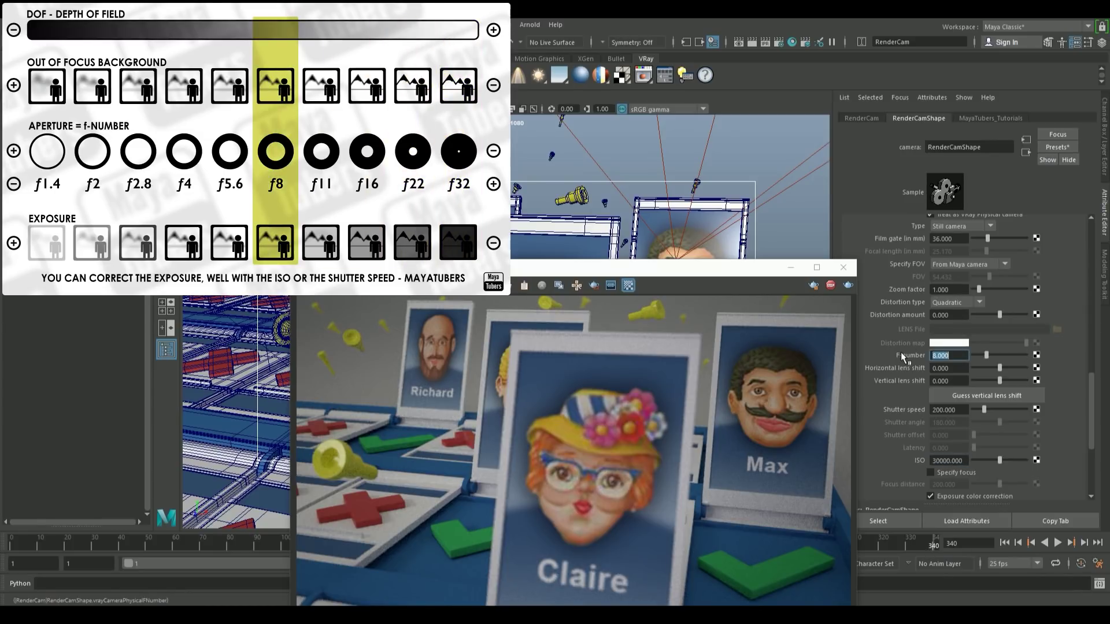
left_click(948, 461)
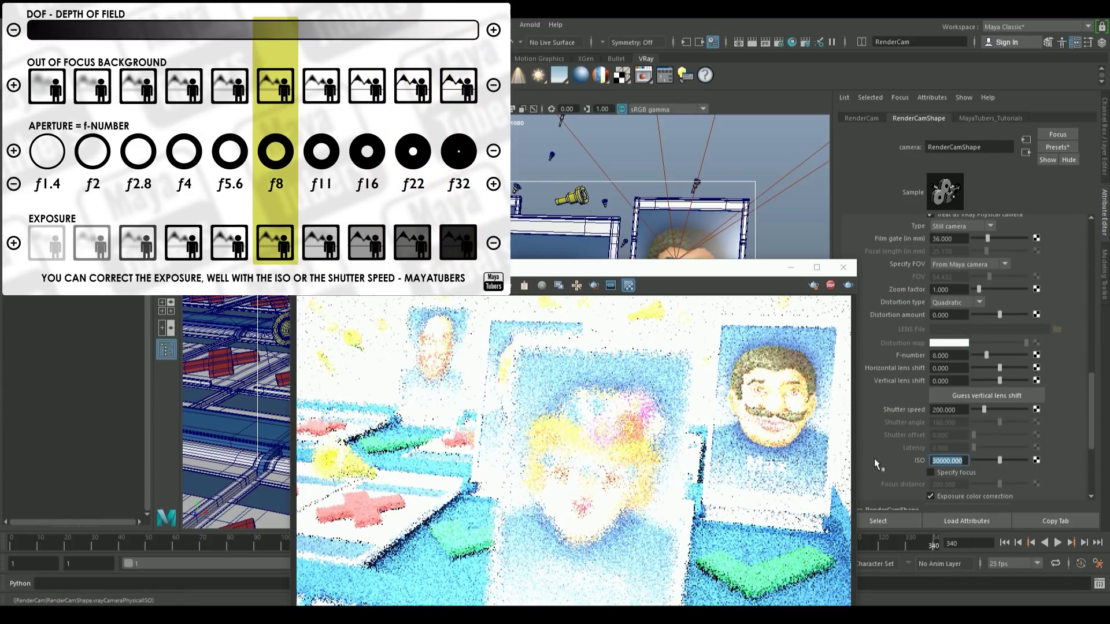
type("2000")
key("Return")
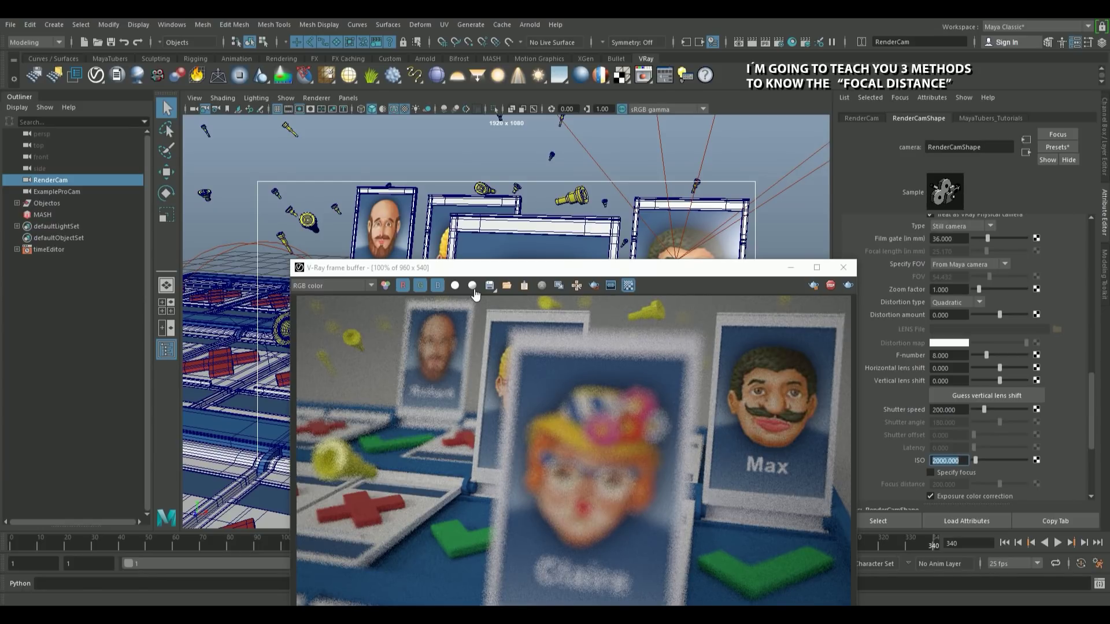
Enable Specify focus on the physical camera and set the focus distance to 15.
left_click_drag(492, 267, 329, 200)
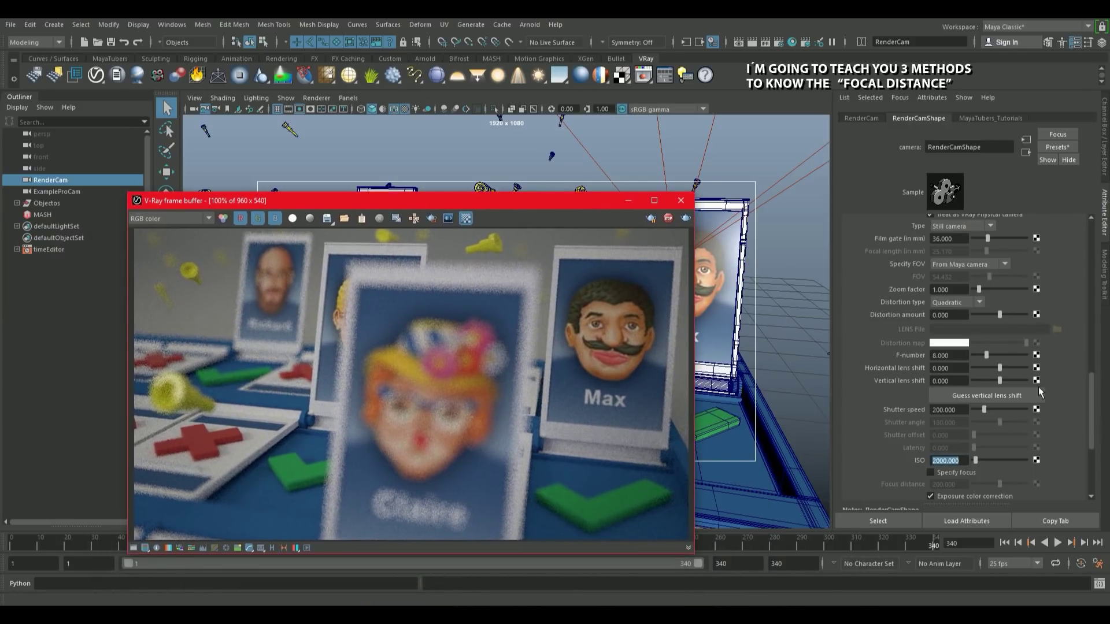
left_click_drag(1094, 388, 1093, 403)
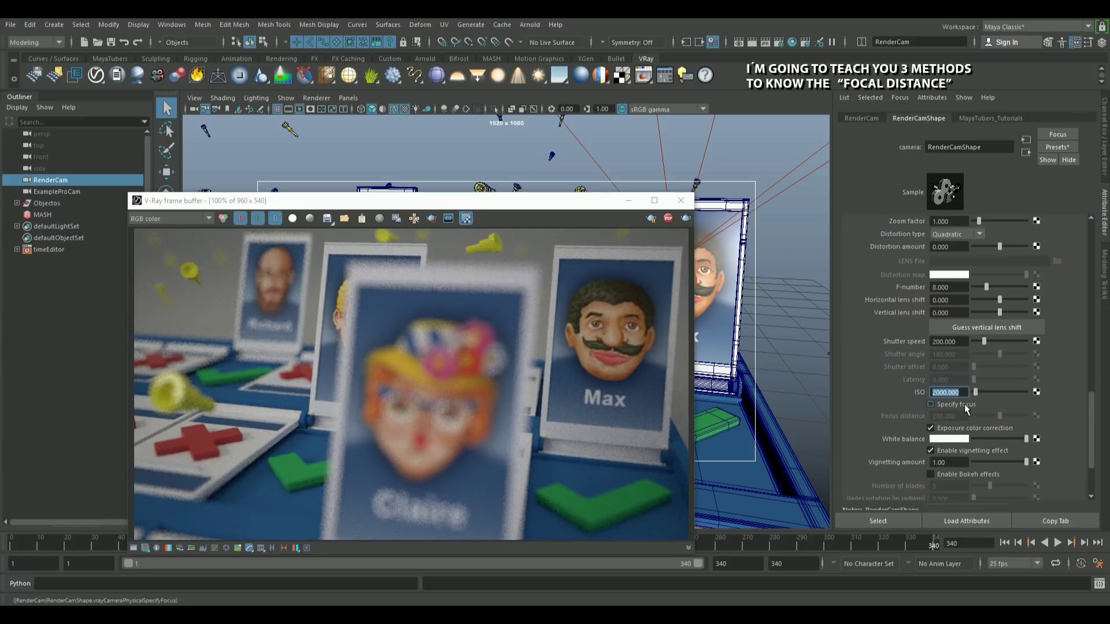
left_click(965, 404)
left_click_drag(955, 416, 888, 415)
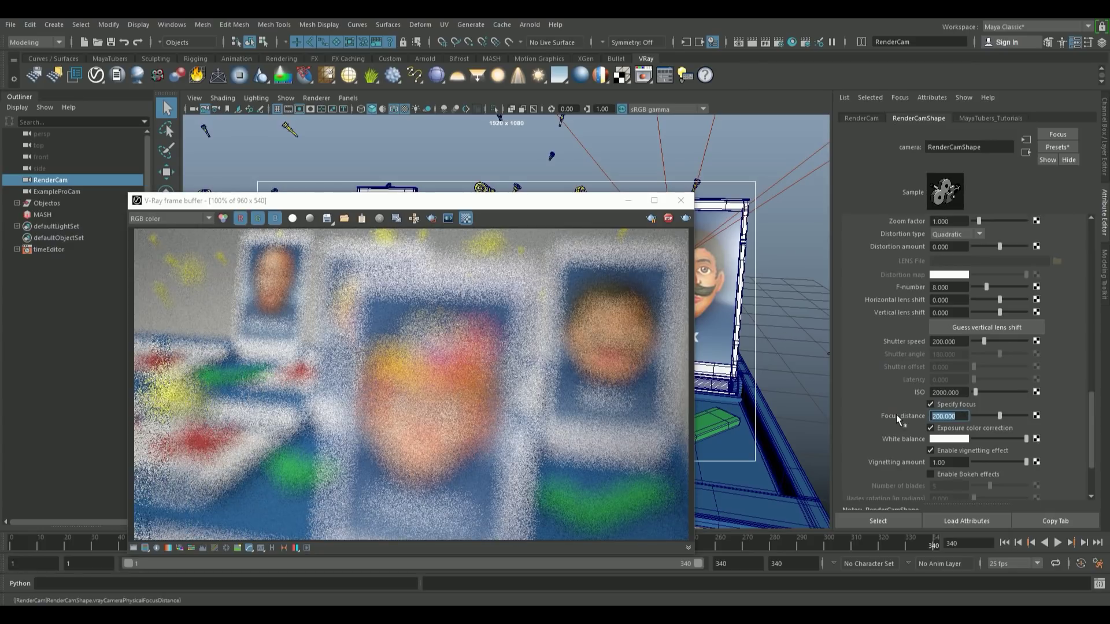
type("15")
key("Return")
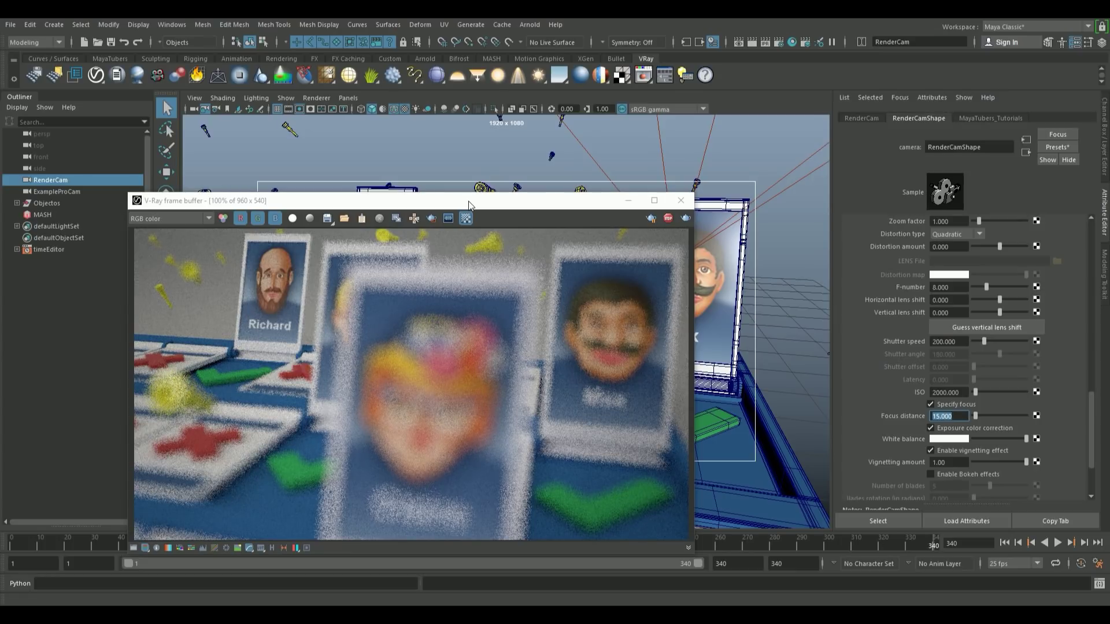
left_click_drag(468, 205, 502, 203)
left_click_drag(969, 393, 930, 393)
left_click_drag(524, 193, 489, 177)
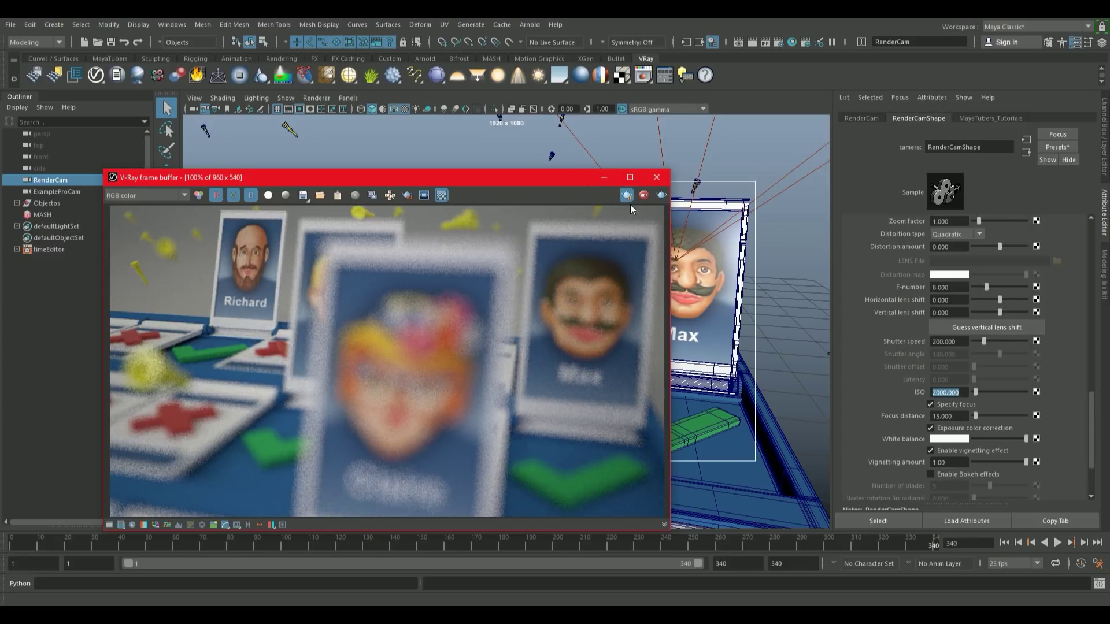
left_click_drag(567, 177, 641, 224)
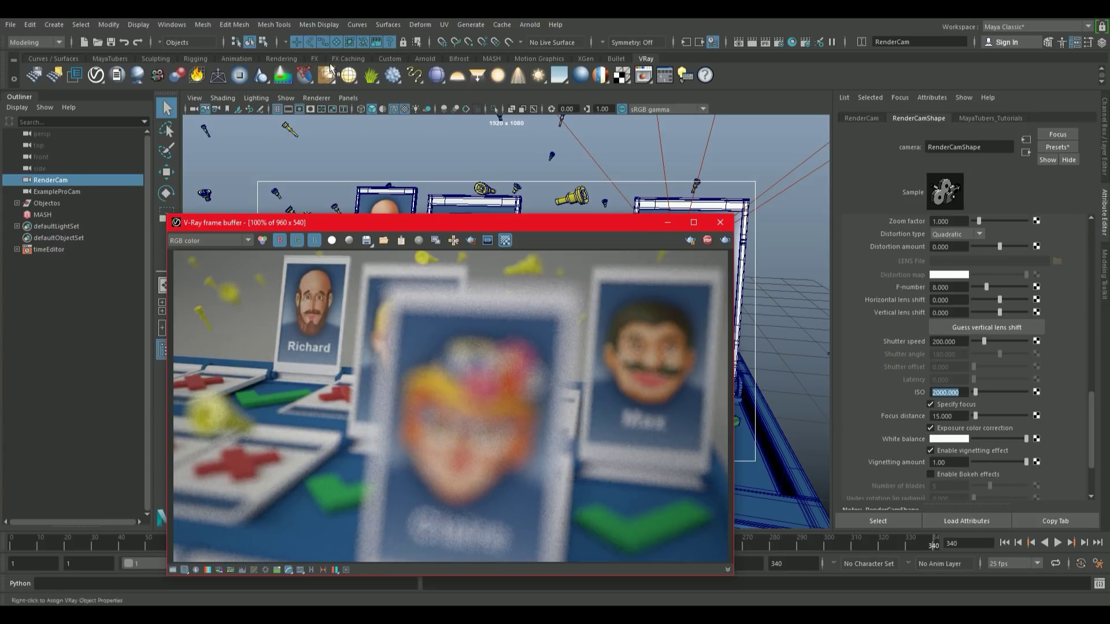
Show the Object Details heads-up display and select the front Claire card to read its distance from the camera.
left_click(139, 24)
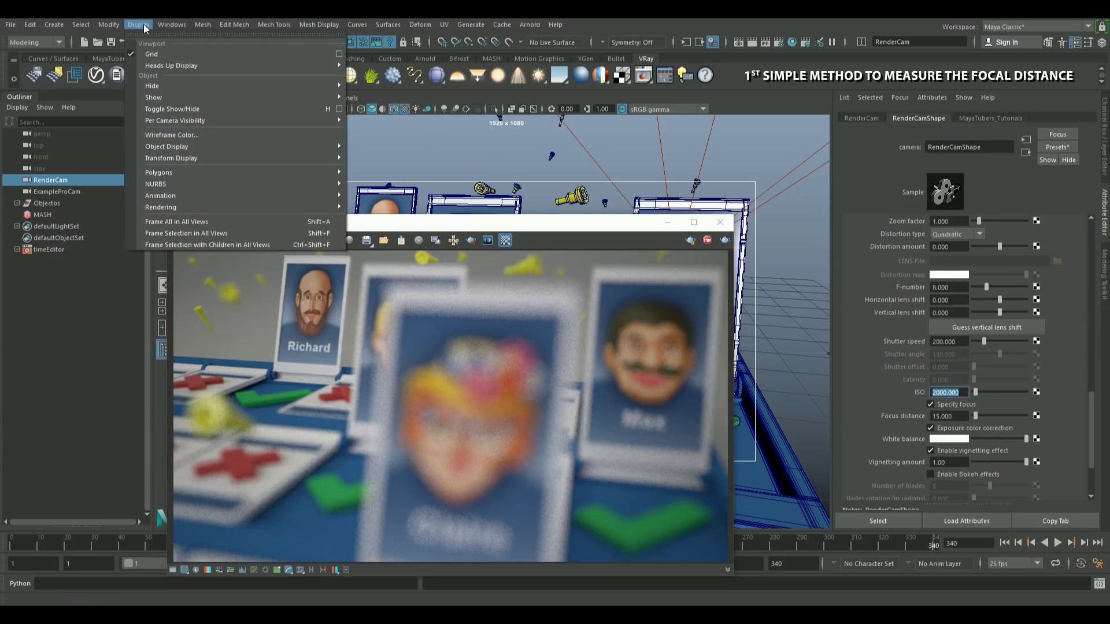
mouse_move(185, 68)
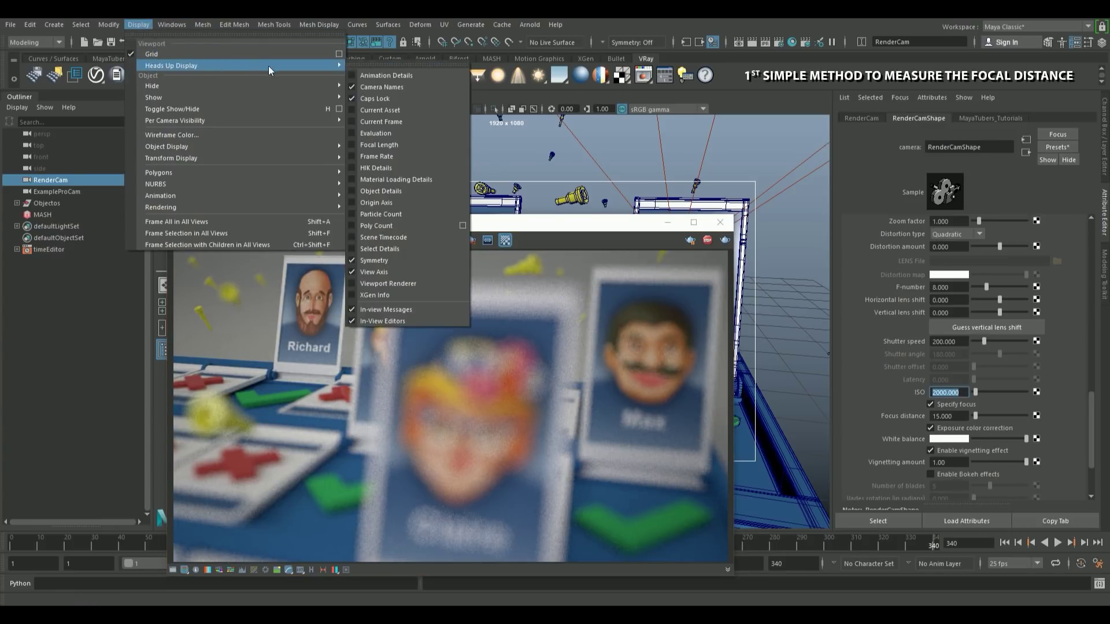
left_click(402, 191)
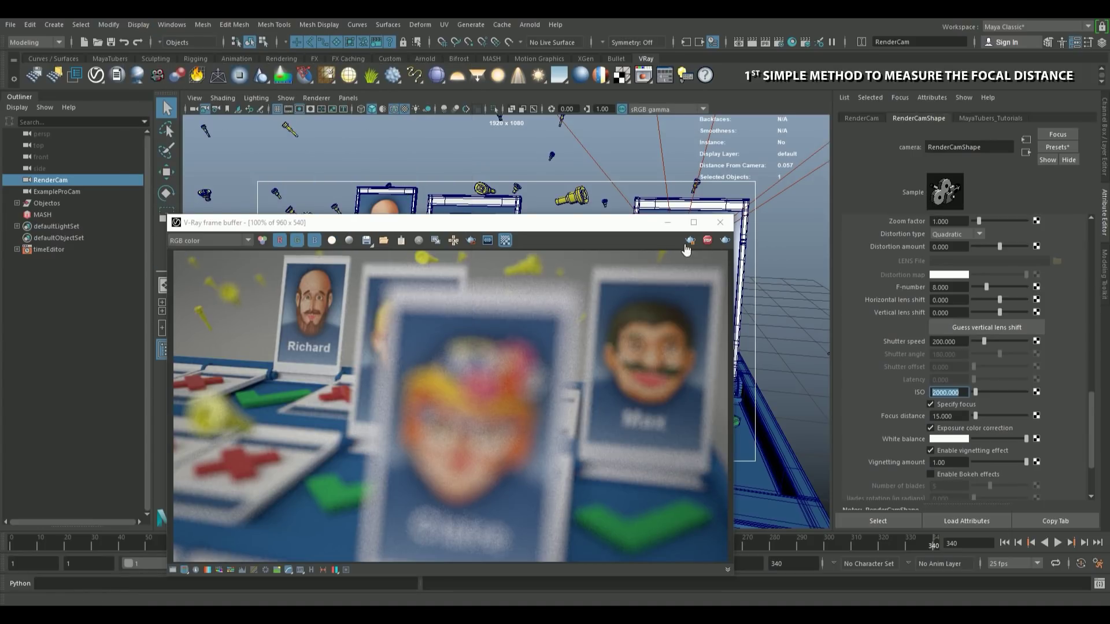
left_click_drag(578, 223, 516, 346)
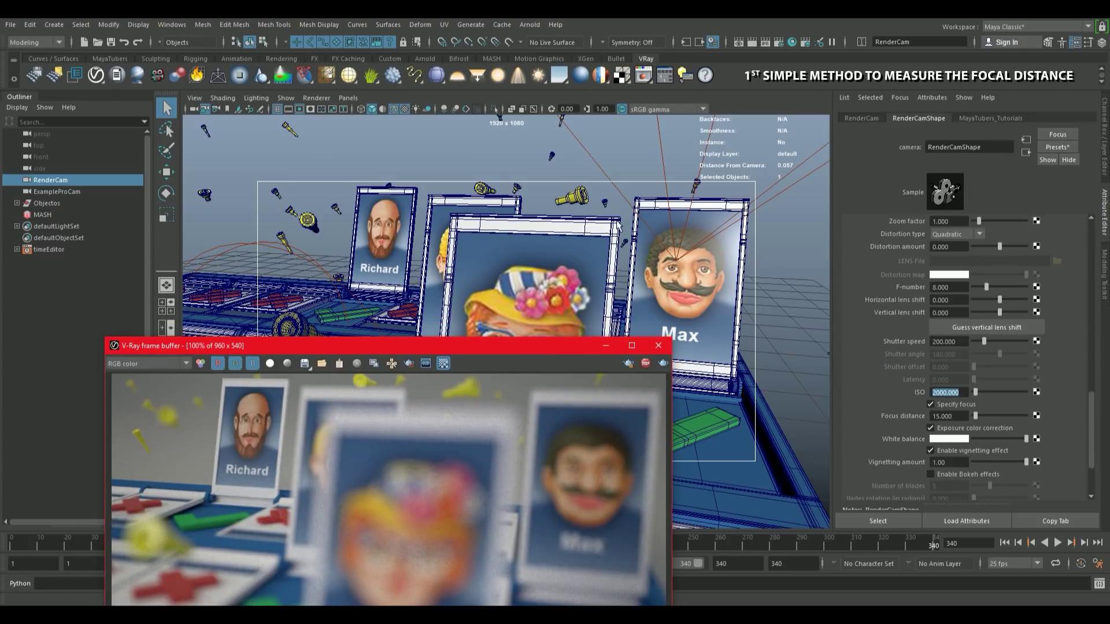
left_click(492, 225)
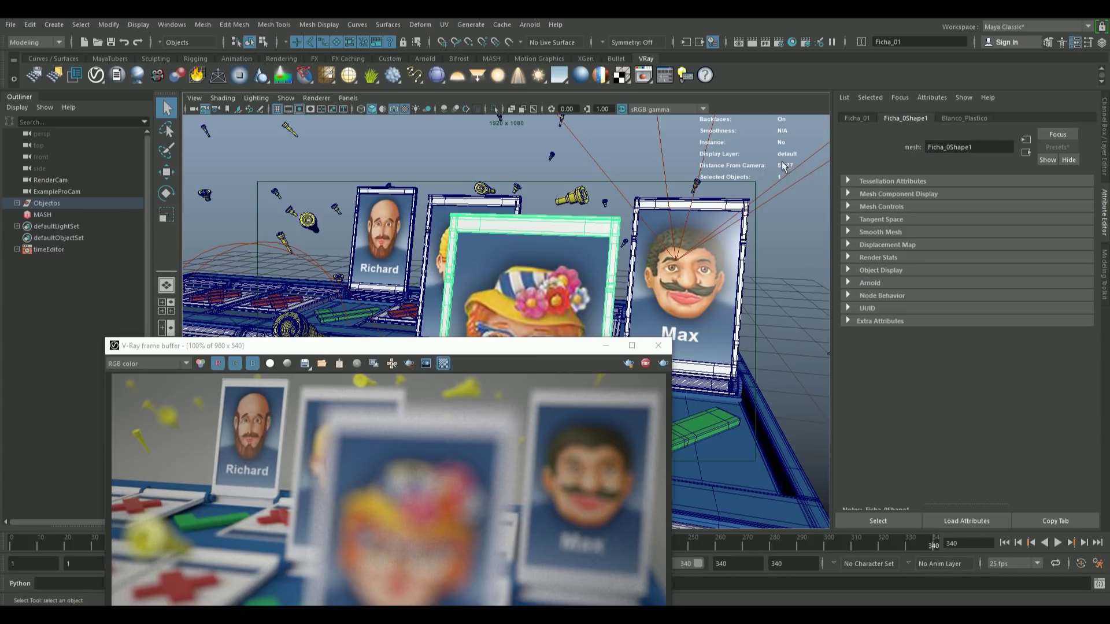
Reselect RenderCam and set its focus distance to 5 to bring the Claire card into focus.
left_click_drag(542, 346, 621, 153)
left_click(706, 173)
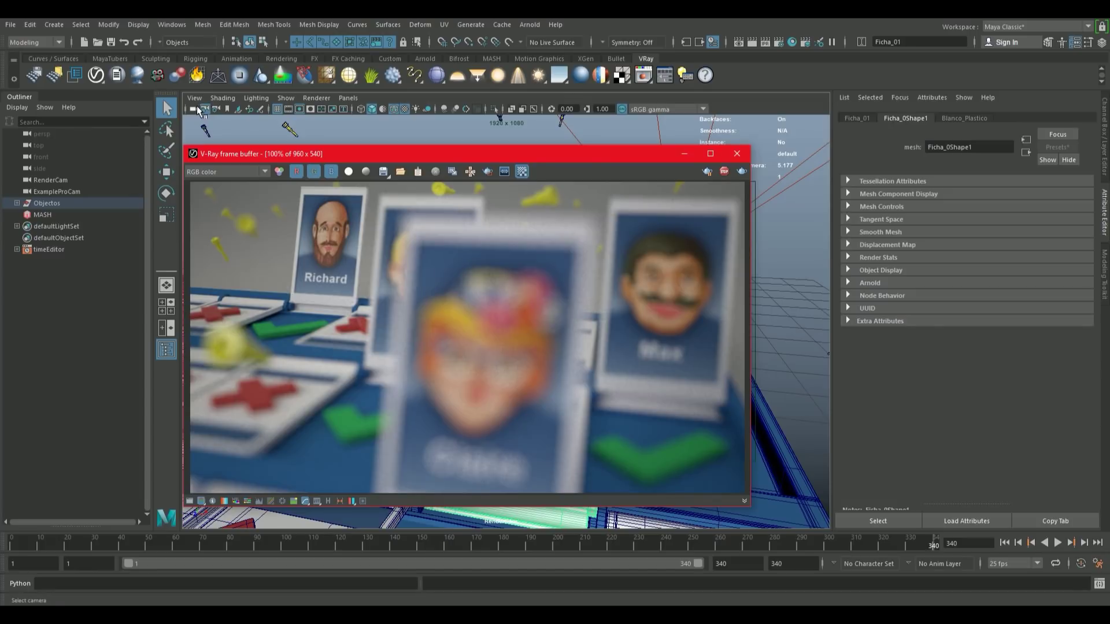
left_click(50, 180)
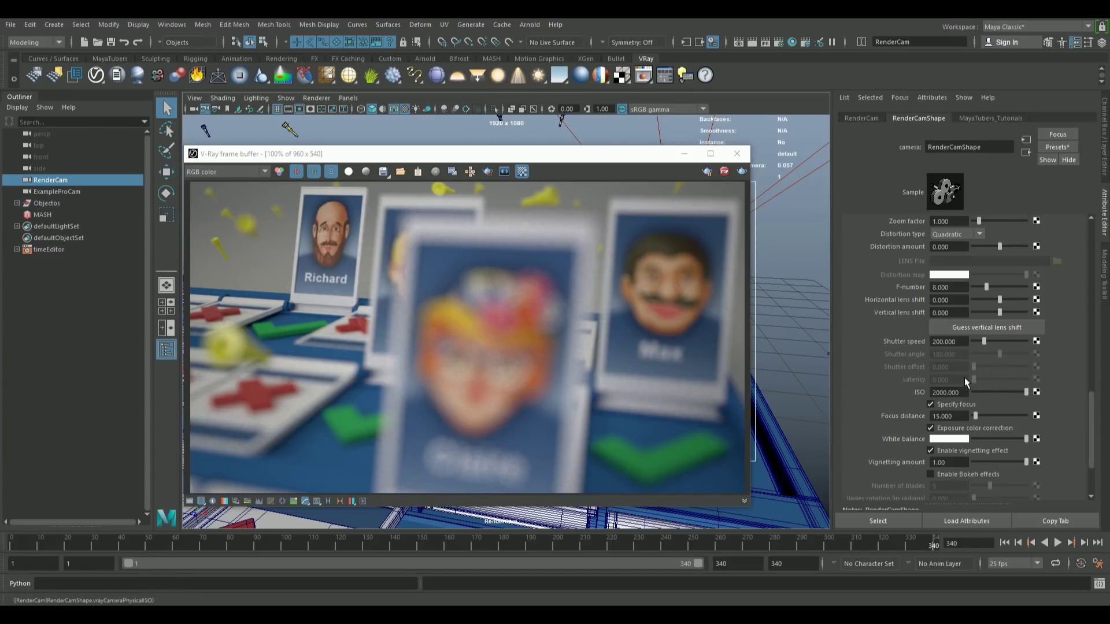
double_click(949, 416)
left_click_drag(594, 149, 569, 203)
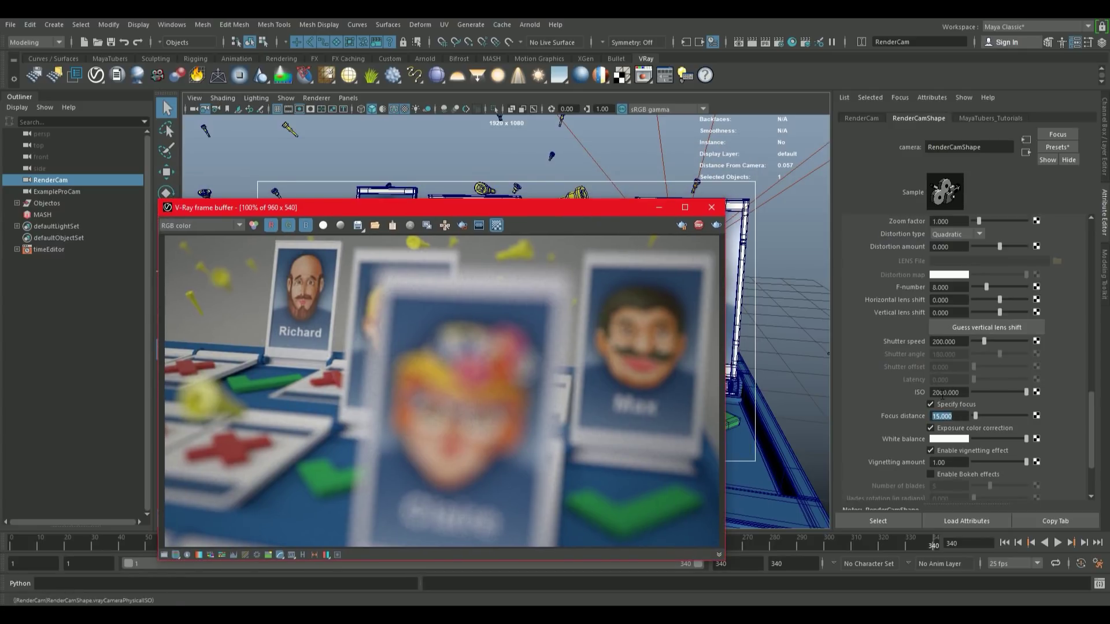
key("5")
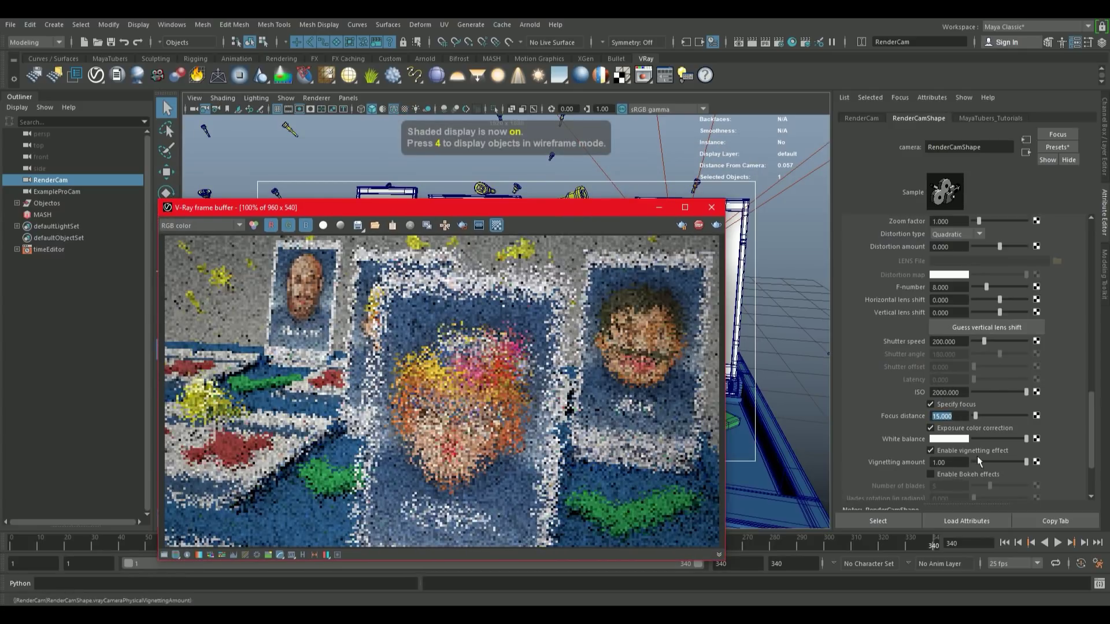
double_click(960, 417)
type("5")
key("Return")
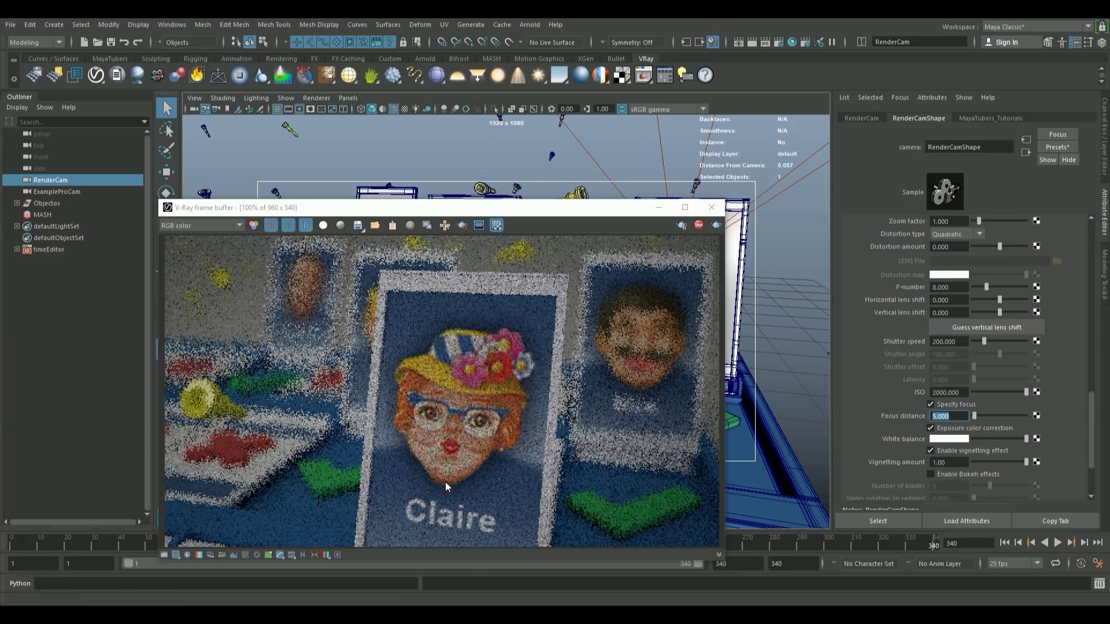
Turn the viewport textures back on and select the Max card to read its distance from the camera.
left_click_drag(575, 206, 419, 279)
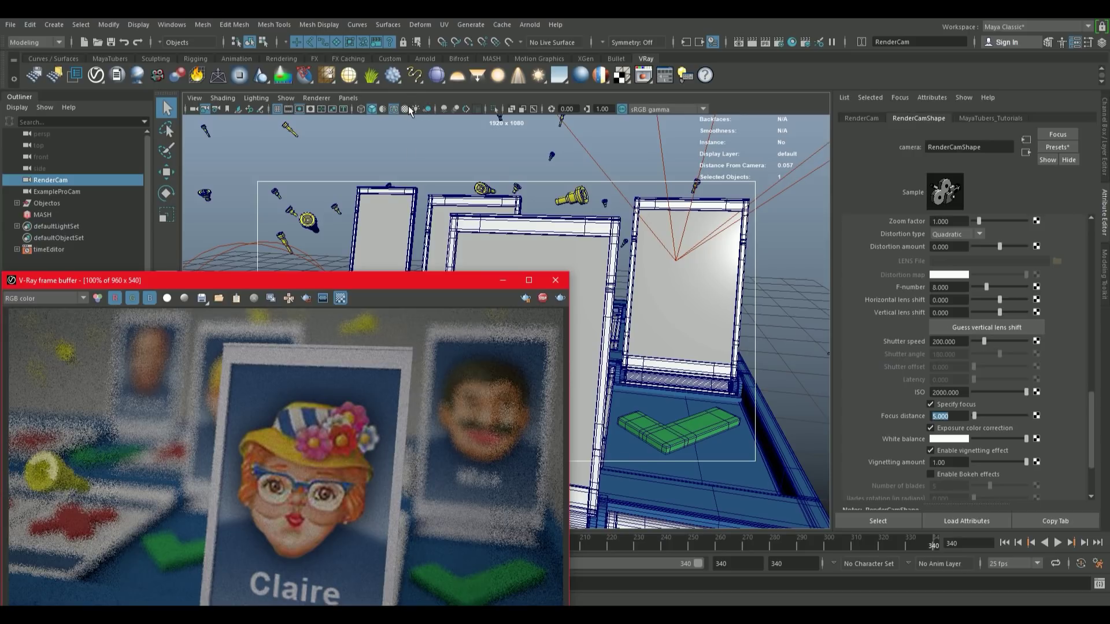
left_click(407, 108)
left_click(635, 201)
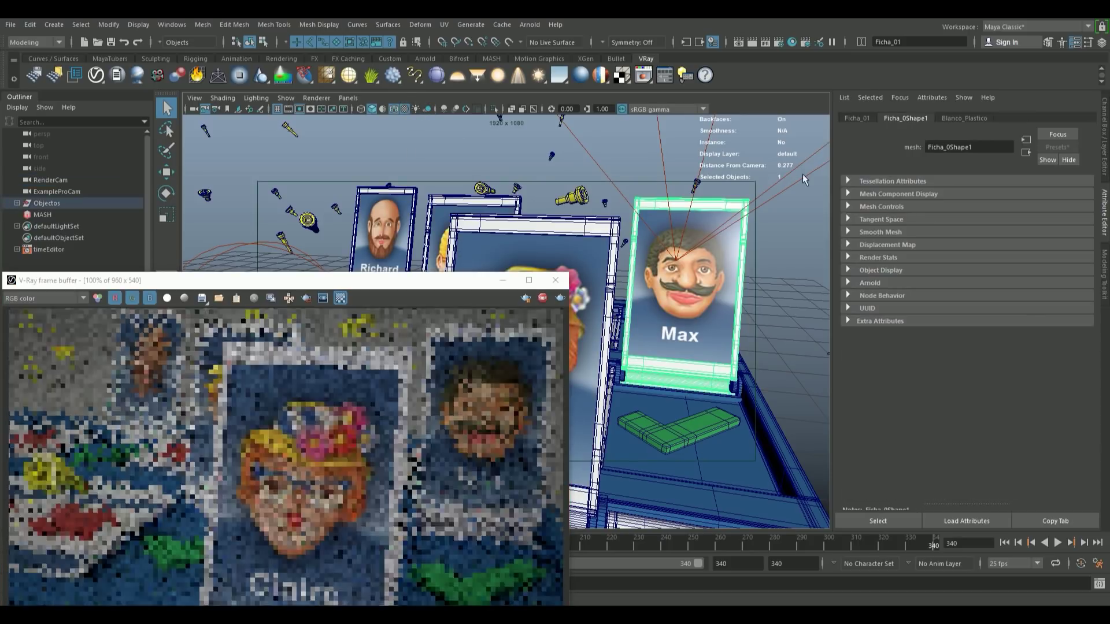
left_click_drag(438, 282, 541, 181)
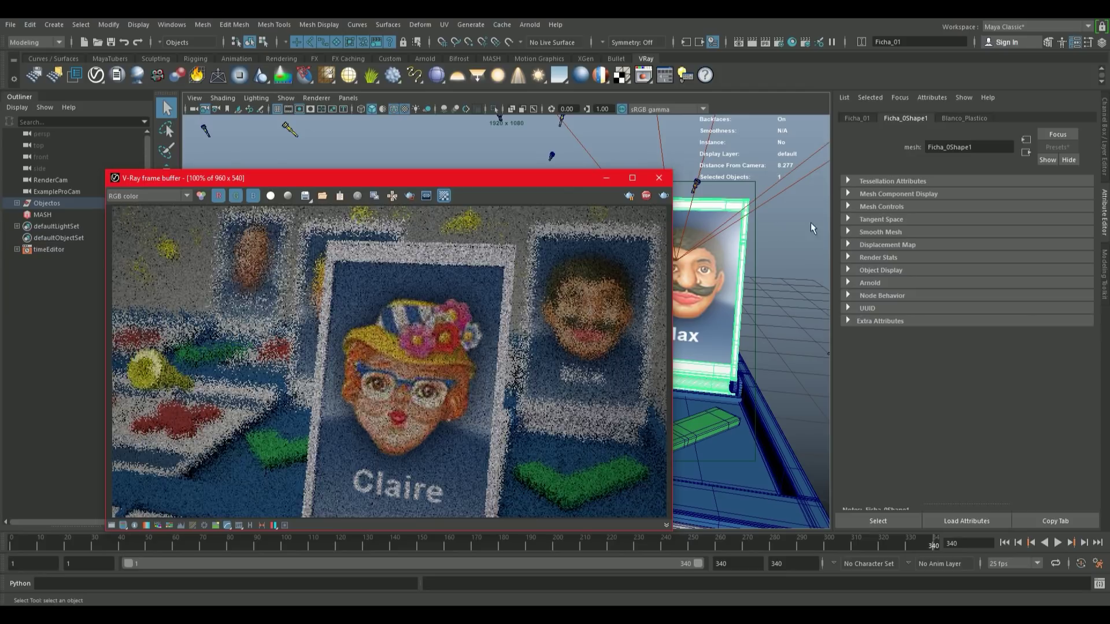
Select the render camera and set its focus distance to 8.27 to focus on the Max card.
left_click(192, 110)
left_click_drag(955, 416, 846, 414)
type("8.27")
key("Return")
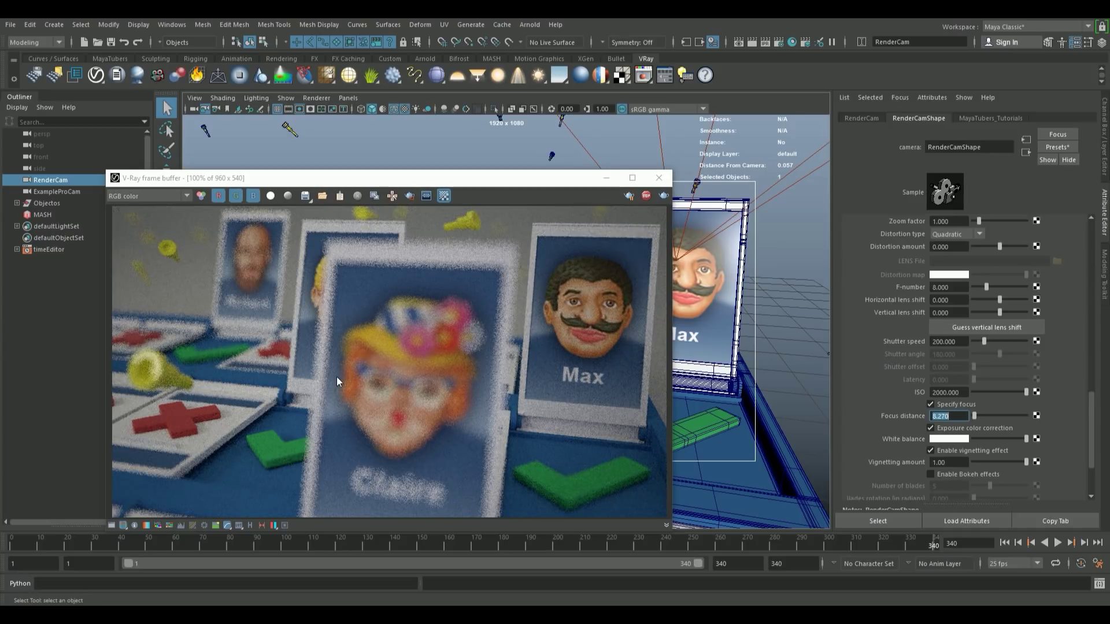
Select the Richard card in the viewport to read its distance from the camera.
left_click_drag(498, 184, 546, 338)
left_click(377, 230)
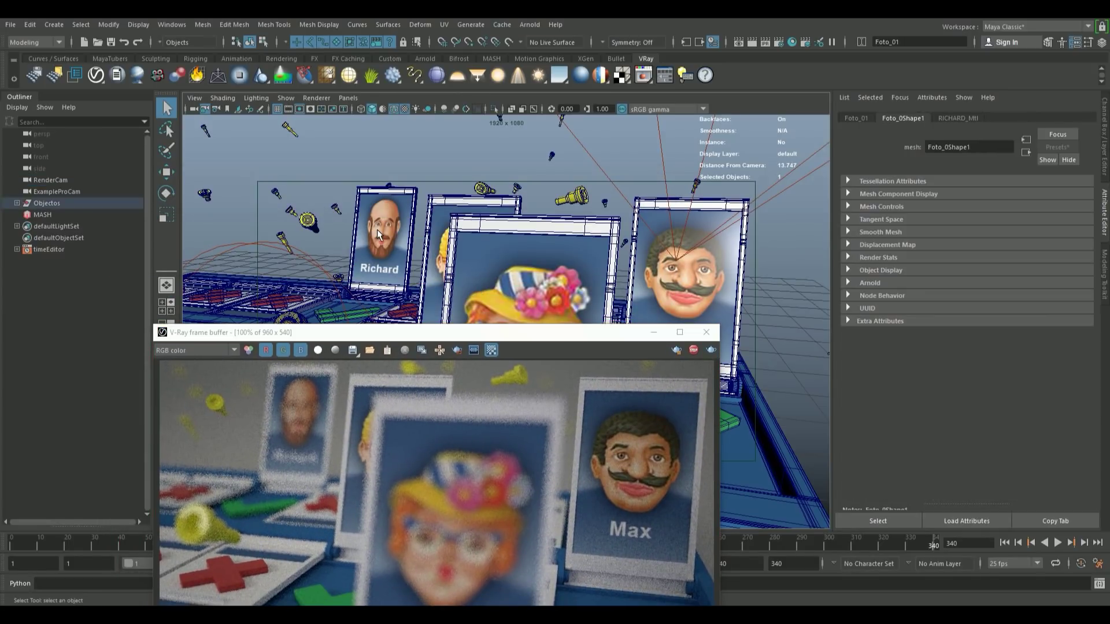
left_click(400, 192)
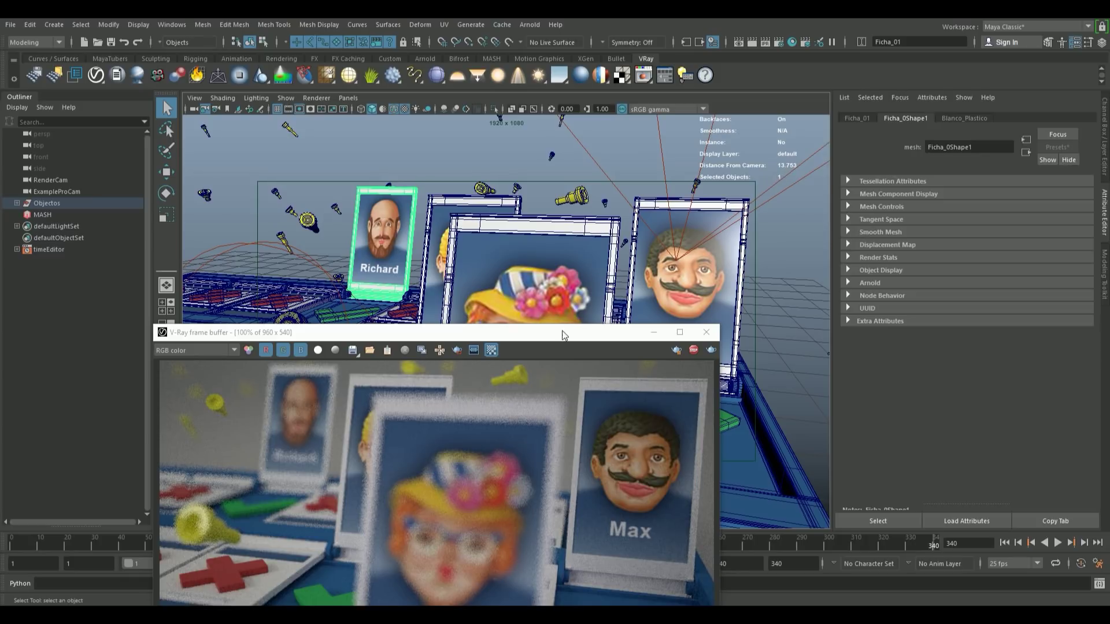
left_click_drag(564, 335, 568, 147)
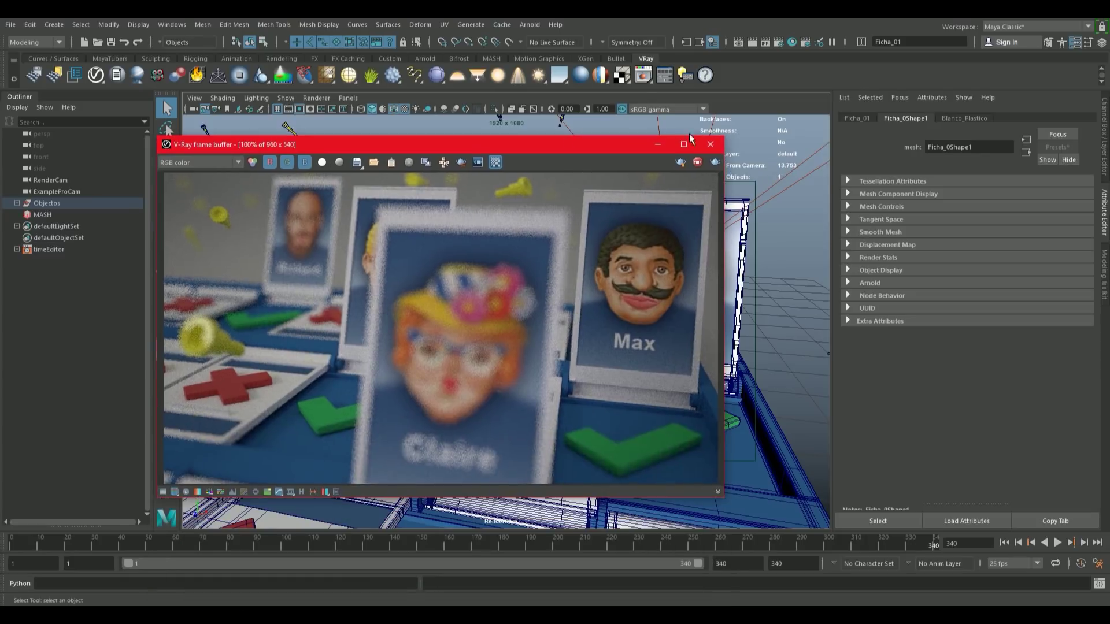
Select the render camera and set its focus distance to 13 to focus on the Richard card.
left_click(192, 109)
left_click_drag(958, 415, 852, 411)
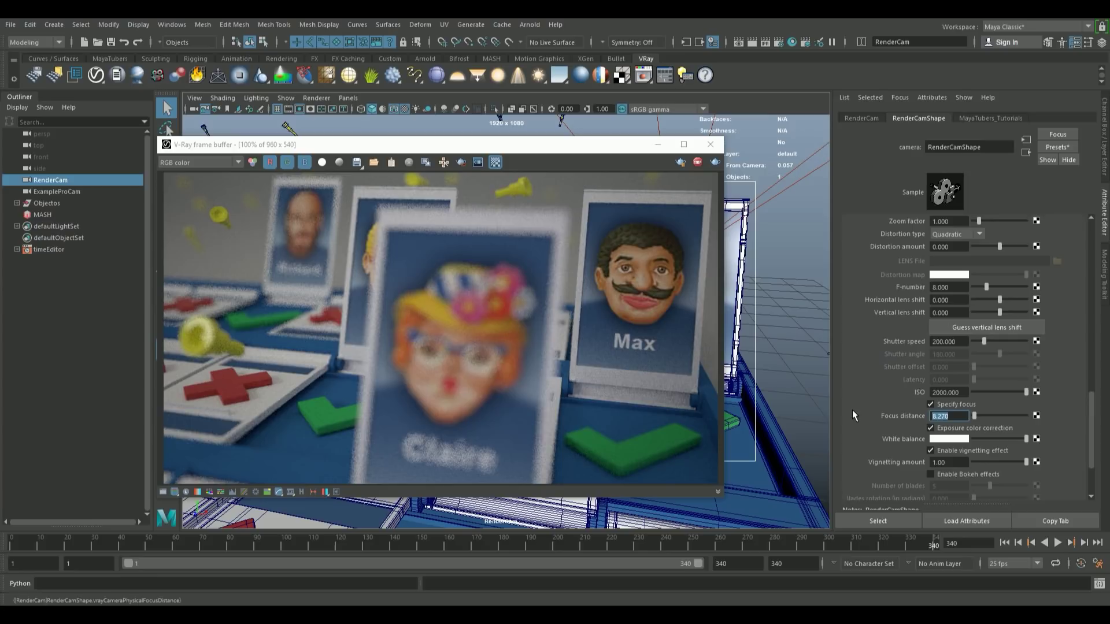
type("13")
key("Return")
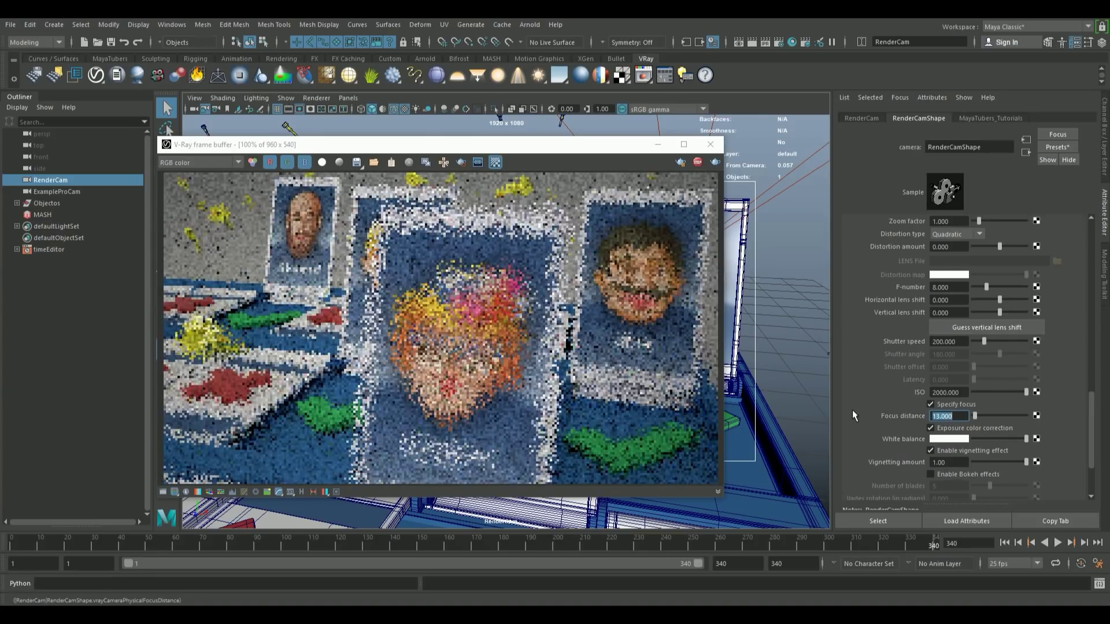
left_click_drag(341, 147, 404, 144)
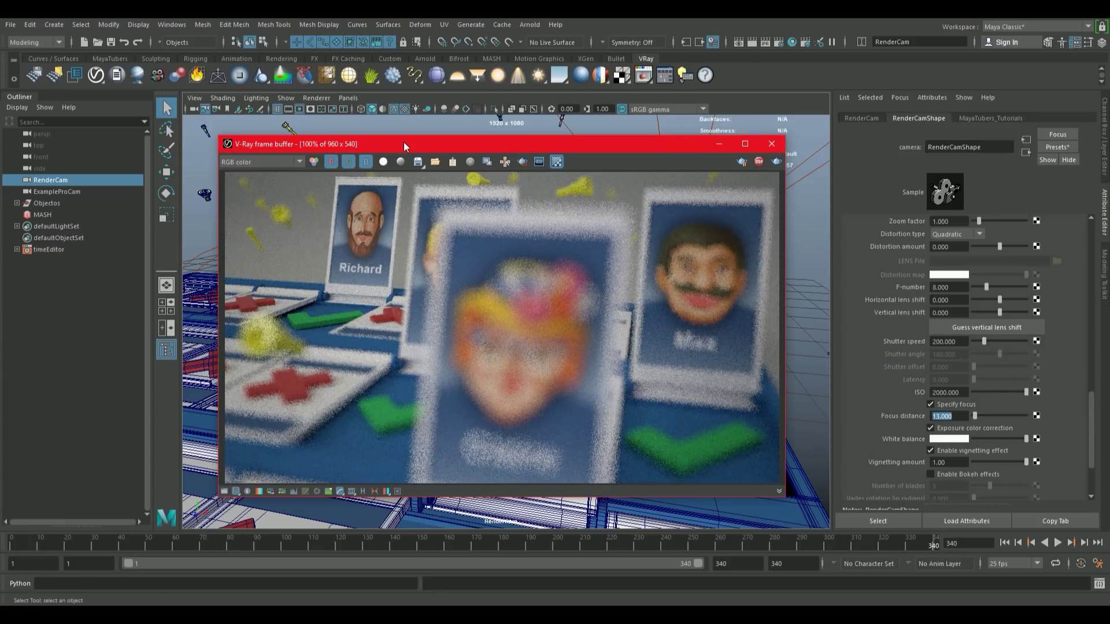
left_click_drag(404, 142, 370, 147)
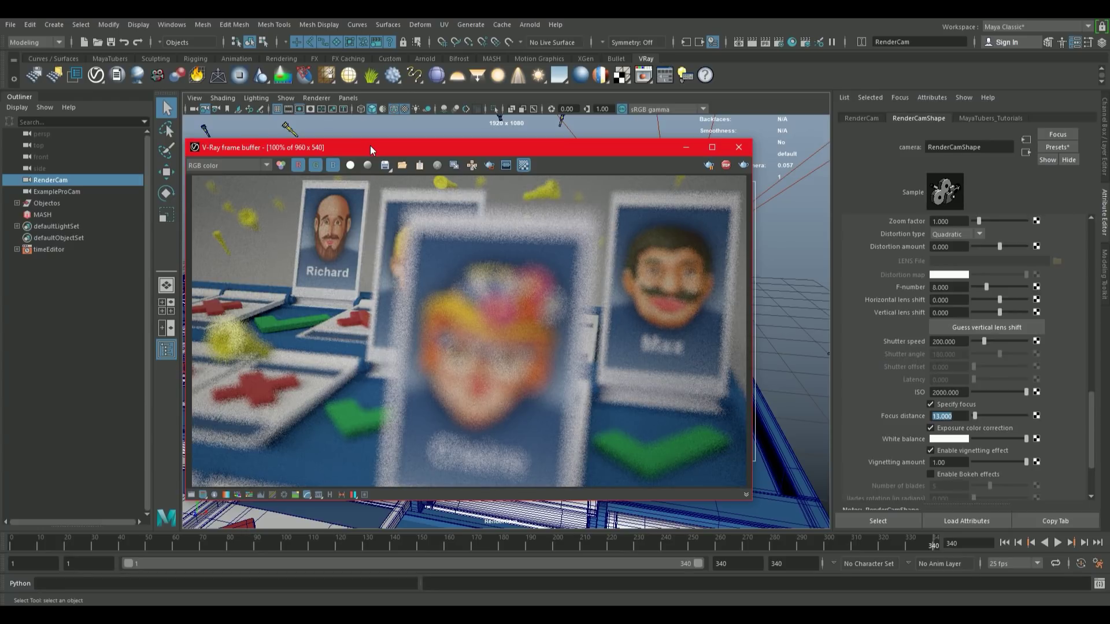
left_click_drag(370, 145, 395, 138)
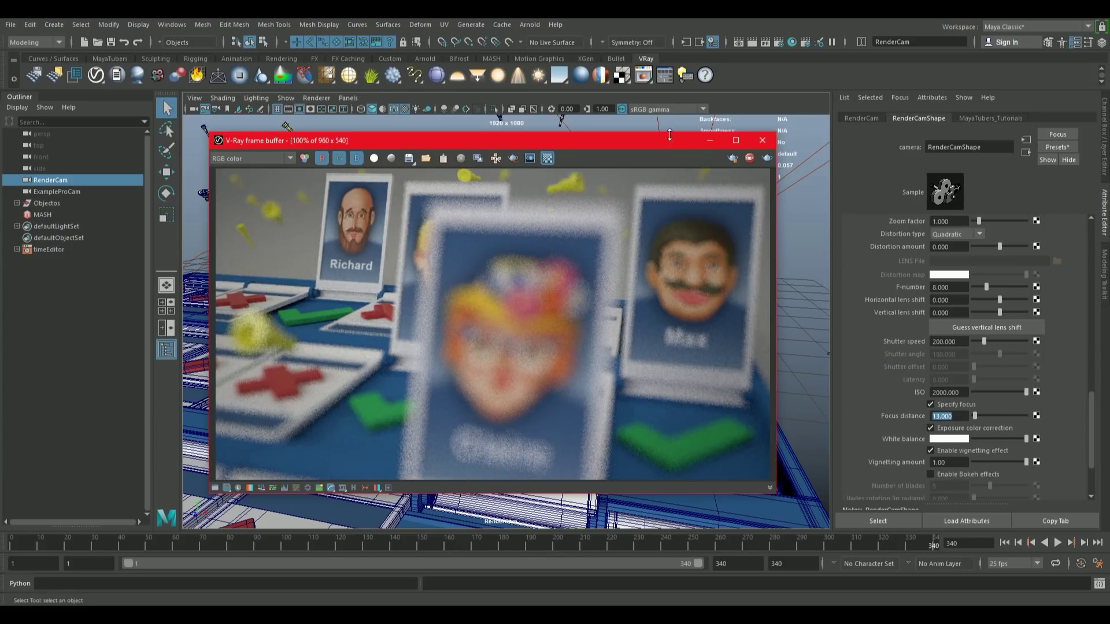
left_click_drag(658, 140, 629, 143)
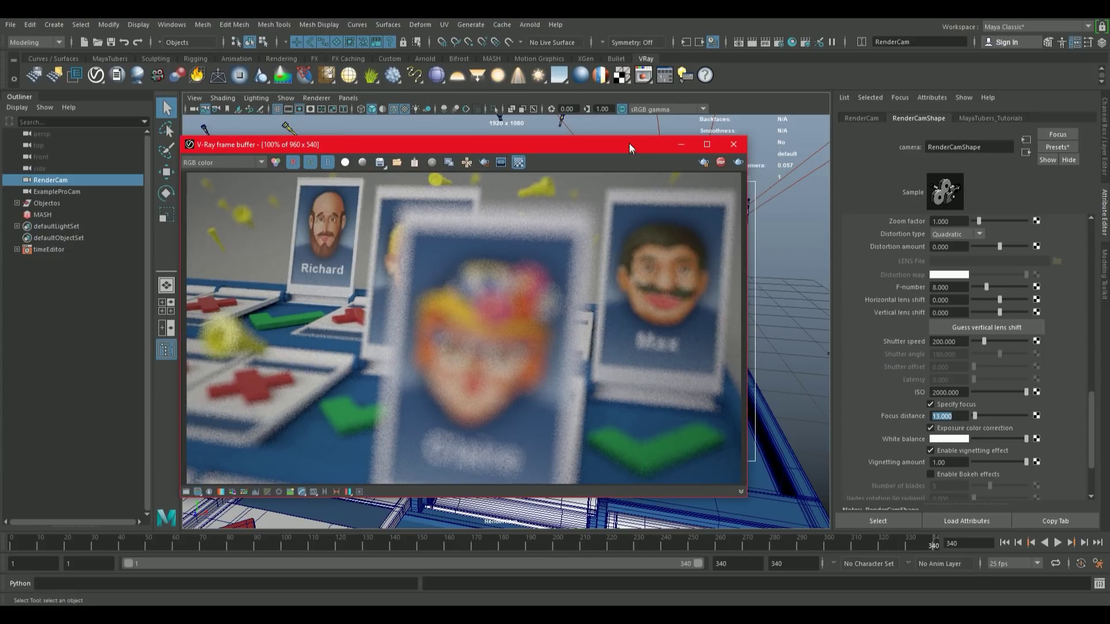
Replace the interactive render with a regular render and try to open the focus options on the rendered cards.
left_click(720, 163)
left_click(738, 163)
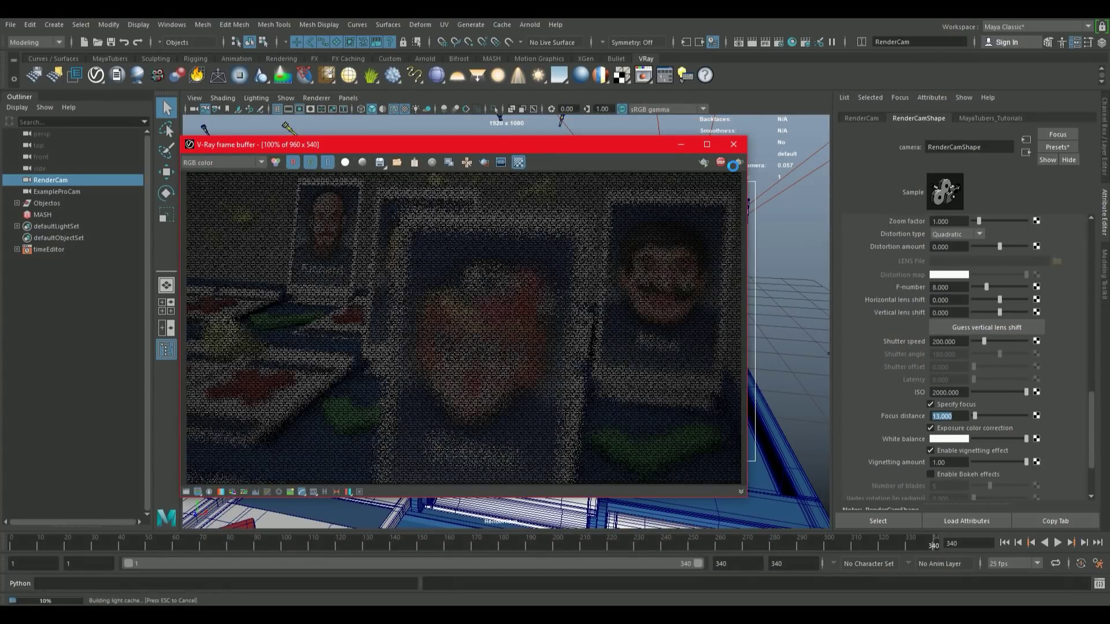
right_click(470, 286)
right_click(470, 286)
right_click(351, 255)
right_click(350, 255)
right_click(661, 250)
right_click(661, 250)
right_click(492, 324)
left_click(721, 162)
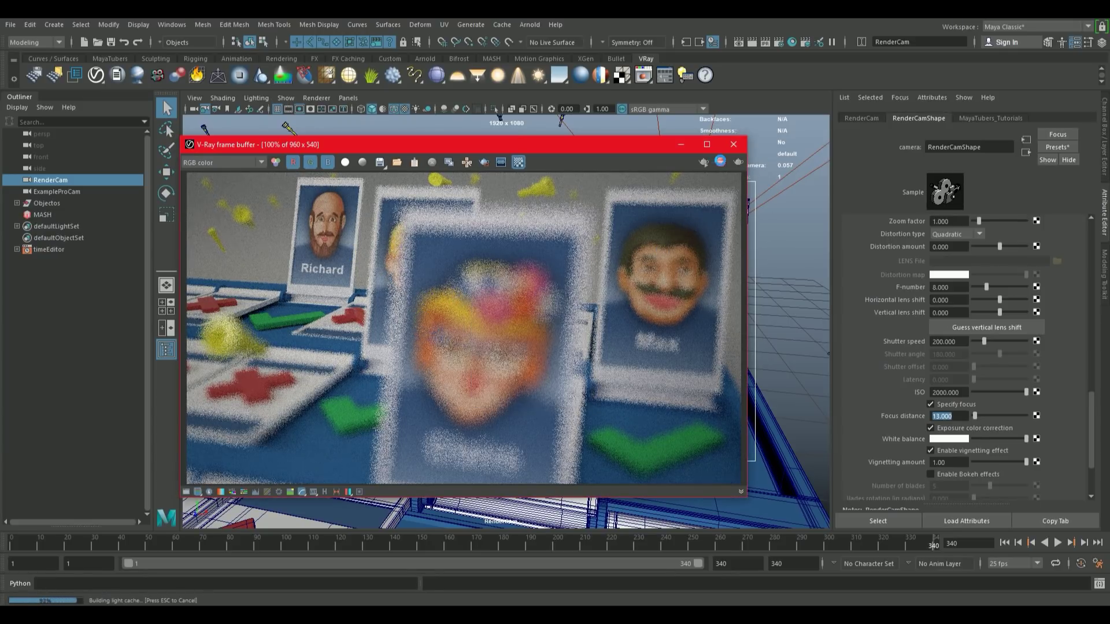
Restart the interactive render and use Set focus point in the rendered image to focus on the Claire card.
left_click(703, 163)
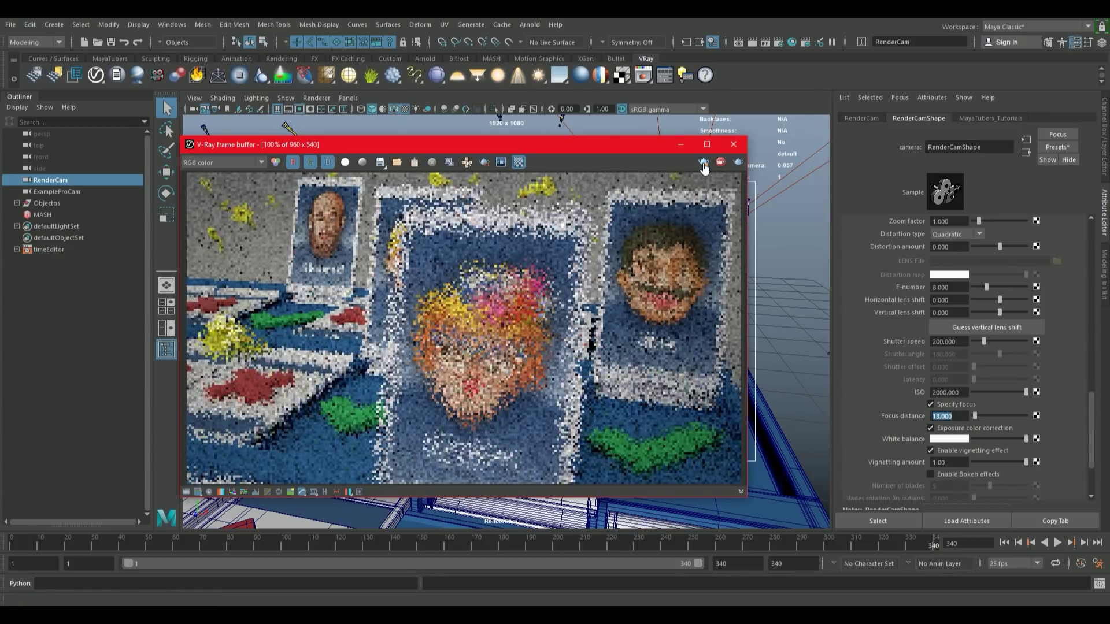
right_click(457, 305)
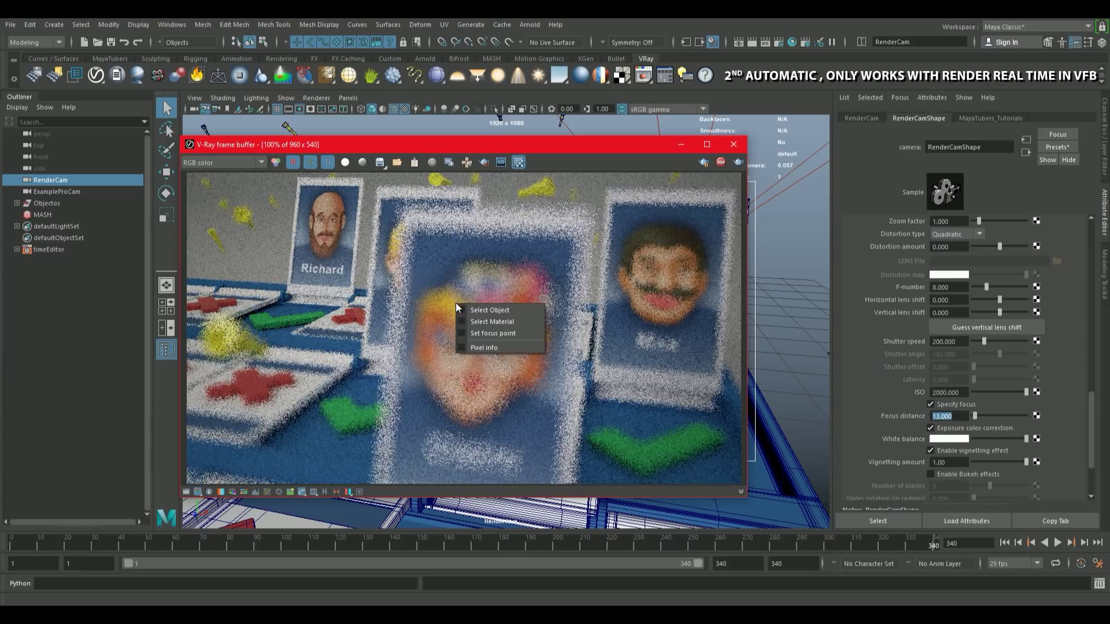
left_click(487, 321)
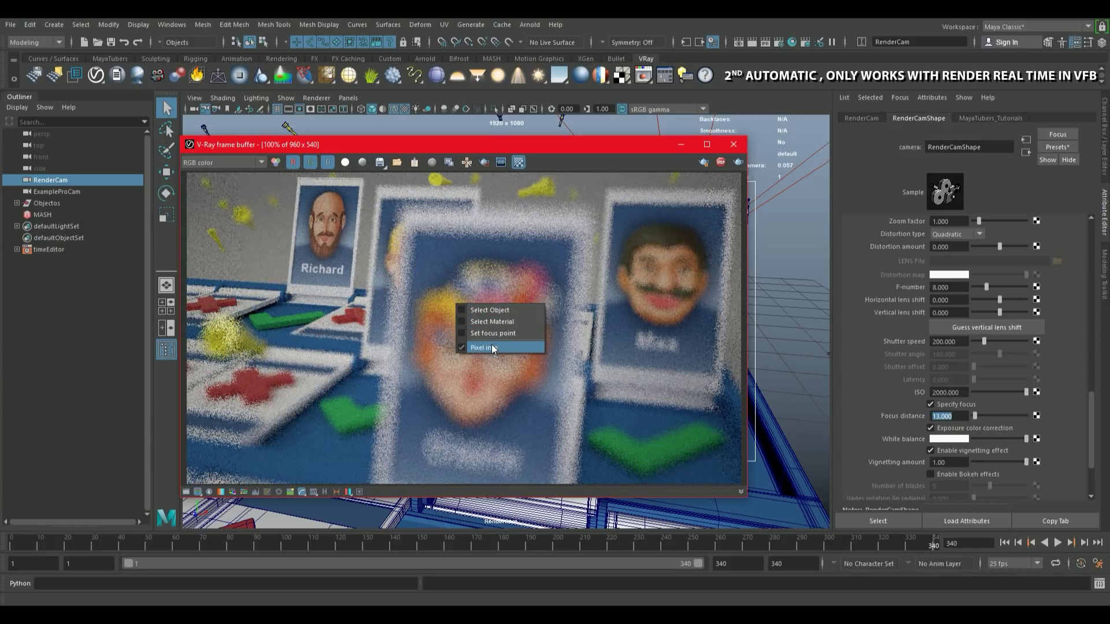
left_click(475, 335)
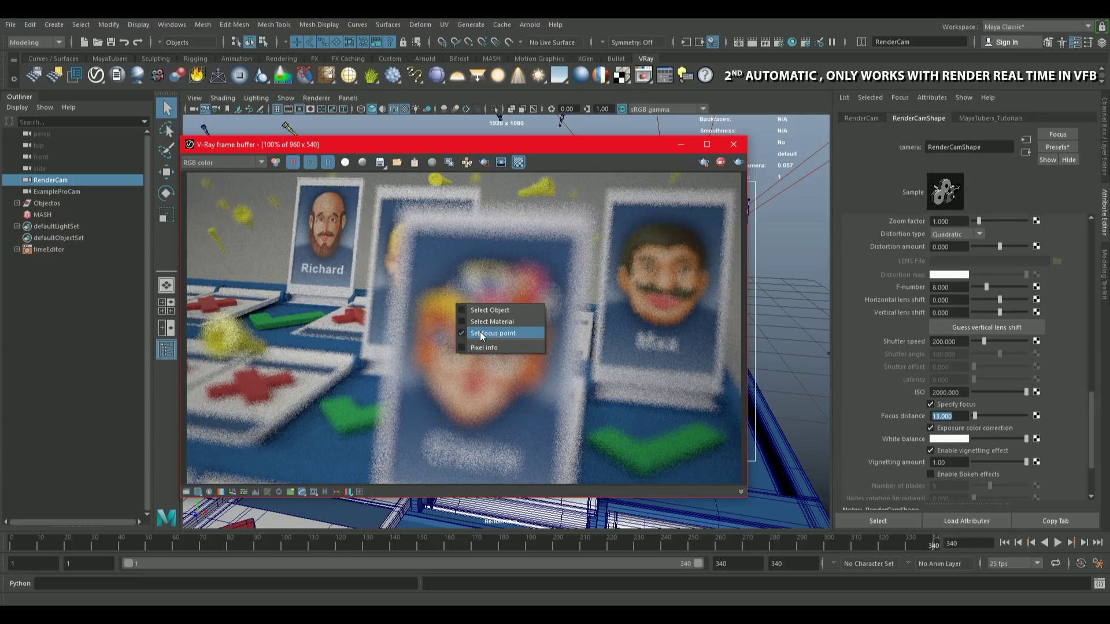
left_click(480, 331)
left_click(480, 331)
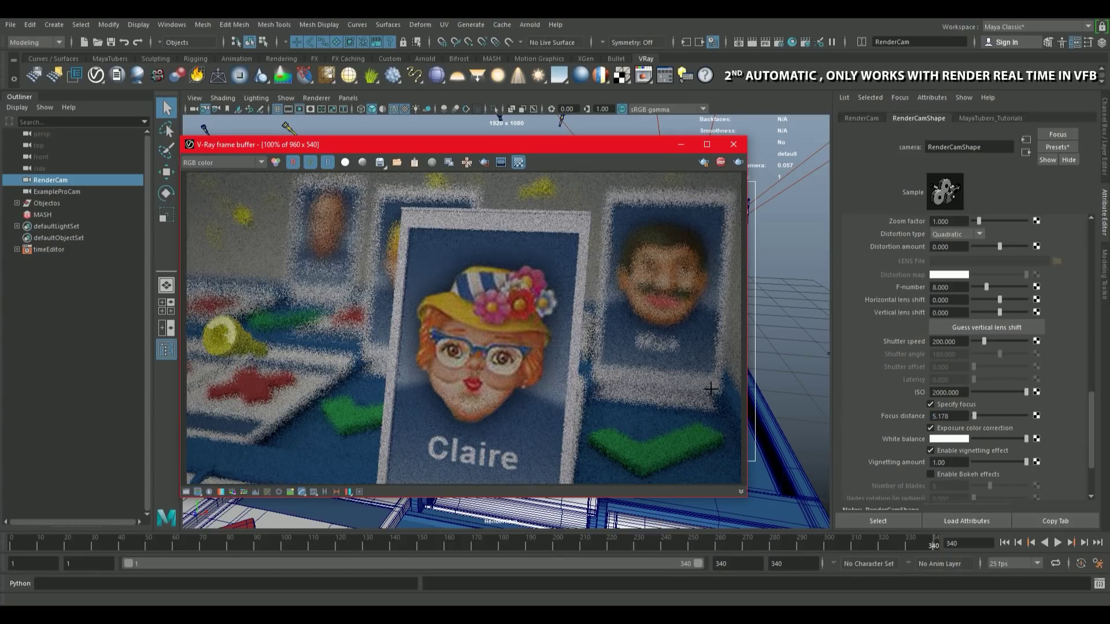
Refocus the camera at a distance of 8.824, and move the focus point to the yellow piece beside the Claire card.
left_click(941, 416)
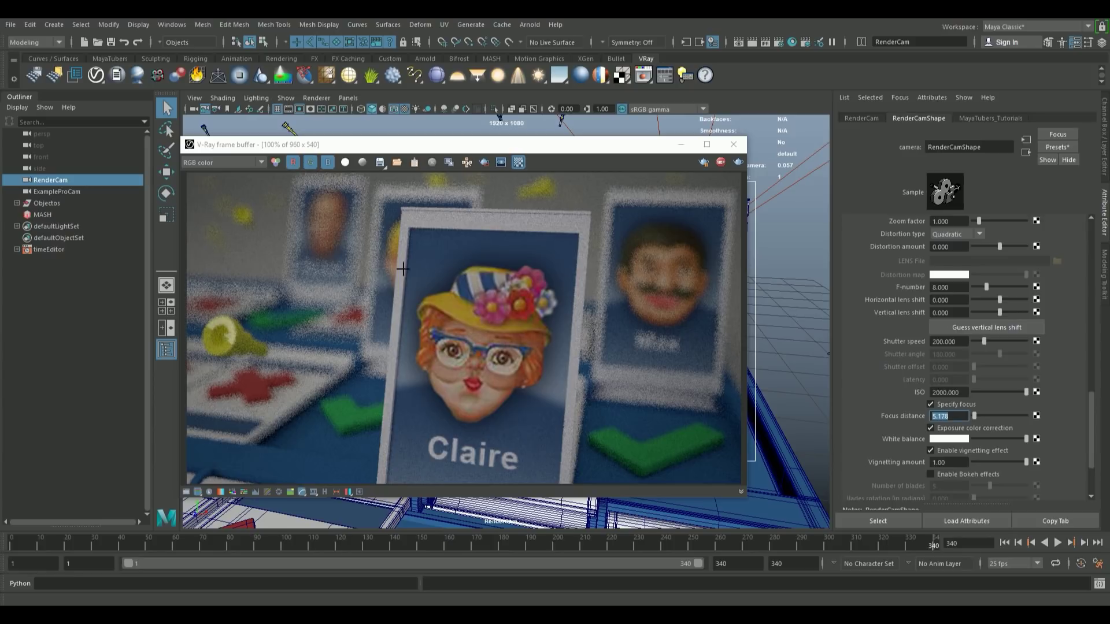
type("8.824")
key("Return")
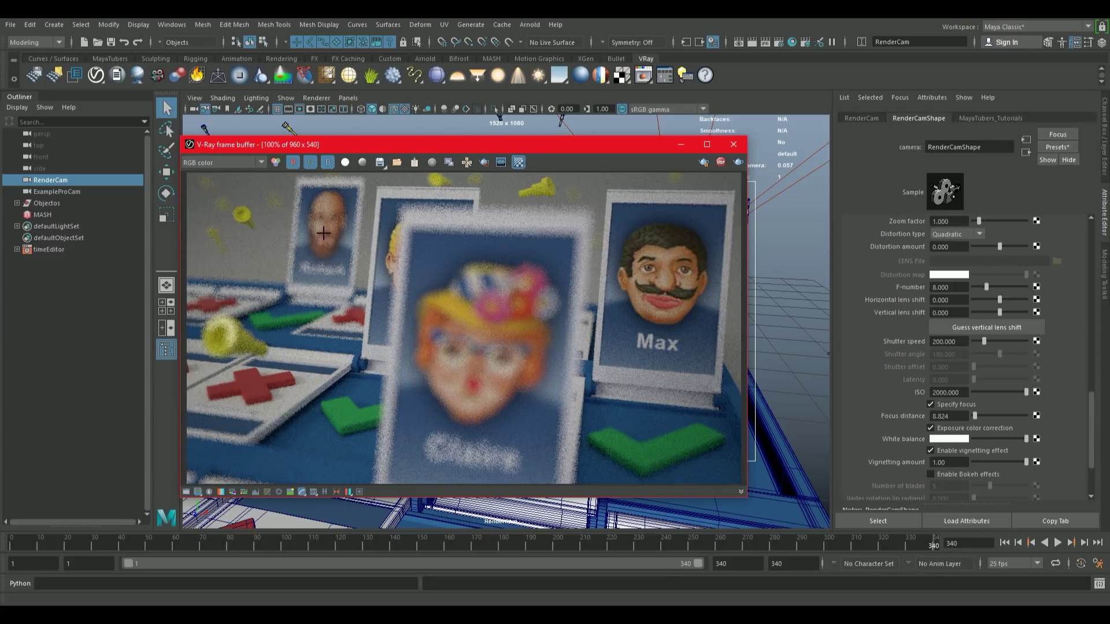
left_click(227, 334)
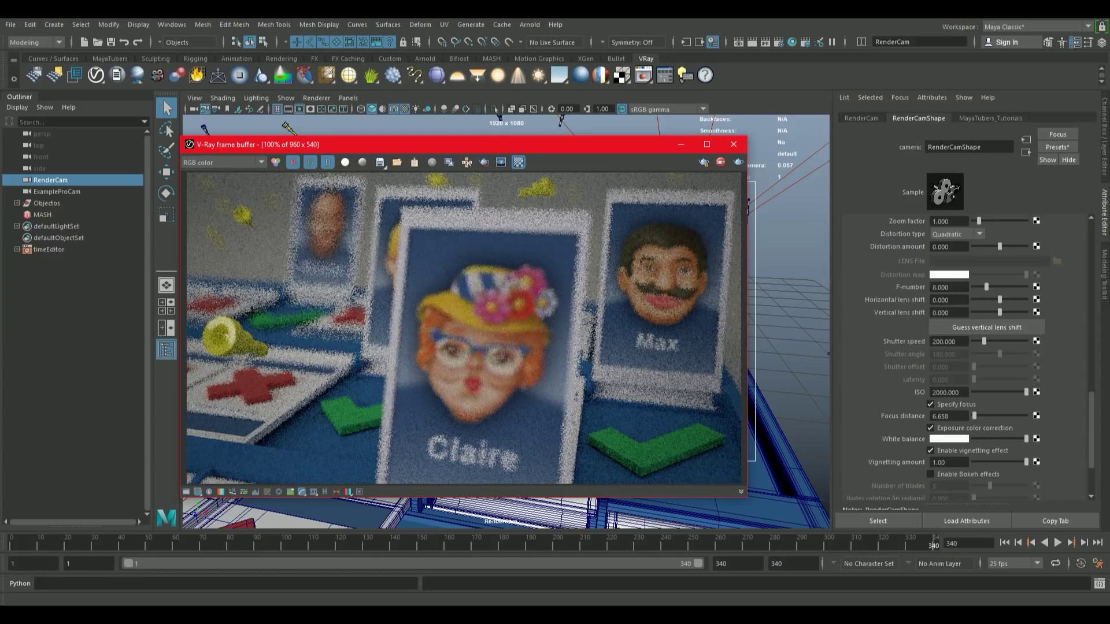
Set the focus point on the Richard card in the interactive render, and close the frame buffer.
left_click(322, 229)
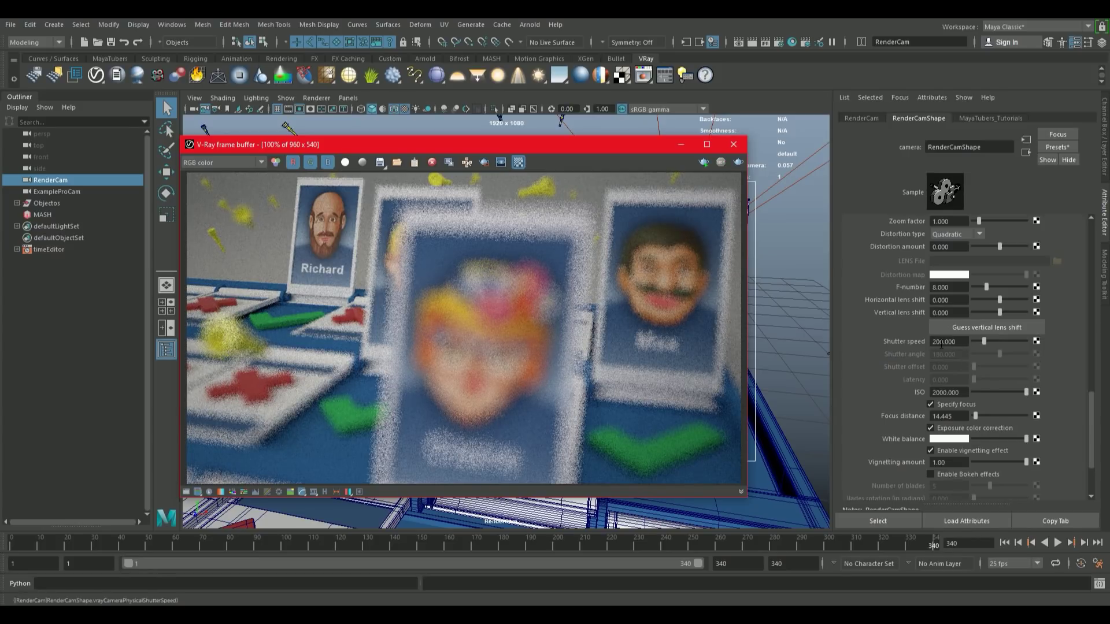
left_click(949, 392)
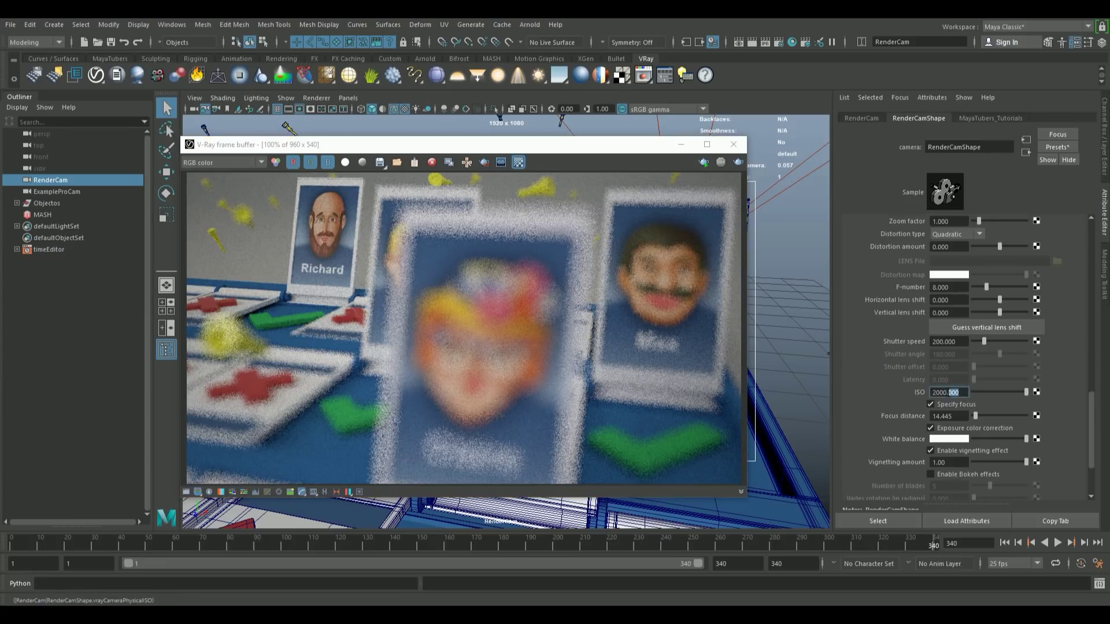
right_click(912, 414)
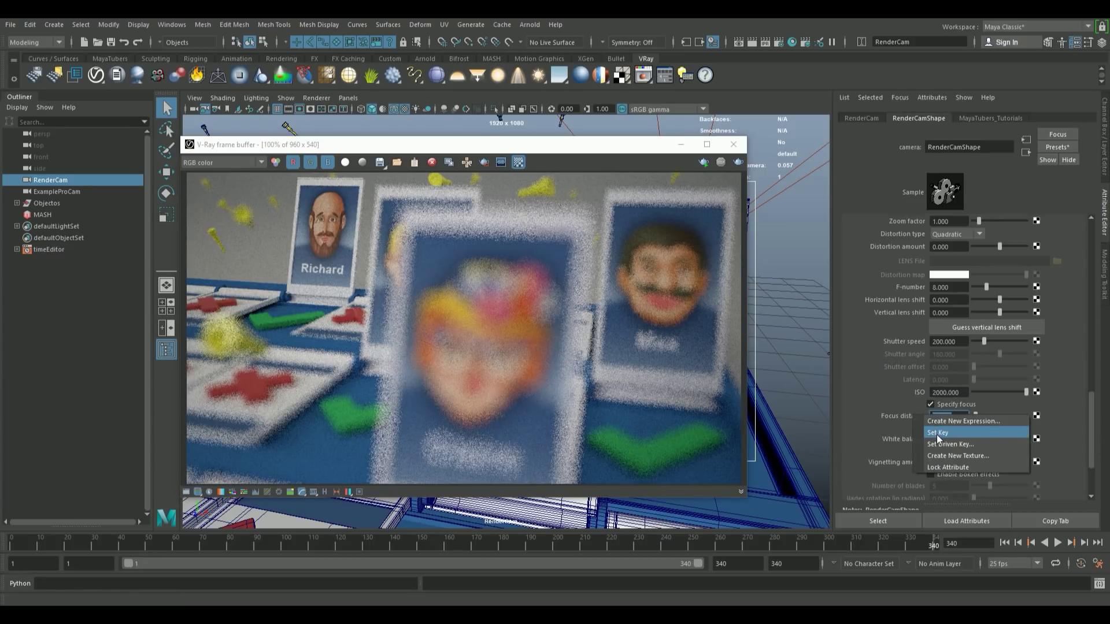
left_click(886, 395)
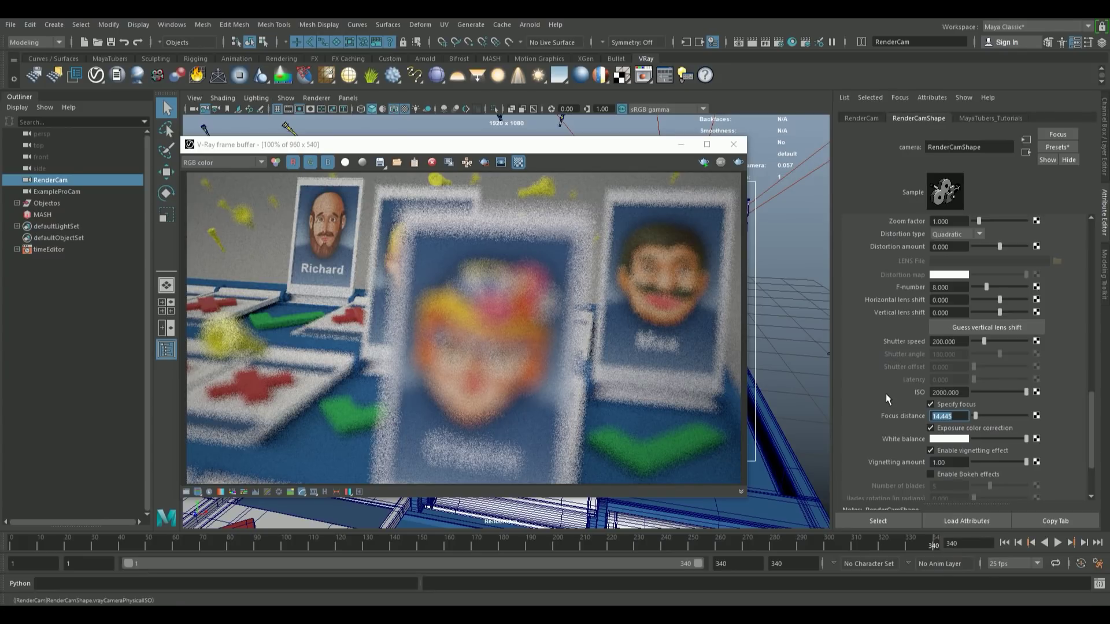
left_click(734, 145)
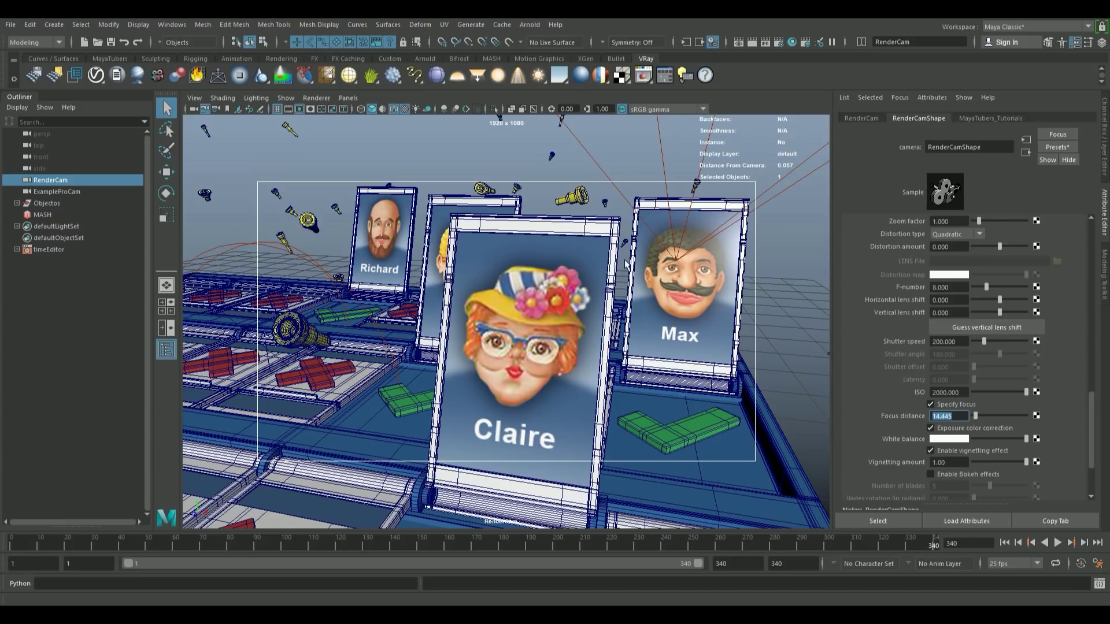
Switch the viewport to the persp camera and select the ExampleProCam camera beside the game board.
left_click(363, 97)
left_click(359, 98)
mouse_move(405, 109)
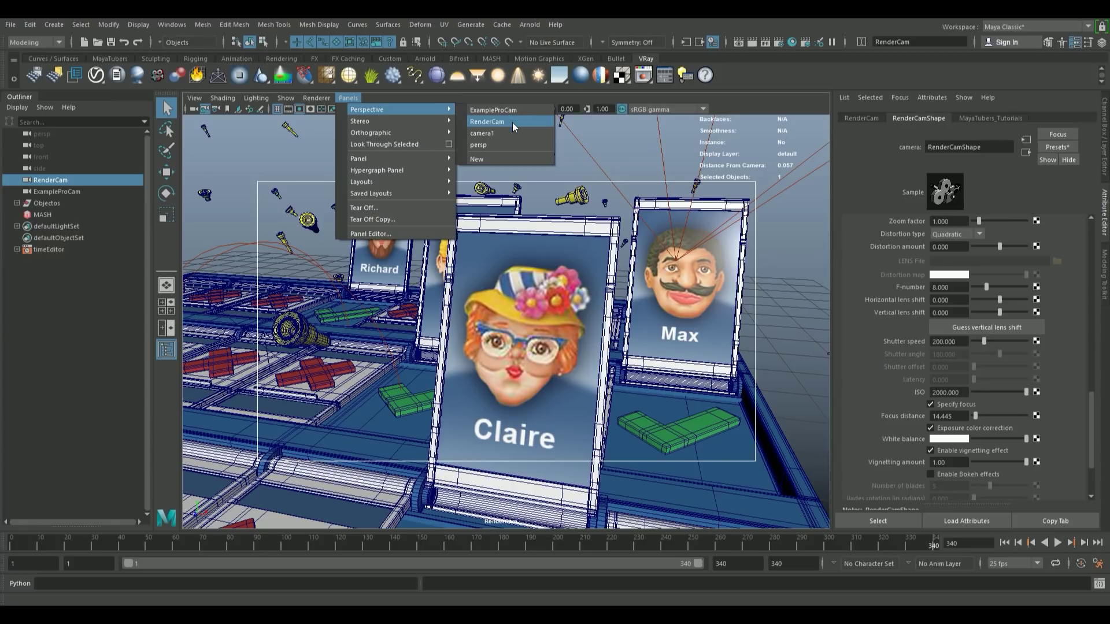
left_click(523, 145)
left_click_drag(439, 343, 517, 309, "alt")
right_click_drag(518, 310, 363, 338, "alt")
middle_click_drag(363, 338, 324, 258, "alt")
right_click_drag(405, 277, 568, 338, "alt")
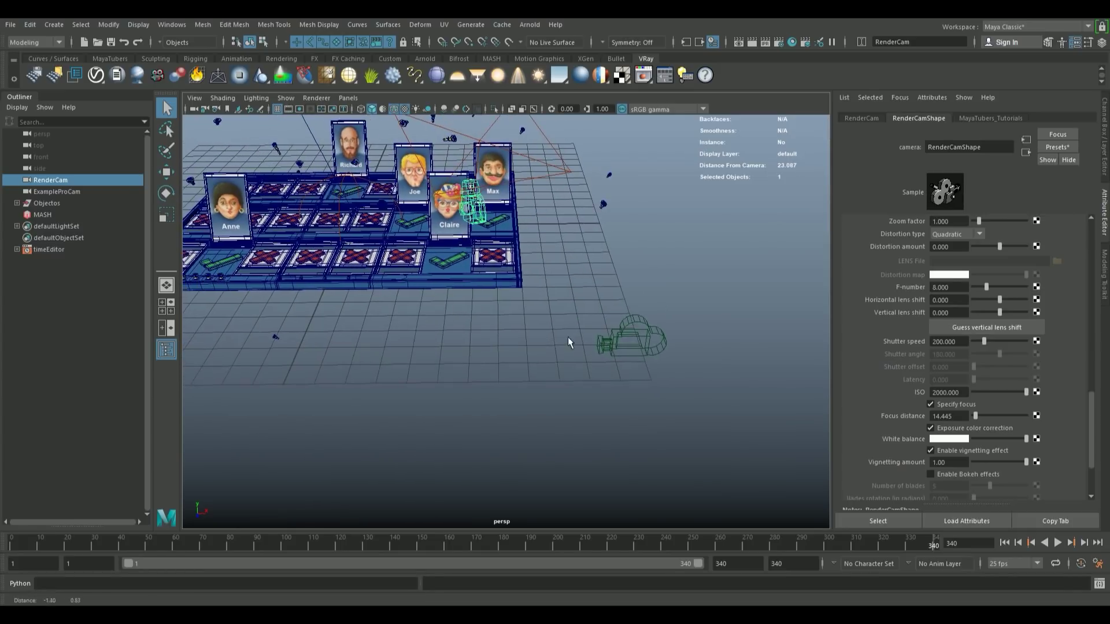
left_click(648, 330)
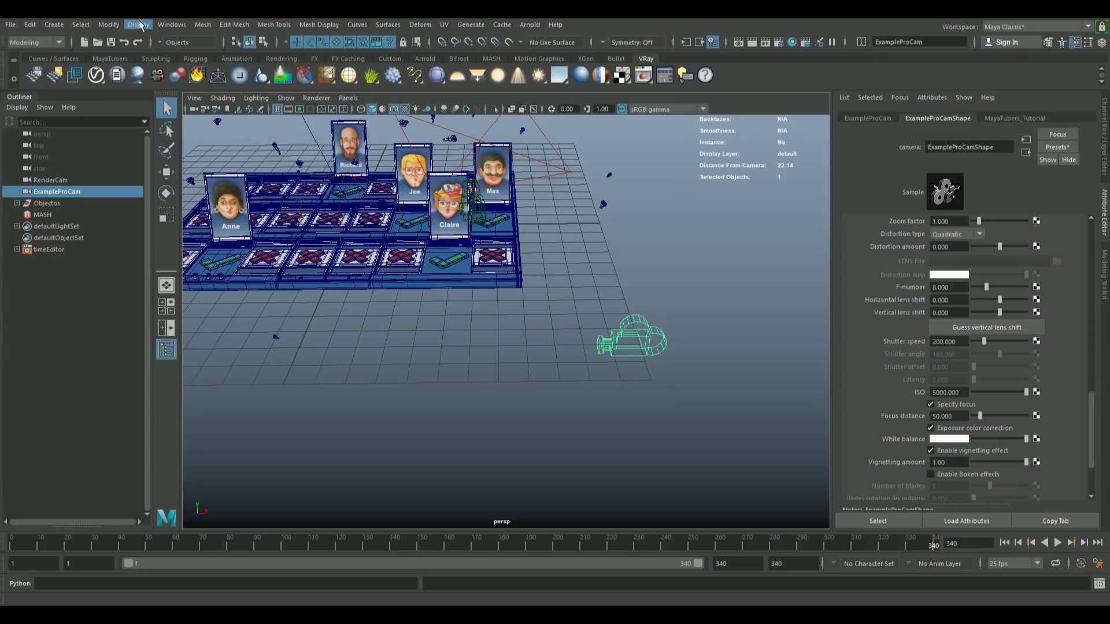
Measure with the Distance Tool from a point snapped to ExampleProCam to a grid point about 10 units in front of it.
left_click(53, 25)
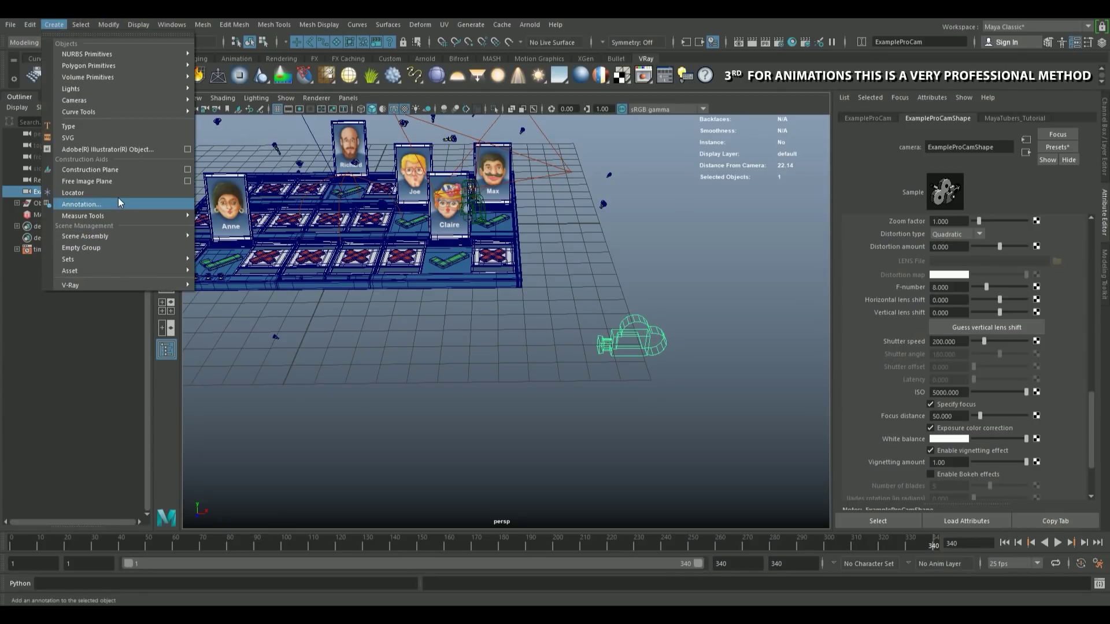
mouse_move(118, 216)
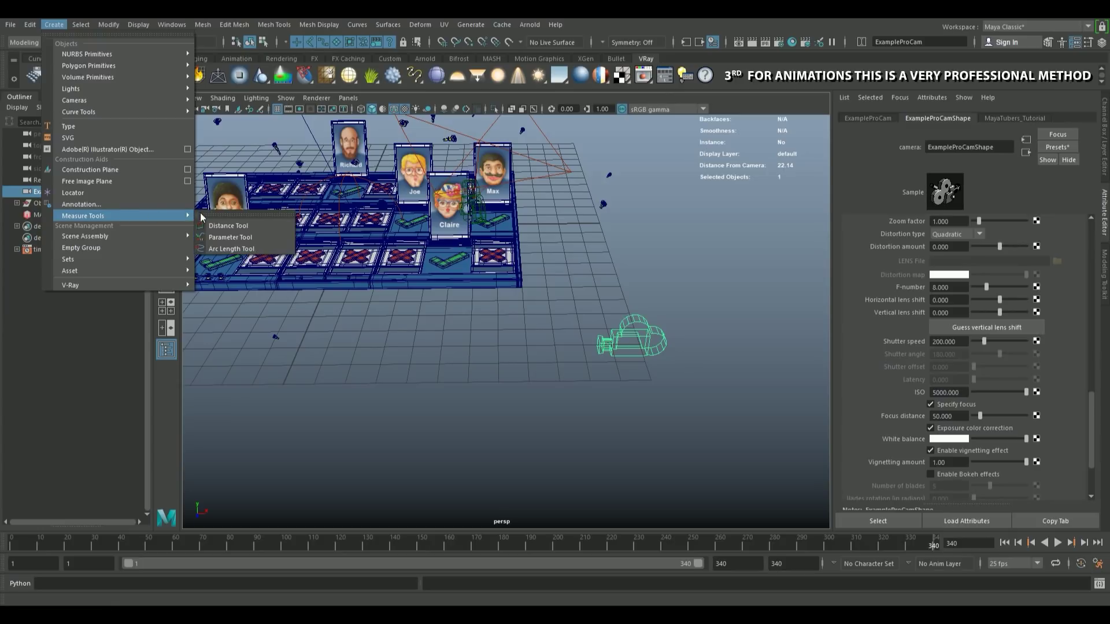
left_click(247, 228)
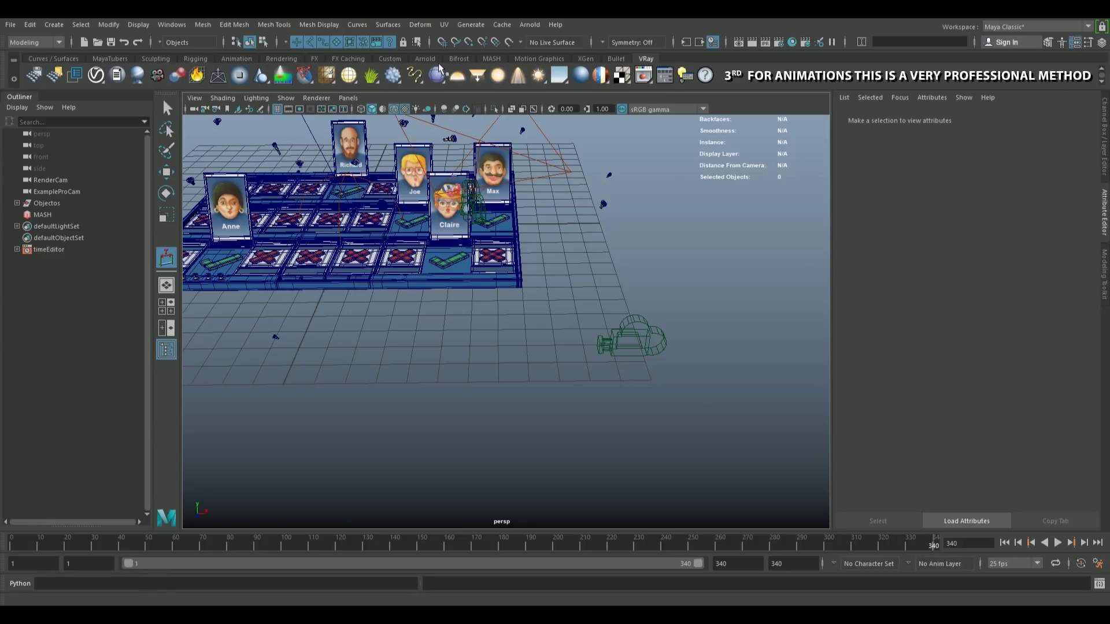
left_click(469, 43)
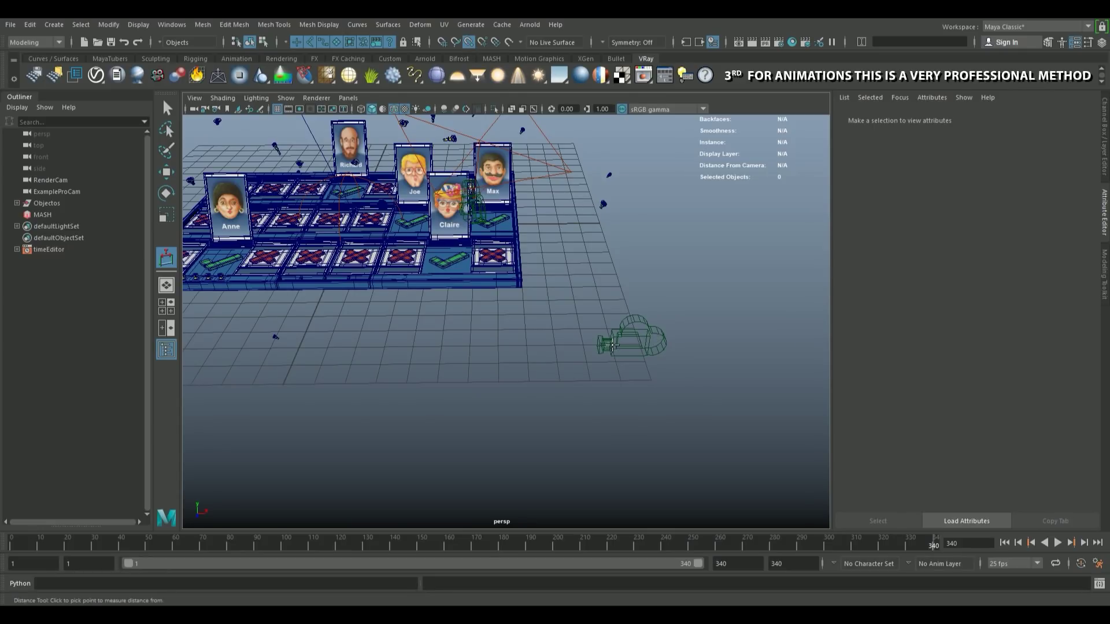
left_click(612, 344)
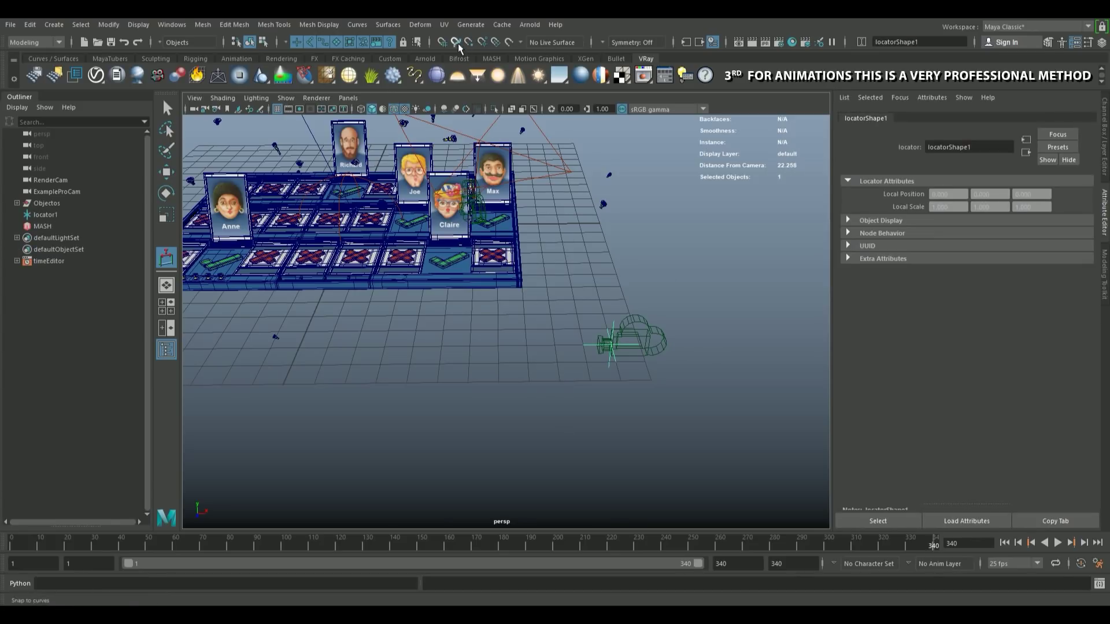
left_click(443, 43)
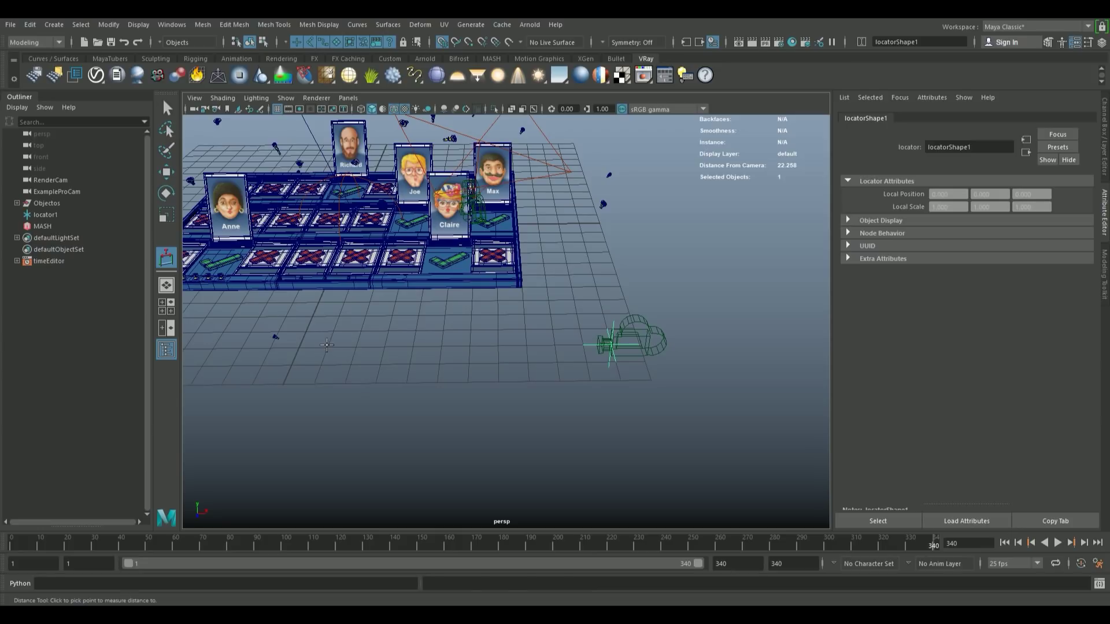
left_click(327, 346)
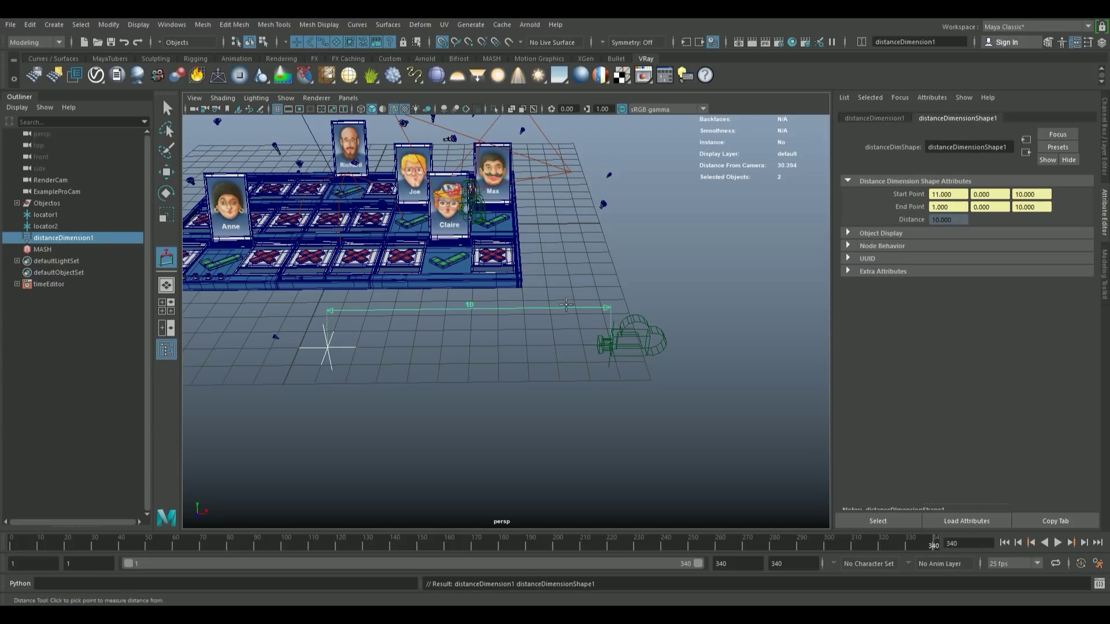
Show the precision setting in the distance dimension's extra attributes, and leave the Distance Tool for the Move tool.
left_click(907, 272)
left_click(939, 284)
left_click(359, 335)
key("w")
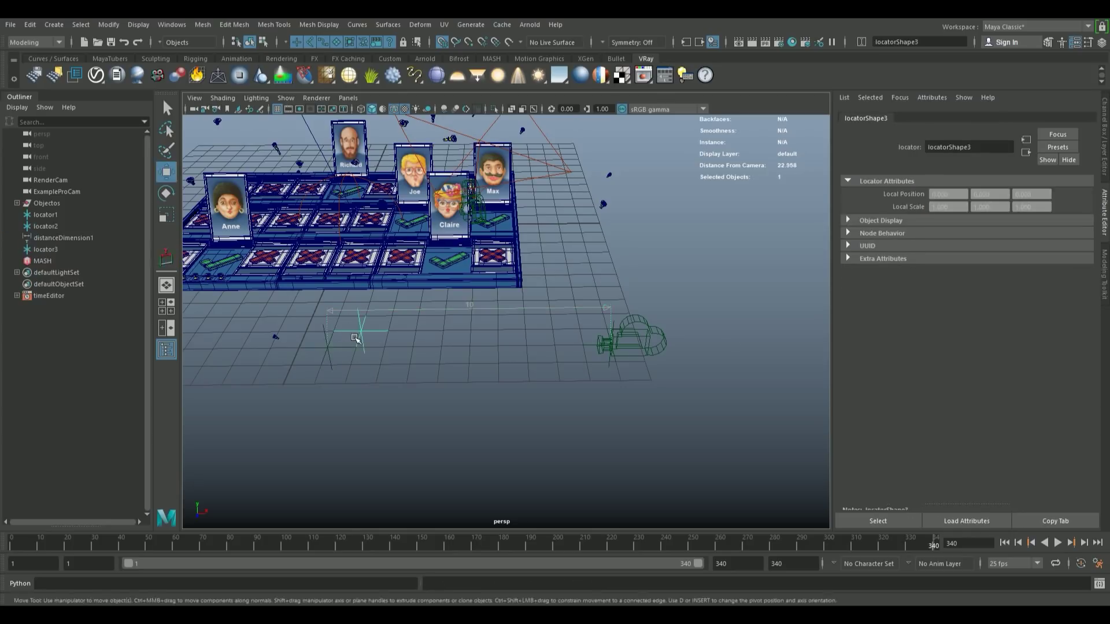
left_click(375, 336)
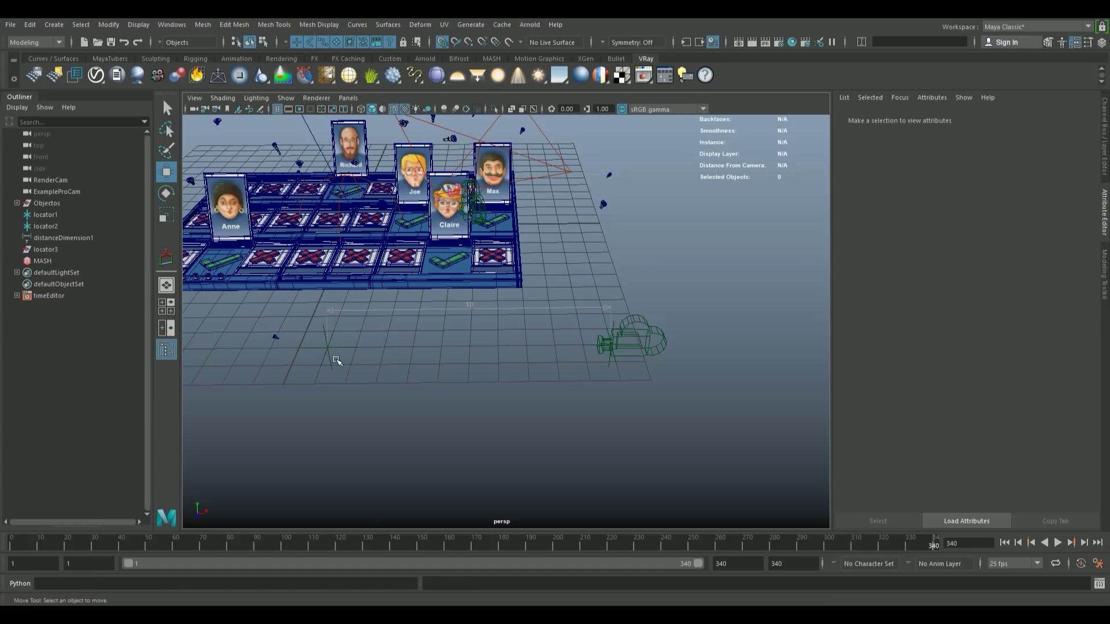
Move locator2, the far end of the measurement, toward the camera and back out to X 0 on the grid.
left_click(327, 347)
left_click_drag(347, 346, 461, 341)
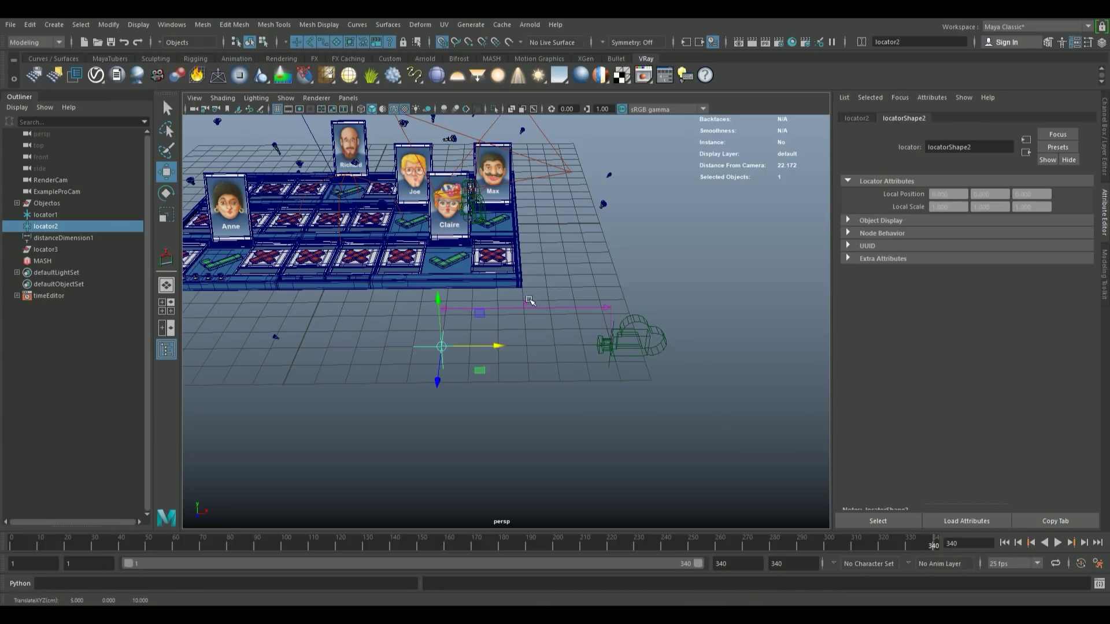
right_click_drag(523, 307, 475, 352, "alt")
left_click_drag(498, 347, 304, 353)
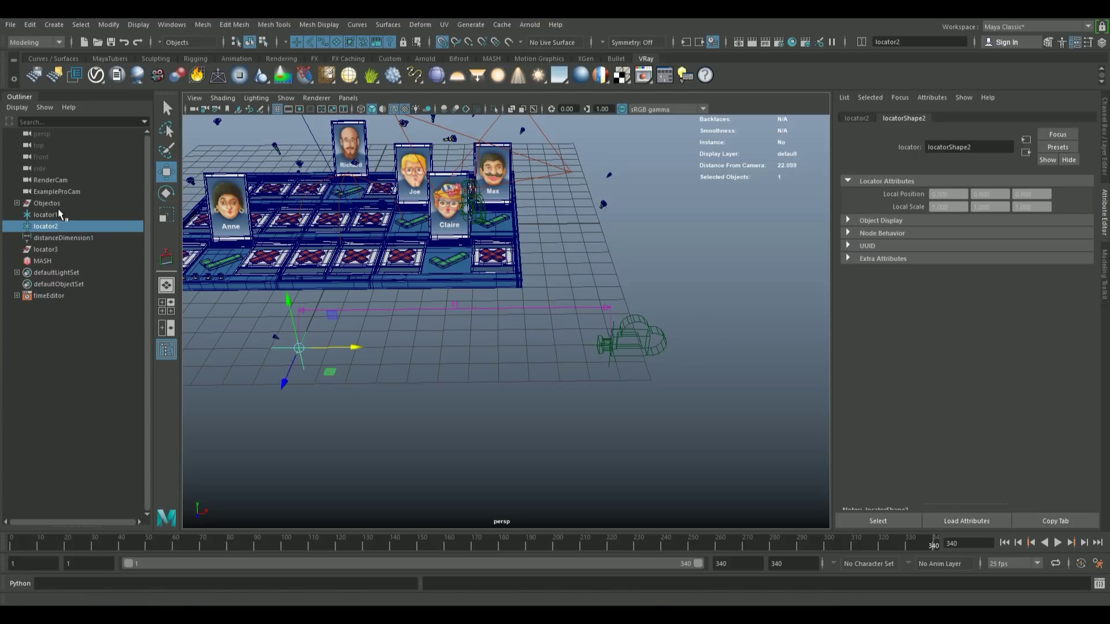
Parent locator1, at the camera end of the measurement, under ExampleProCam in the Outliner.
left_click(46, 214)
mouse_move(609, 347)
left_mouse_down()
mouse_move(411, 347)
mouse_move(611, 351)
left_mouse_up()
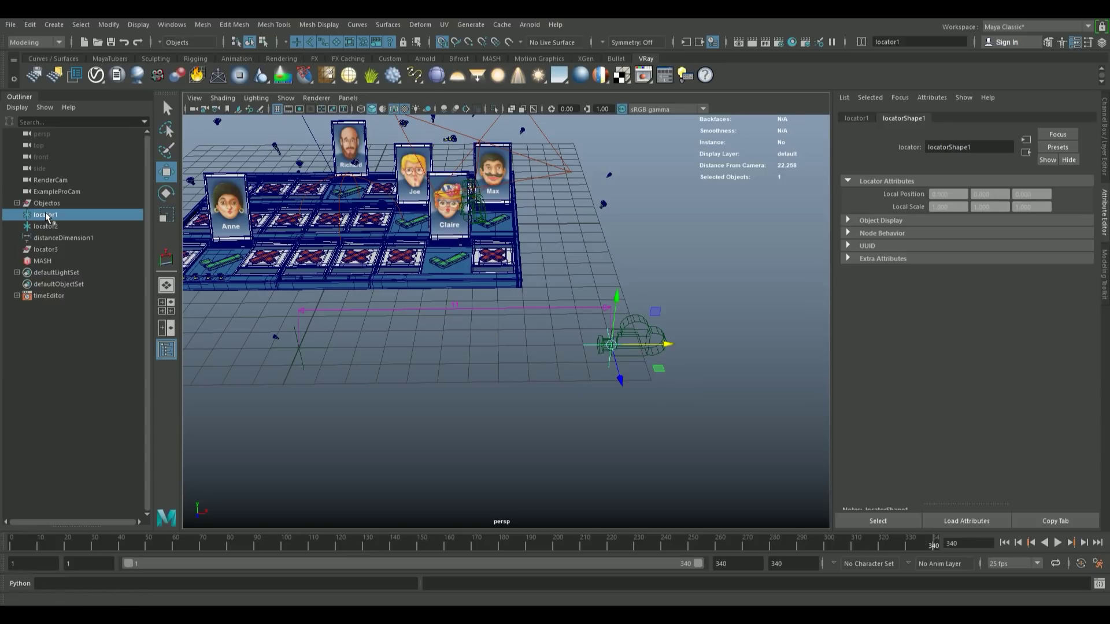
middle_click_drag(48, 216, 49, 193)
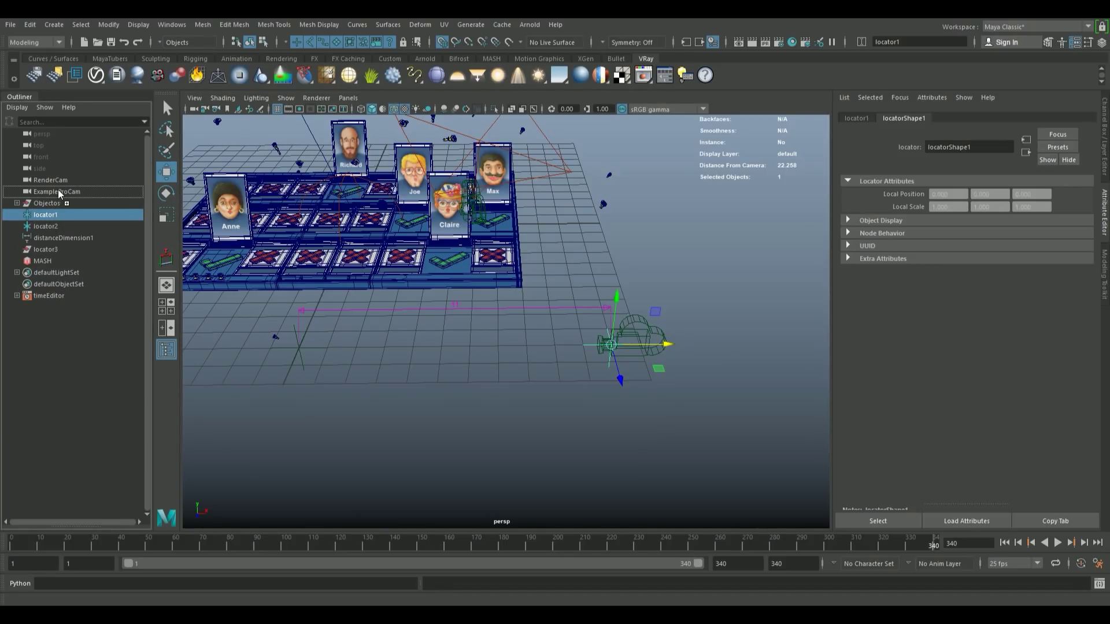
middle_click_drag(57, 190, 57, 188)
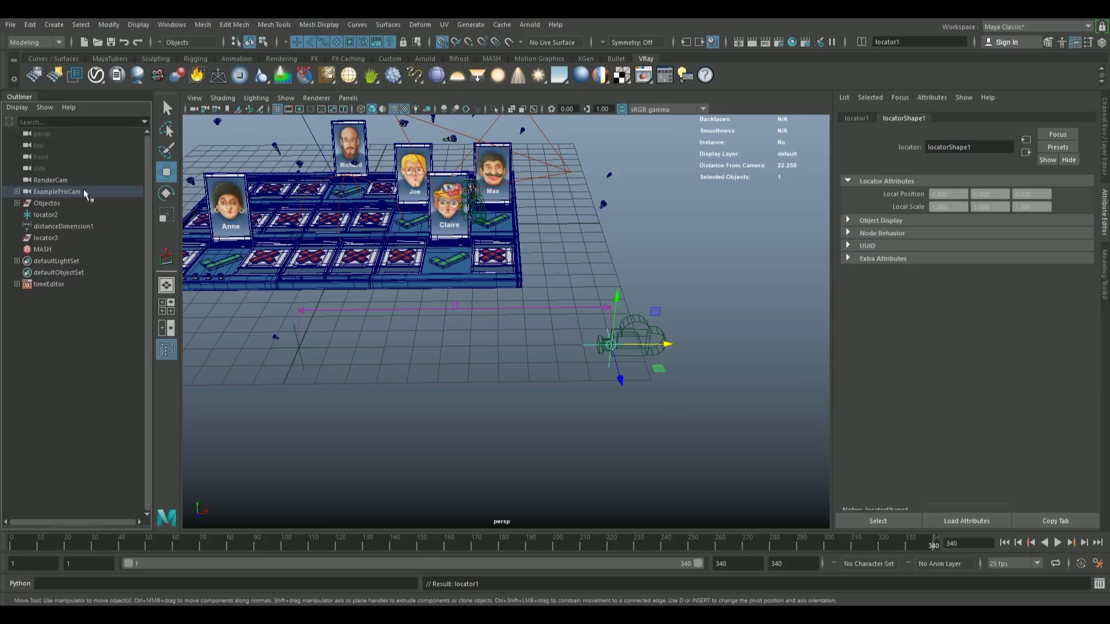
Move ExampleProCam around to test the parented locator, undo the vertical shift, and leave the camera at about X 11.028.
left_click(697, 353)
left_click(658, 326)
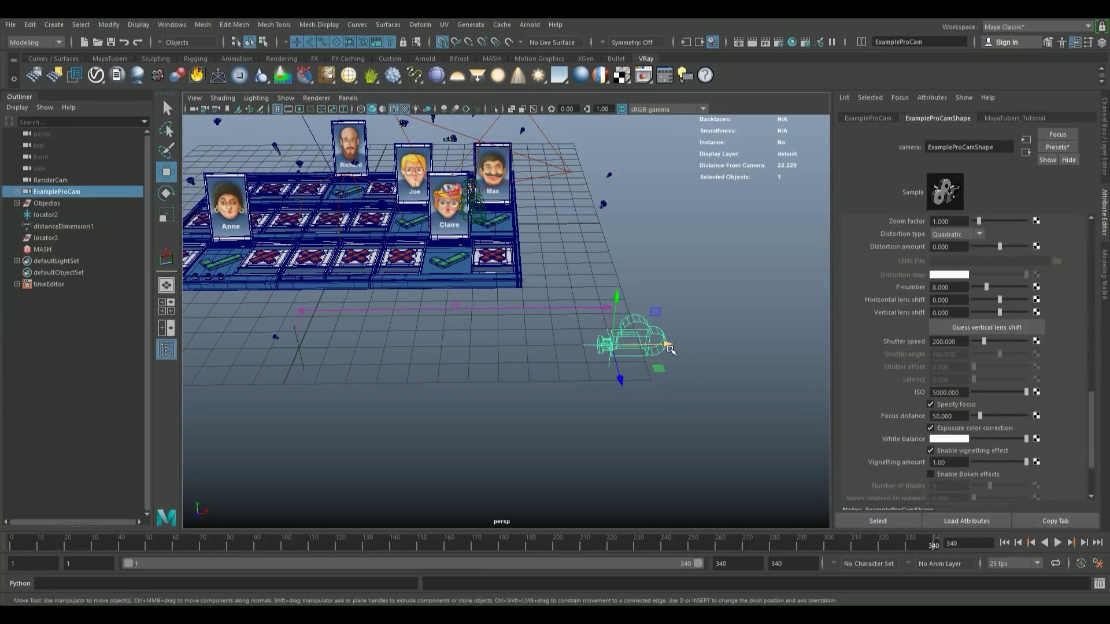
left_click_drag(668, 345, 724, 354)
left_click_drag(740, 355, 560, 353)
left_click_drag(541, 317, 685, 290)
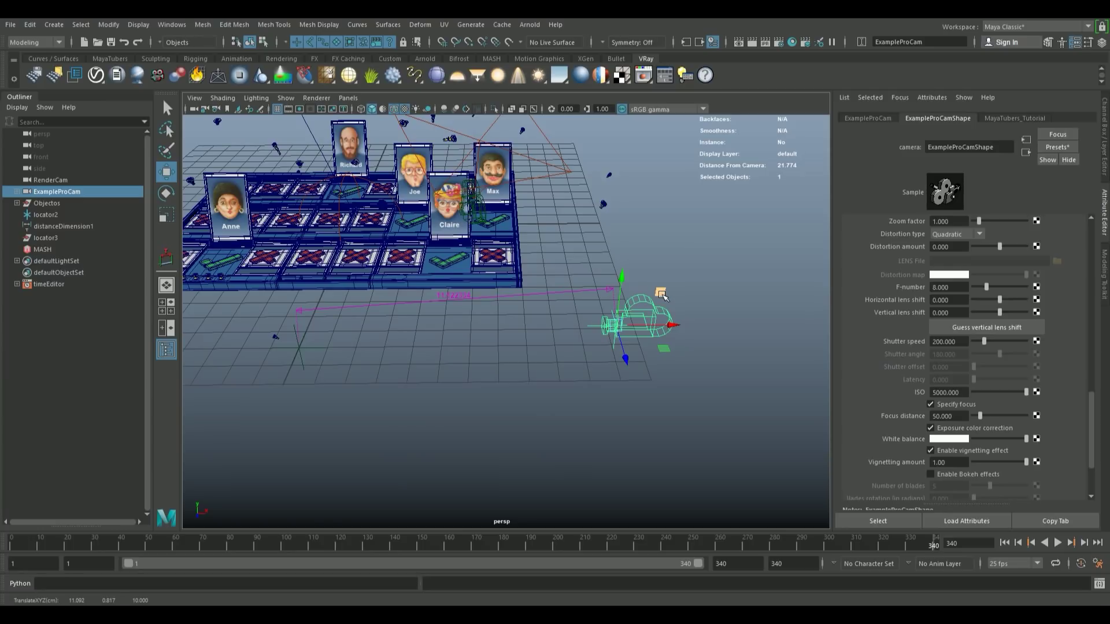
key("ctrl+z")
left_click_drag(556, 345, 682, 371)
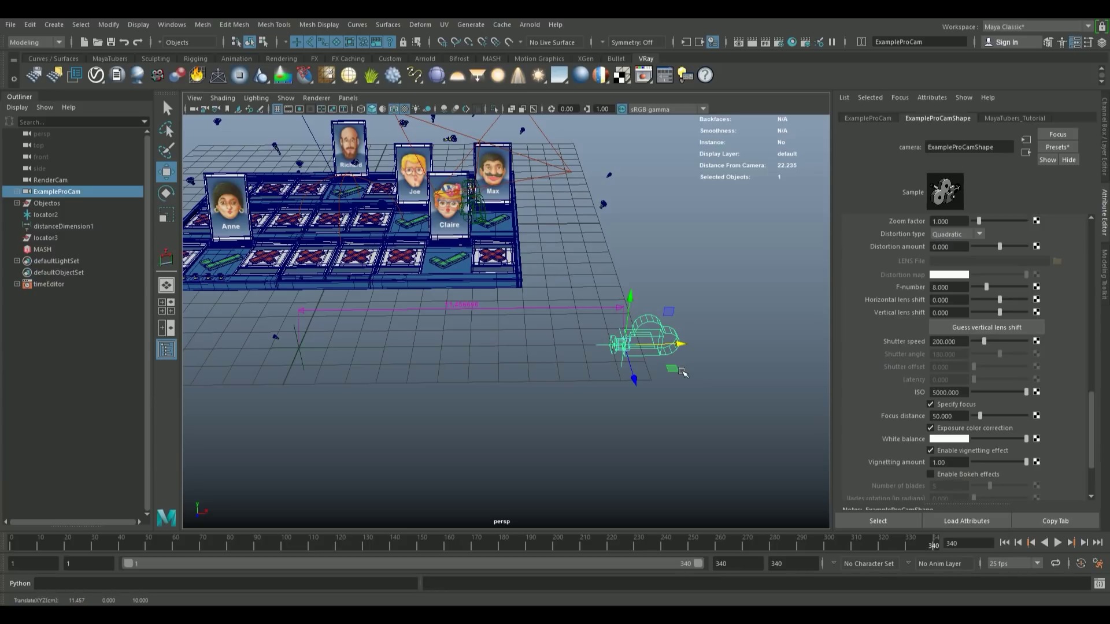
left_click_drag(682, 342, 670, 342)
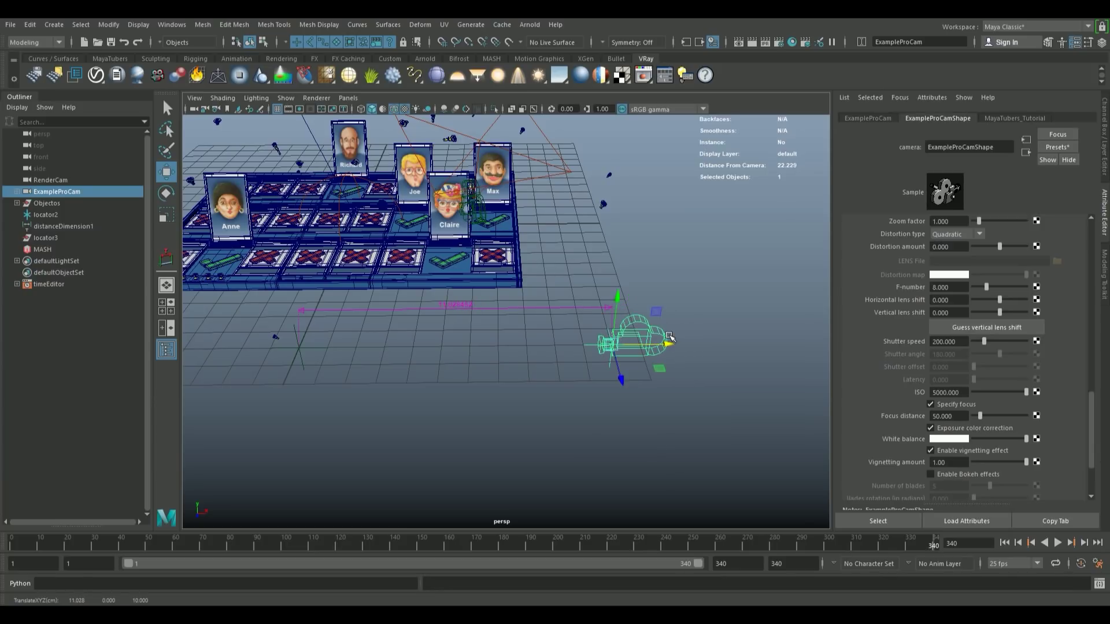
Load distanceDimension1 and ExampleProCam together into the Node Editor and graph their connections.
left_click(54, 225)
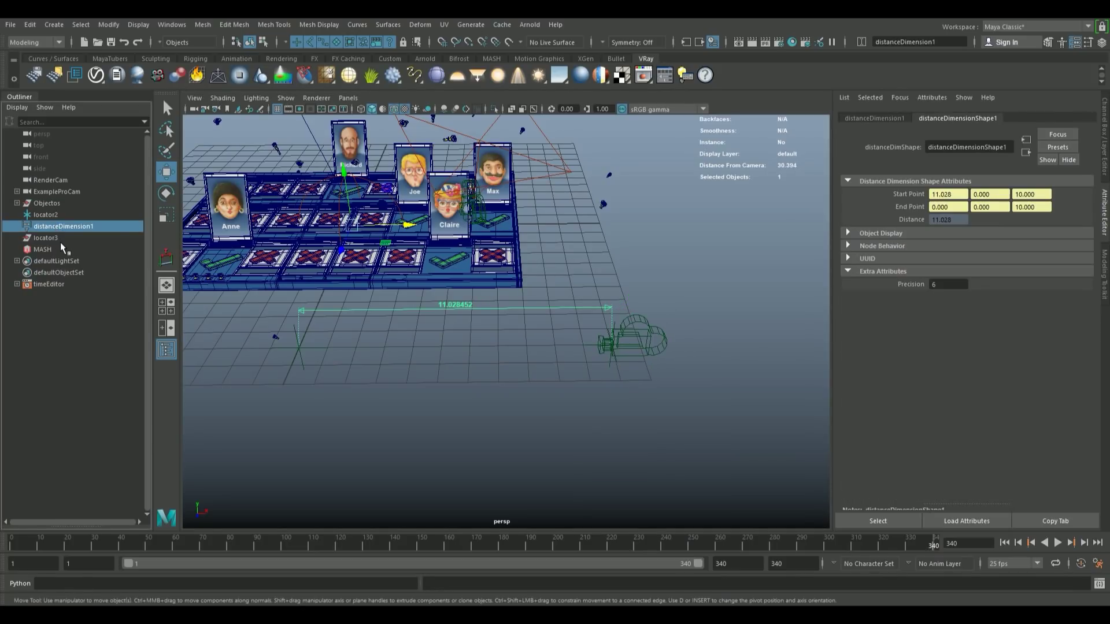
left_click(57, 191, "ctrl")
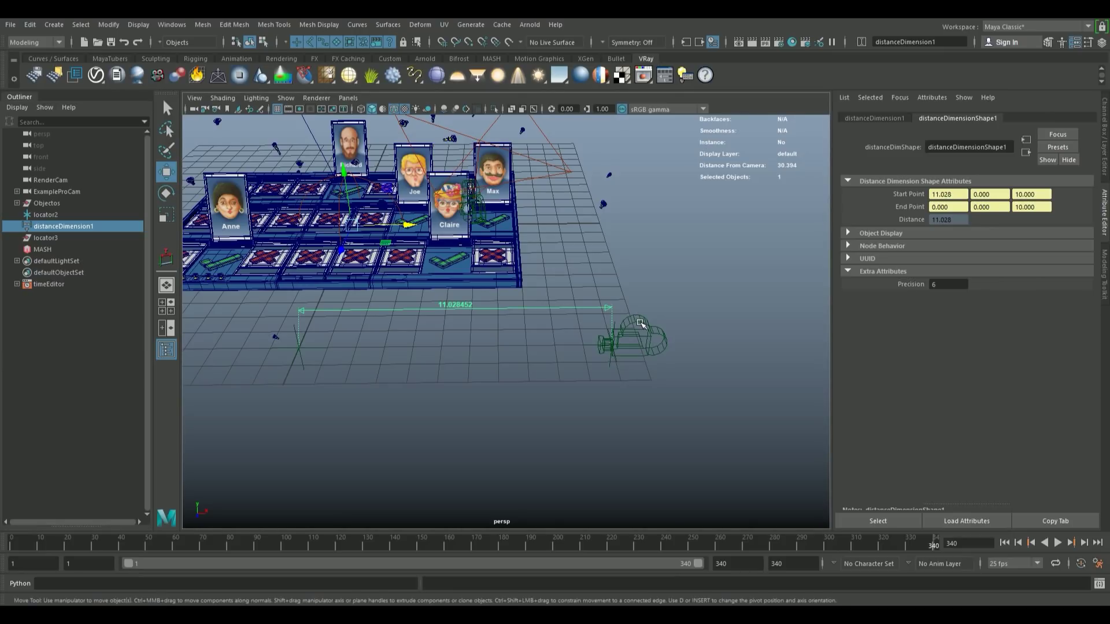
left_click(176, 26)
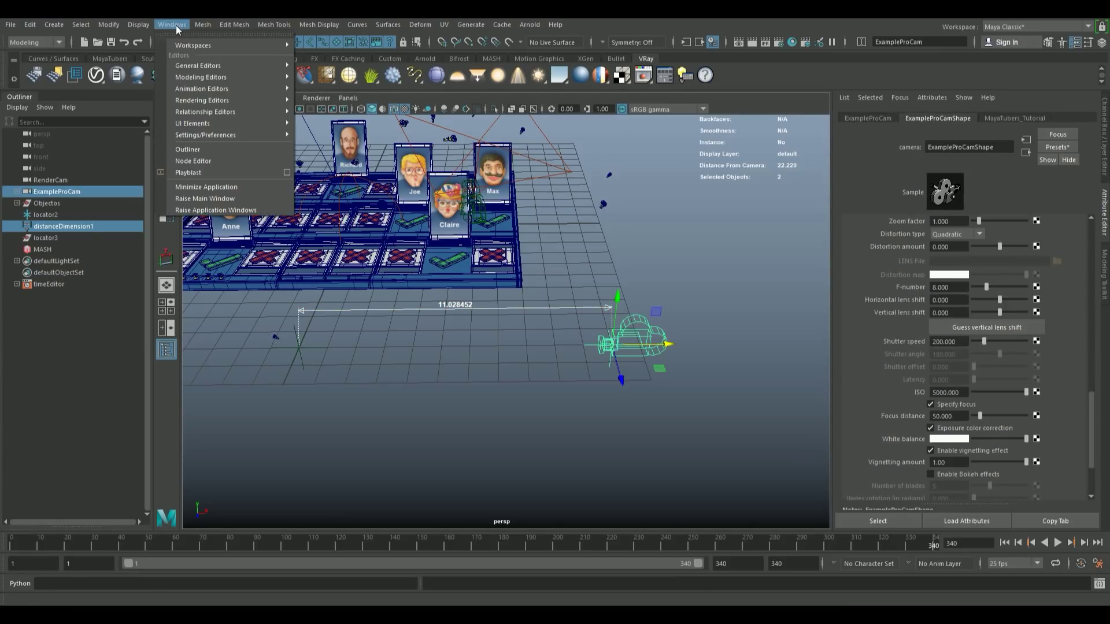
left_click(202, 163)
left_click_drag(430, 399, 579, 190)
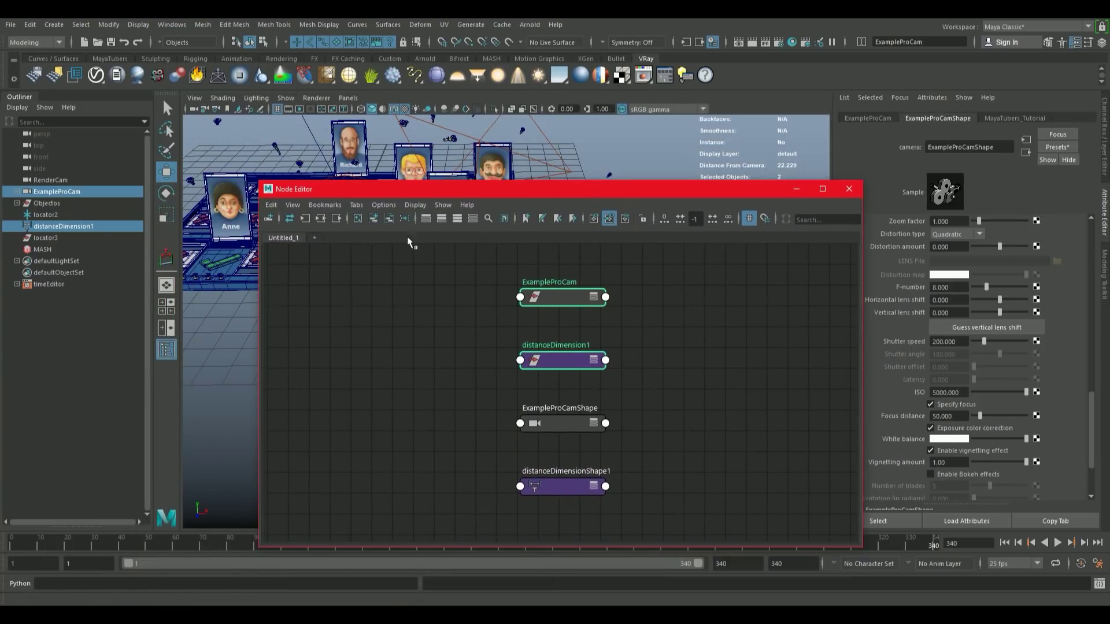
left_click(324, 222)
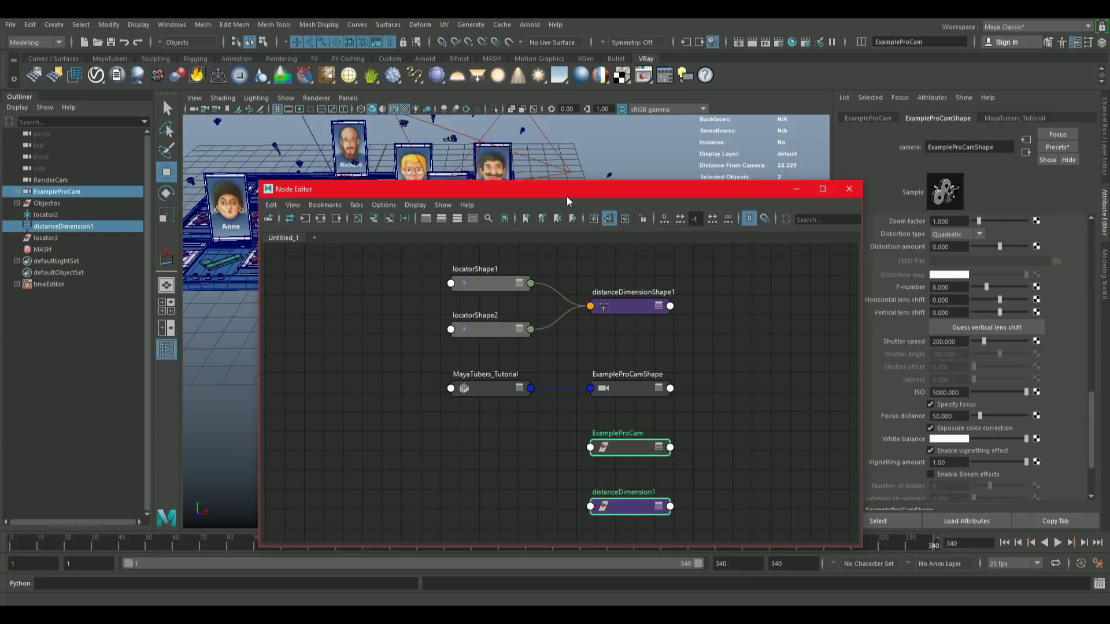
Arrange distanceDimensionShape1 and its two locator shape nodes ahead of the camera nodes, with MayaTubers_Tutorial above them.
left_click_drag(566, 192, 558, 142)
left_click_drag(671, 286, 430, 218)
left_click_drag(613, 258, 469, 407)
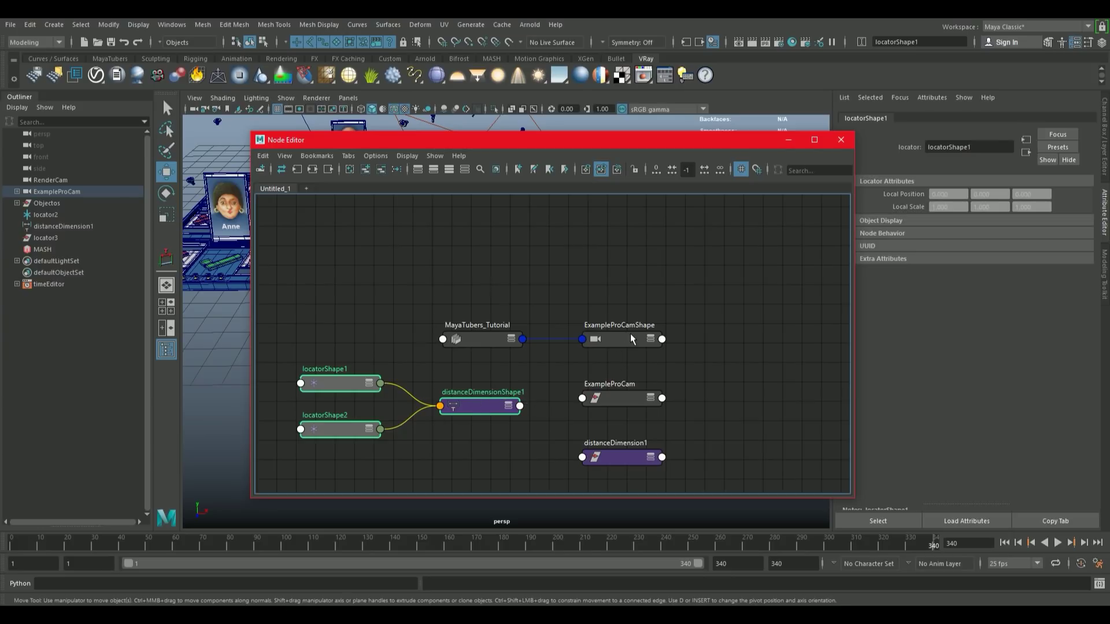
left_click_drag(472, 342, 459, 241)
Arrange distanceDimensionShape1 beside ExampleProCamShape and connect its Distance output to the camera's Vray Camera Physical Focus Distance.
left_click(604, 347)
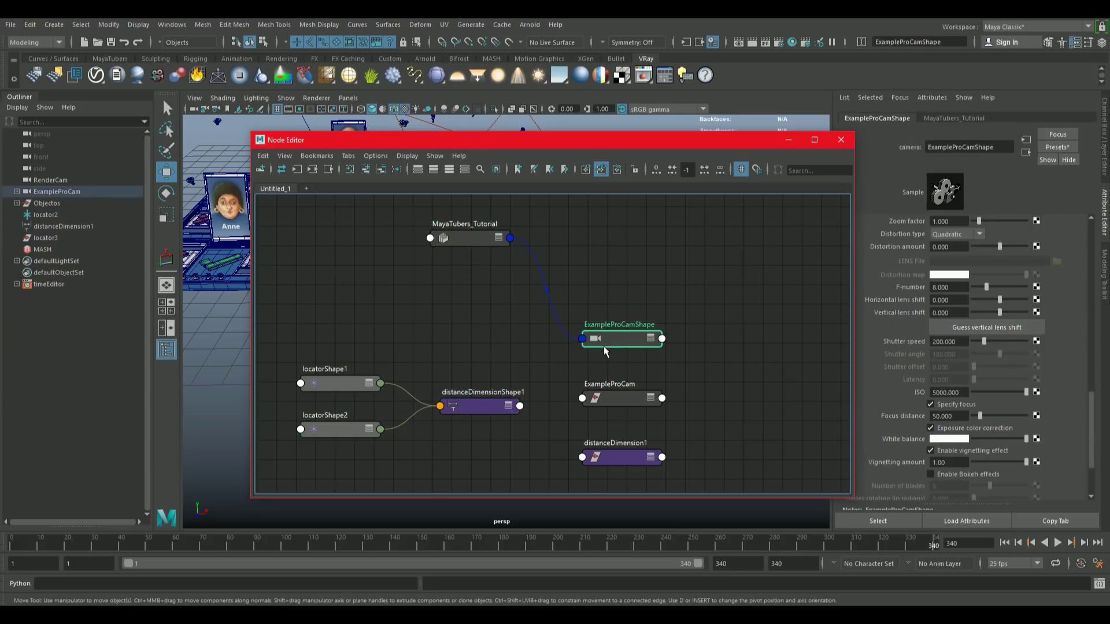
left_click_drag(475, 404, 471, 338)
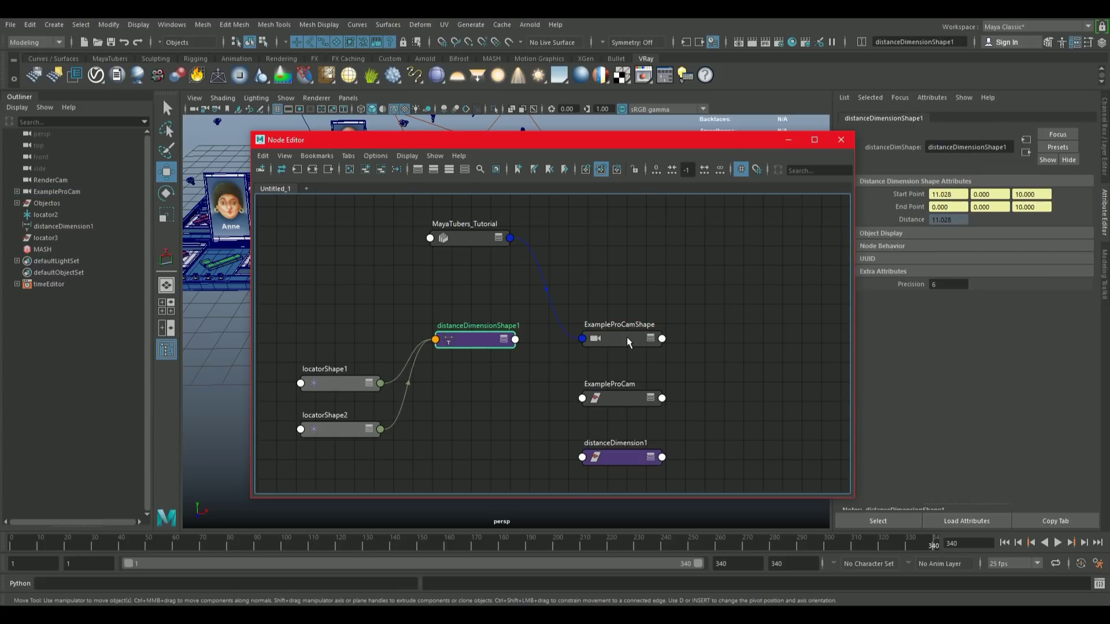
left_click(515, 341)
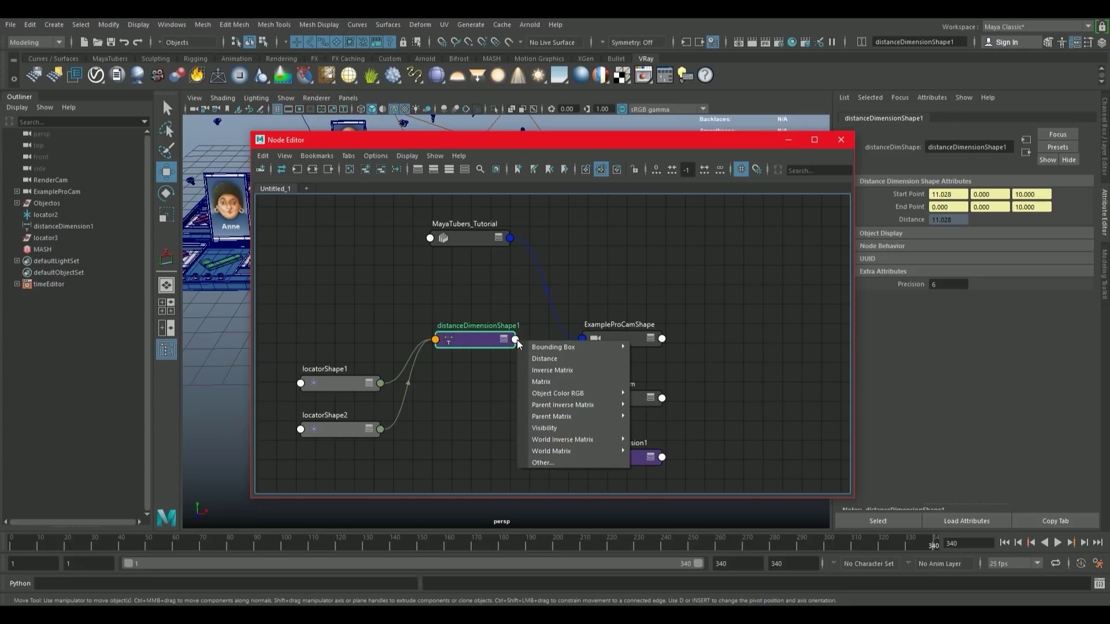
left_click(556, 359)
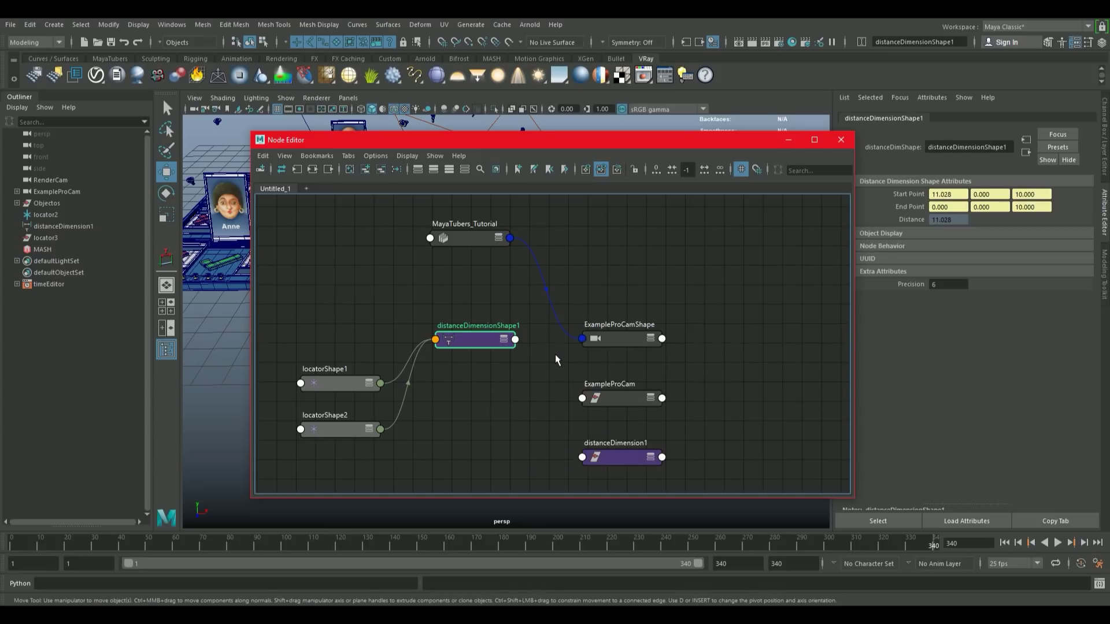
left_click(583, 340)
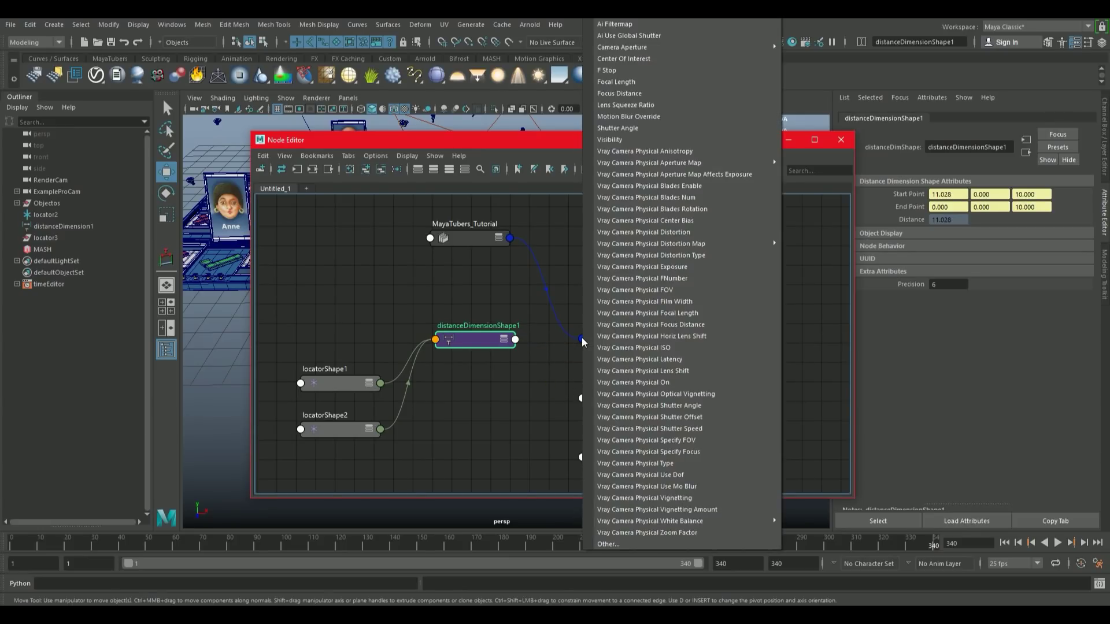
left_click(705, 325)
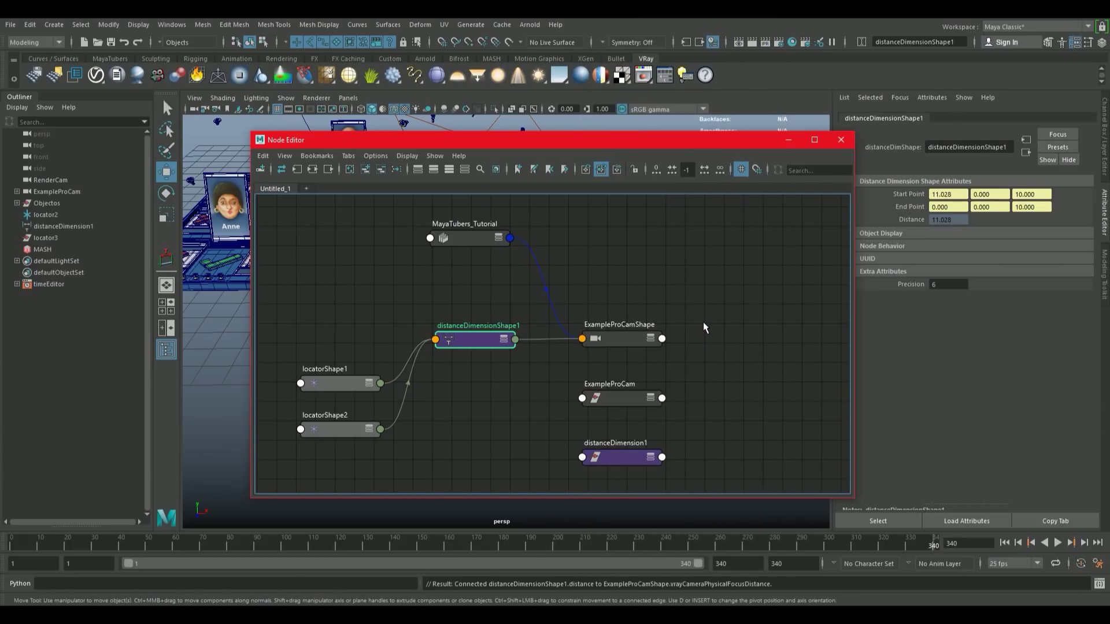
Move ExampleProCam back and forth along the measurement to test the linked focus distance, and close the Node Editor.
left_click_drag(549, 144, 481, 404)
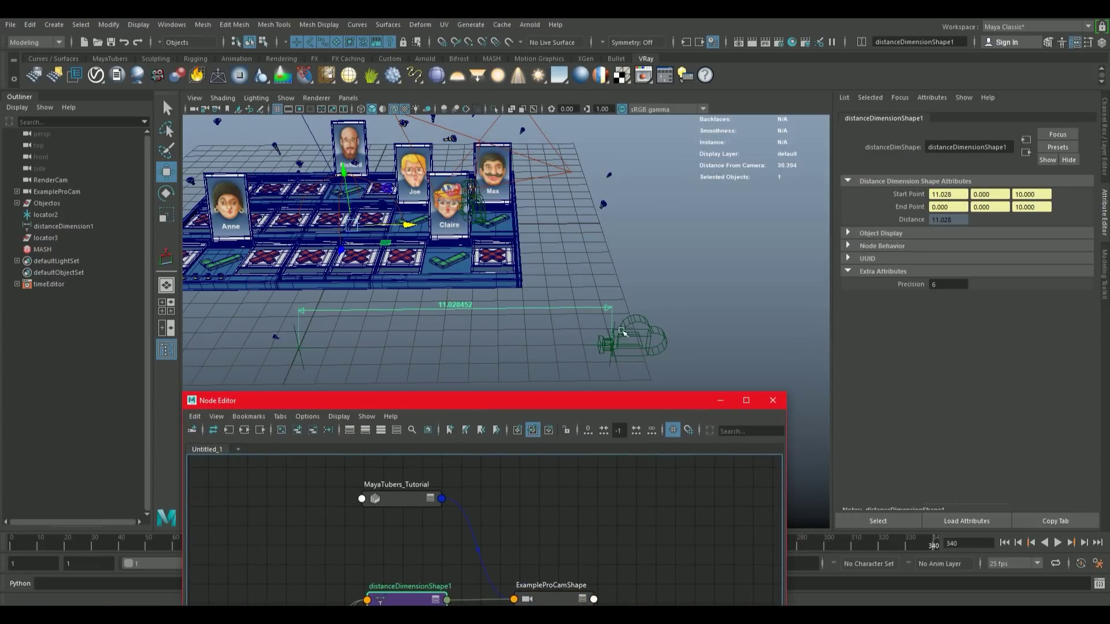
left_click(644, 323)
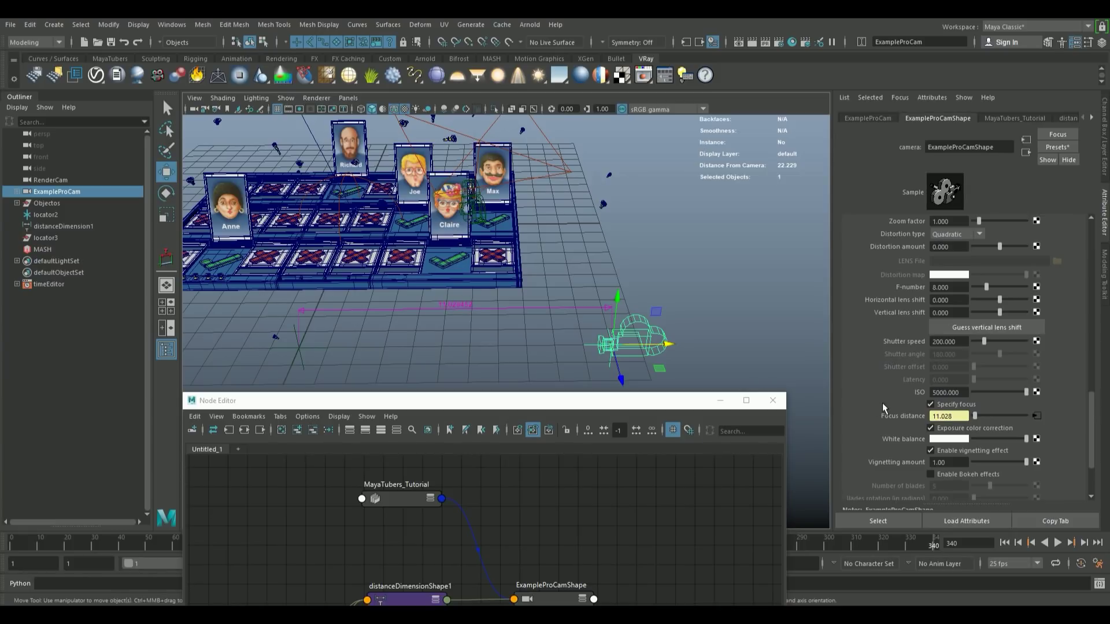
left_click_drag(675, 345, 497, 349)
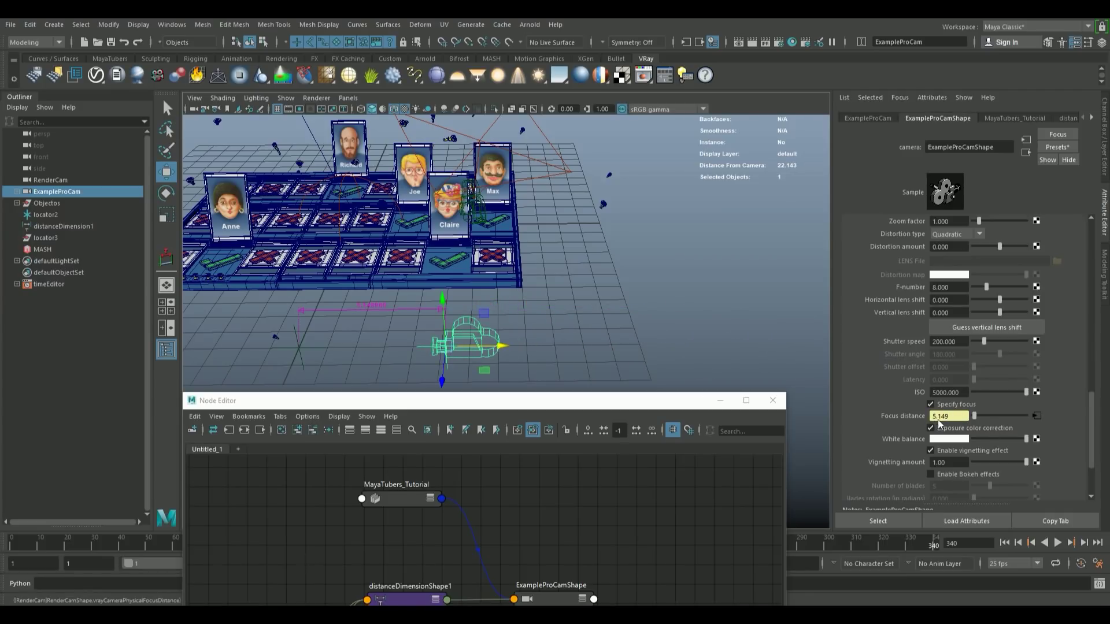
left_click_drag(467, 347, 655, 348)
left_click(773, 402)
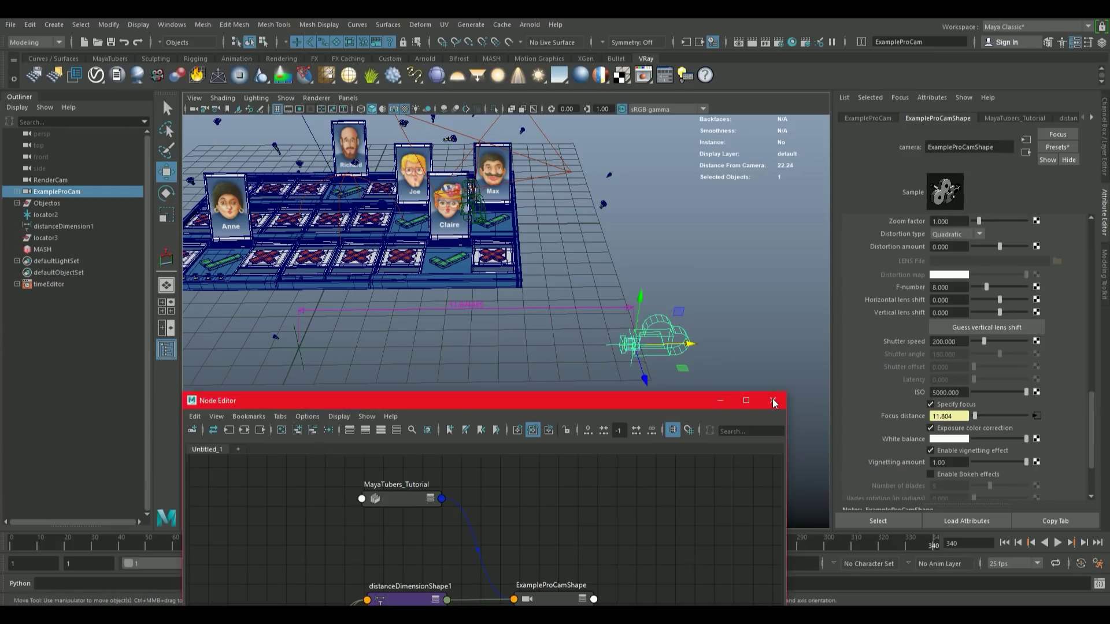
Create a polygon cone and snap it to the locator at the far end of the distance measurement.
scroll(542, 396, "up", 2)
middle_click_drag(463, 346, 613, 397, "alt")
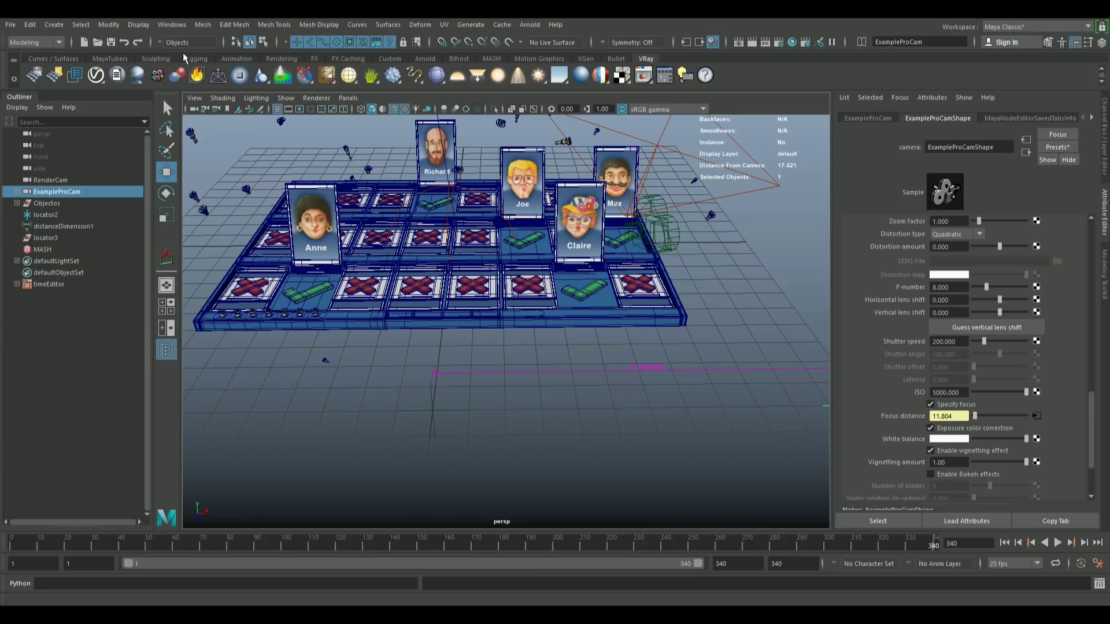
left_click(115, 58)
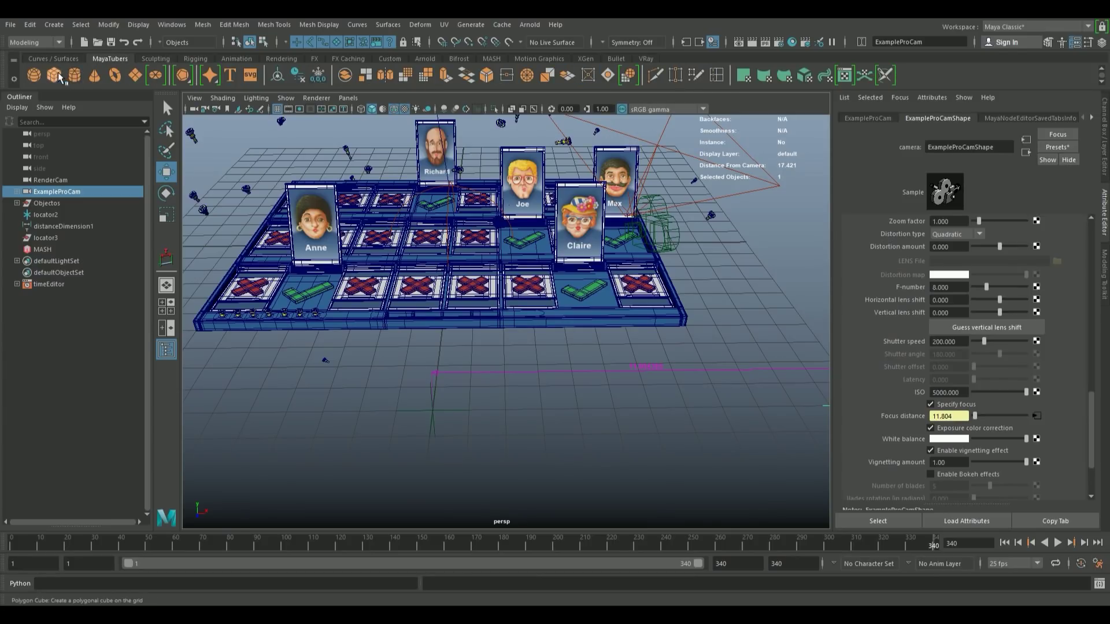
left_click(94, 75)
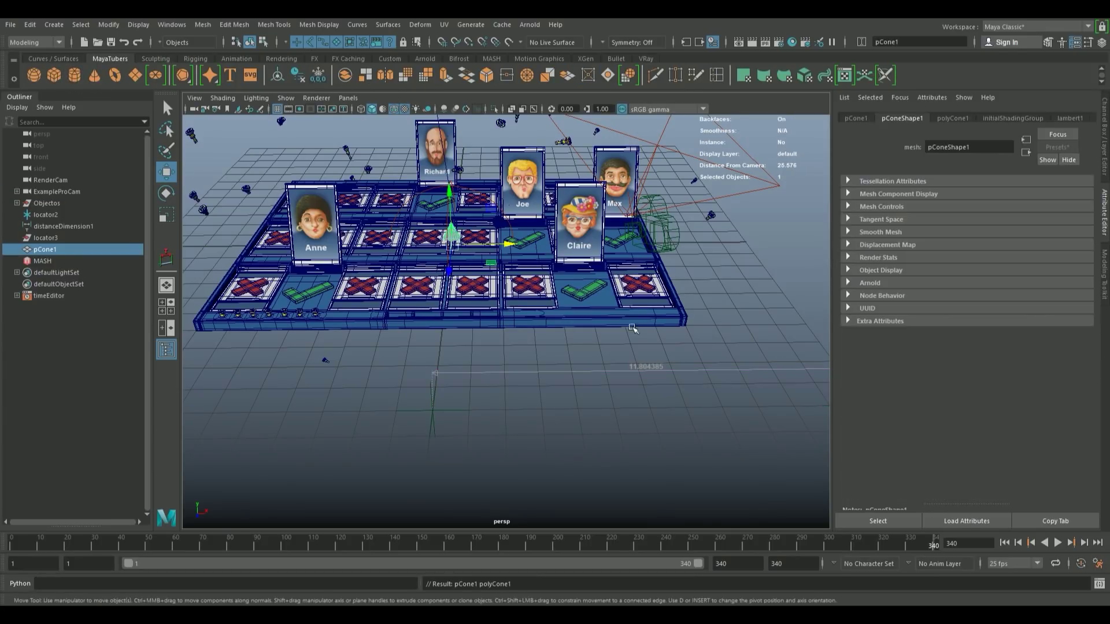
left_click_drag(561, 335, 540, 345, "alt")
key("v")
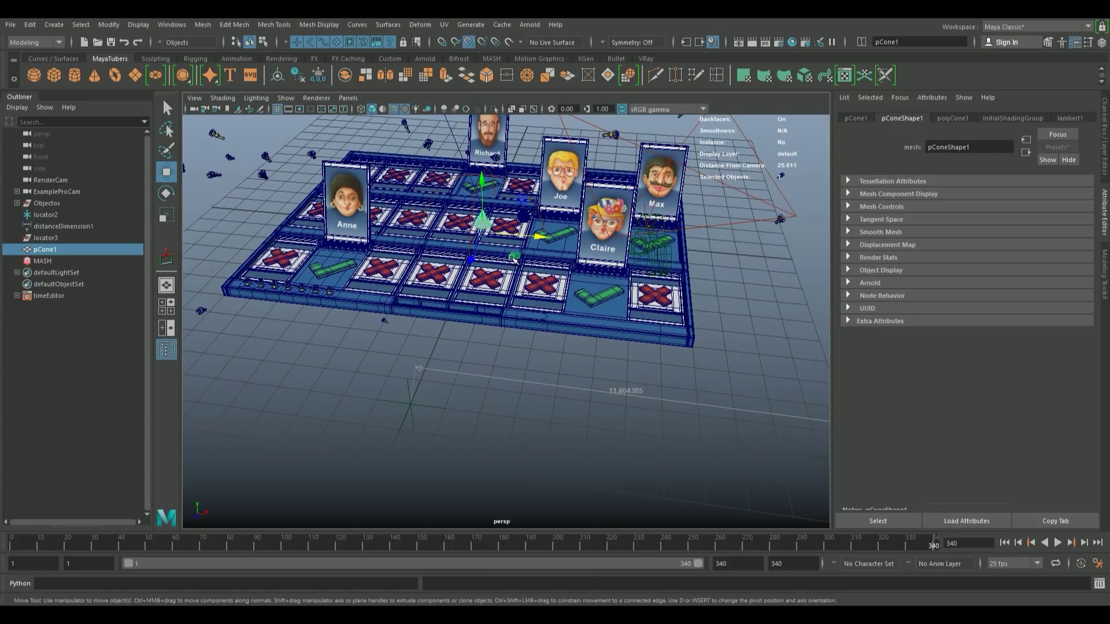
left_click_drag(472, 260, 459, 374)
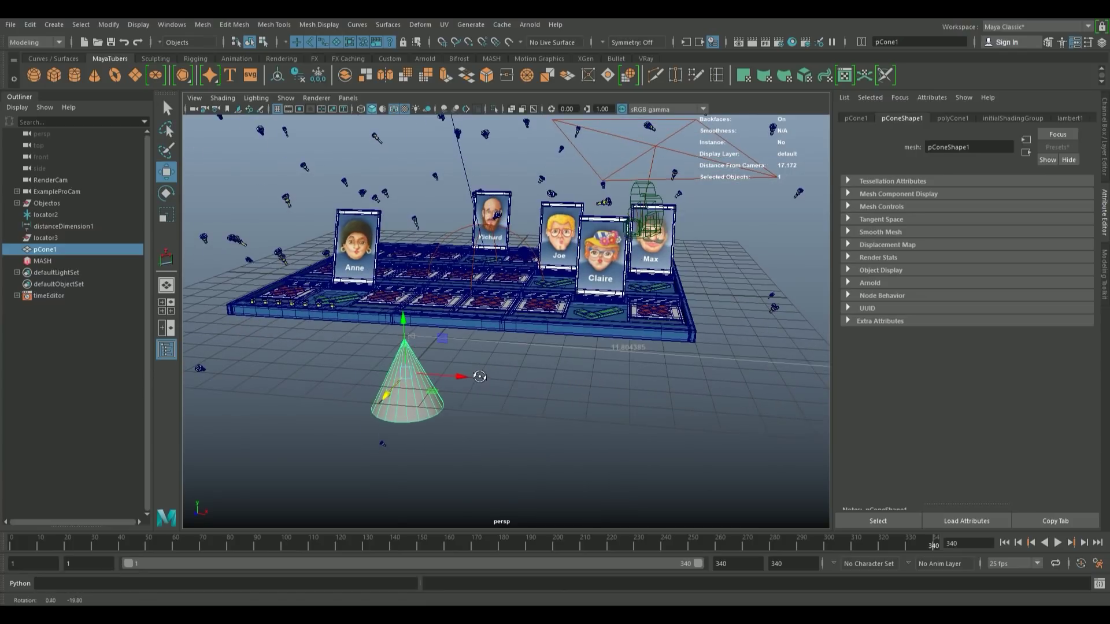
Snap locator2 to the vertex at the cone's tip.
left_click(45, 215)
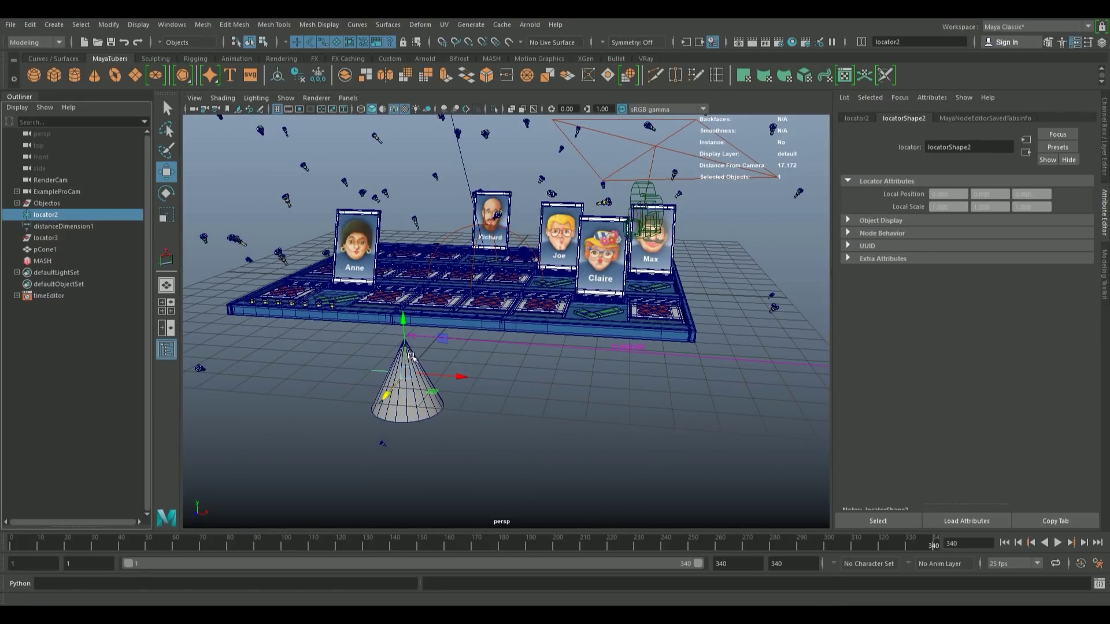
key("v")
left_click_drag(406, 373, 404, 343)
right_click_drag(701, 390, 547, 391, "alt")
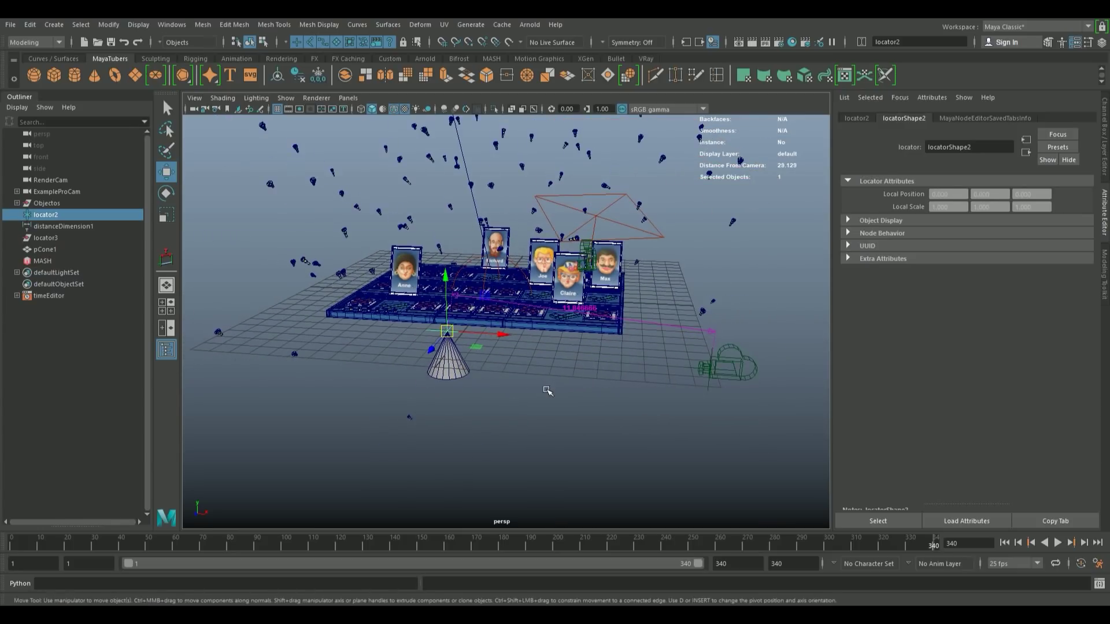
Look through ExampleProCam and orbit it until the cone is in view beside the game board.
left_click(348, 98)
mouse_move(355, 110)
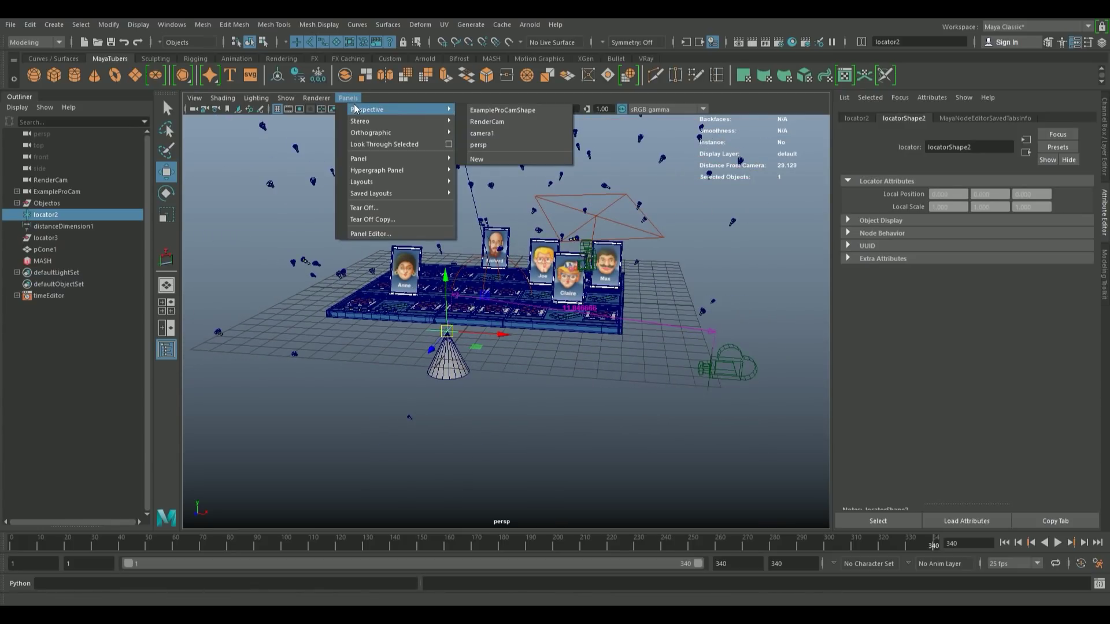
left_click(509, 111)
left_click_drag(489, 318, 578, 348, "alt")
middle_click_drag(577, 348, 703, 413, "alt")
left_click_drag(702, 413, 490, 225, "alt")
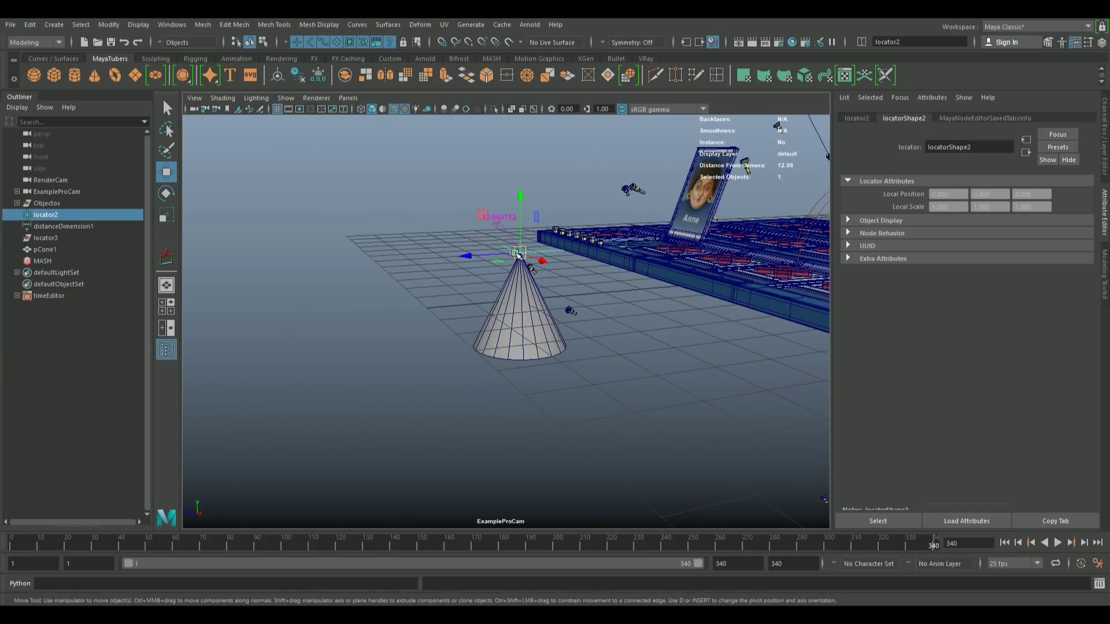
Reposition ExampleProCam and compare its focus distance with the distance reported by distanceDimension1.
left_click(504, 219)
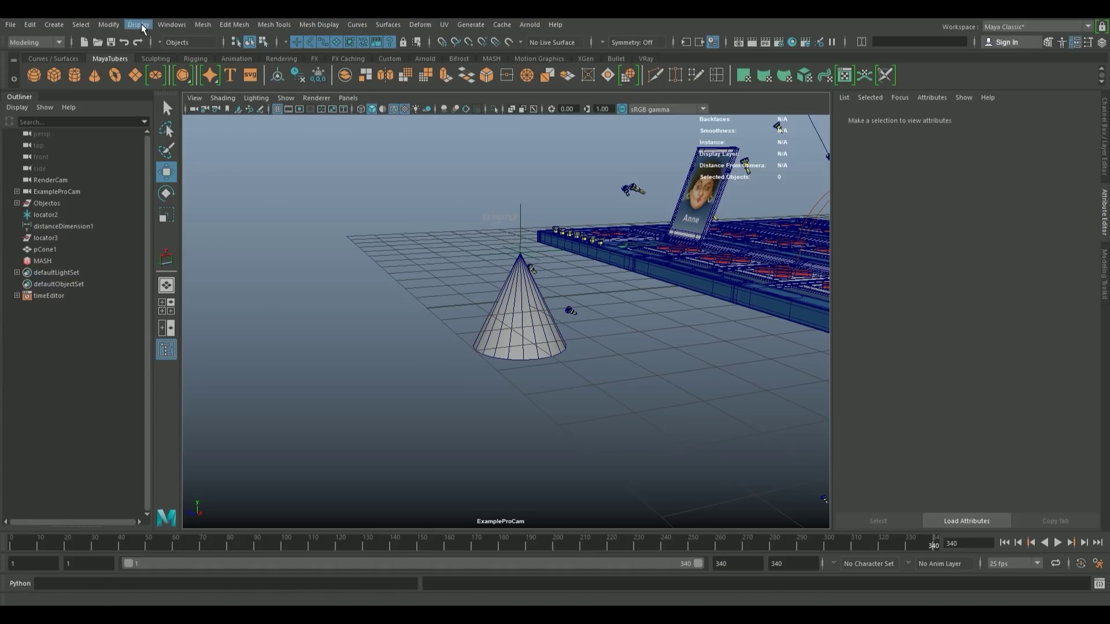
left_click(195, 110)
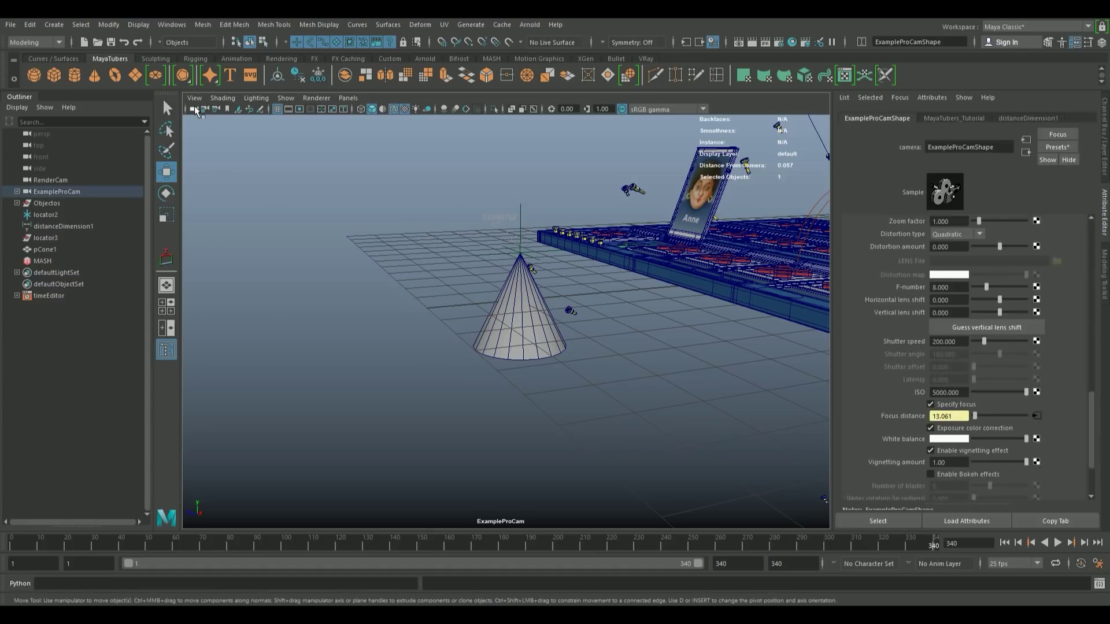
scroll(569, 301, "down", 1)
middle_click_drag(569, 301, 622, 329, "alt")
left_click_drag(621, 328, 603, 320, "alt")
left_click(63, 226)
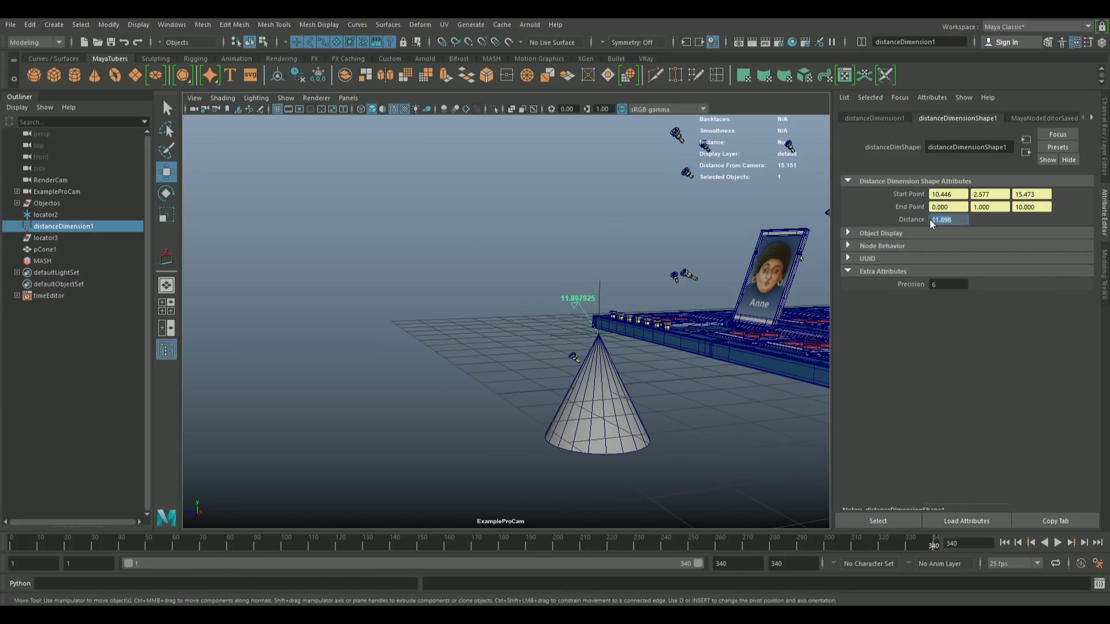
left_click(196, 111)
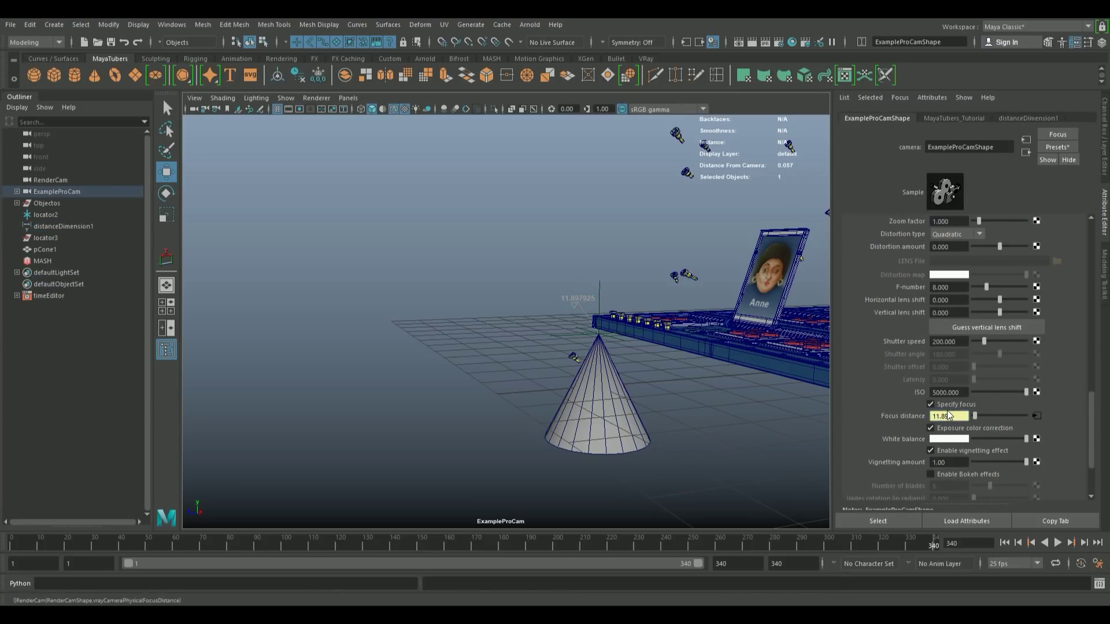
scroll(607, 289, "up", 2)
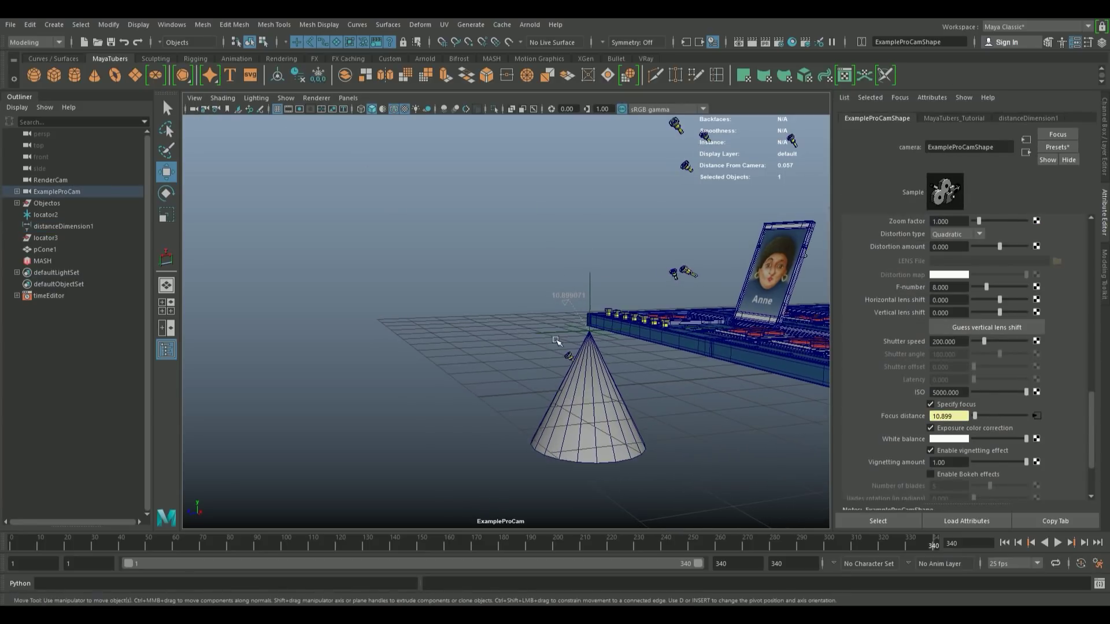
Frame the cone through ExampleProCam and start an interactive render in the V-Ray frame buffer.
left_click(587, 354)
key("f")
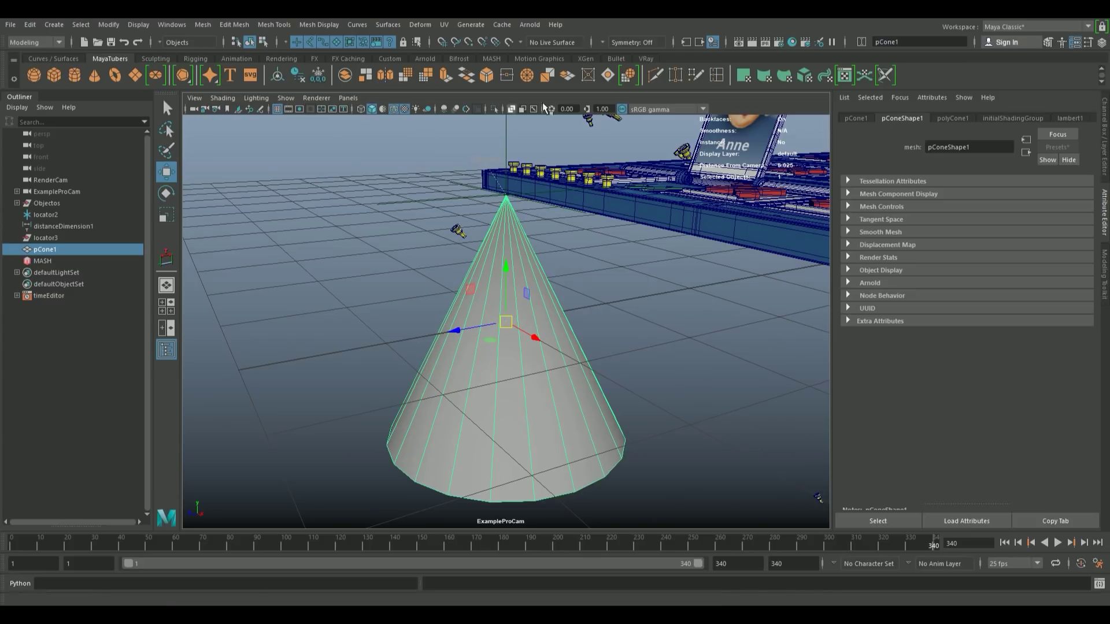
left_click(644, 58)
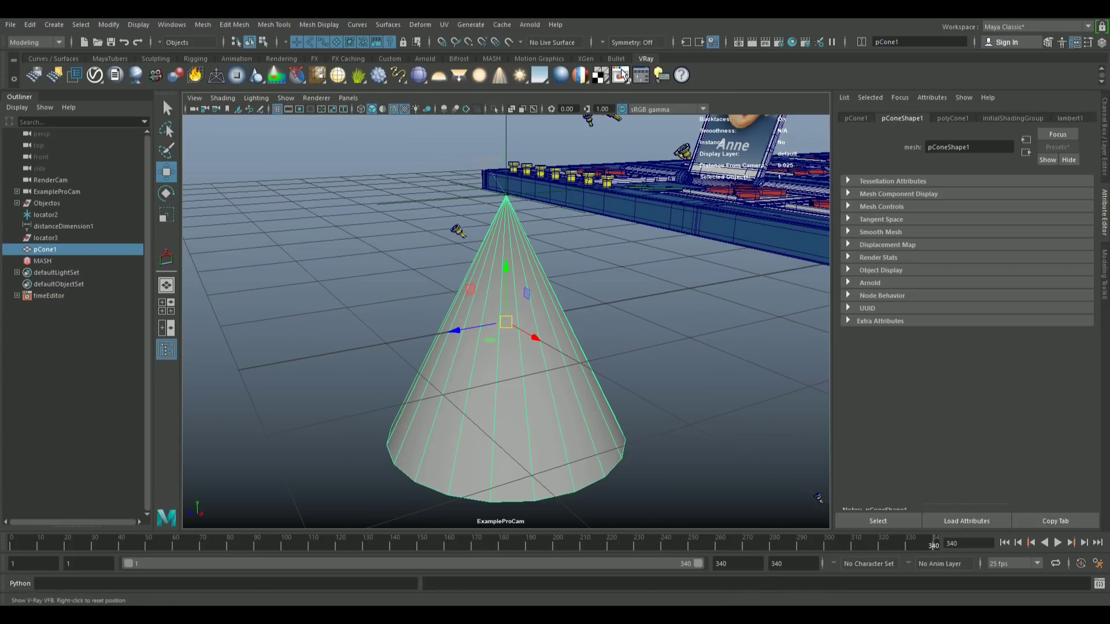
left_click(621, 76)
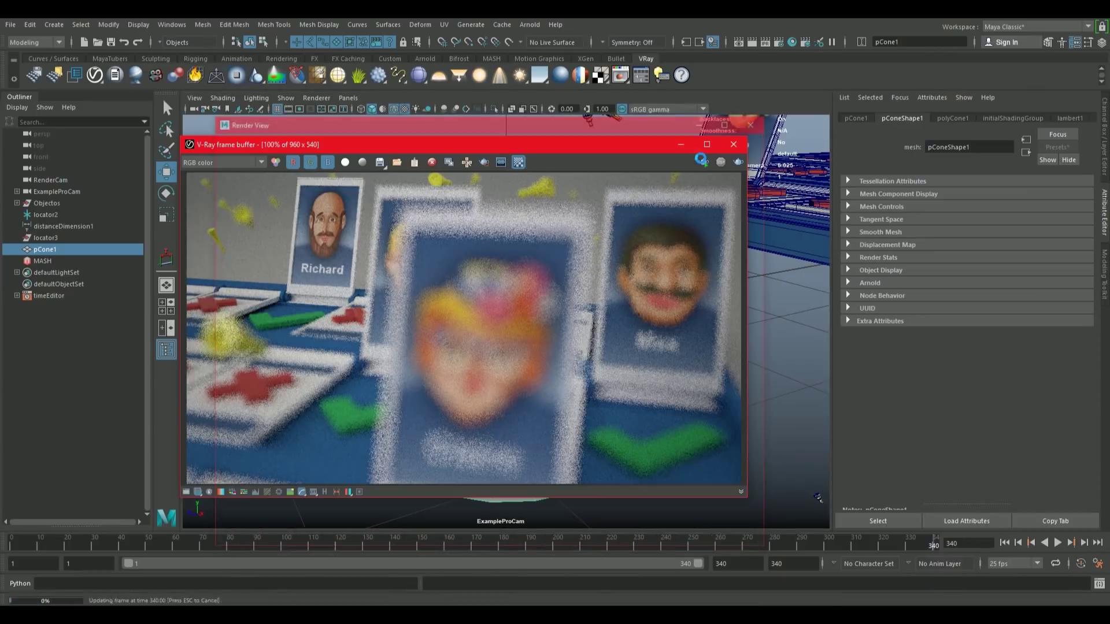
left_click(704, 163)
left_click(723, 166)
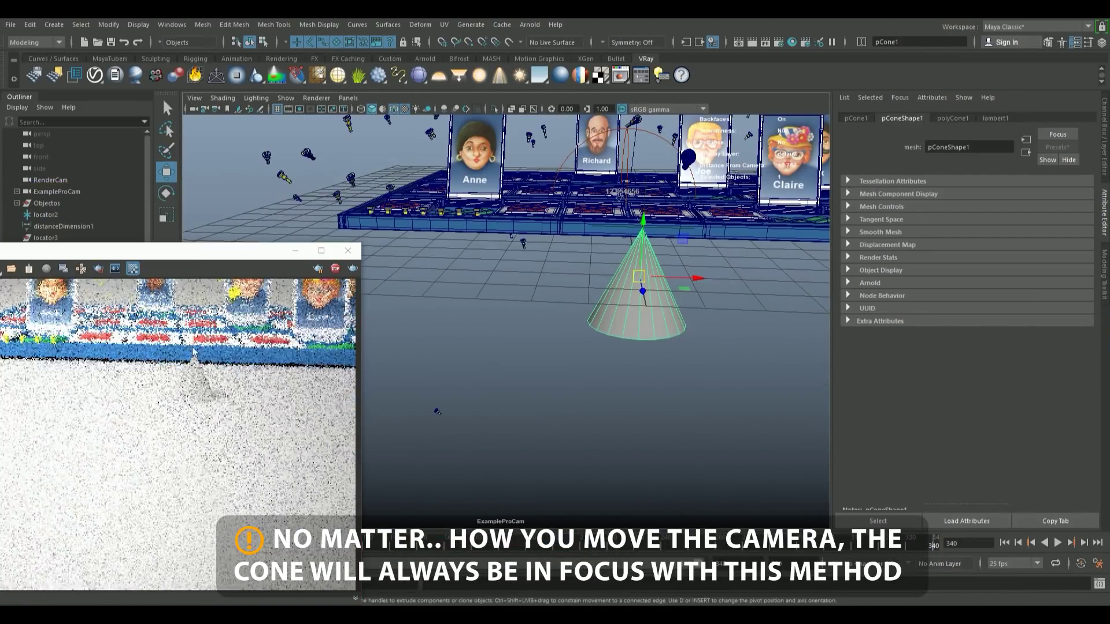
Orbit and dolly ExampleProCam close to the cone, checking its focus against the blurred background in the interactive render.
left_click_drag(680, 278, 578, 223, "alt")
right_click_drag(577, 223, 647, 324, "alt")
left_click_drag(647, 324, 672, 337, "alt")
right_click_drag(671, 337, 708, 341, "alt")
middle_click_drag(708, 341, 635, 364, "alt")
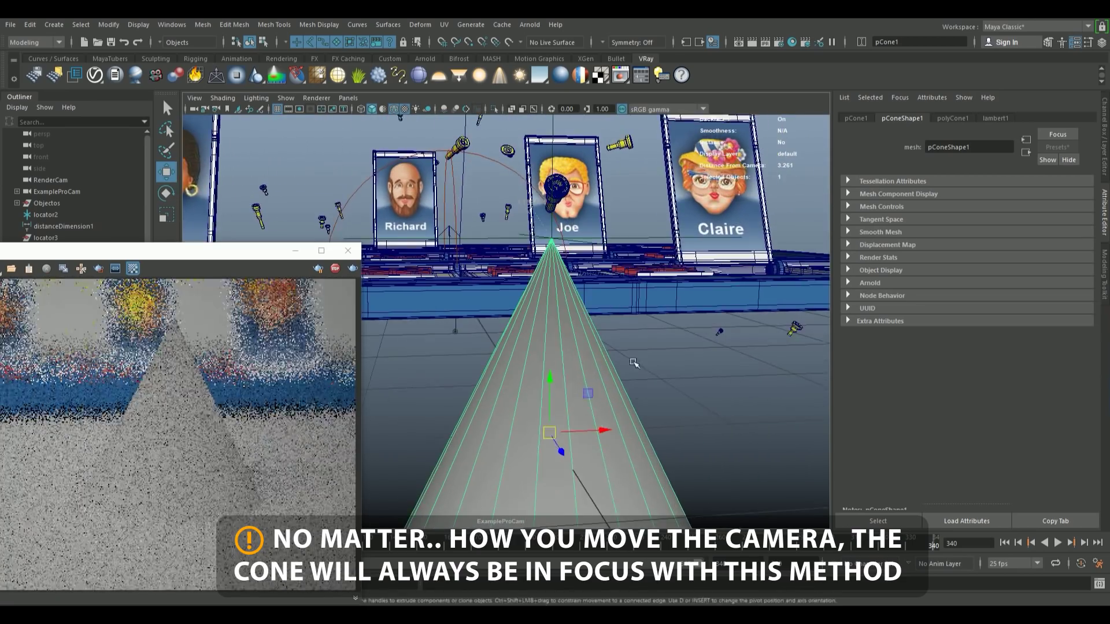
right_click_drag(634, 365, 679, 379, "alt")
left_click_drag(185, 248, 277, 133)
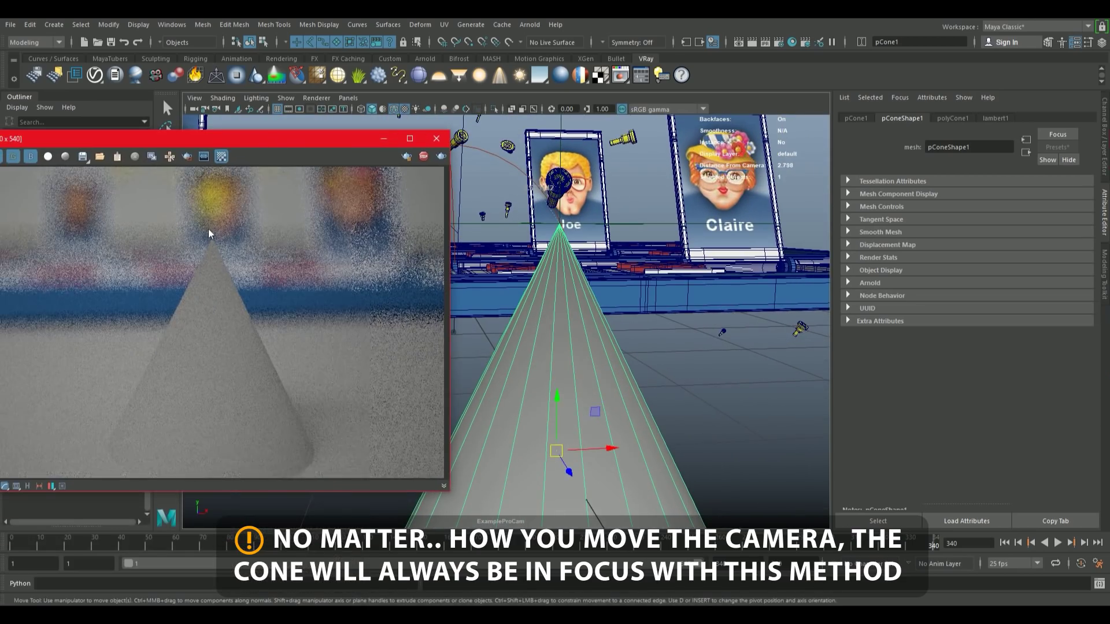
Assign a new VRayMtl to the cone with a red diffuse color and a near-white reflection color.
right_click_drag(582, 285, 607, 574)
left_click(473, 420)
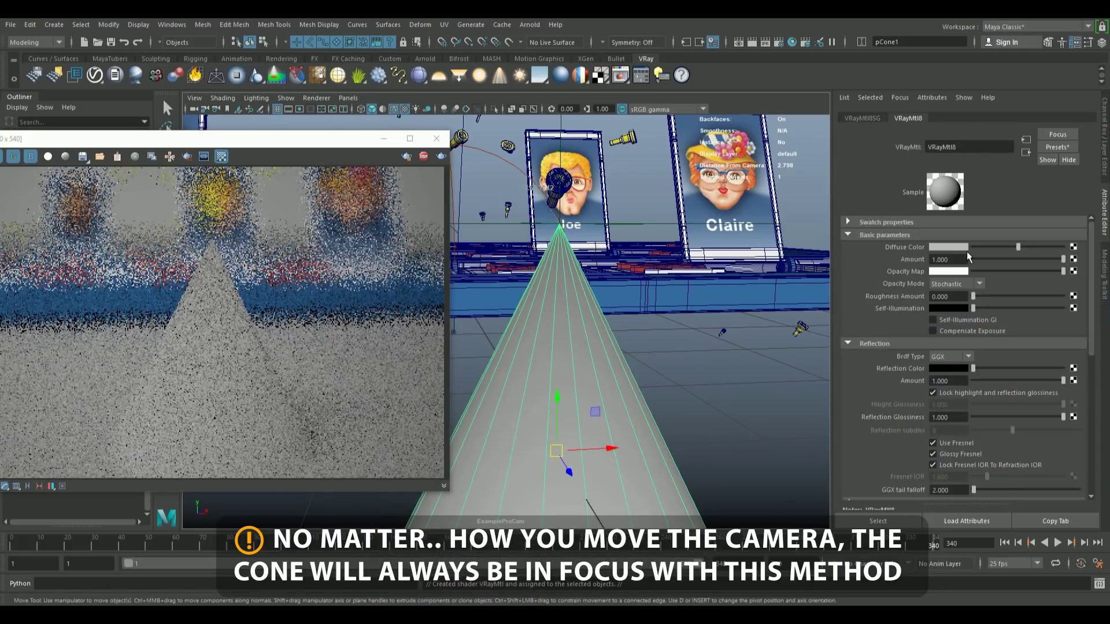
left_click(960, 244)
left_click(916, 214)
left_click(1027, 316)
left_click(1035, 340)
left_click_drag(992, 304, 971, 304)
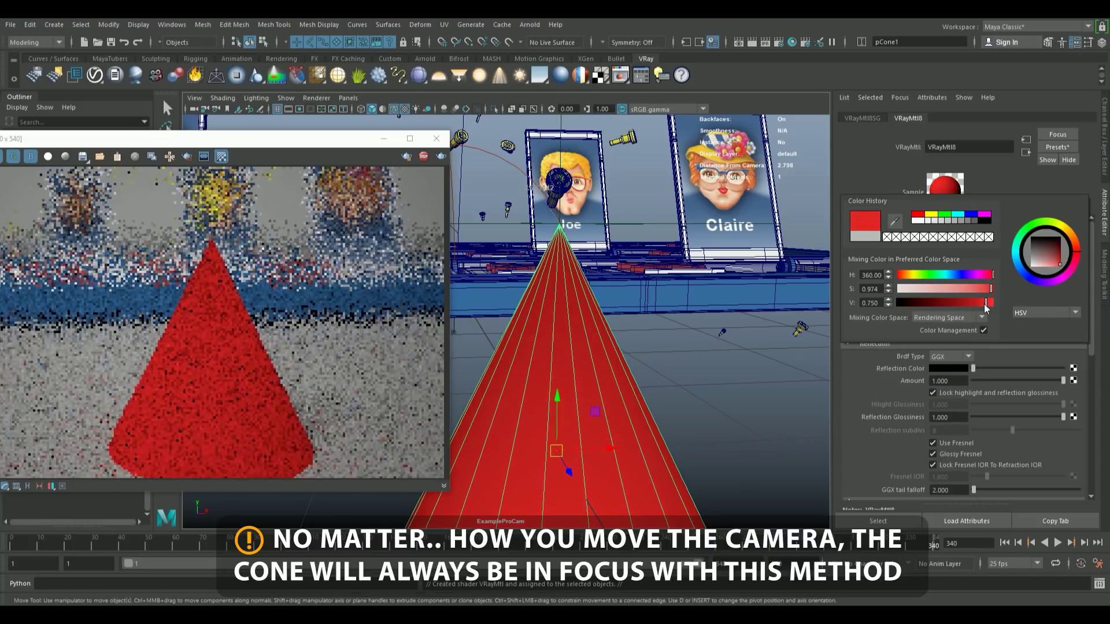
left_click_drag(974, 368, 1044, 368)
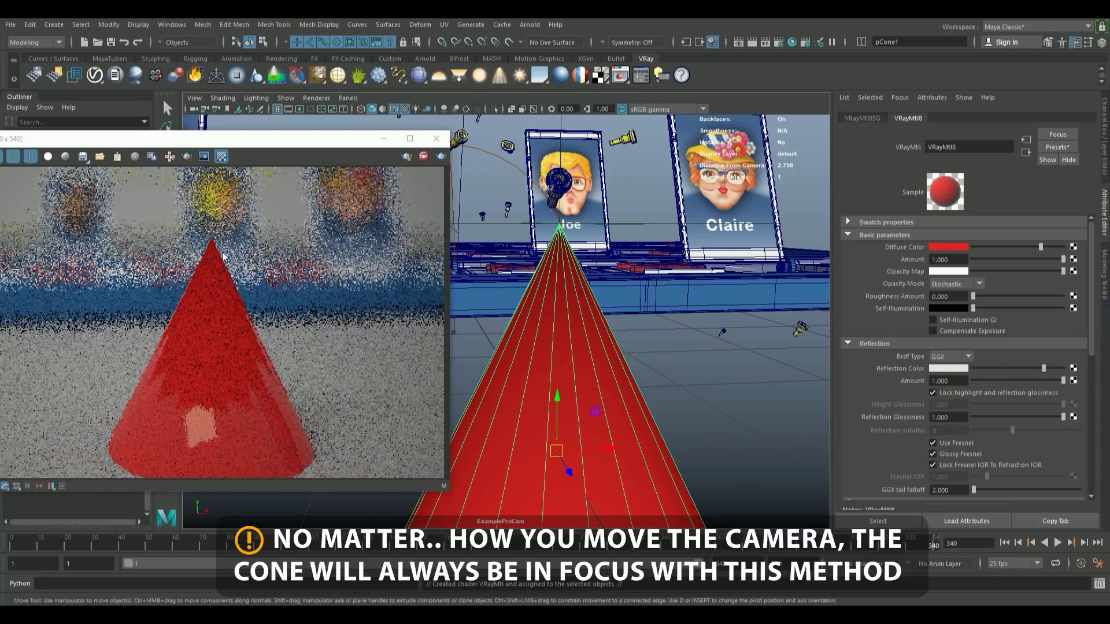
Pull ExampleProCam back from the red cone and move the render window clear of the character cards.
scroll(561, 367, "down", 5)
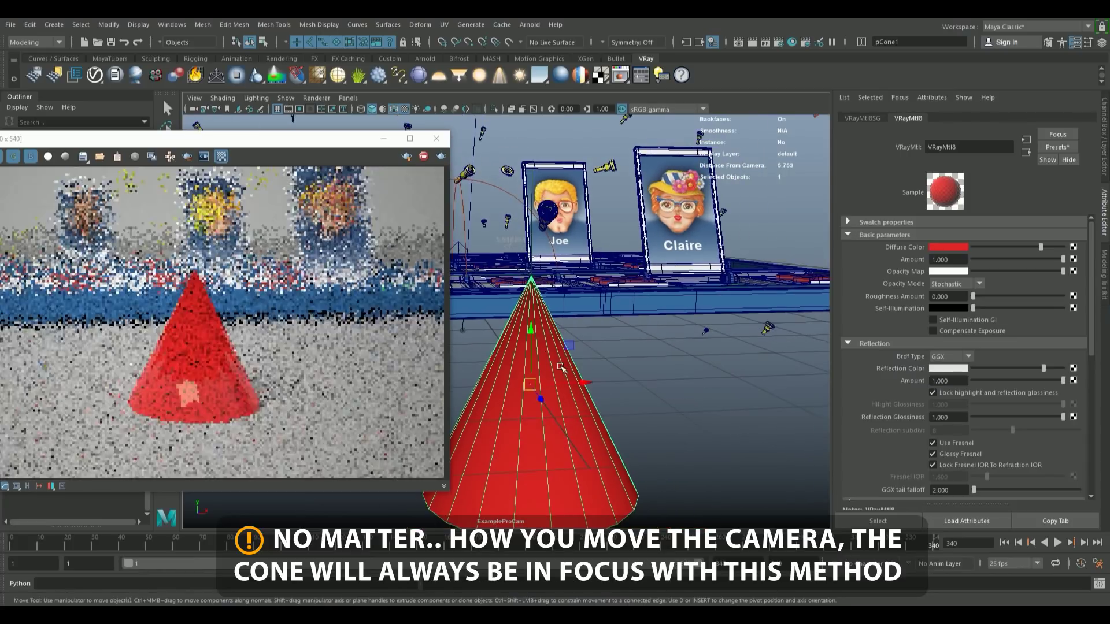
left_click_drag(327, 144, 383, 296)
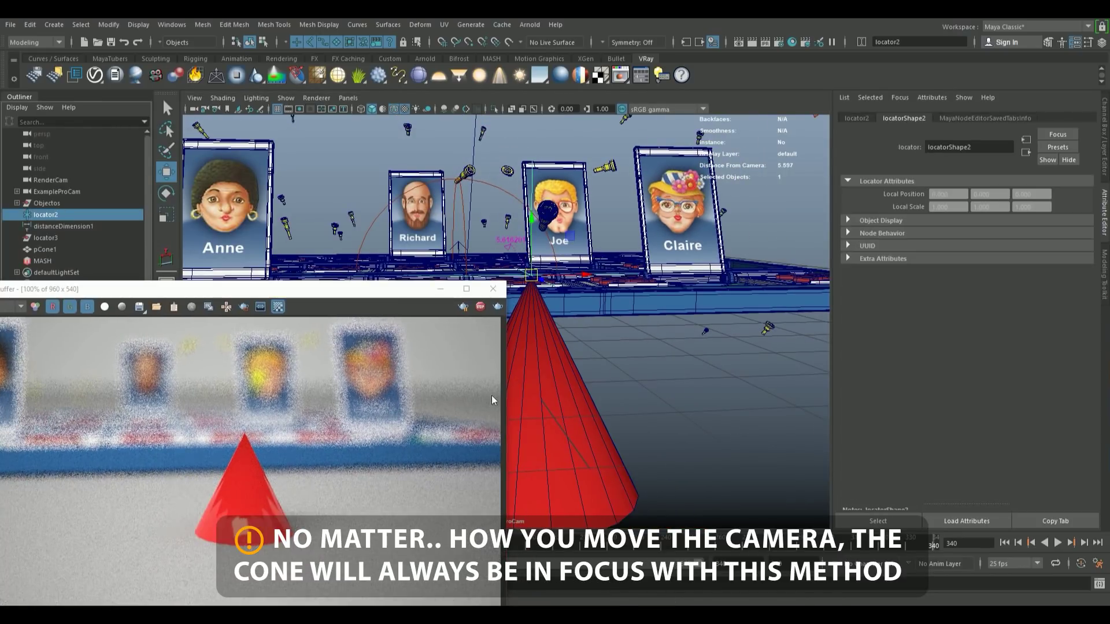
Move locator2 off the red cone and snap it onto the character card with the flowered hat.
left_click_drag(384, 300, 283, 295)
left_click(748, 292)
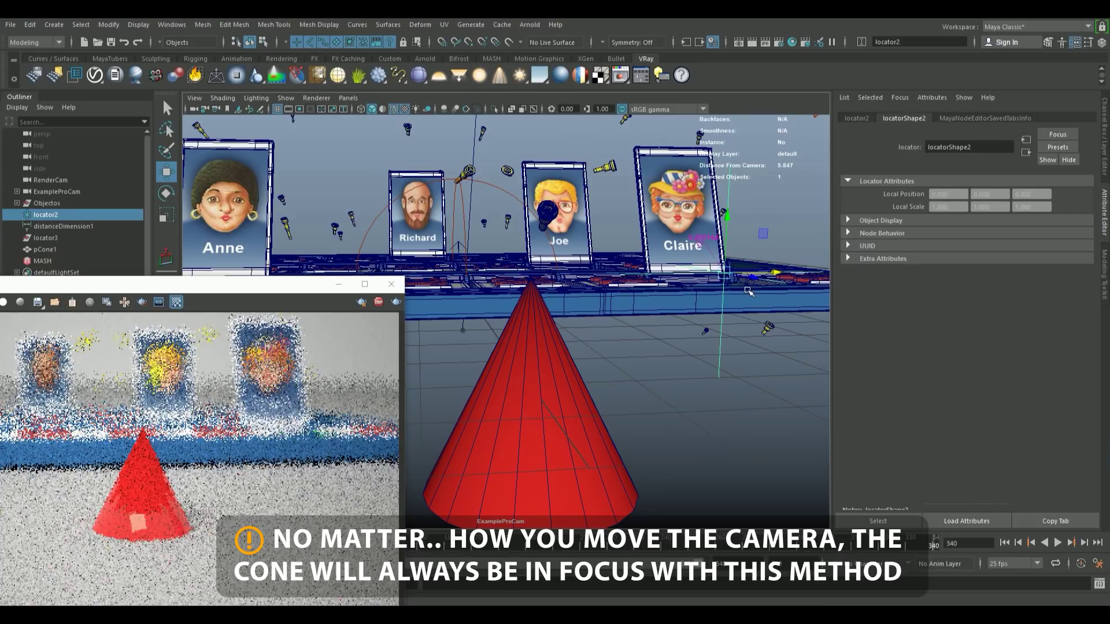
key("v")
left_click_drag(726, 274, 668, 202)
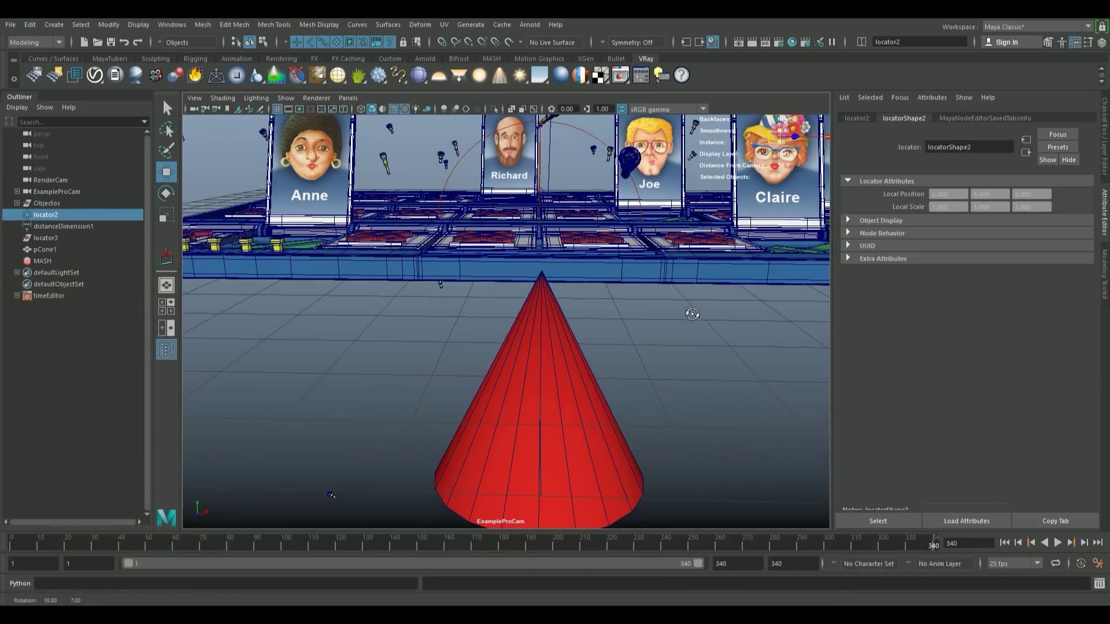
scroll(628, 307, "down", 2)
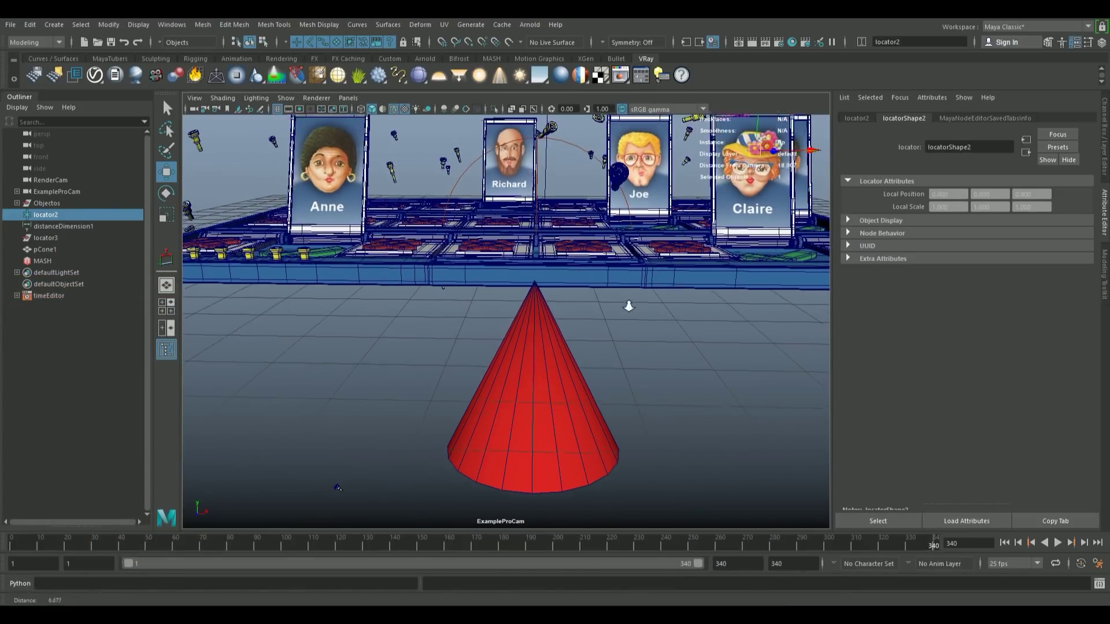
scroll(629, 306, "up", 2)
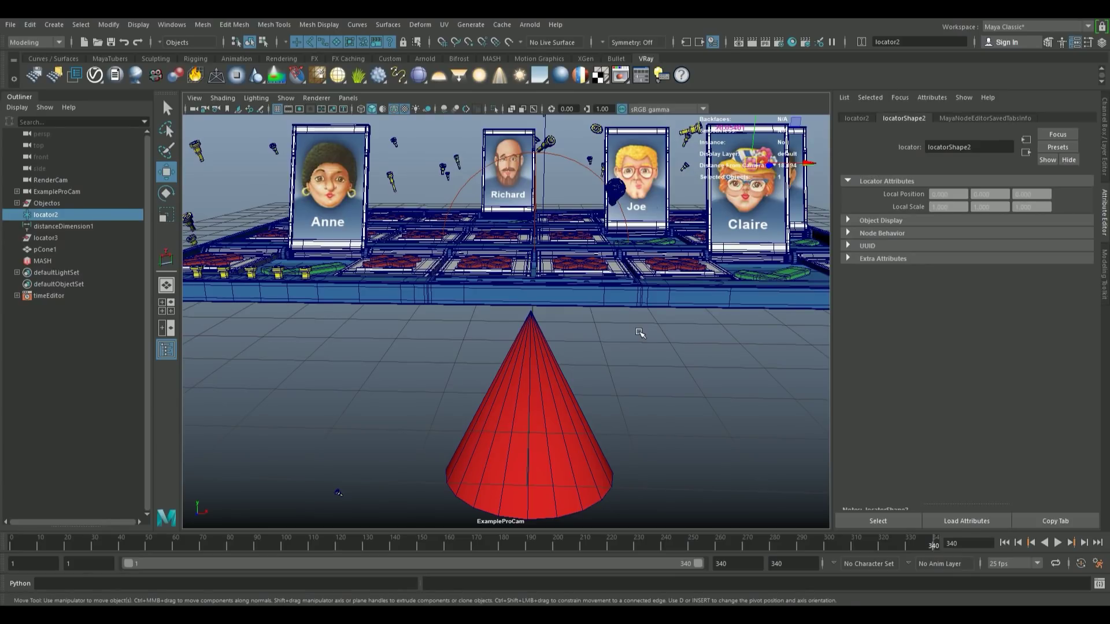
Open the recent scene 38-ProfundidadCampo01.mb, discarding the changes to the current scene.
left_click(11, 24)
key("Escape")
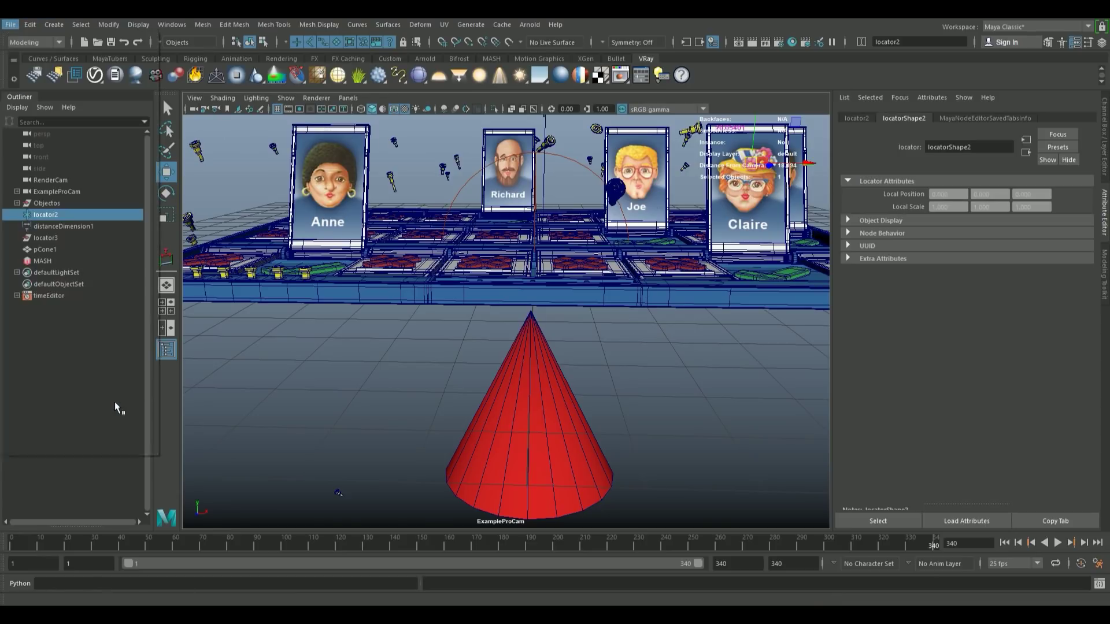
left_click(9, 28)
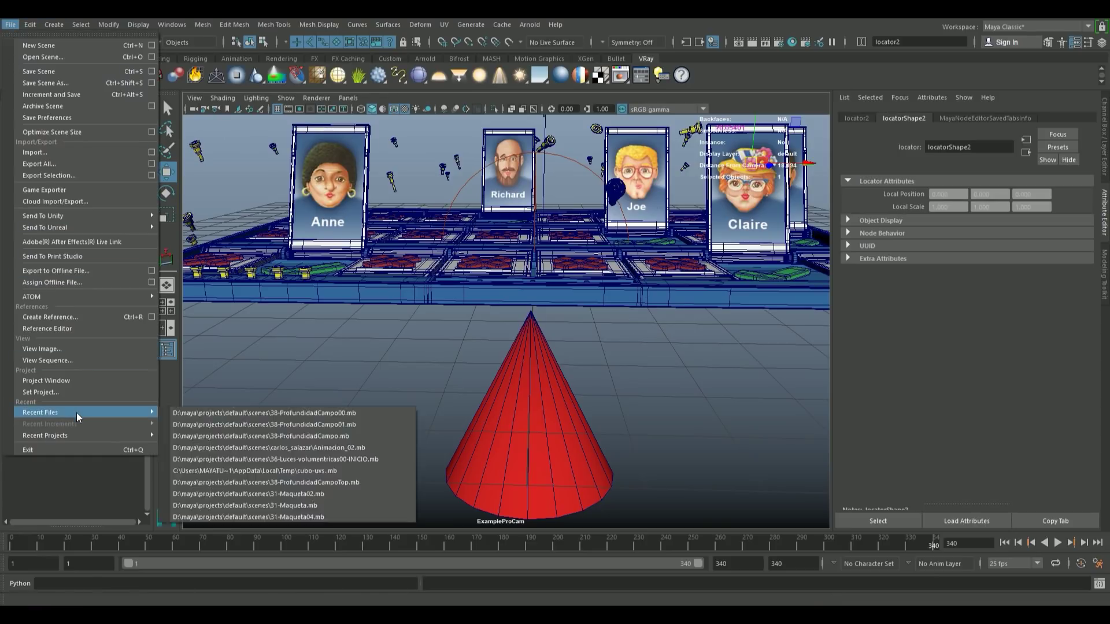
key("Escape")
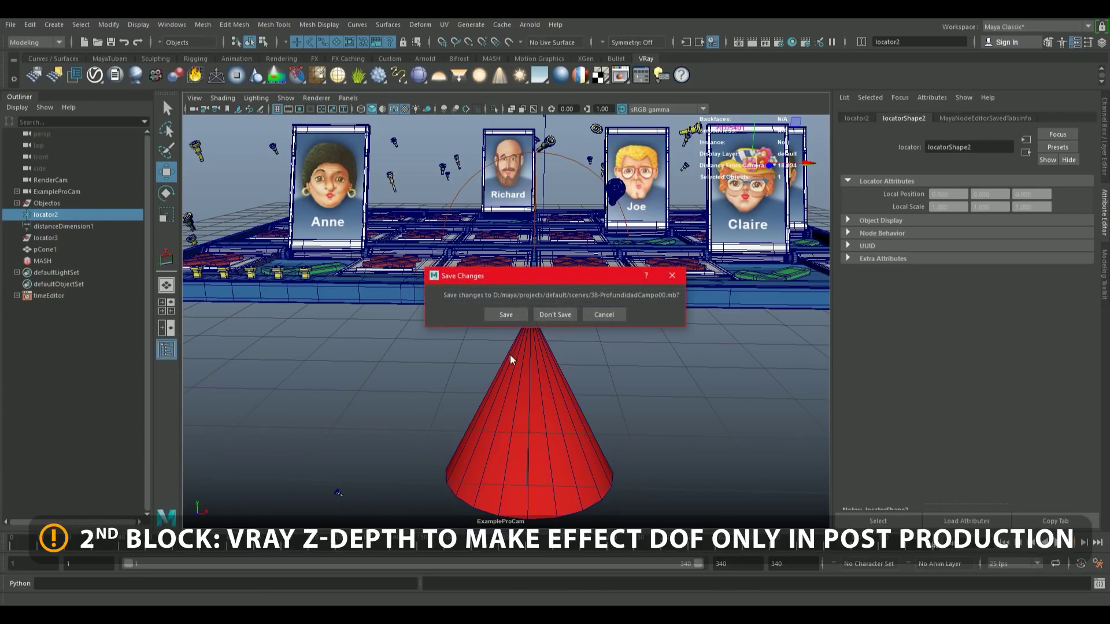
left_click(553, 316)
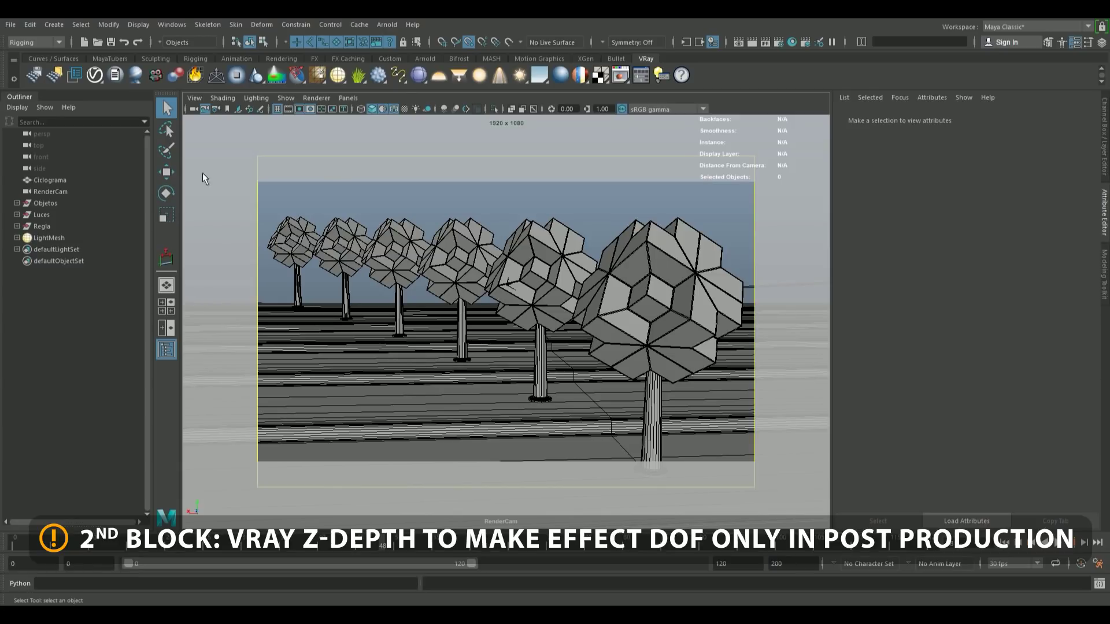
Show the scene through the persp camera, looking down on the row of trees, the ruler plane and RenderCam.
left_click(347, 98)
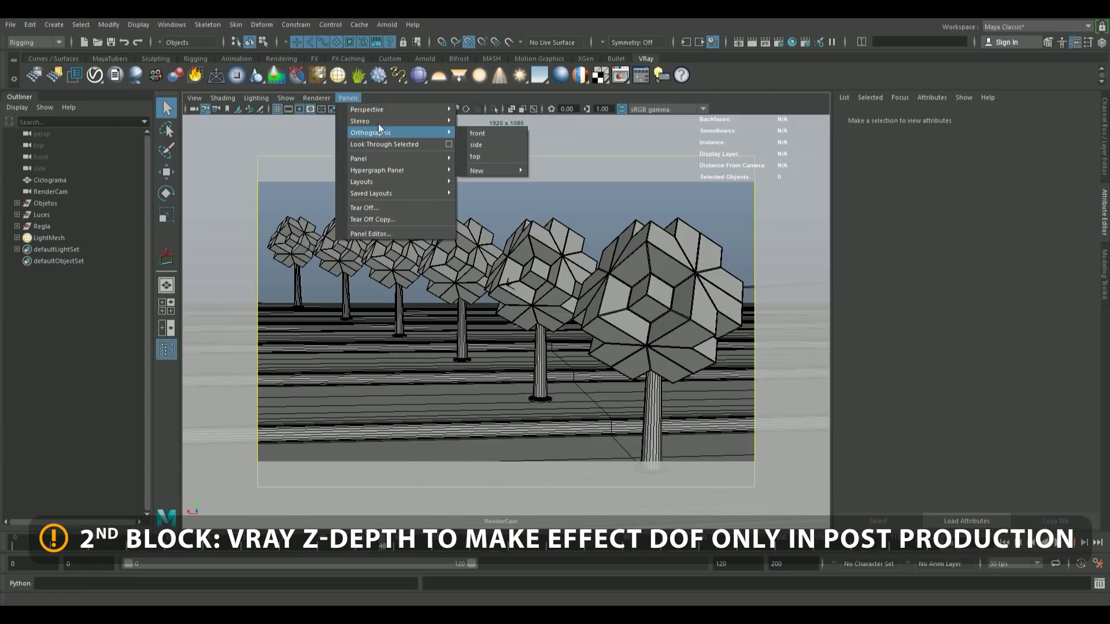
mouse_move(398, 110)
left_click(507, 120)
left_click_drag(597, 294, 740, 357, "alt")
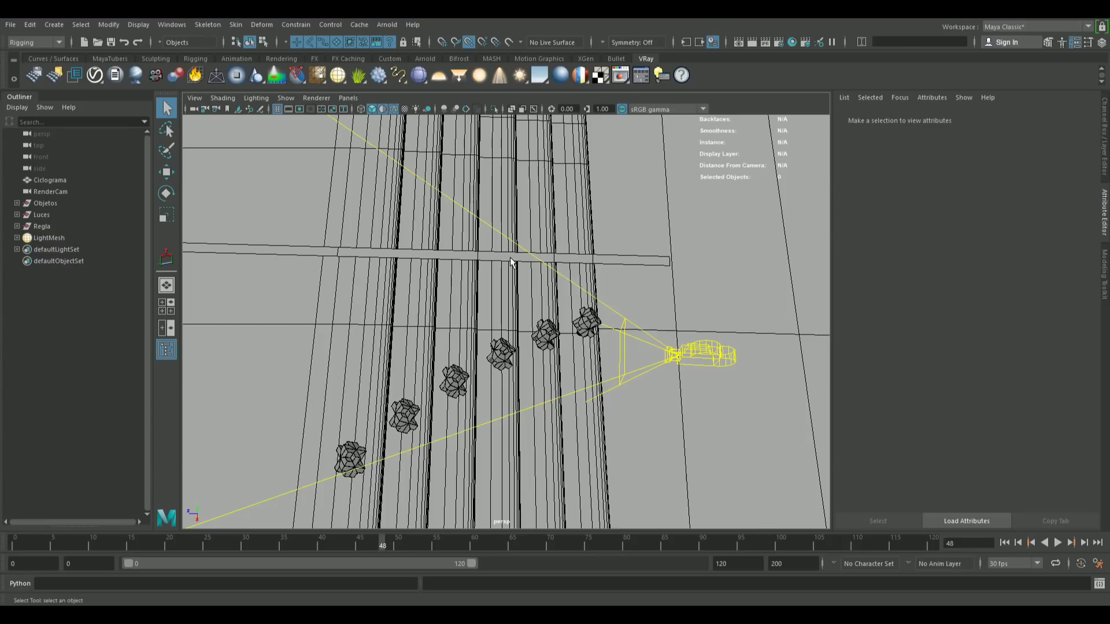
Create a Distance Tool measurement of about 30 units along the ruler plane, starting from its corner nearest RenderCam.
left_click(528, 261)
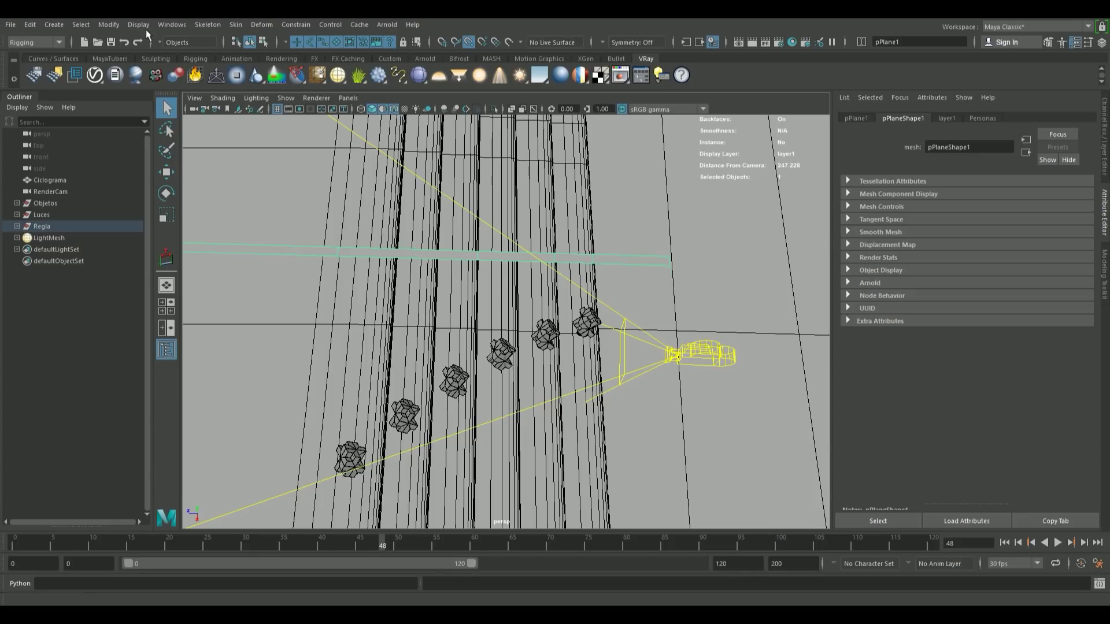
left_click(110, 25)
mouse_move(138, 25)
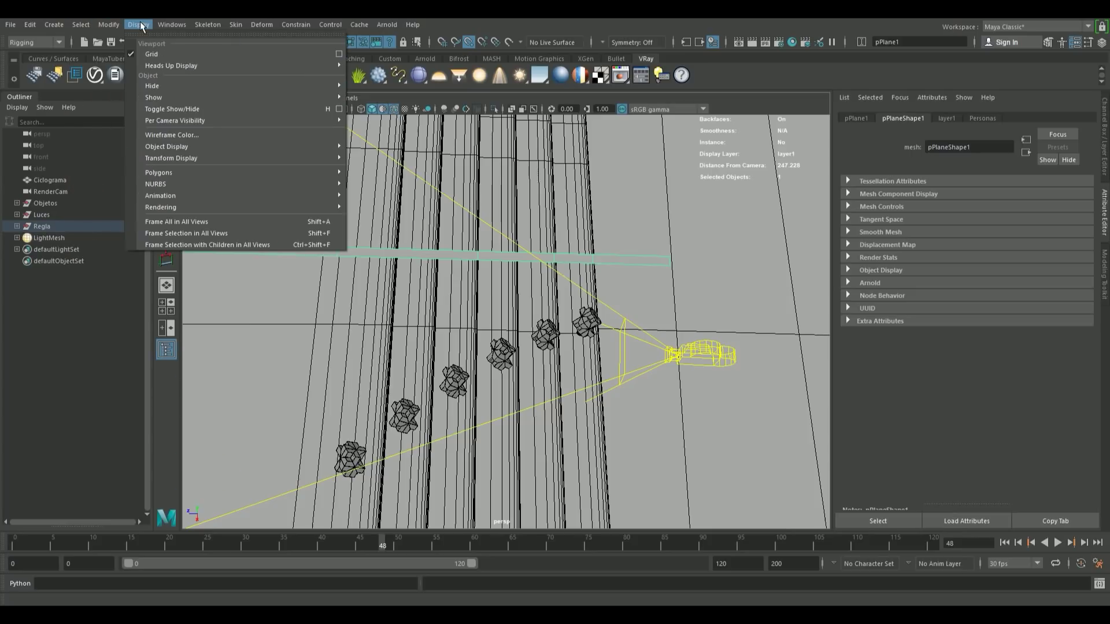
mouse_move(59, 25)
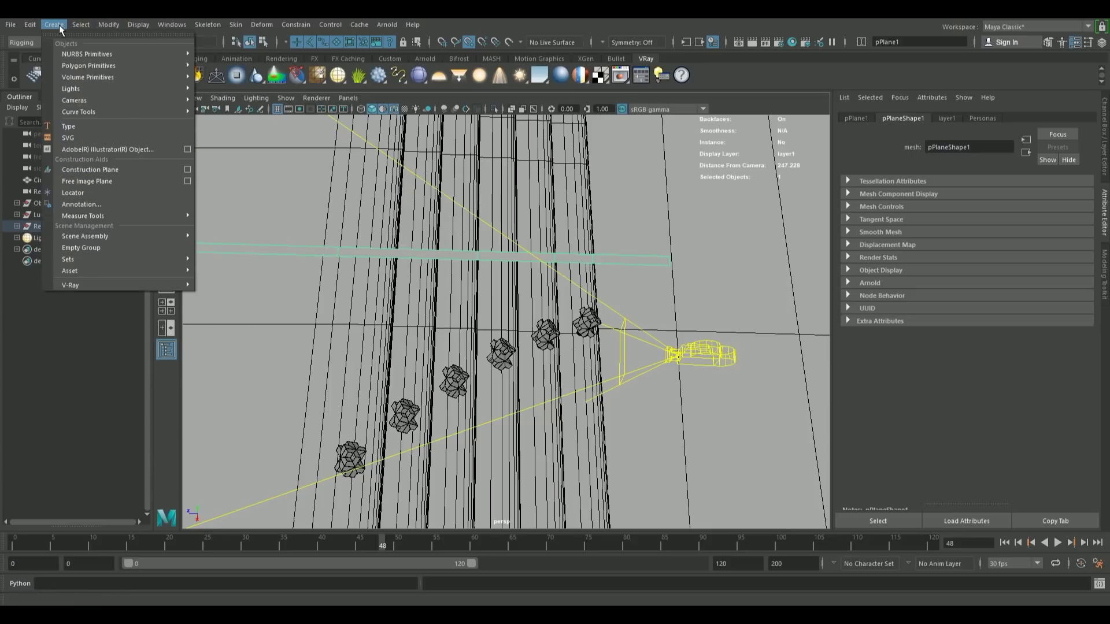
mouse_move(100, 216)
left_click(259, 222)
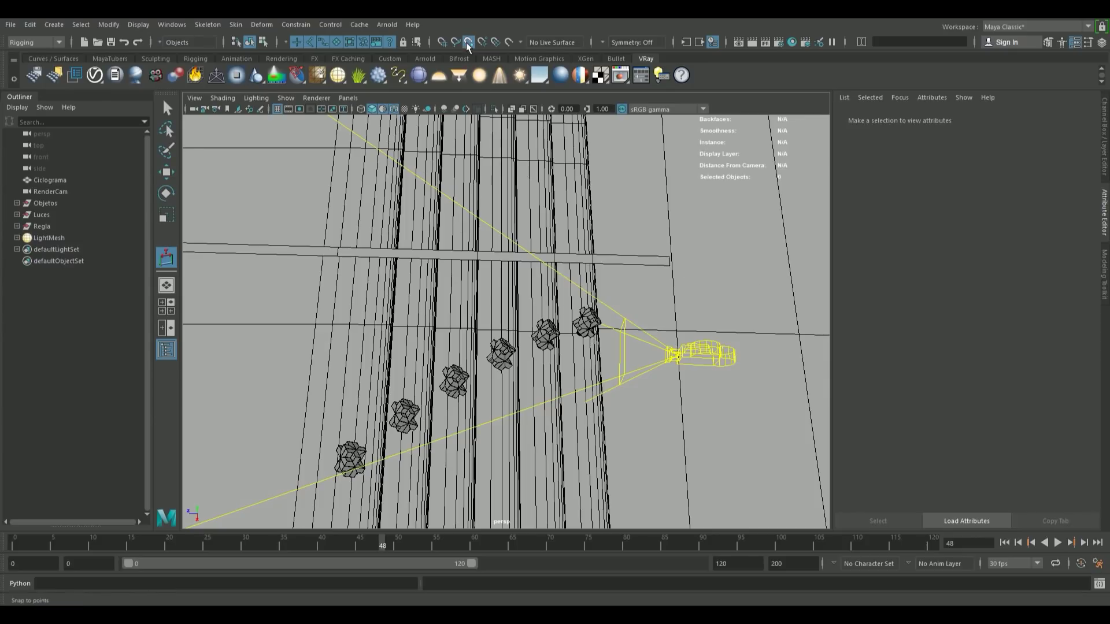
left_click(668, 263)
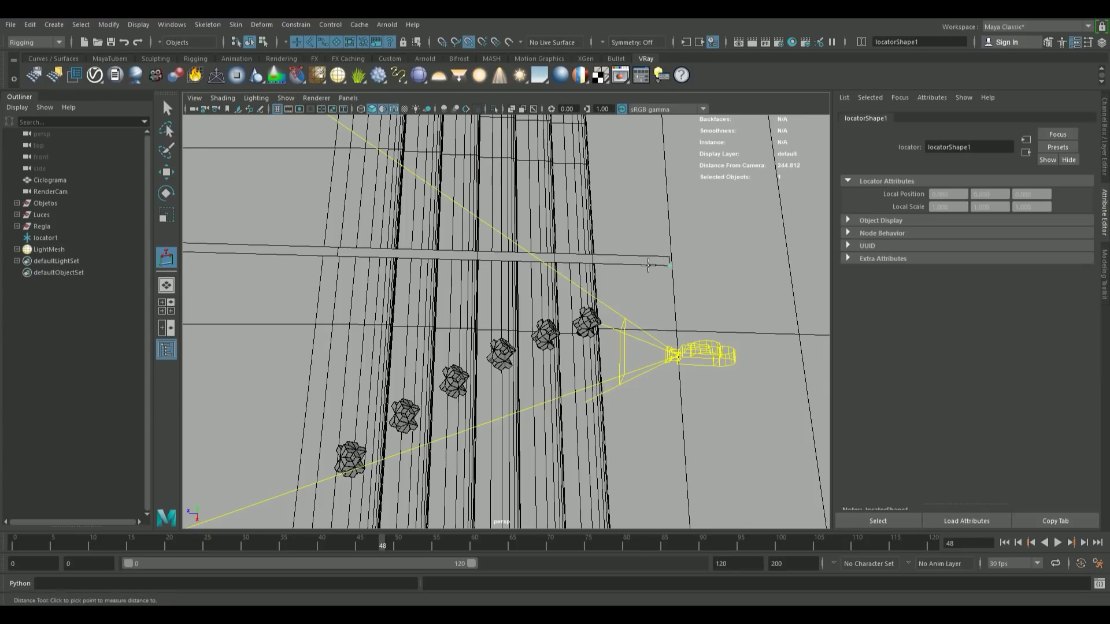
left_click(593, 262)
left_click_drag(948, 283, 883, 284)
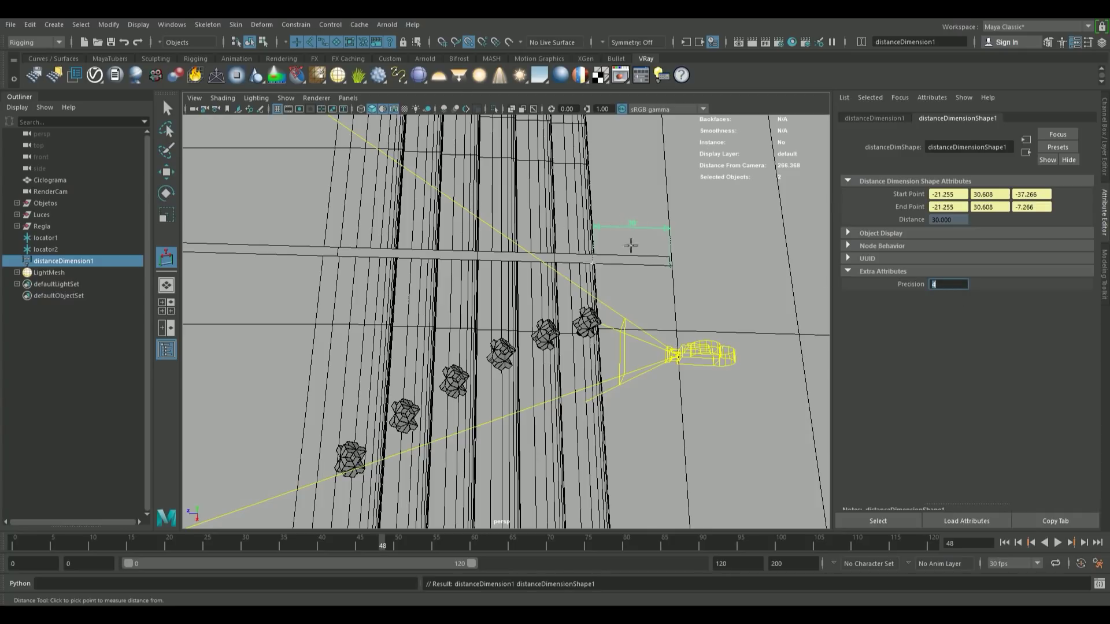
Select locator1 and locator2 and scale them up uniformly so they are easier to see.
right_click_drag(623, 267, 696, 272, "alt")
middle_click_drag(695, 271, 630, 283, "alt")
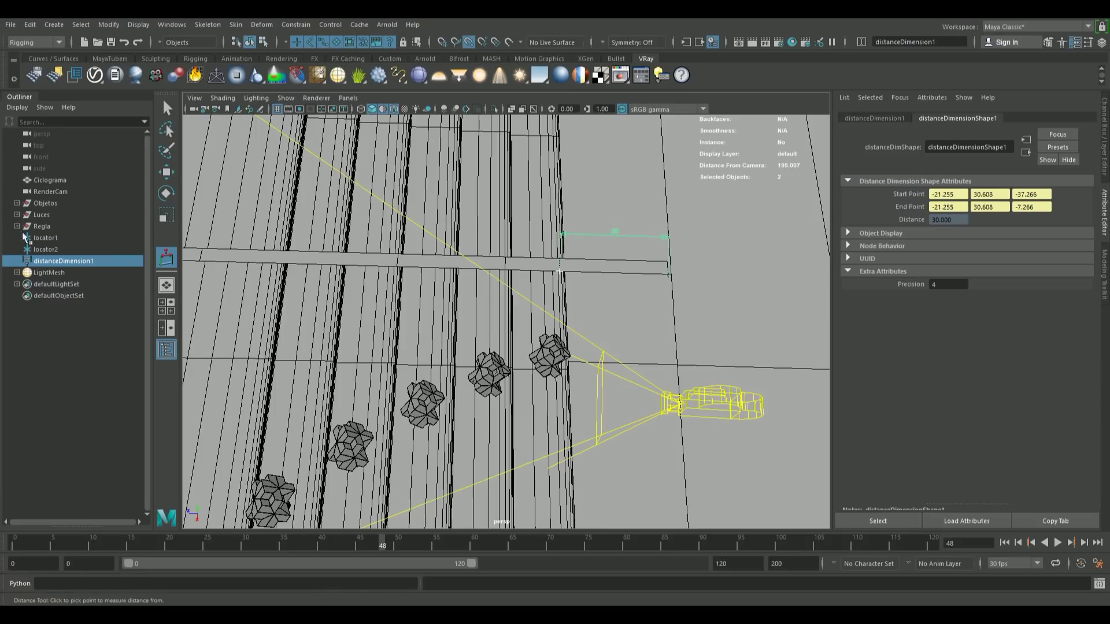
left_click(25, 237)
left_click(46, 250, "ctrl")
key("r")
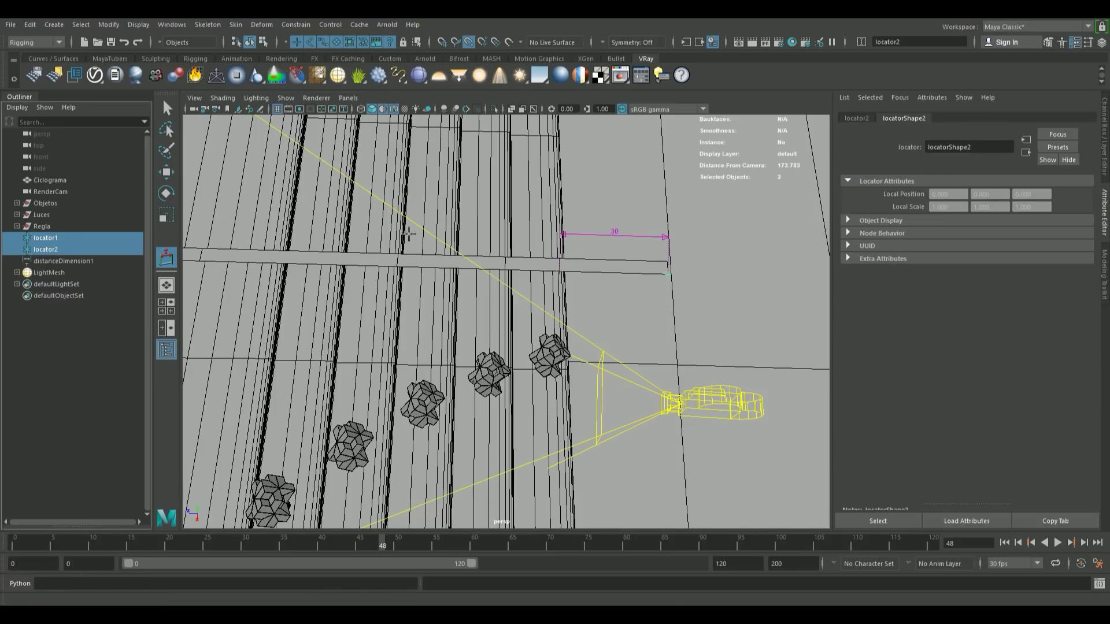
left_click_drag(565, 281, 580, 277)
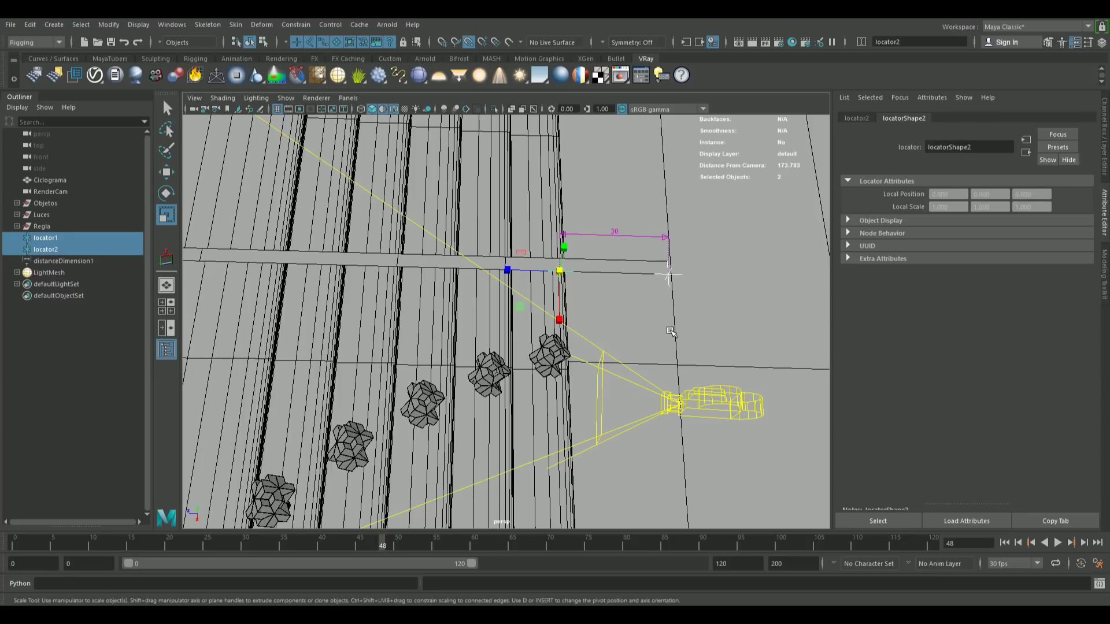
Undo the joint locator move and move only locator2 along the ruler, to about 130 units from locator1.
left_click_drag(590, 309, 566, 282, "alt")
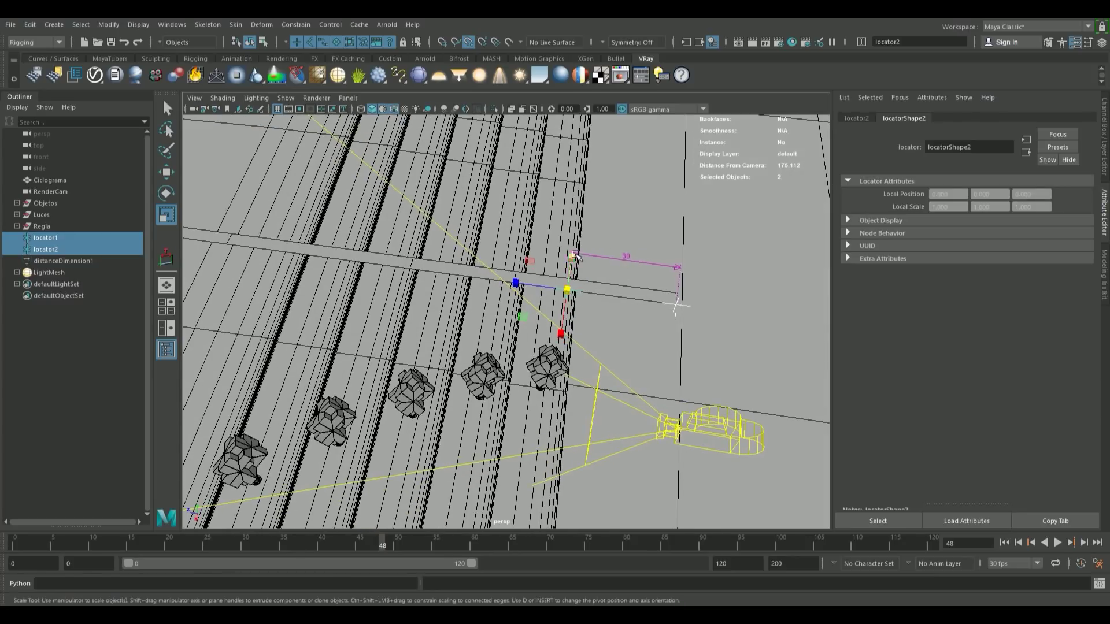
key("w")
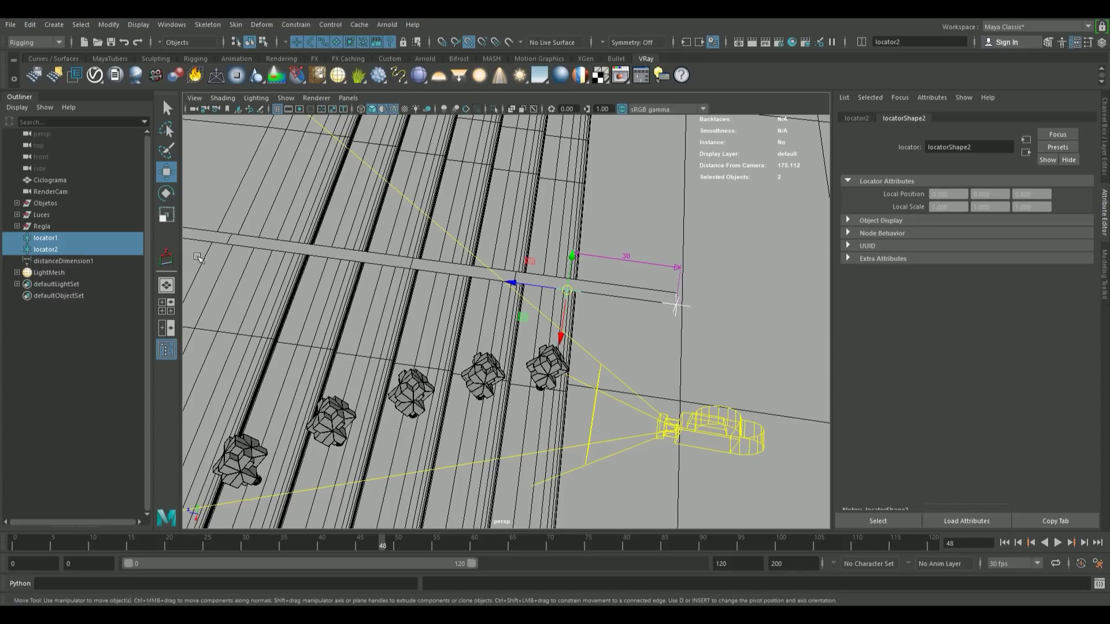
left_click_drag(526, 285, 183, 237)
key("ctrl+z")
left_click(56, 249)
left_click_drag(491, 305, 513, 304, "alt")
middle_click_drag(513, 303, 548, 258, "alt")
right_click_drag(548, 258, 516, 256, "alt")
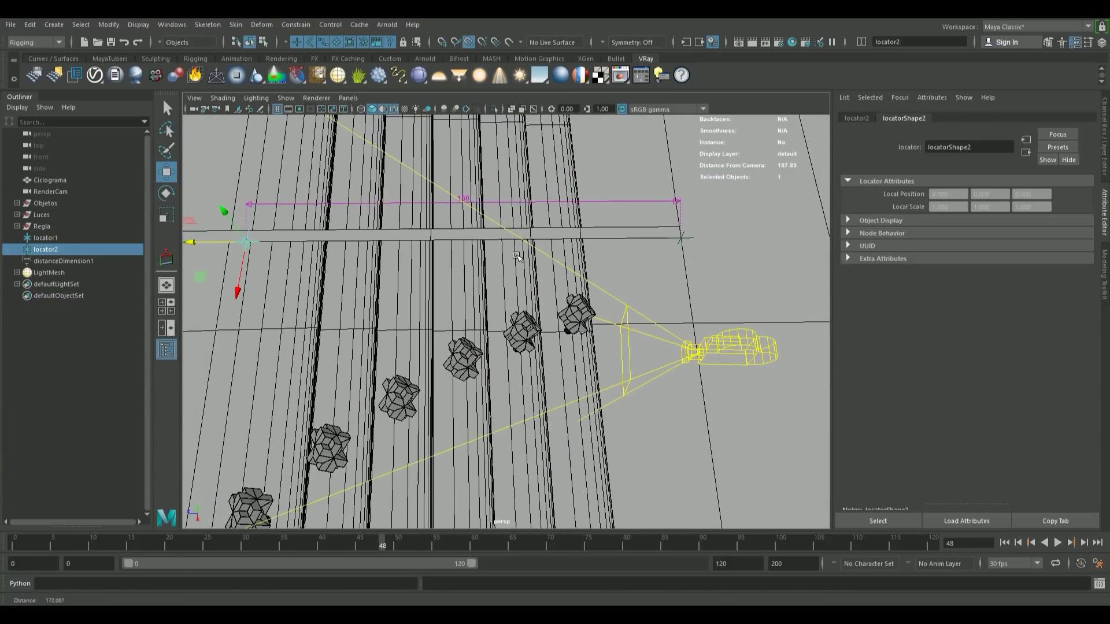
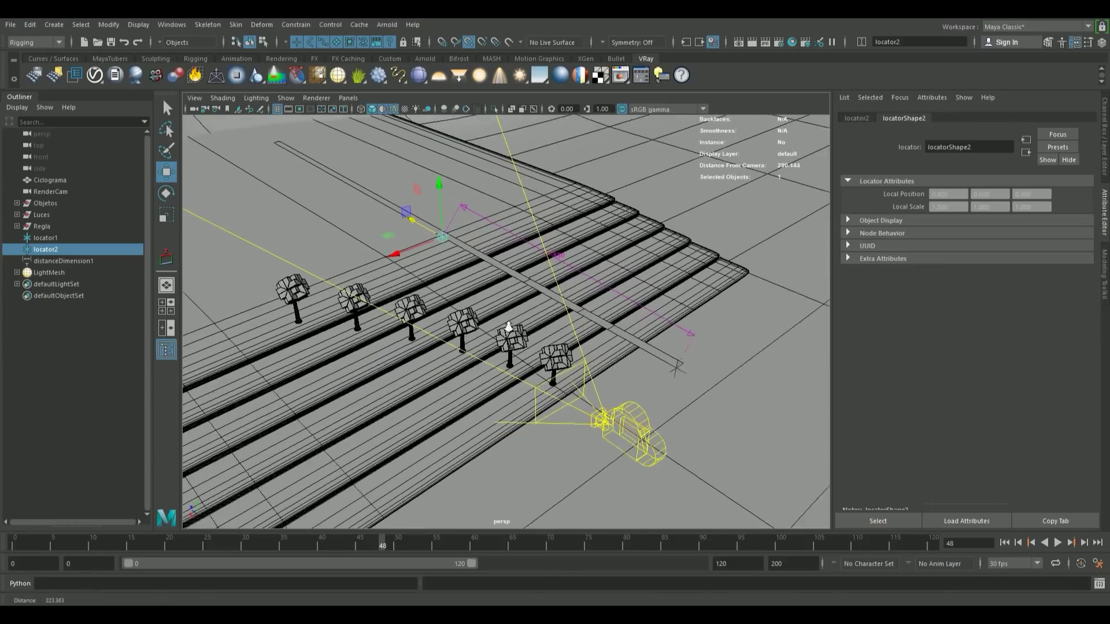
Orbit around the trees and measured ruler, and return the viewport to RenderCam.
mouse_move(456, 324)
left_mouse_down("alt")
mouse_move(460, 307)
mouse_move(445, 307)
left_mouse_up("alt")
left_click(348, 97)
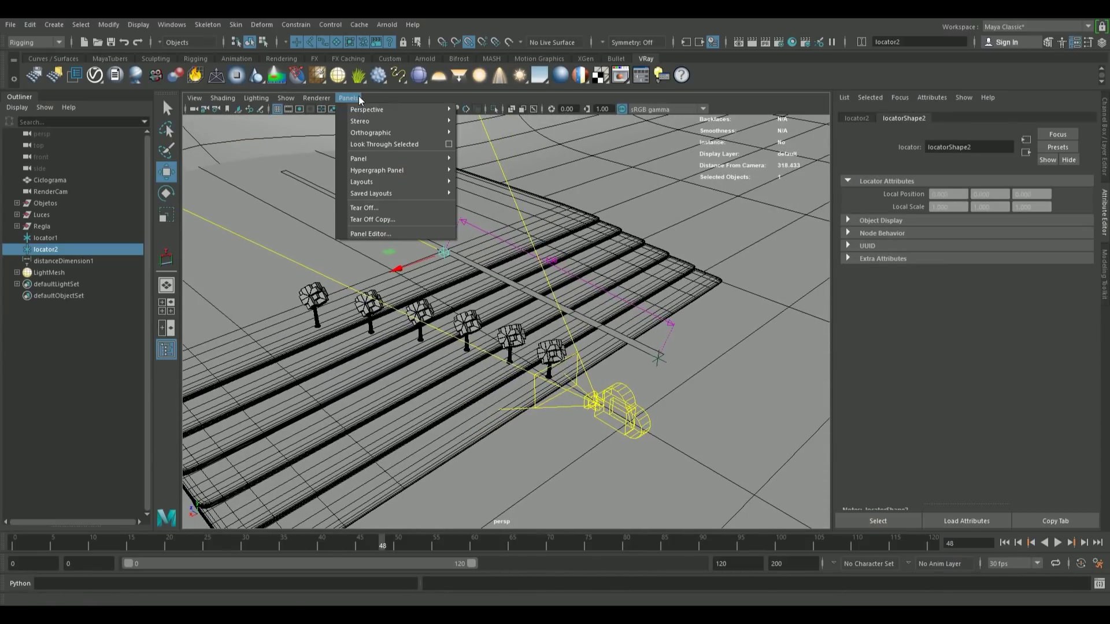
mouse_move(364, 109)
left_click(506, 110)
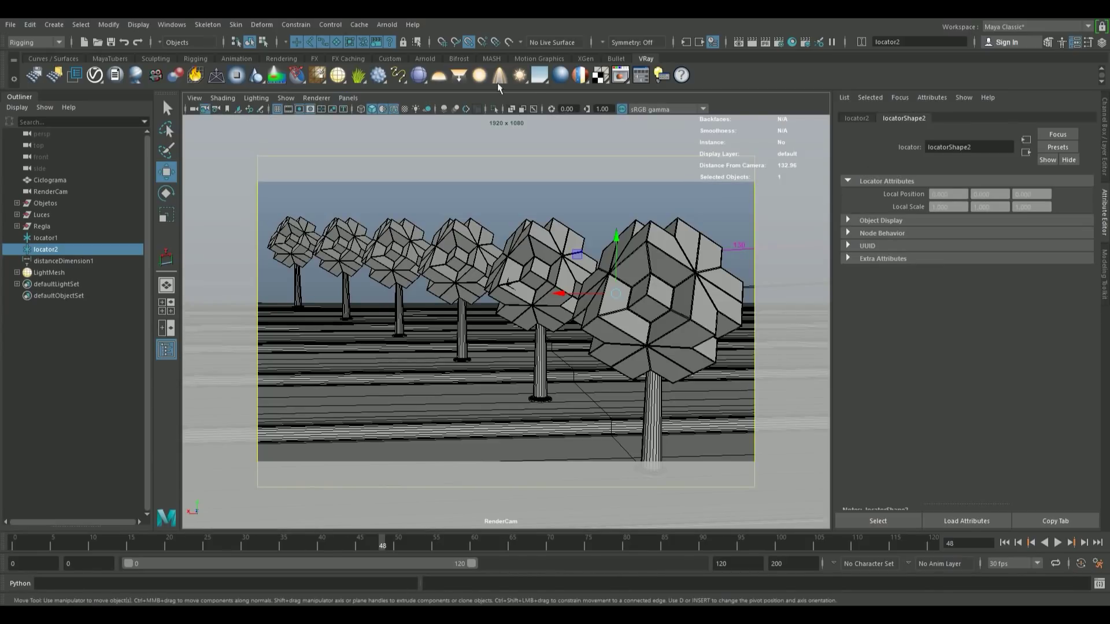
Add two Z-depth render elements in the V-Ray render settings.
left_click(778, 43)
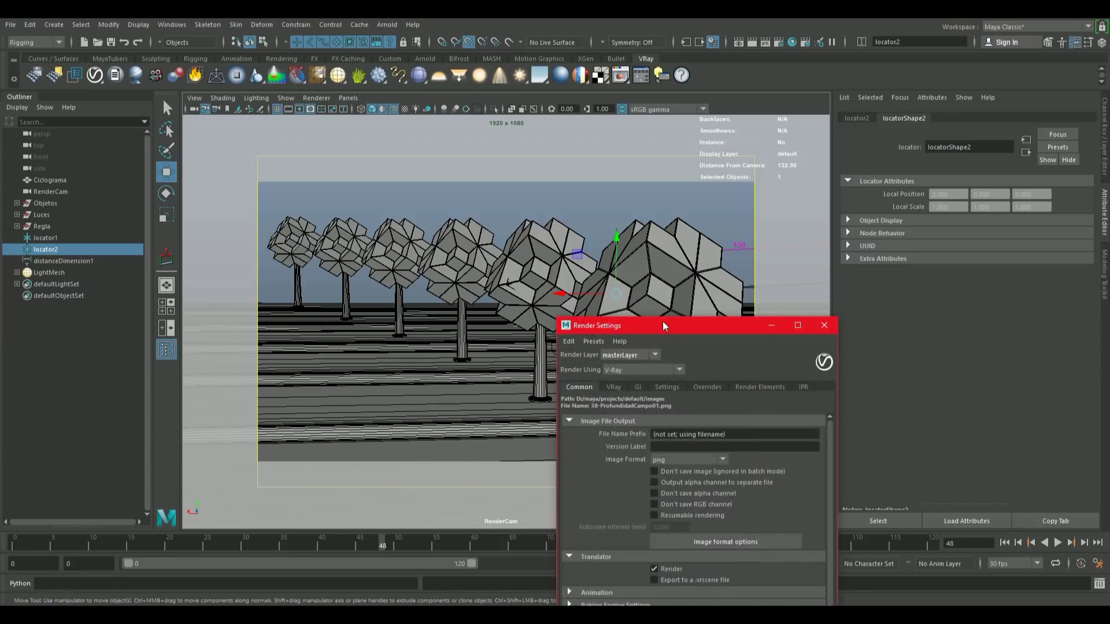
left_click_drag(665, 326, 514, 167)
left_click(611, 227)
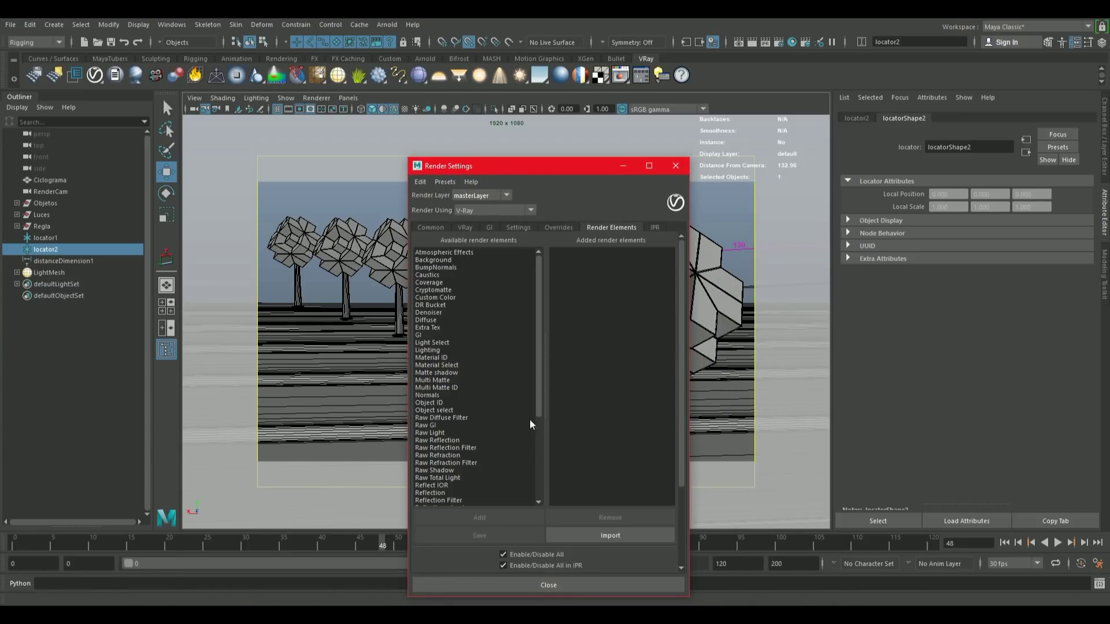
left_click_drag(540, 410, 535, 507)
left_click(431, 501)
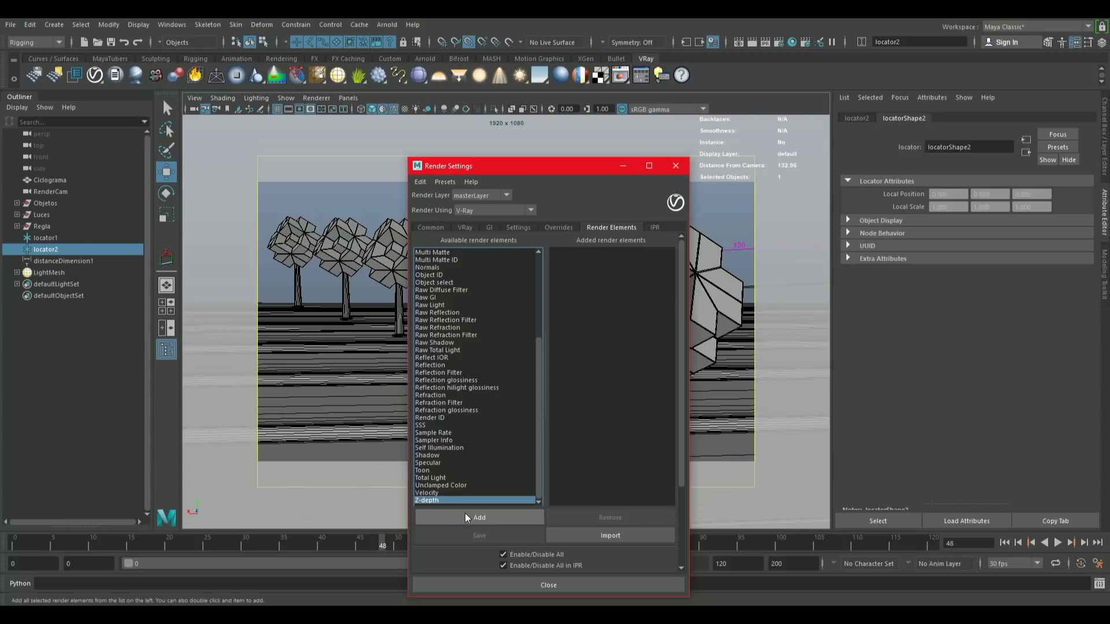
left_click(467, 513)
left_click(467, 513)
Give the first Z-depth element the filename suffix zDepth-ALL and rename it vrayRE_Z_depth_ALL.
left_click(615, 254)
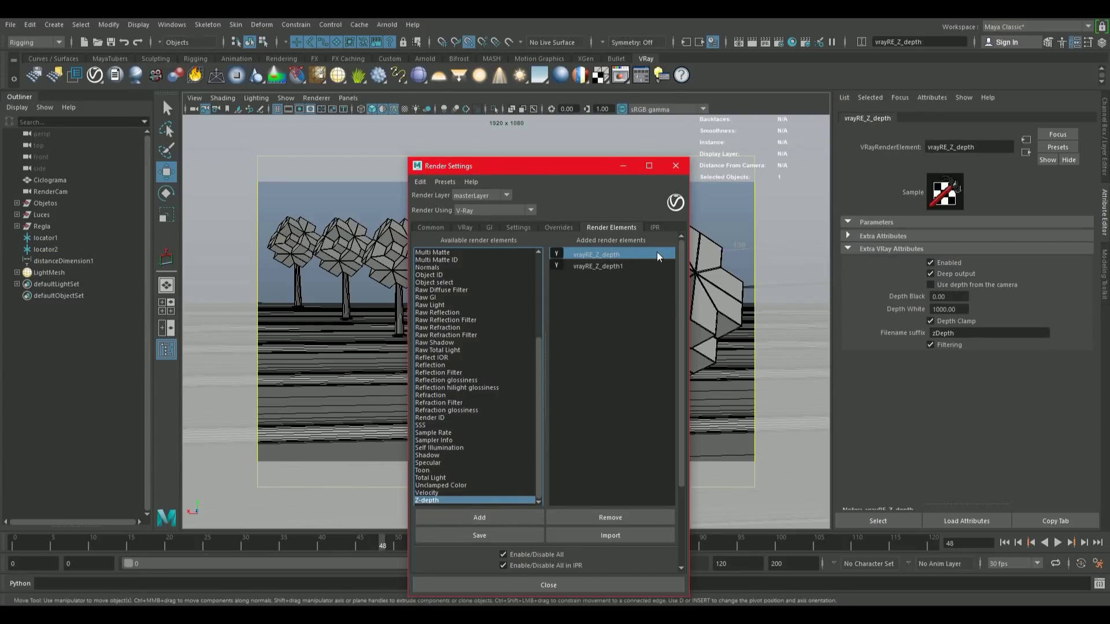
left_click(971, 333)
type("-AL")
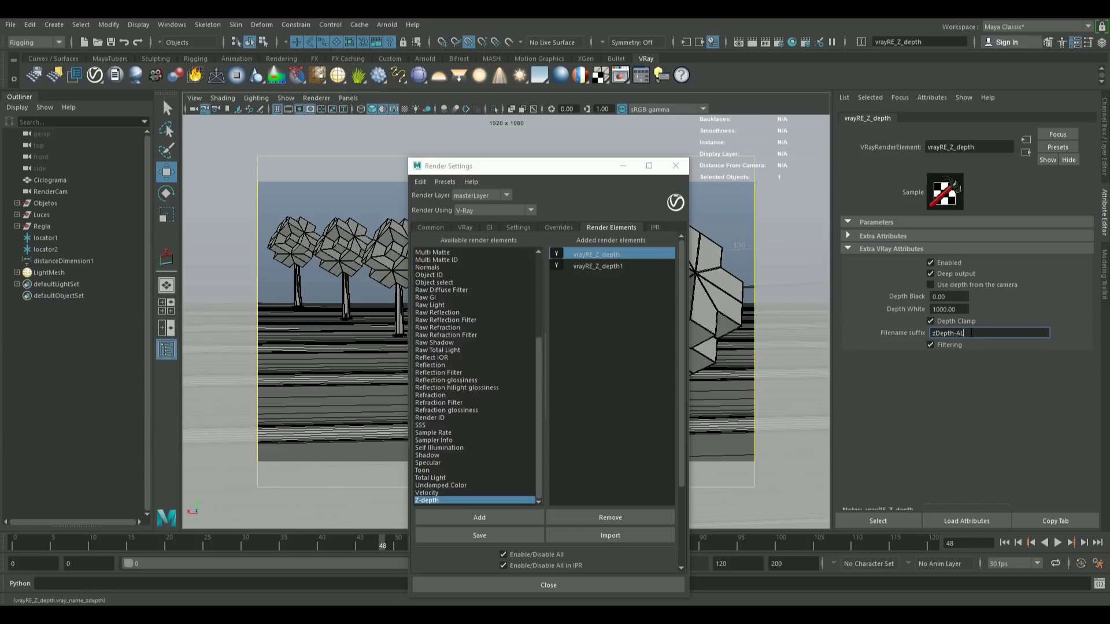
type("L")
key("Return")
left_click(1011, 145)
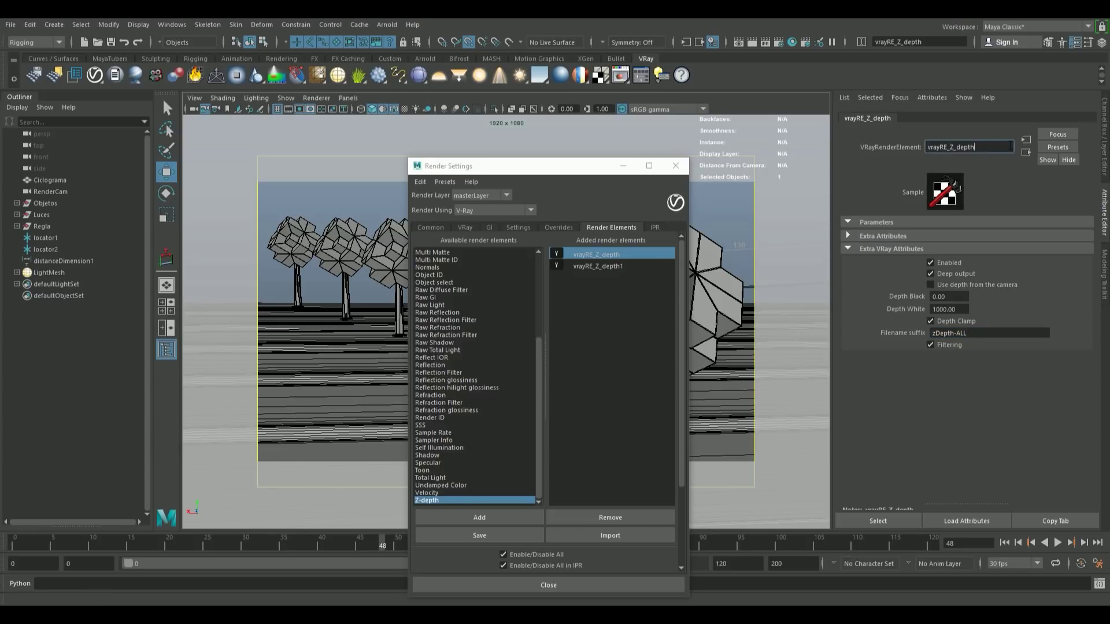
type("_ALL")
key("Return")
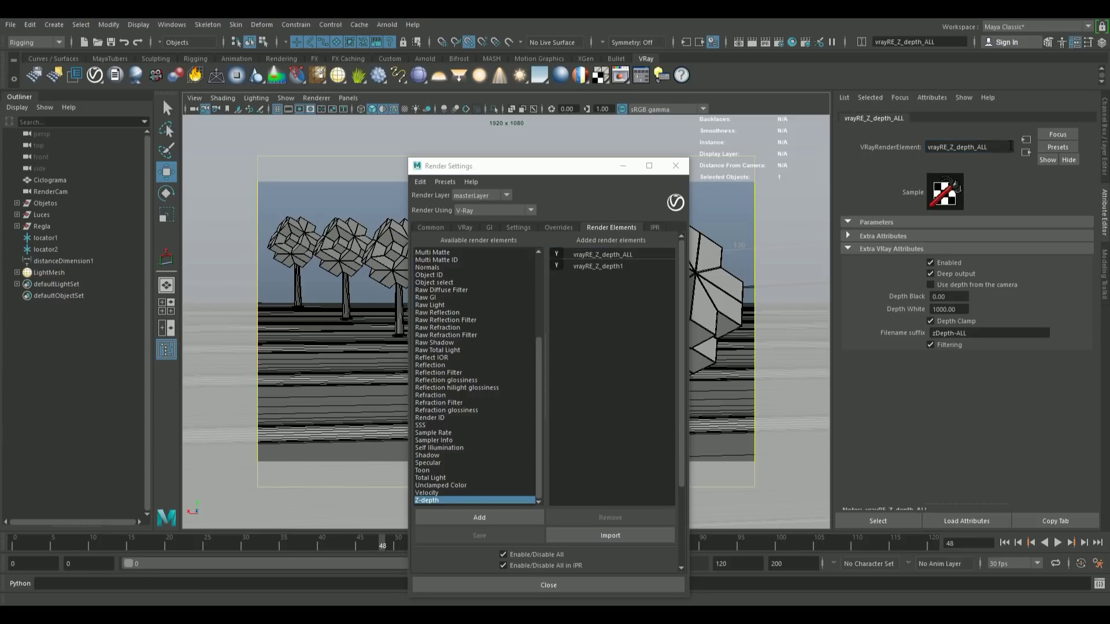
Rename the second Z-depth render element vrayRE_Z_depth_NEAR.
left_click(622, 265)
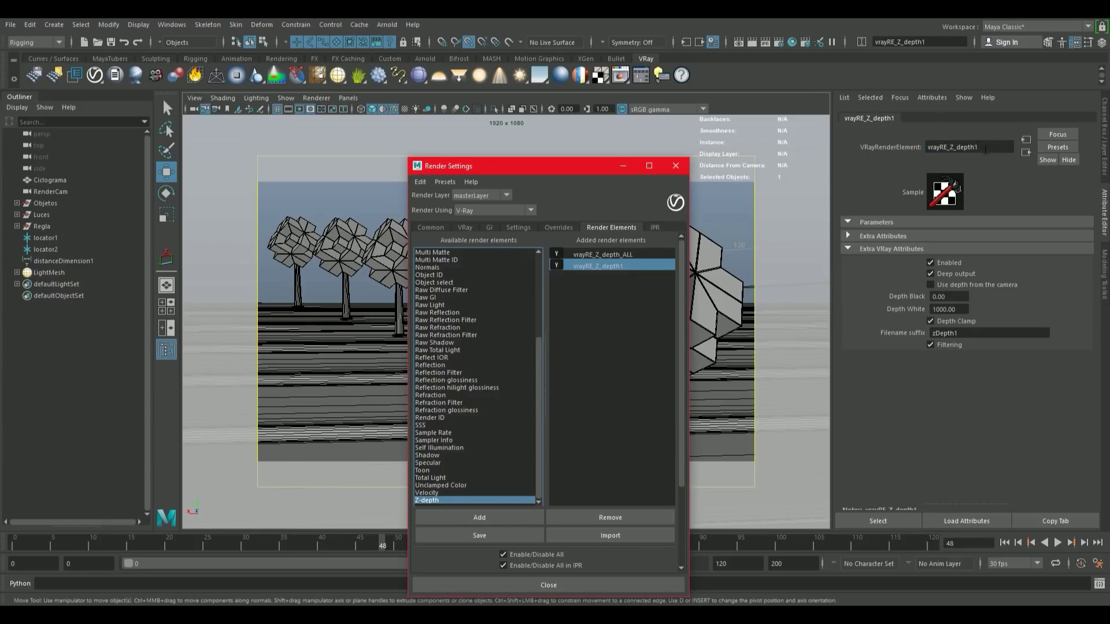
left_click(988, 146)
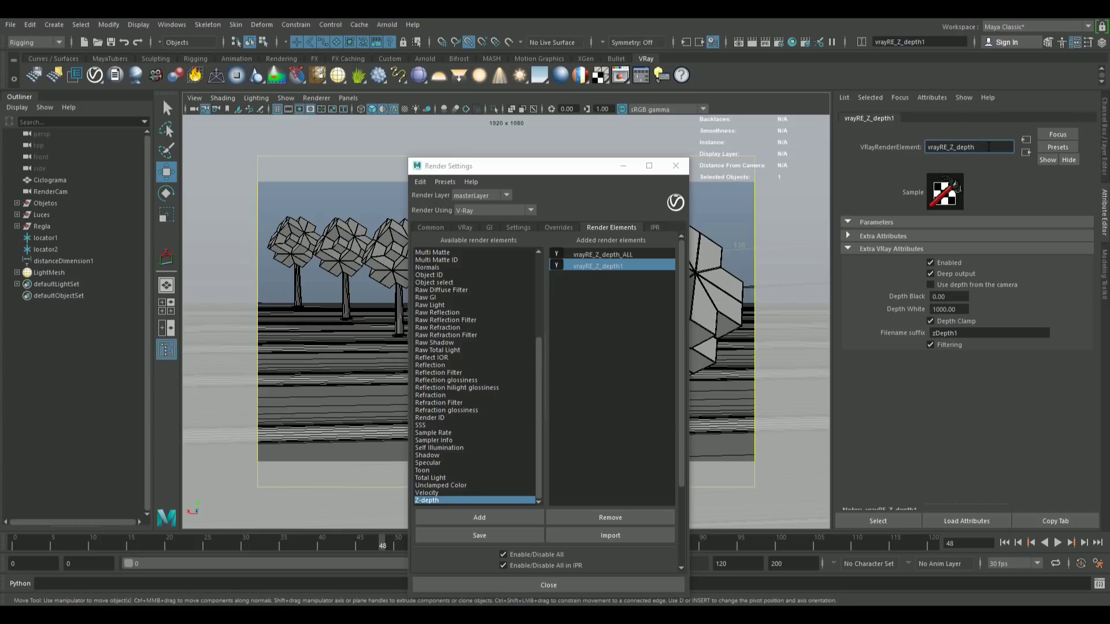
type("_NEAR")
key("Return")
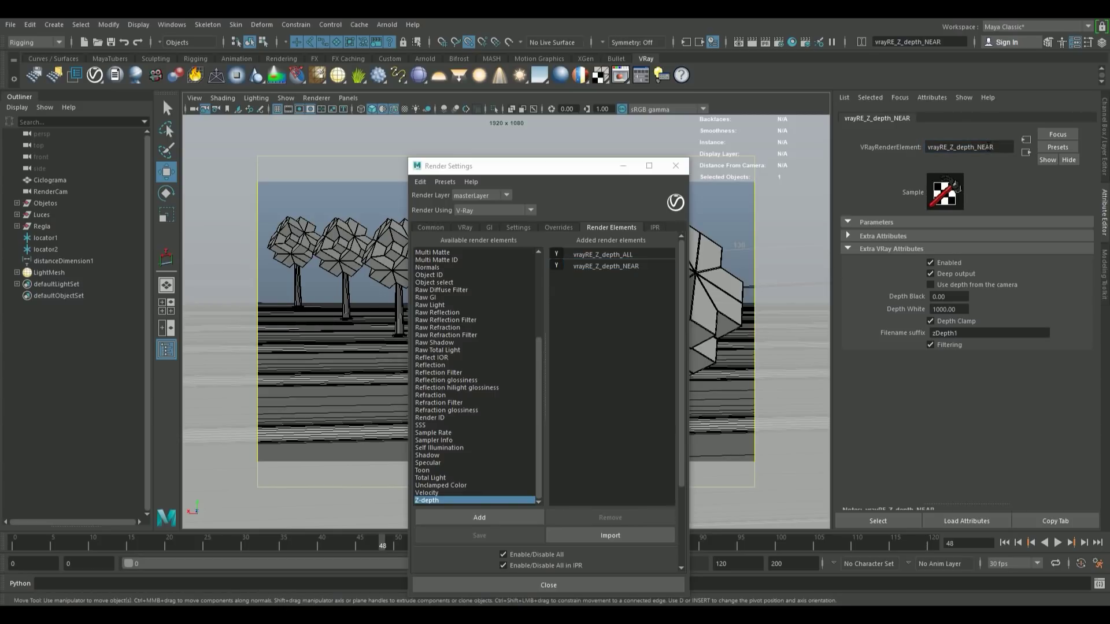
Set the filename suffix of the vrayRE_Z_depth_NEAR render element to zDepth-NEAR.
left_click(977, 333)
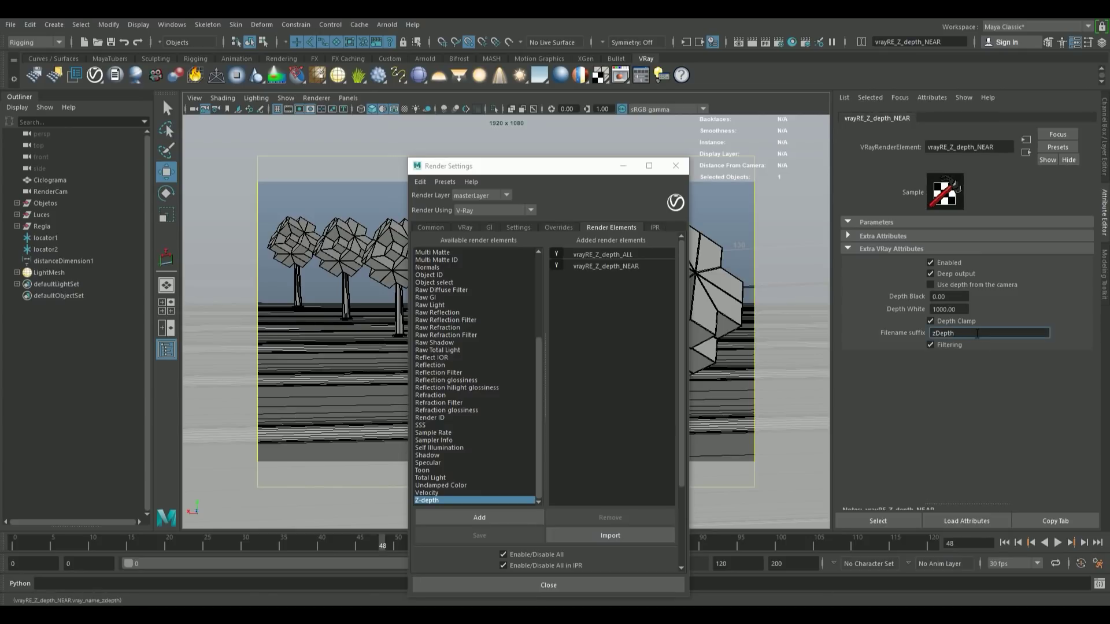
type("-NEAR")
key("Return")
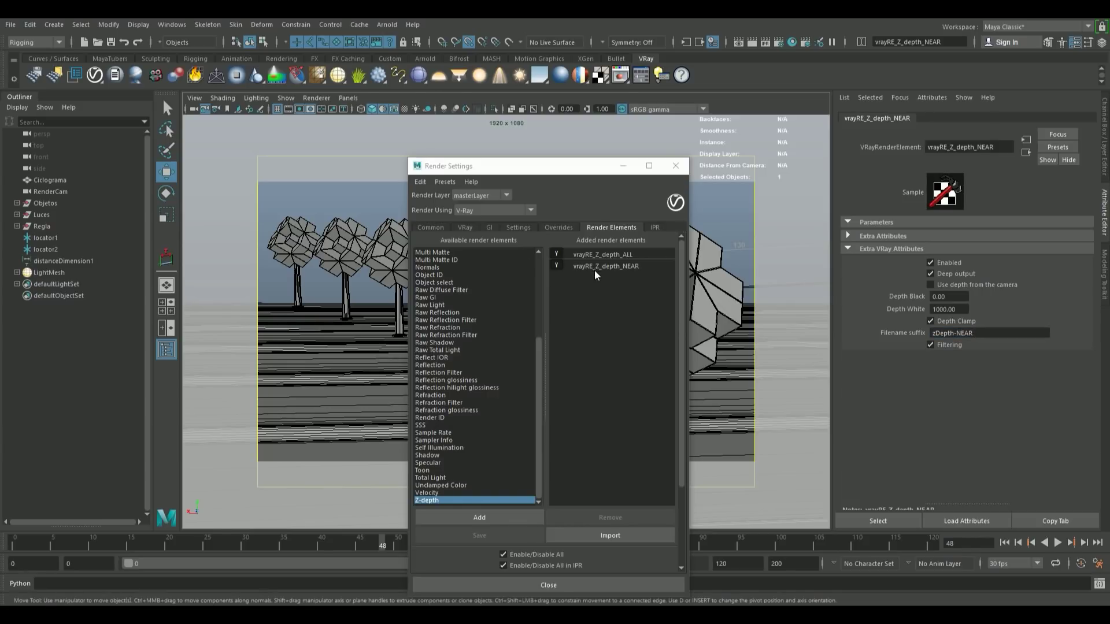
Set Depth White to 30 and Depth Black to 130 for the vrayRE_Z_depth_ALL render element.
left_click(608, 255)
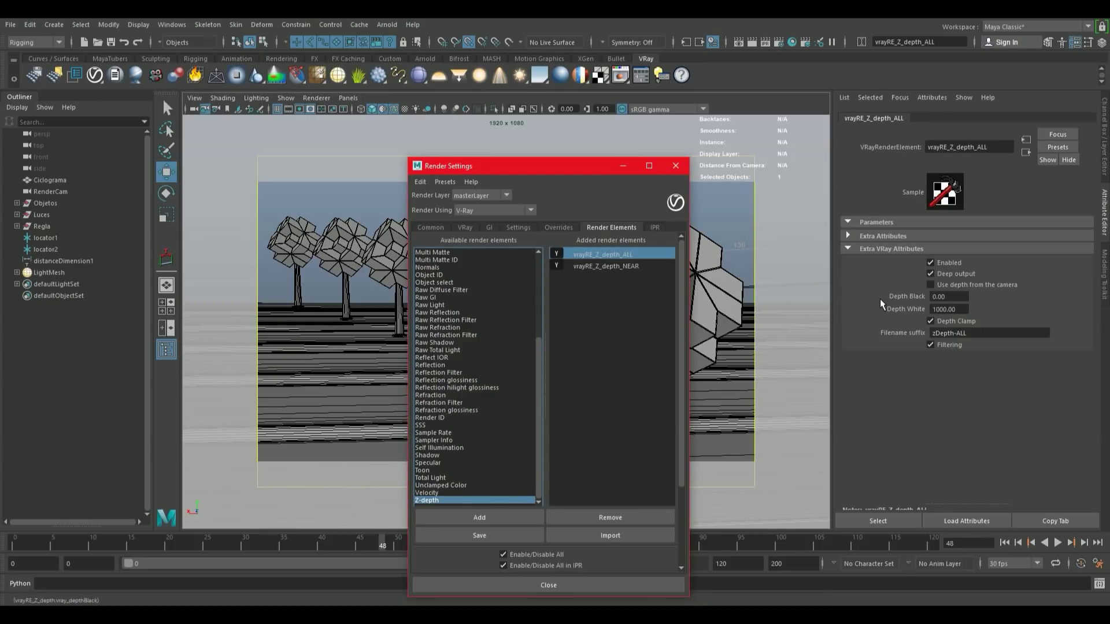
left_click_drag(575, 173, 660, 331)
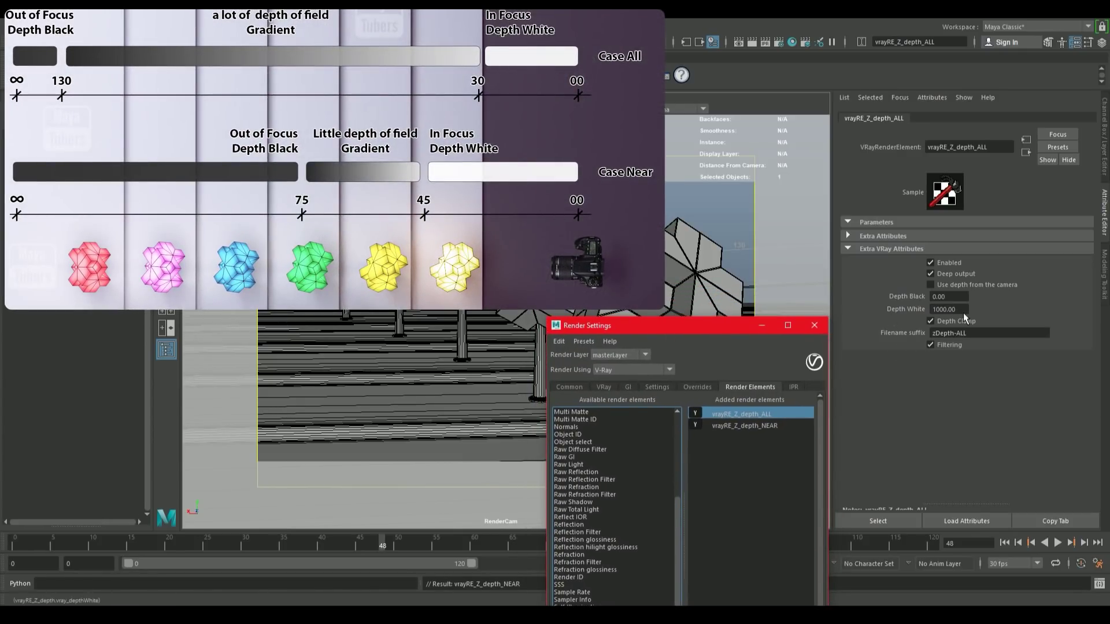
left_click(954, 309)
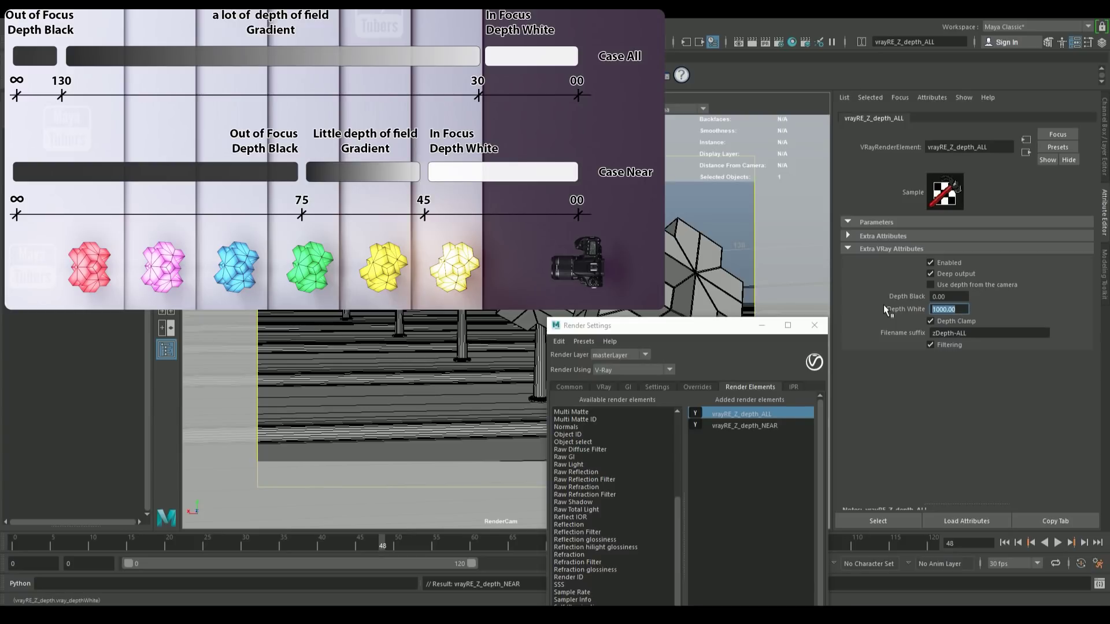
type("30")
key("Return")
left_click_drag(953, 296, 880, 293)
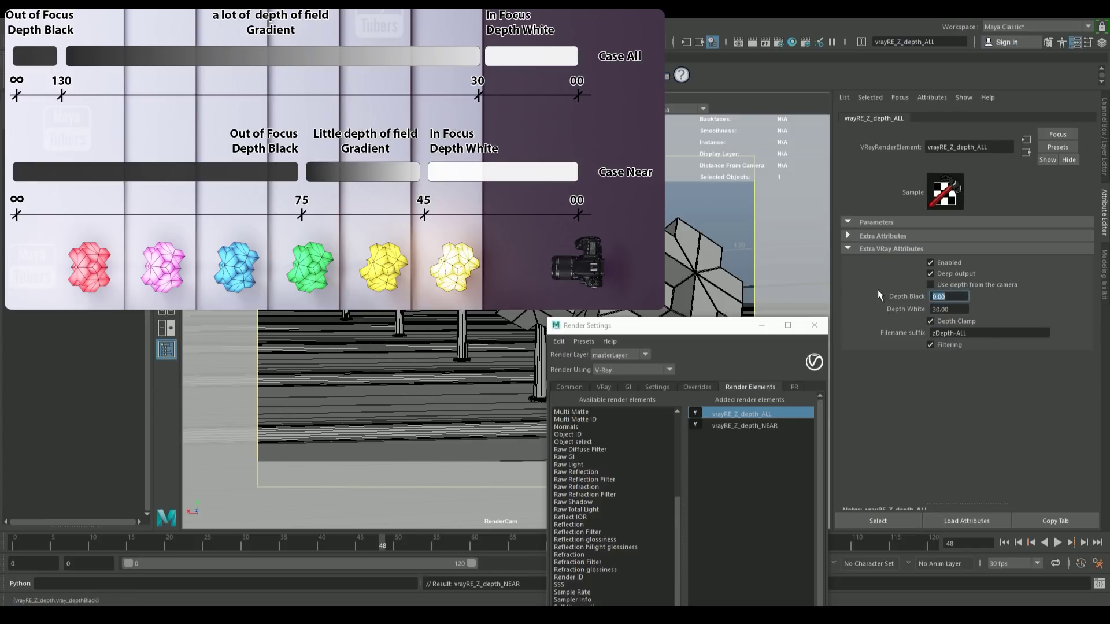
type("130")
key("Return")
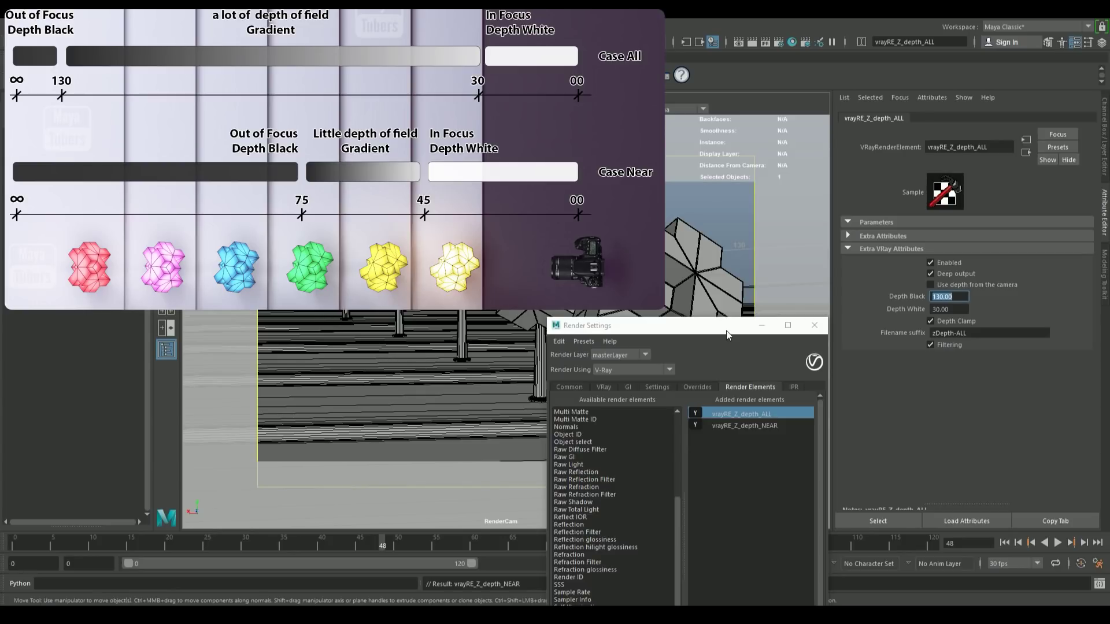
Set Depth White to 45 and Depth Black to 75 for the vrayRE_Z_depth_NEAR render element.
left_click_drag(726, 330, 702, 359)
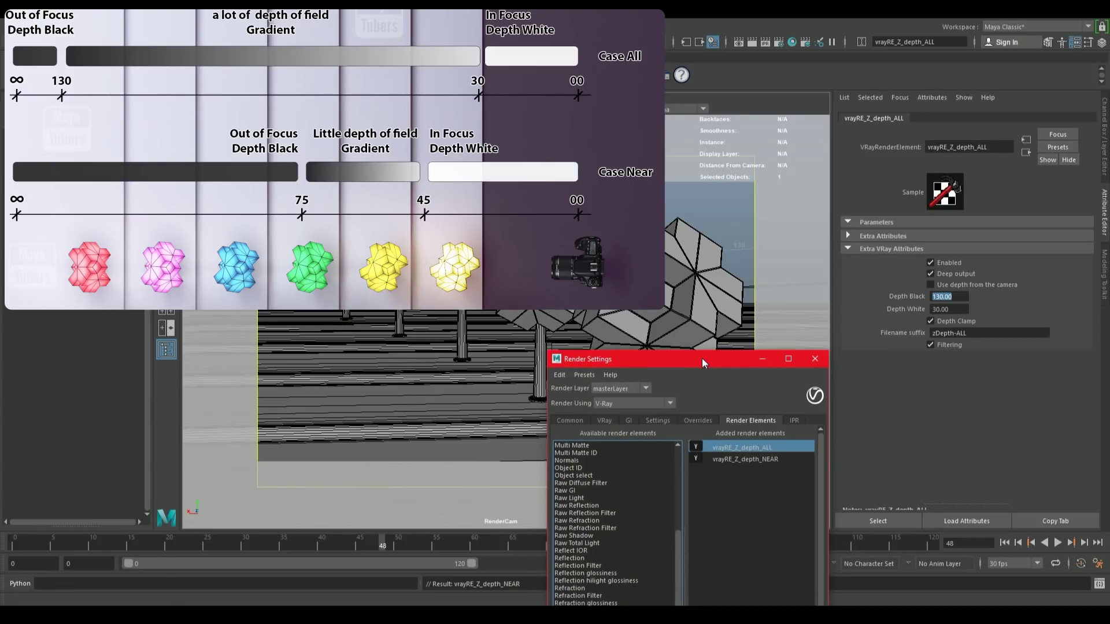
left_click(776, 459)
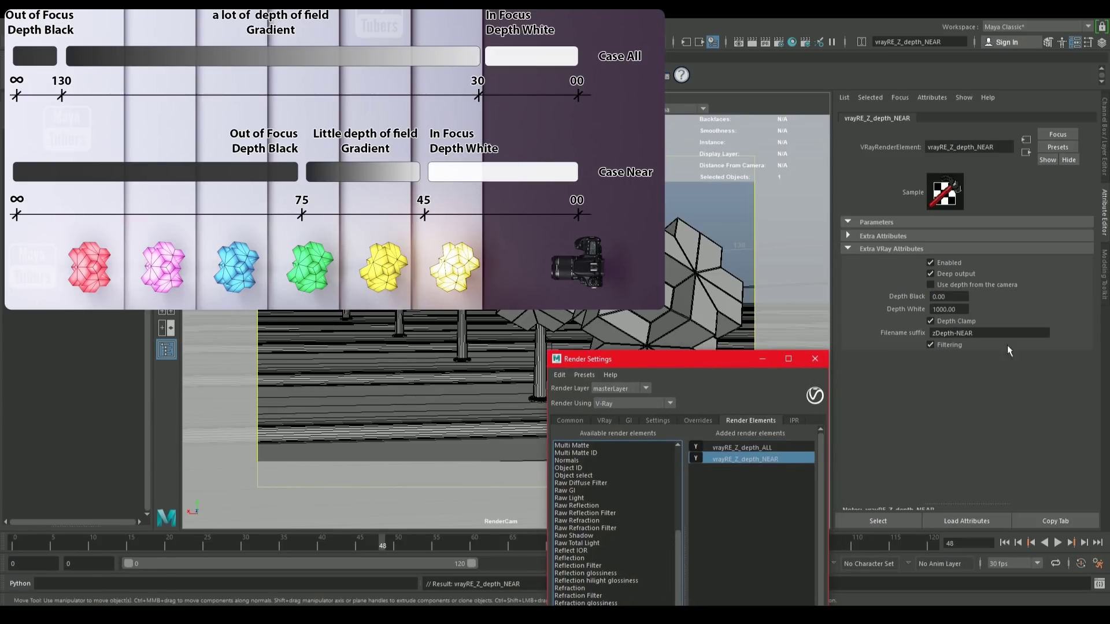
left_click(962, 297)
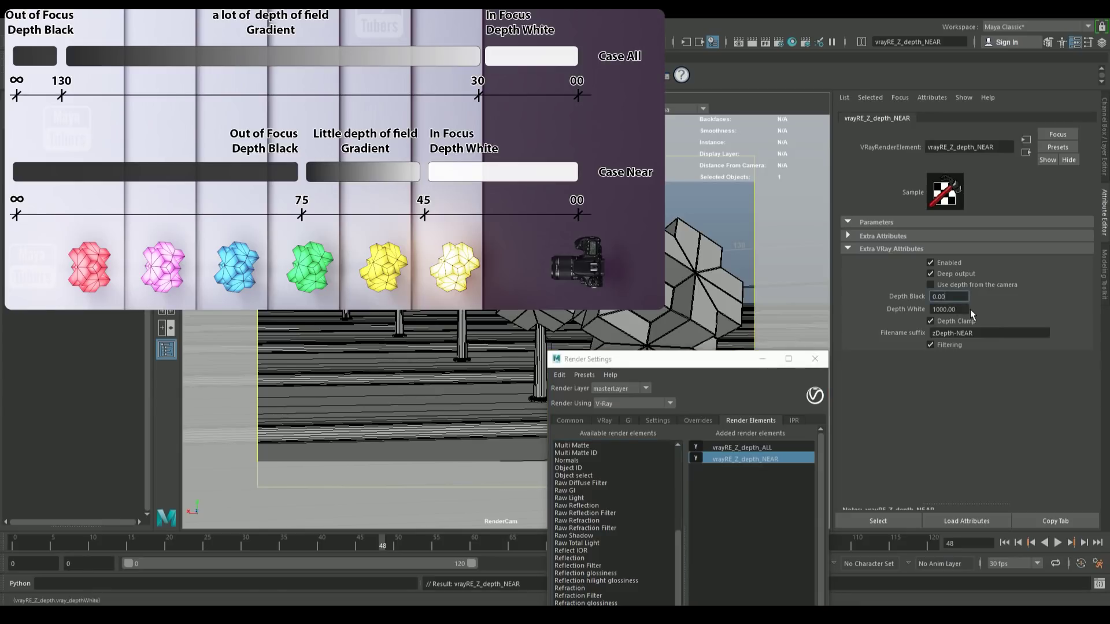
key("Tab")
type("45")
key("Return")
left_click(948, 296)
type("75")
key("Return")
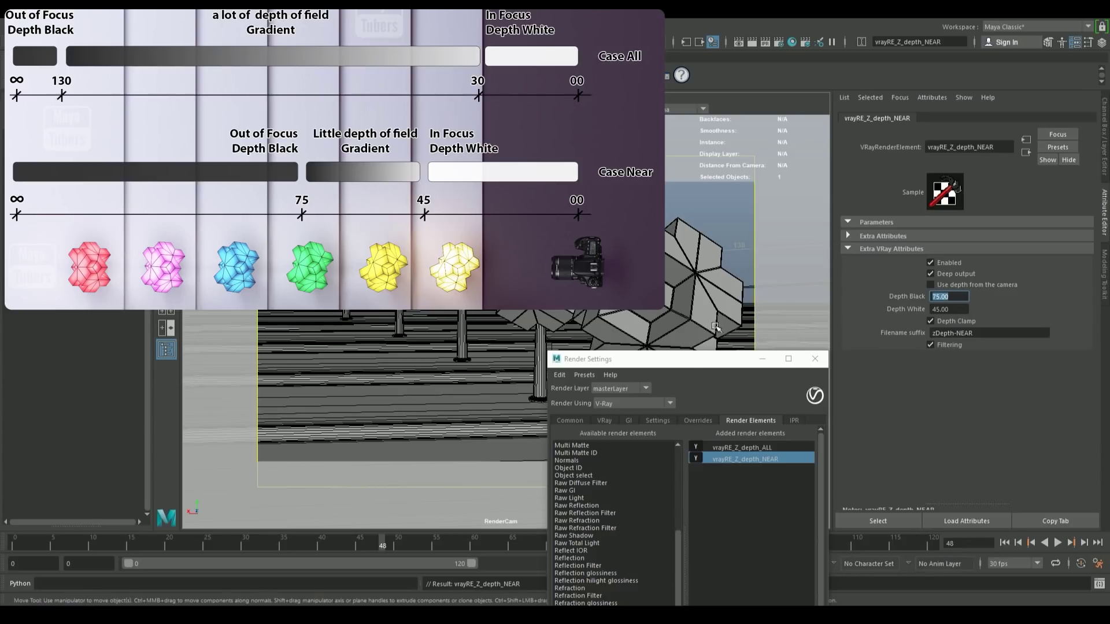
Close the render settings and render the RenderCam view with V-Ray.
left_click_drag(692, 362, 543, 152)
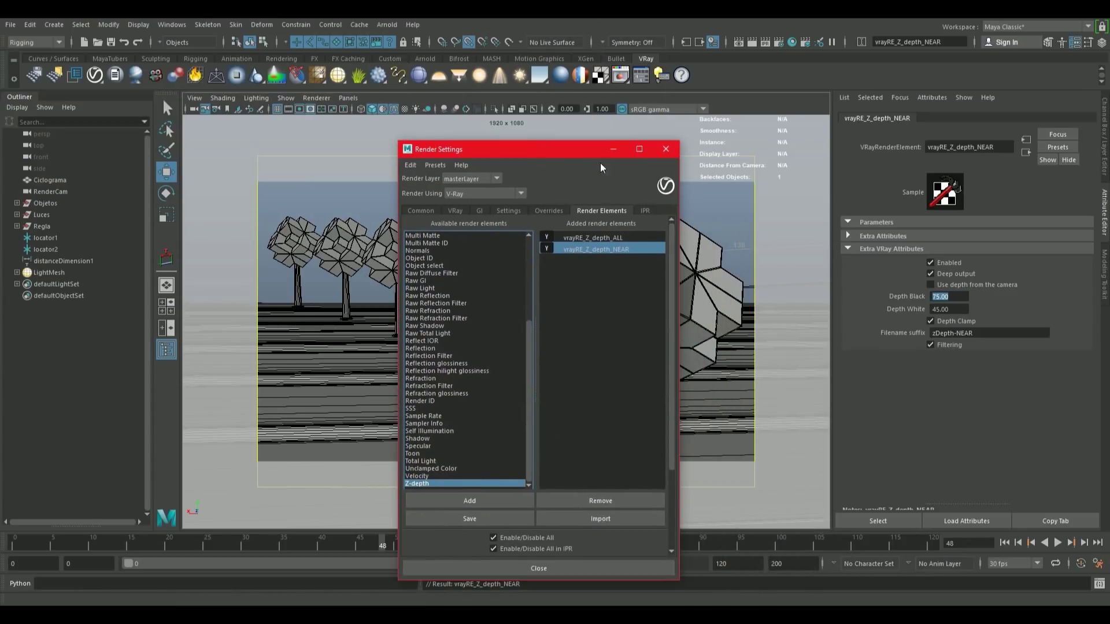
left_click(666, 151)
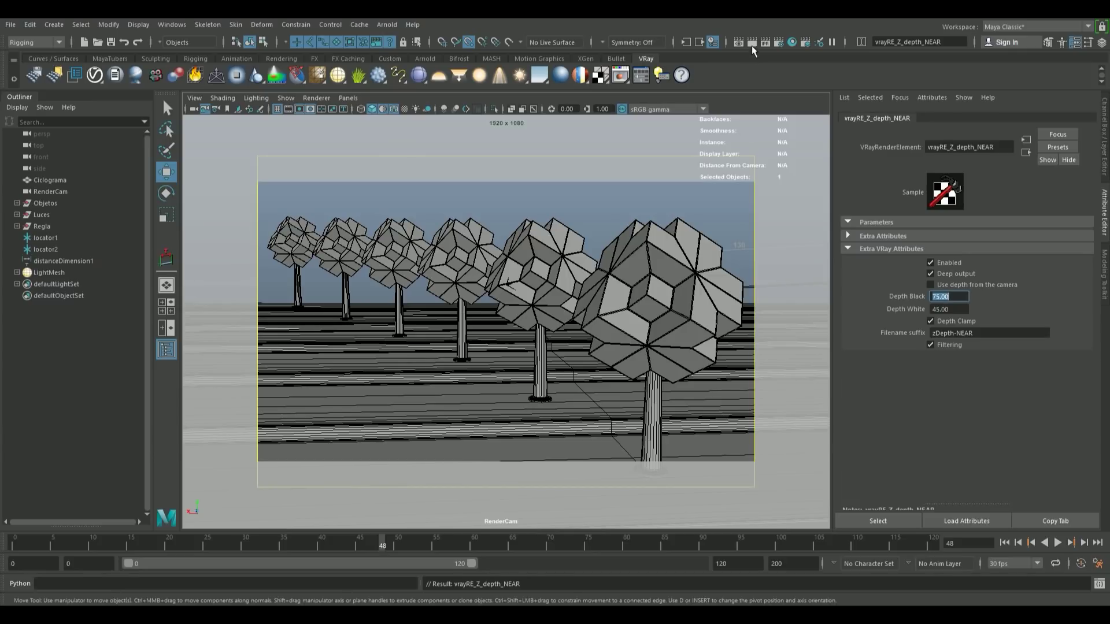
left_click(752, 43)
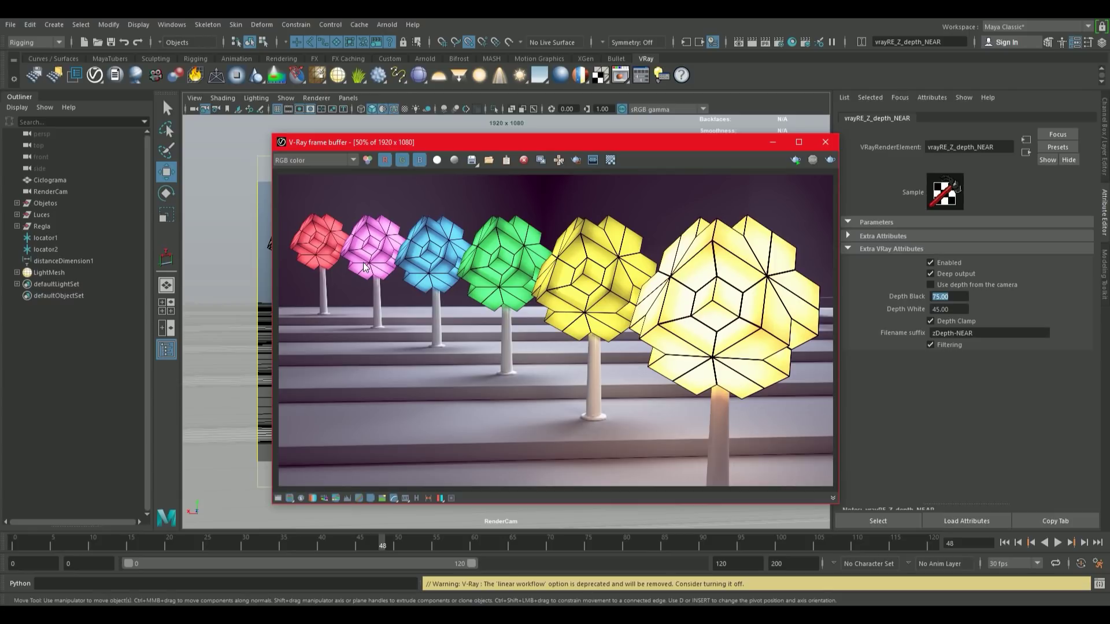
Display the zDepth-Near channel in the V-Ray frame buffer and examine the gradient across the nearest trees up close.
left_click(319, 156)
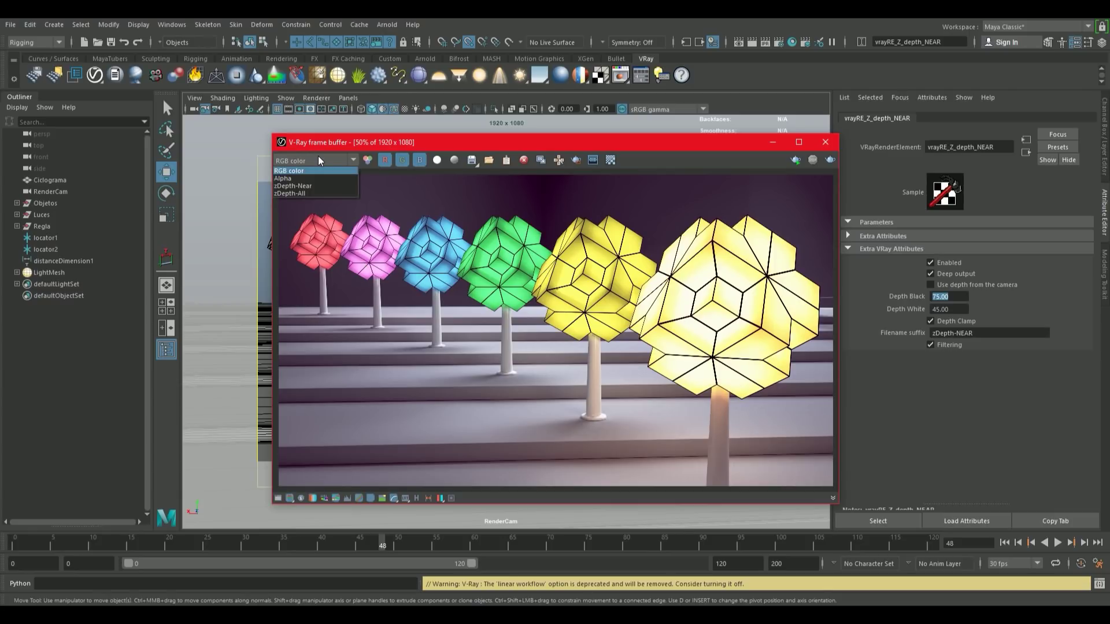
left_click(315, 187)
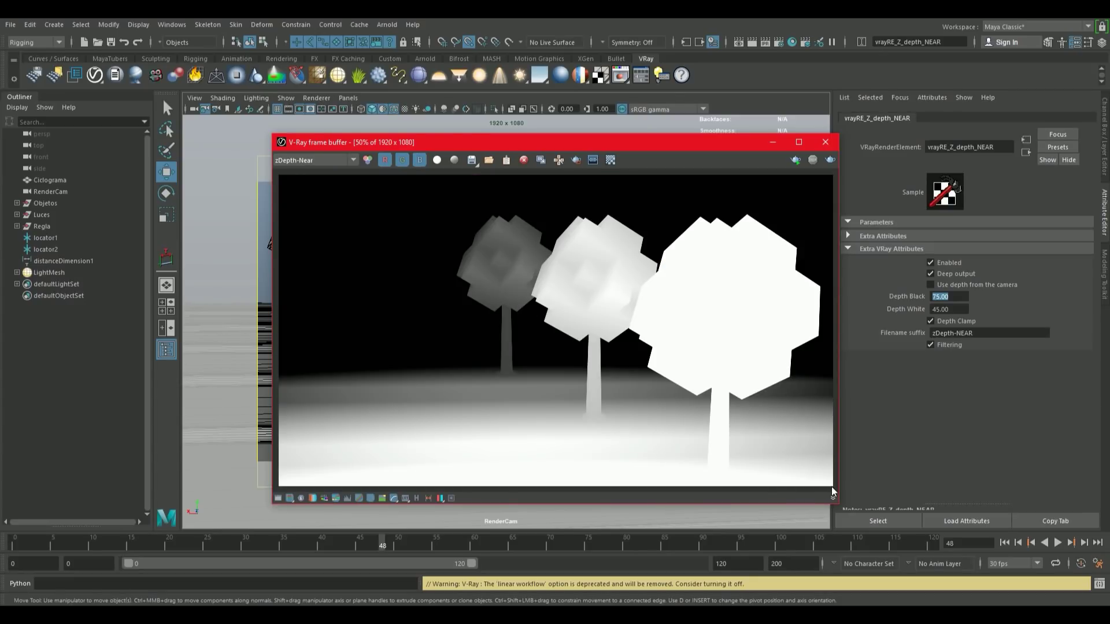
scroll(758, 370, "up", 1)
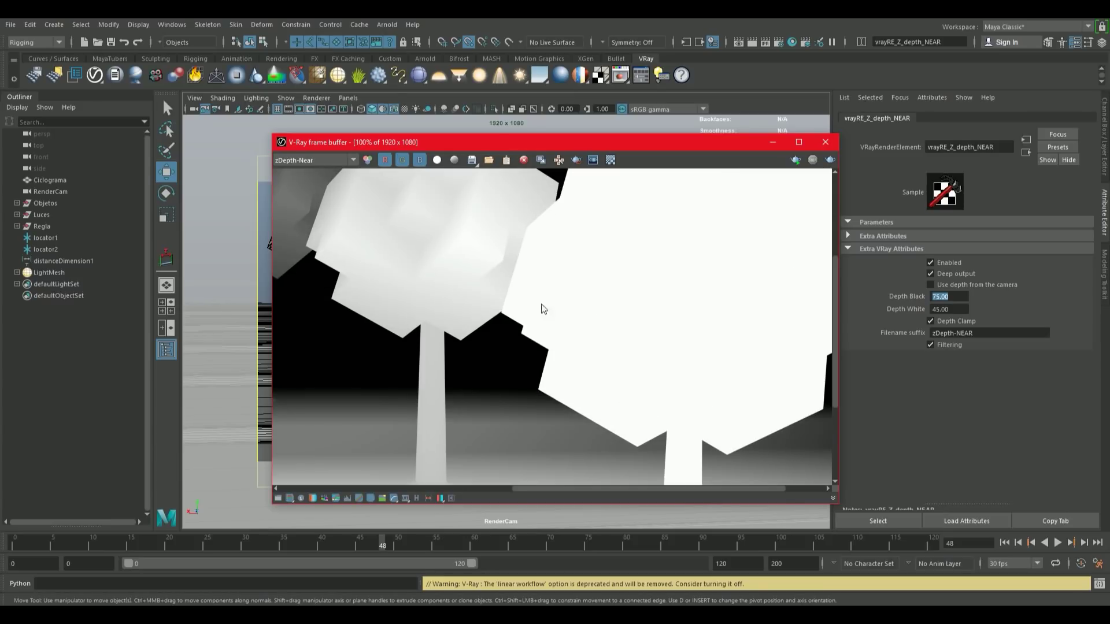
middle_click_drag(433, 237, 557, 343)
scroll(557, 343, "up", 1)
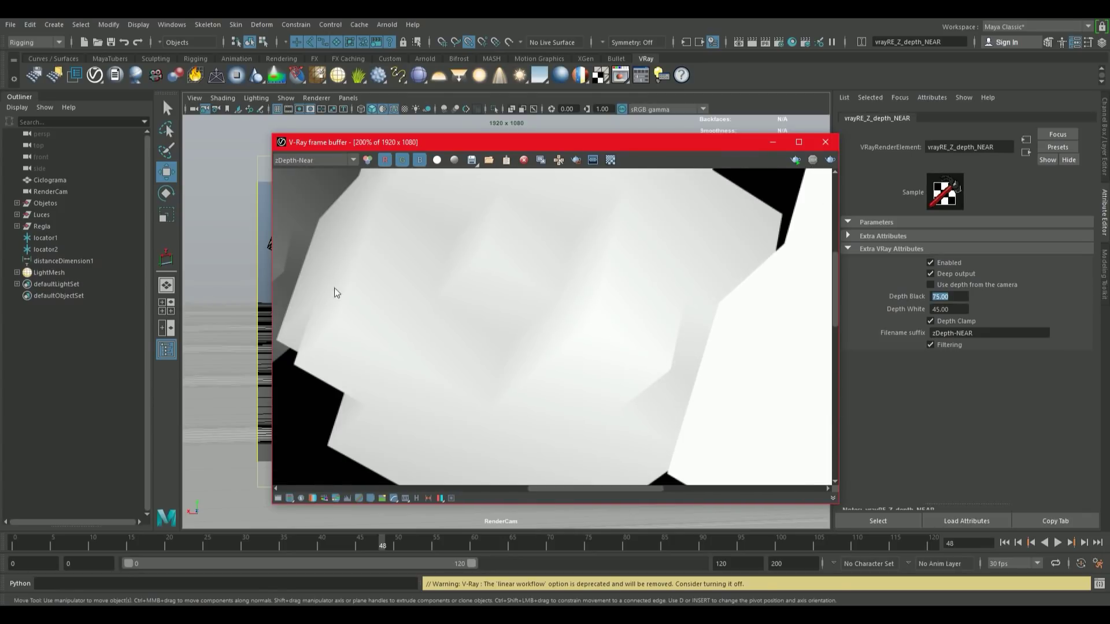
scroll(528, 305, "up", 2)
Display the zDepth-All channel in the frame buffer and inspect the depth gradient across the trees.
left_click(340, 160)
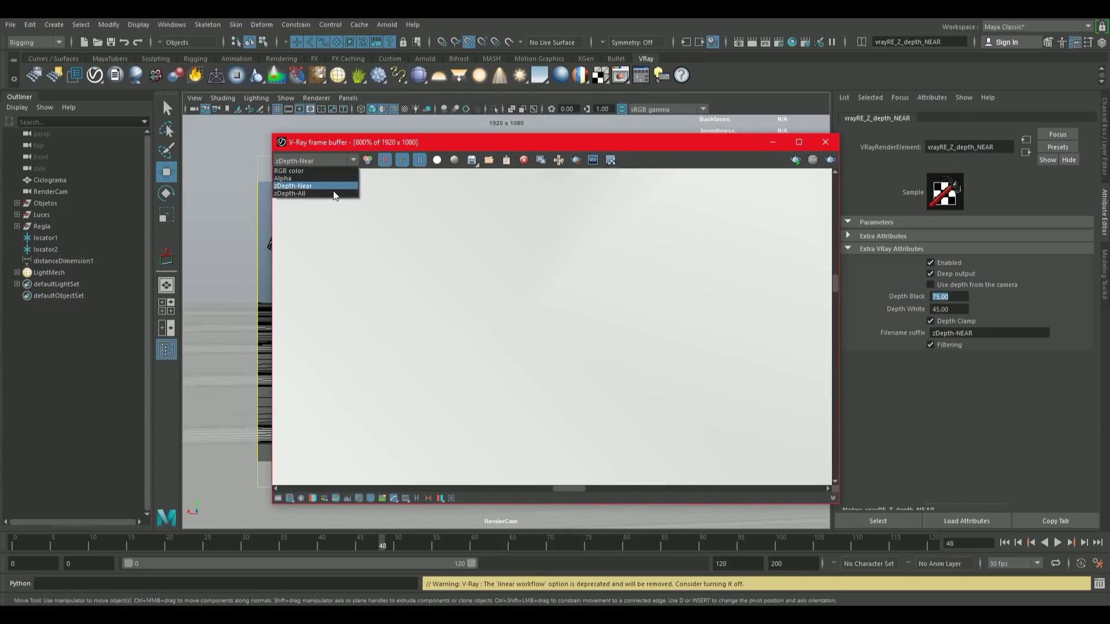
left_click(300, 193)
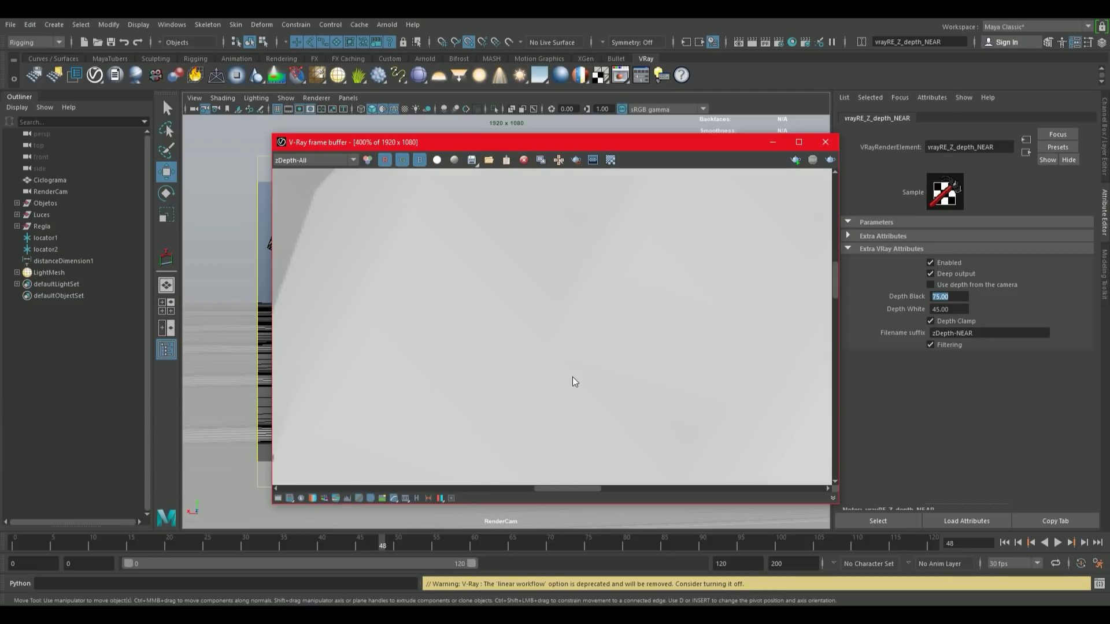
scroll(575, 382, "down", 2)
scroll(639, 376, "down", 1)
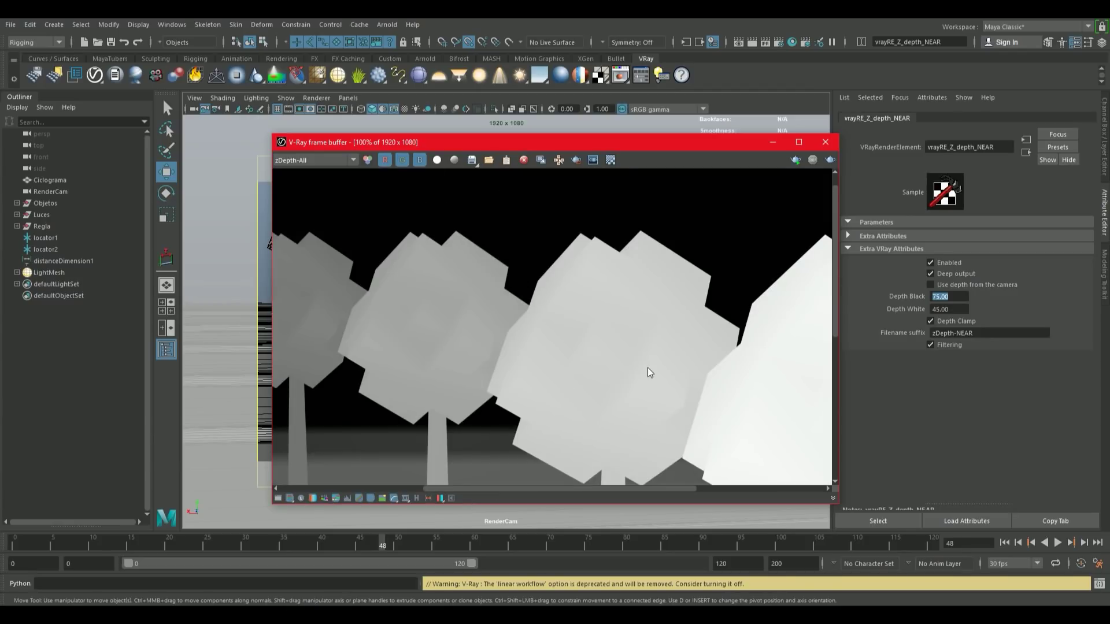
scroll(519, 253, "up", 2)
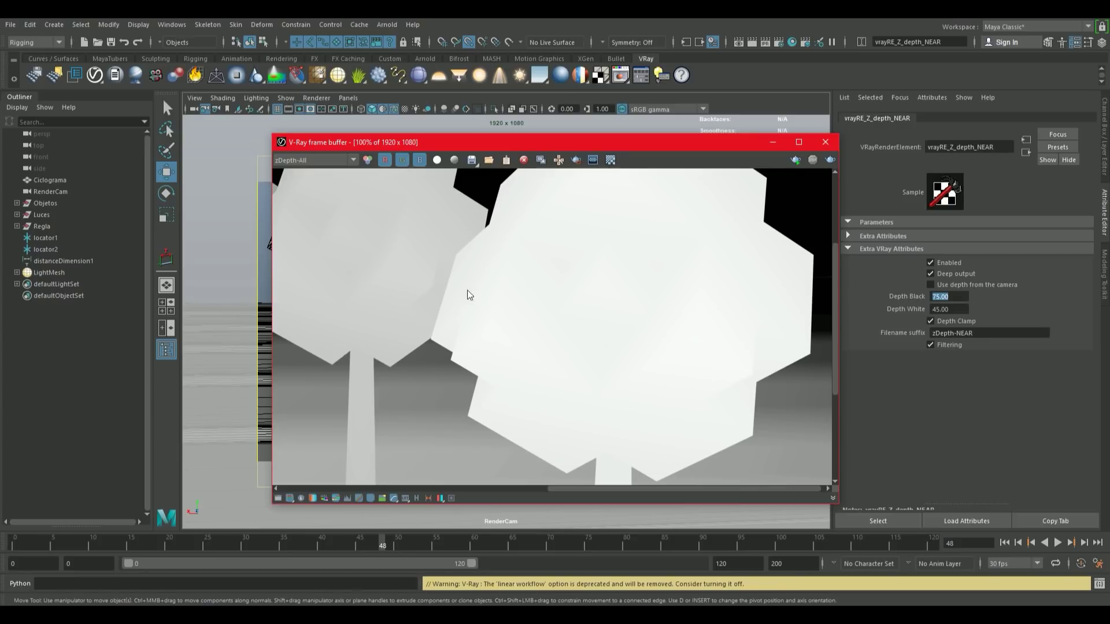
middle_click_drag(443, 270, 929, 349)
scroll(645, 316, "up", 3)
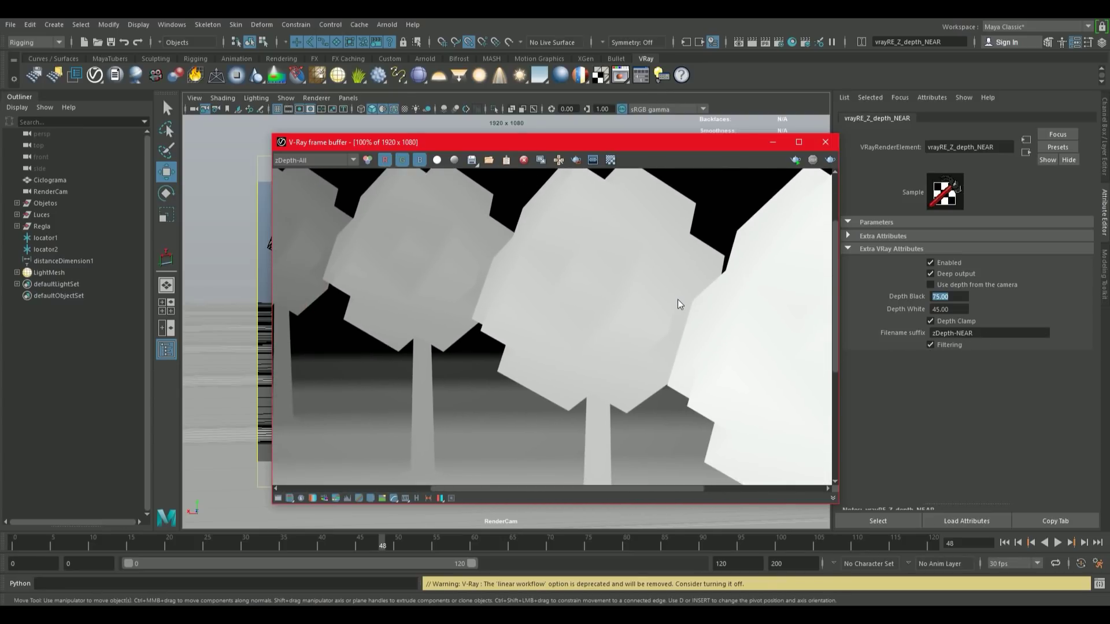
Save all image channels of the render as separate JPEG files named Prueba on the Desktop.
left_click(472, 162)
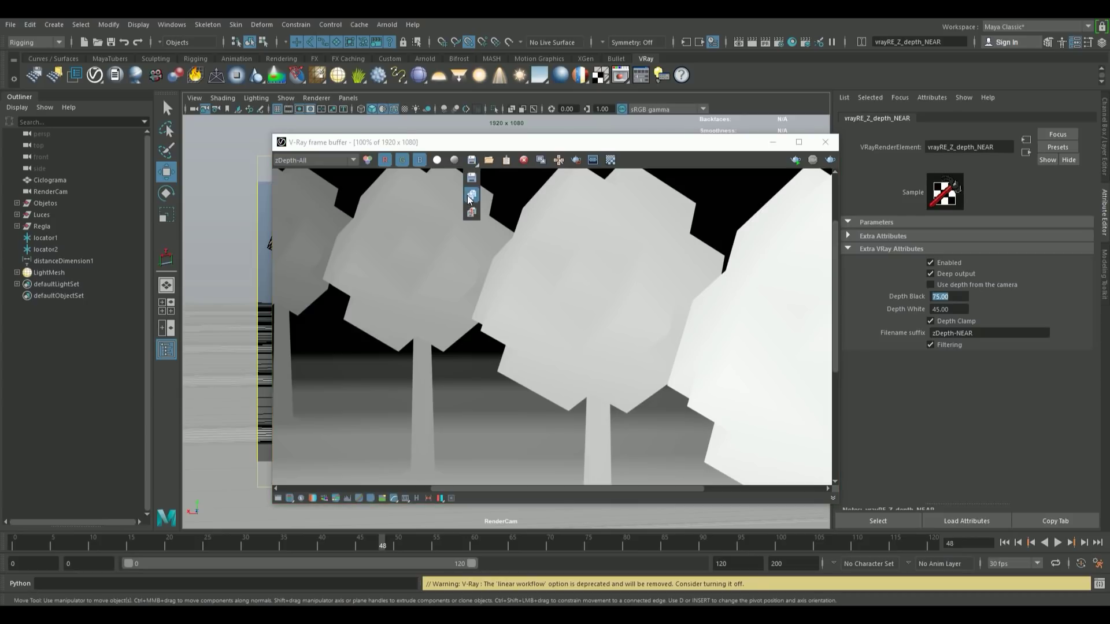
left_click(471, 196)
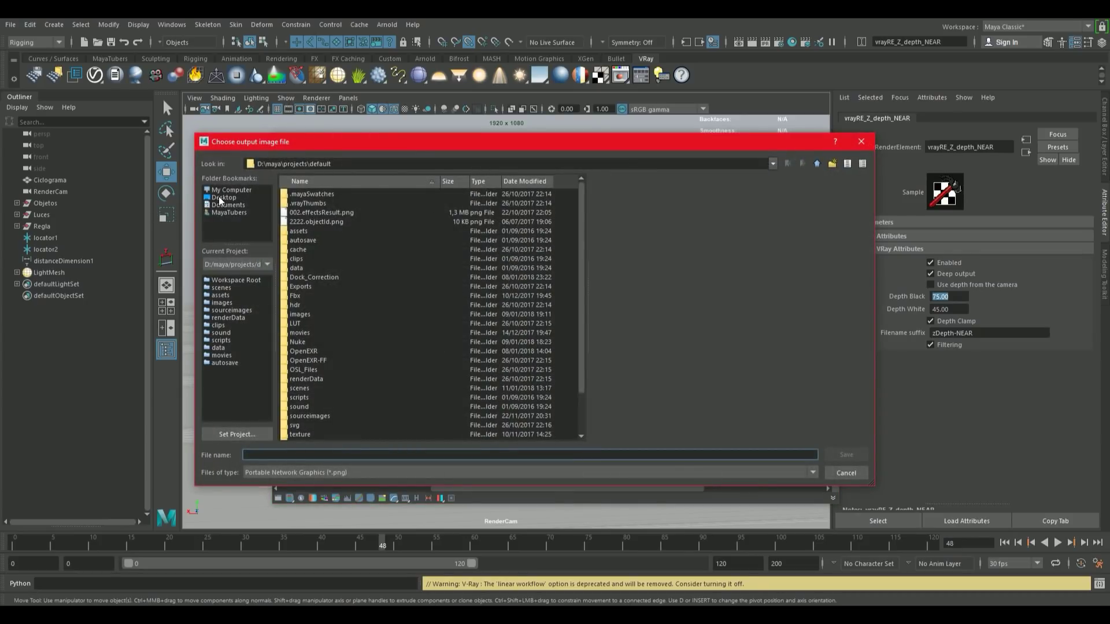
left_click(333, 456)
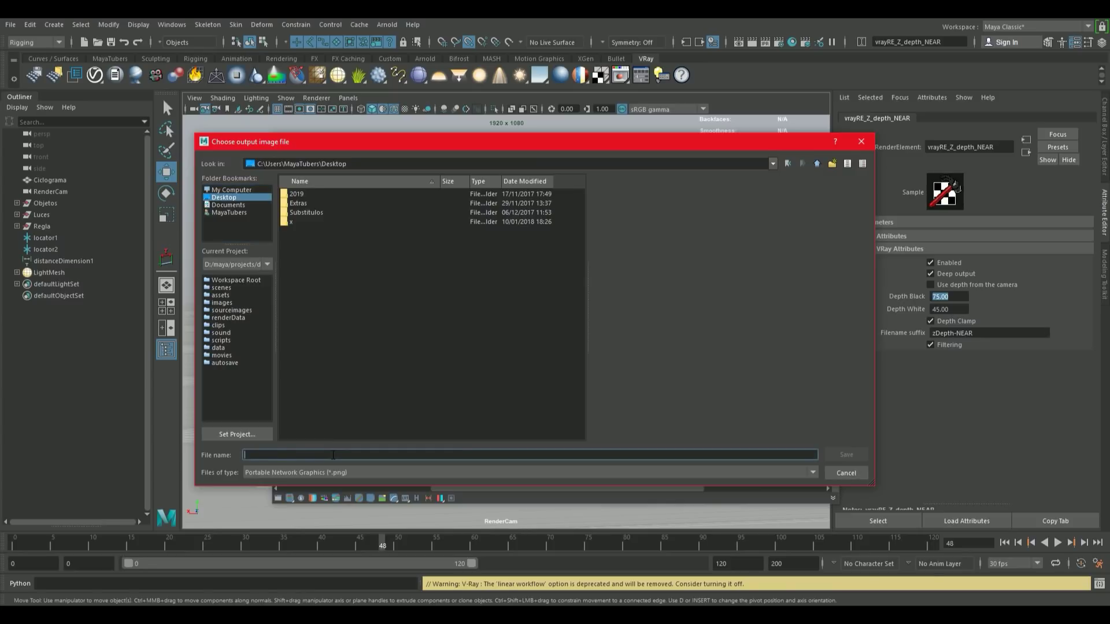
type("Prueba")
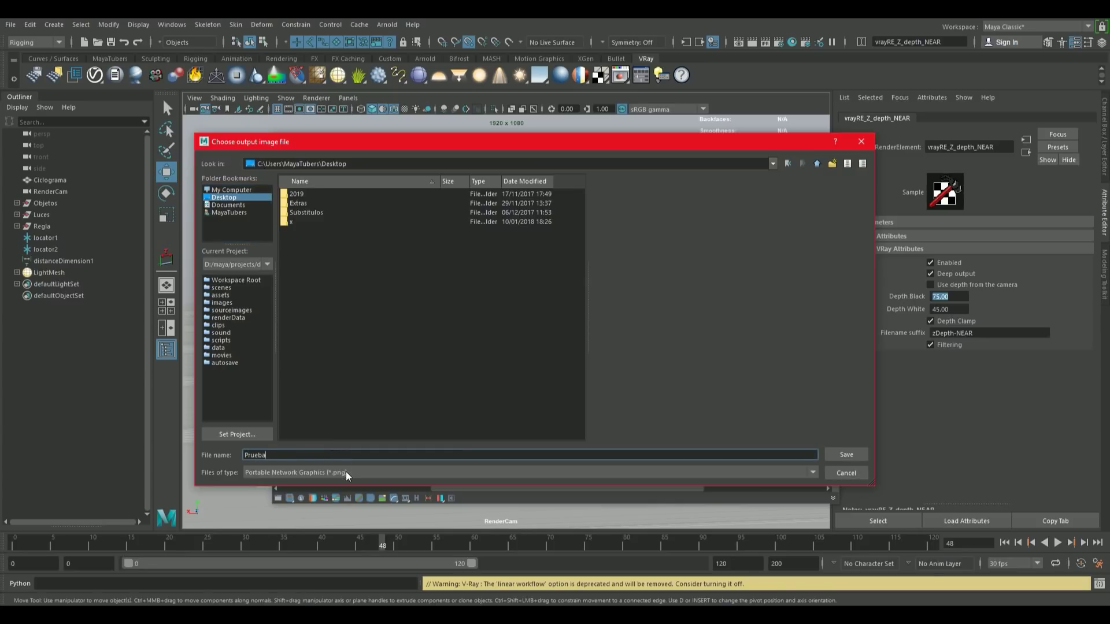
left_click(346, 472)
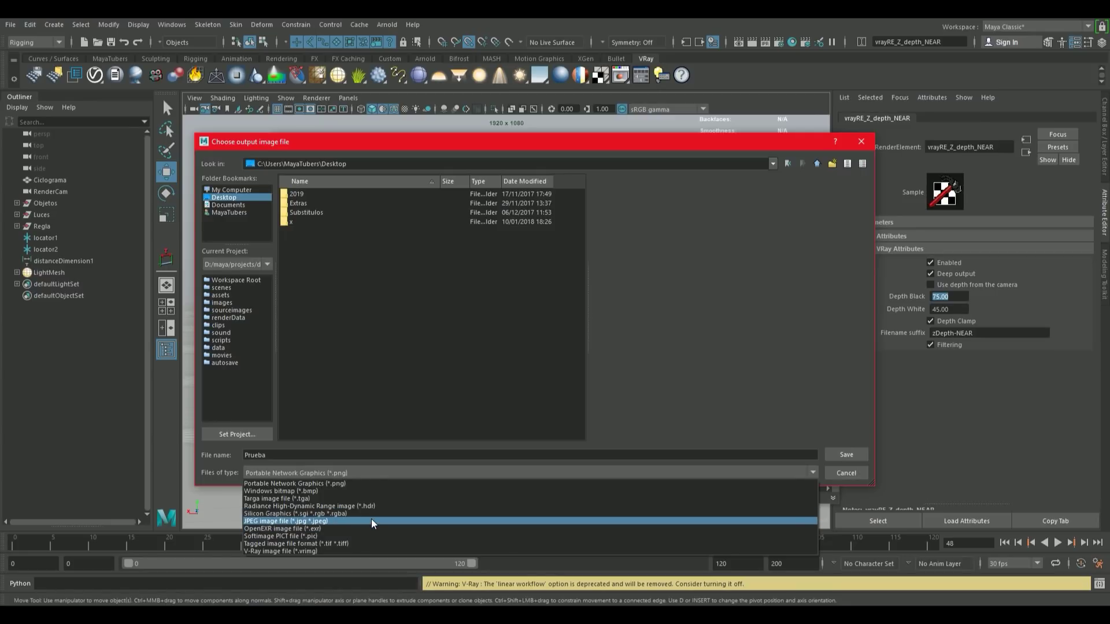
left_click(373, 523)
left_click(289, 454)
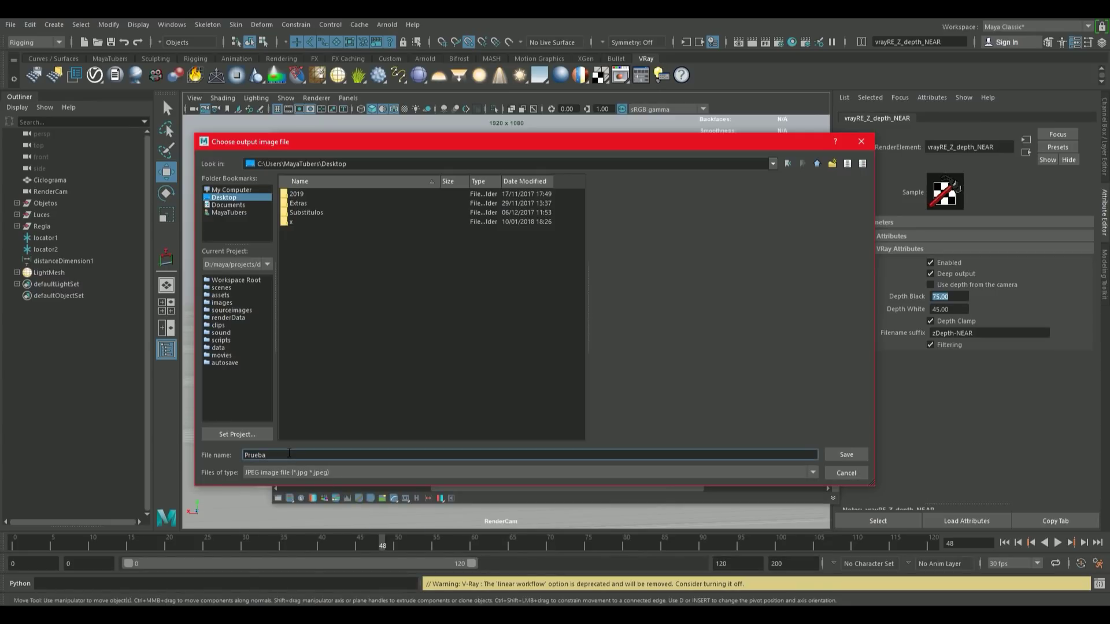
left_click(845, 456)
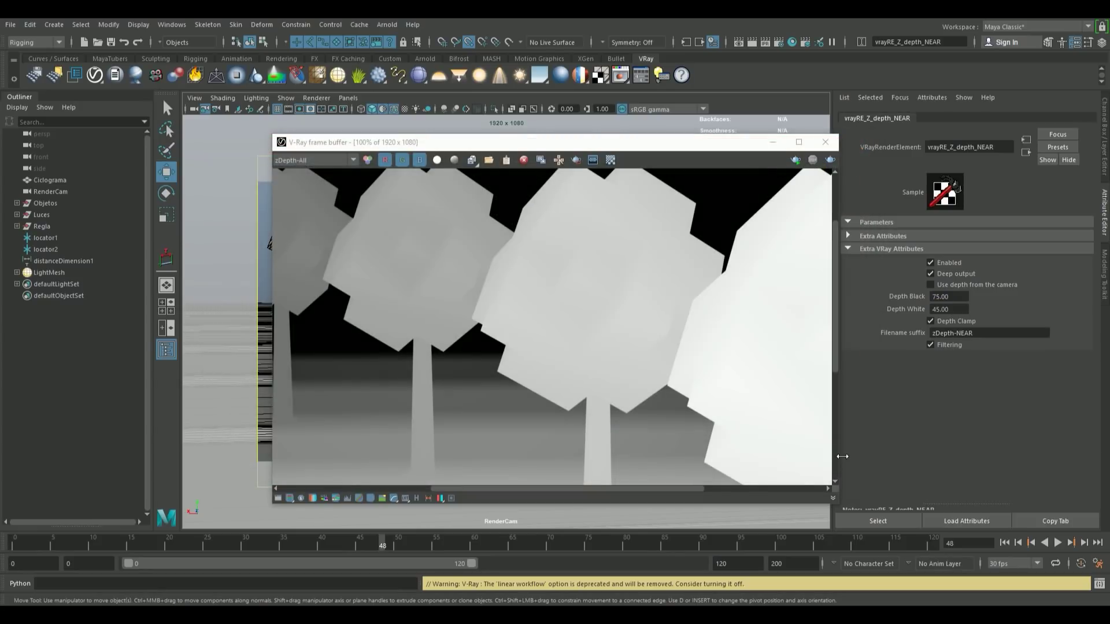
List the JPEG files on the Desktop in the output image browser and preview the saved Prueba alpha, colour and zDepth images.
left_click(472, 162)
left_click(472, 161)
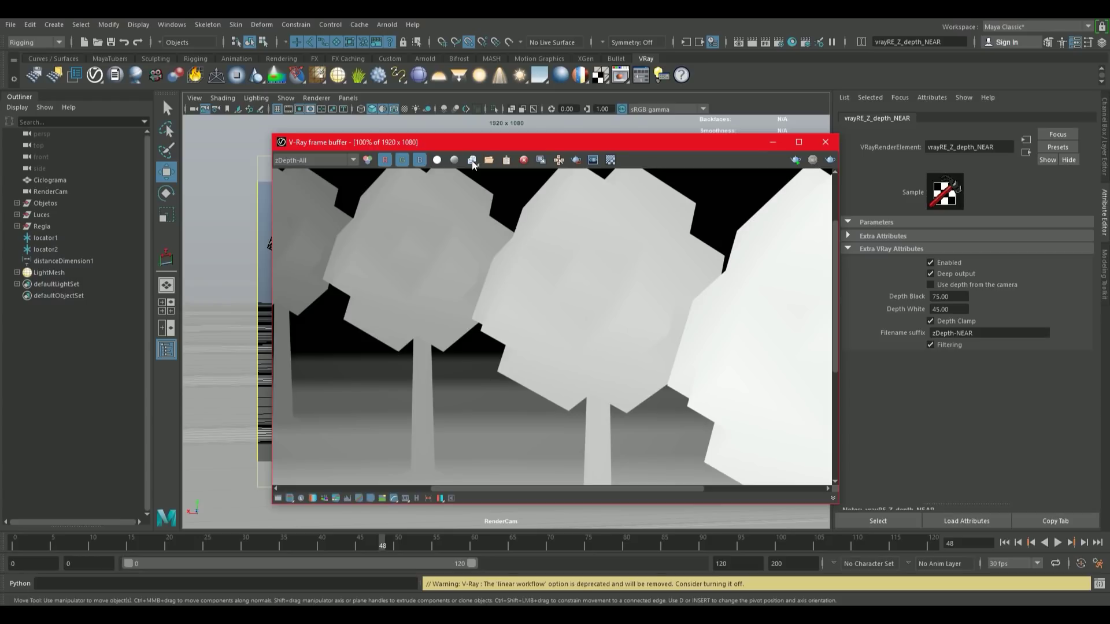
left_click(228, 198)
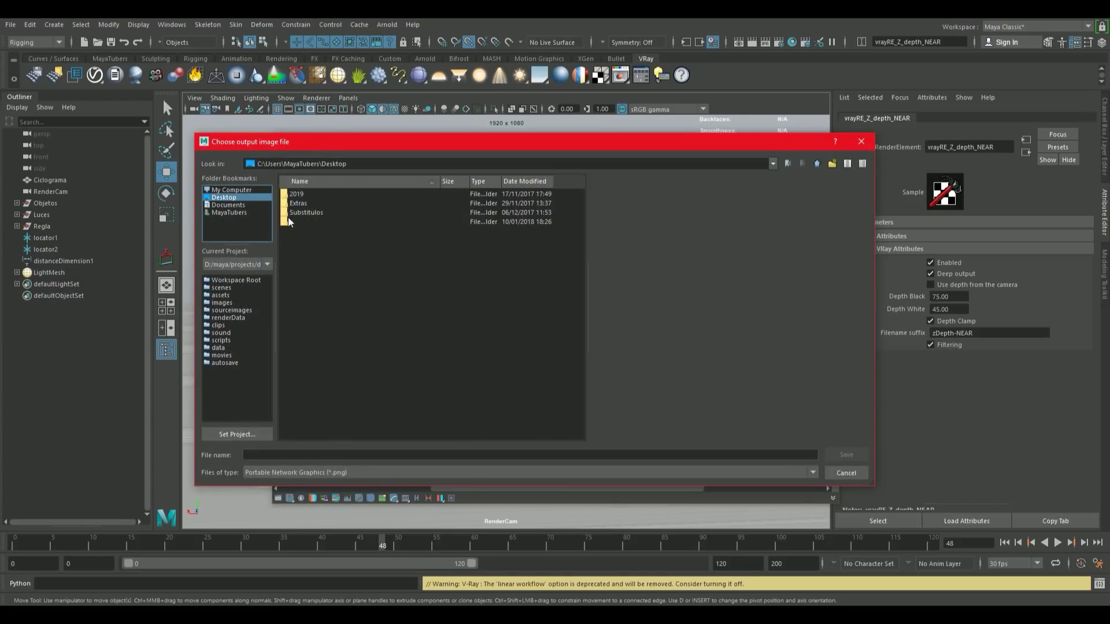
left_click(393, 473)
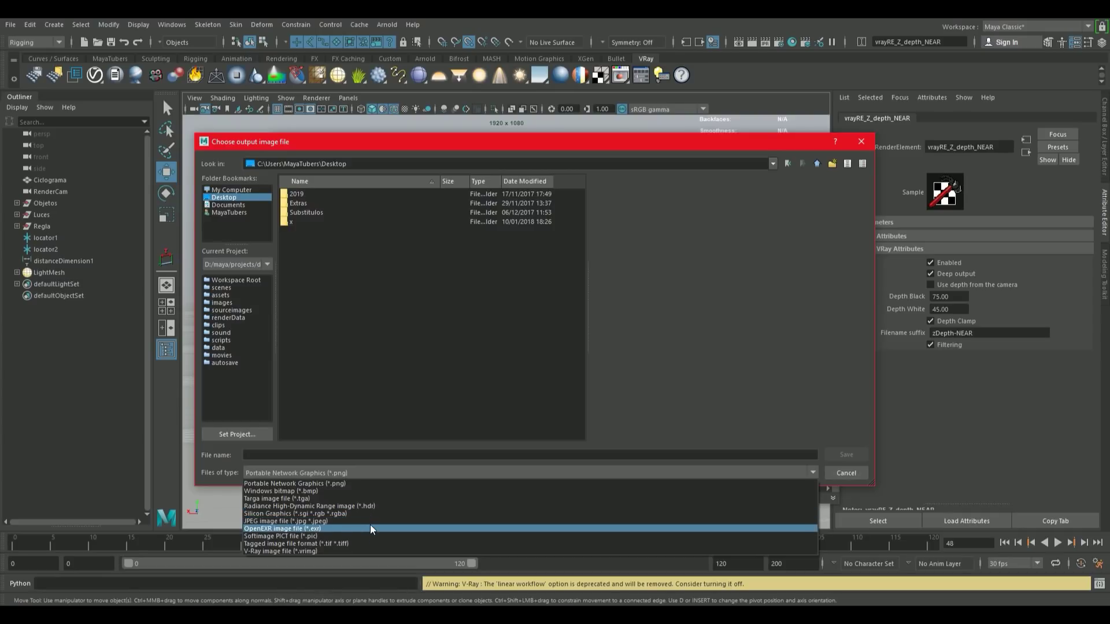
left_click(372, 522)
left_click(317, 213)
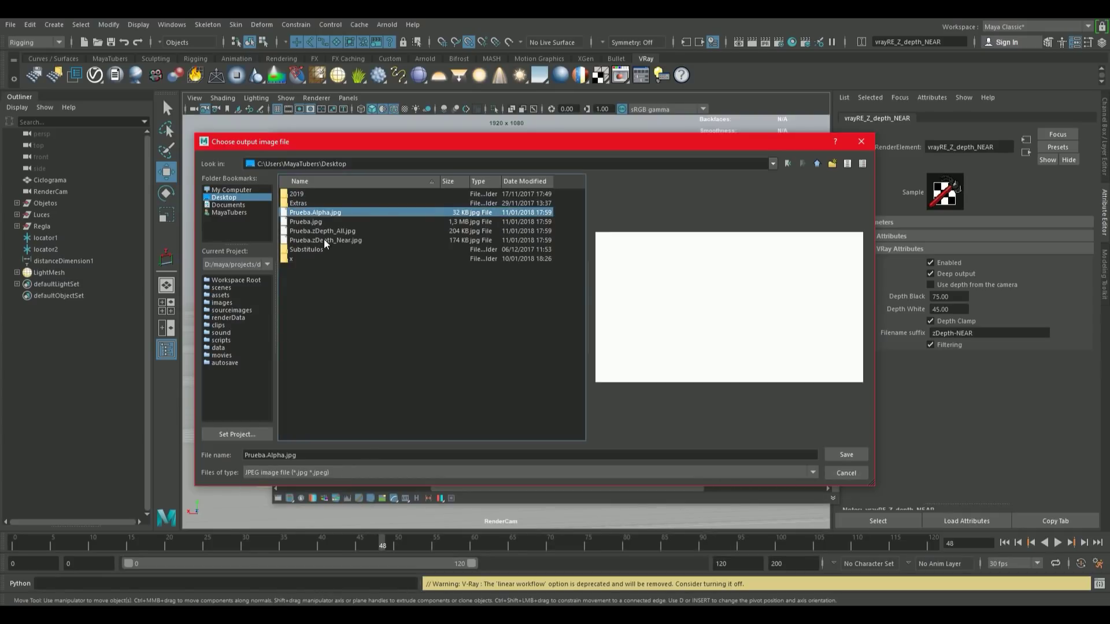
left_click(326, 221)
left_click(340, 232)
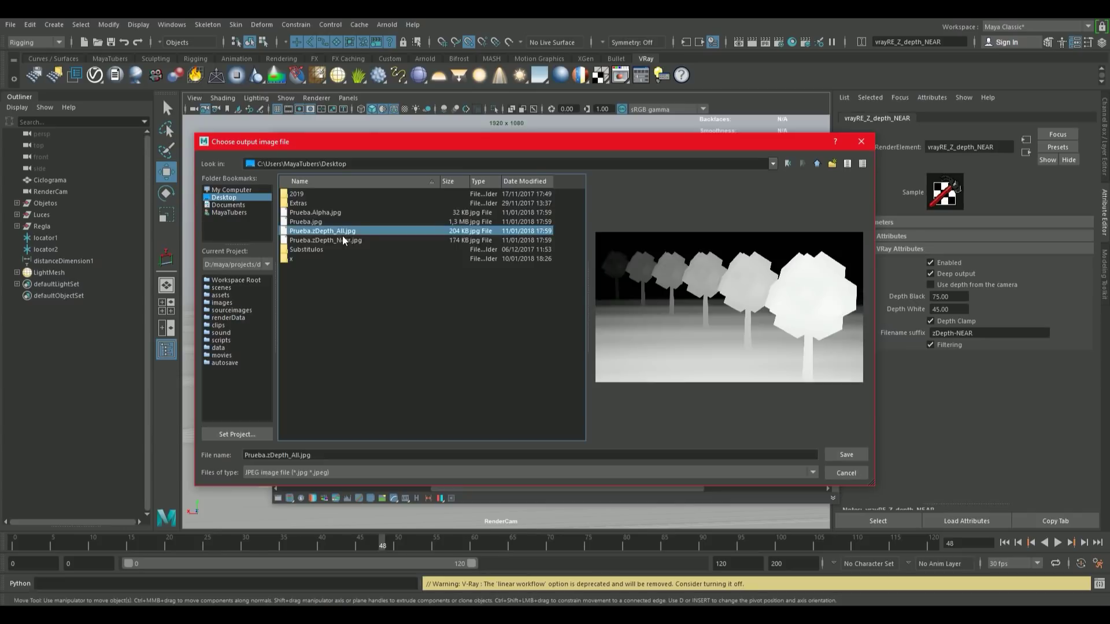
left_click(343, 238)
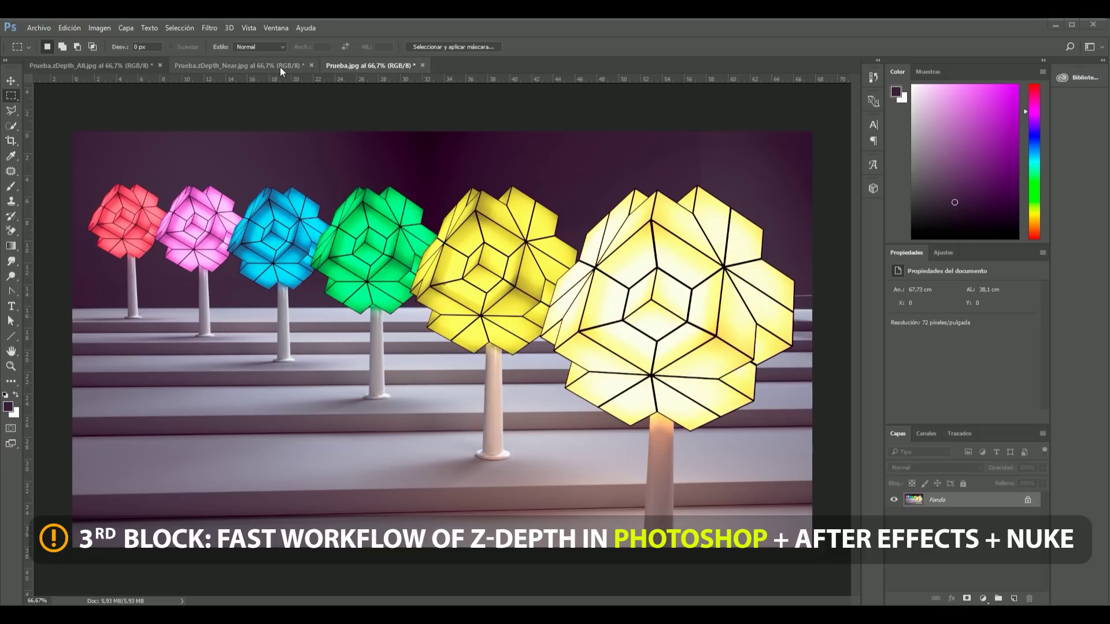
Switch to Photoshop and compare the open Prueba, zDepth_Near and zDepth_All images.
left_click(304, 65)
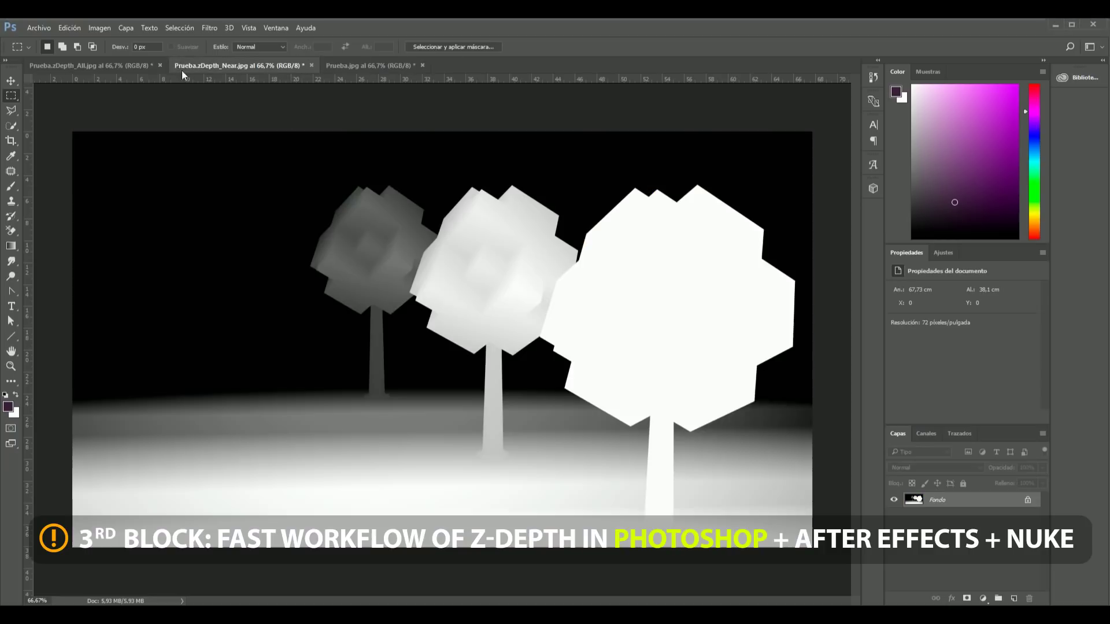
left_click(123, 64)
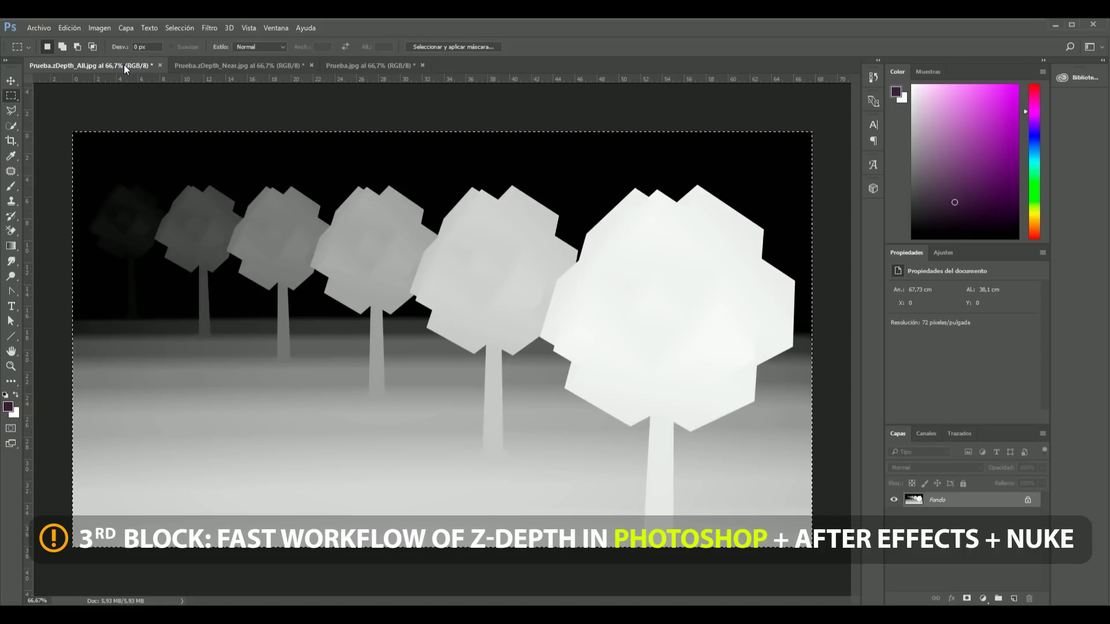
left_click(205, 66)
left_click(374, 65)
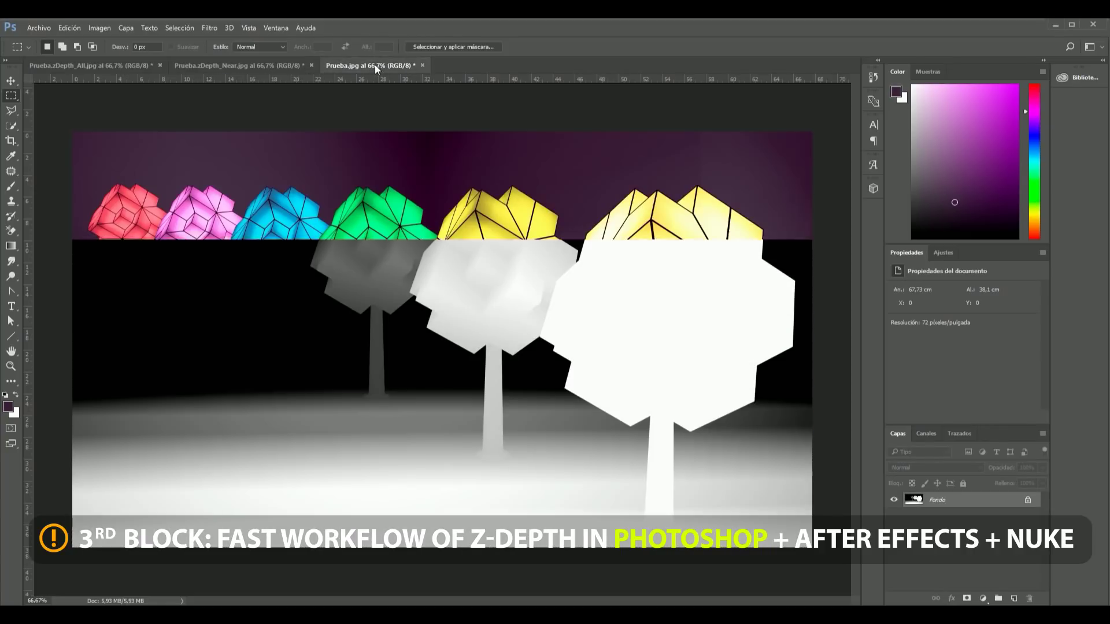
left_click(242, 66)
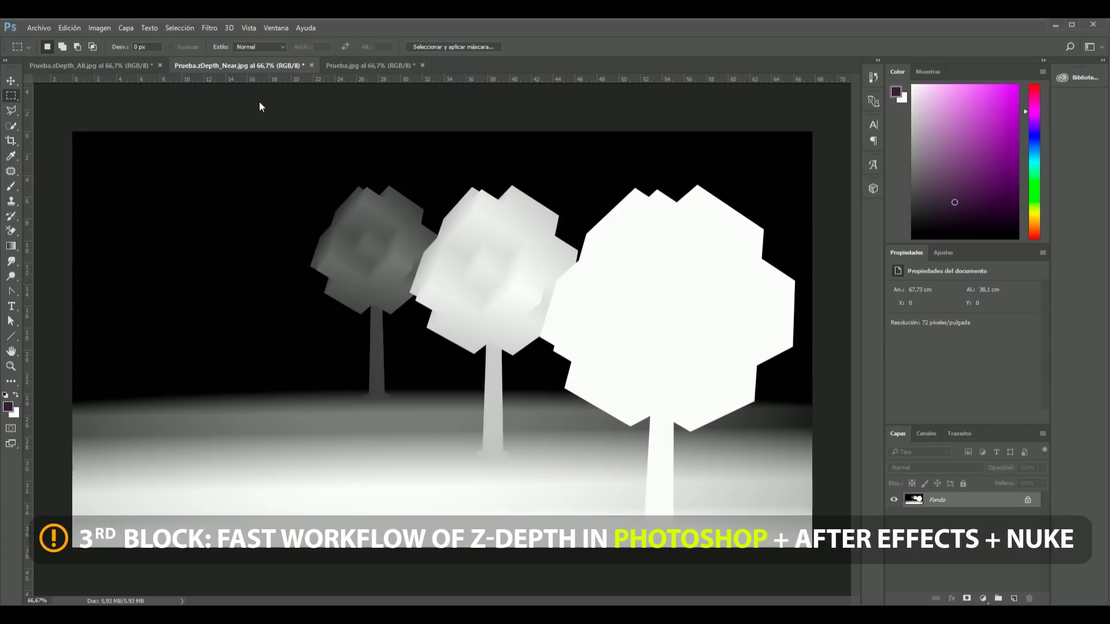
Cut the entire Prueba.zDepth_Near.jpg image to the clipboard and close that document.
key("ctrl+a")
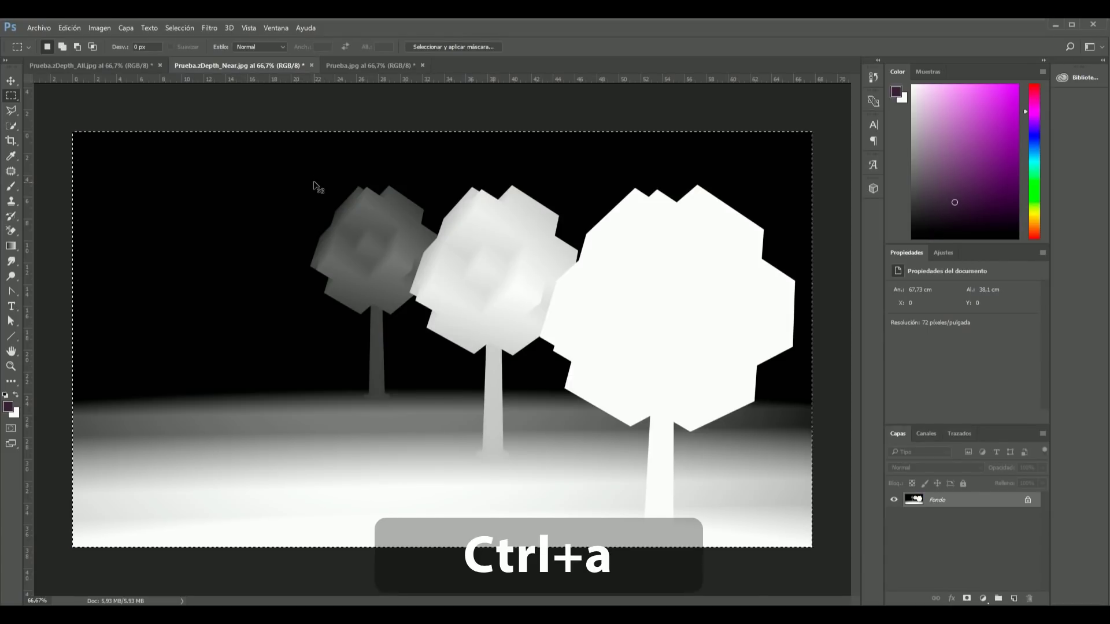
key("BackSpace")
key("ctrl+c")
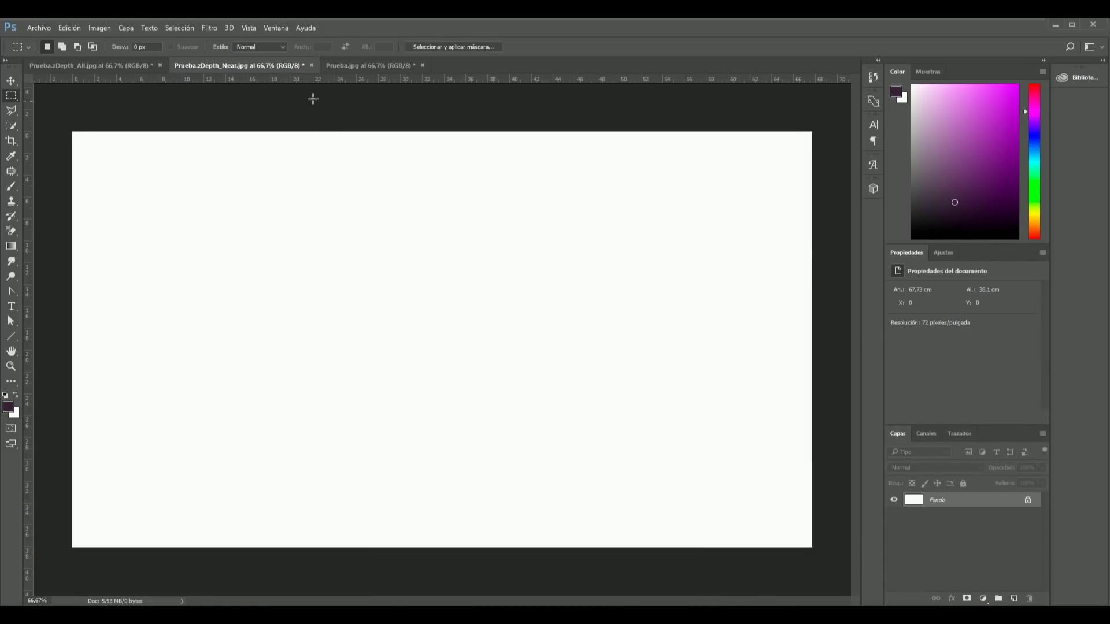
left_click(313, 65)
left_click(591, 242)
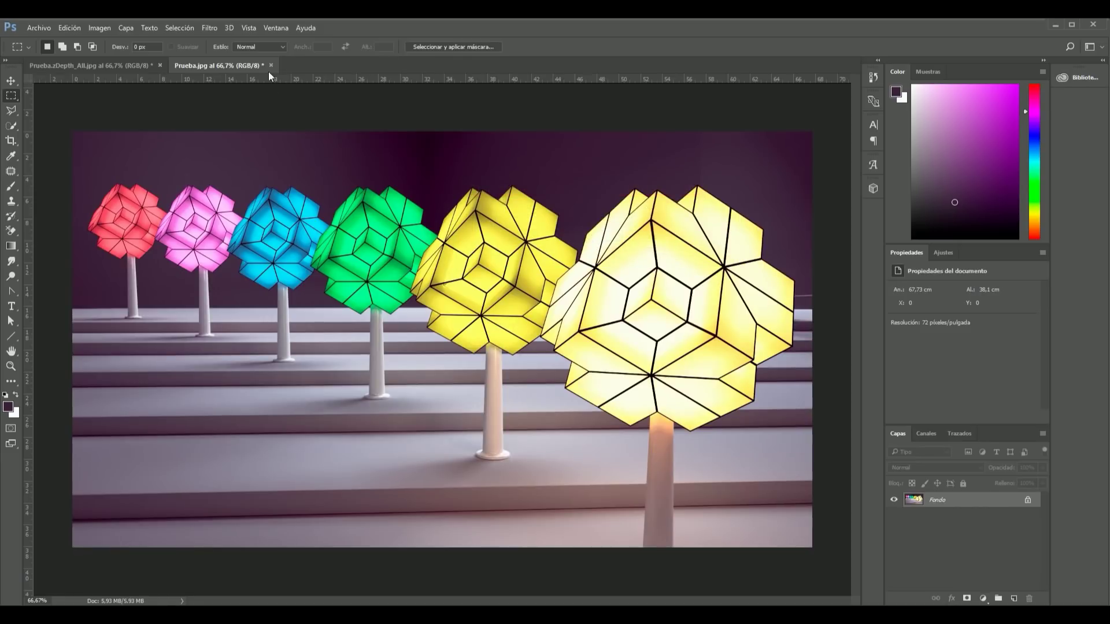
Add a new alpha channel to Prueba.jpg and paste the near-depth image into it.
left_click(927, 433)
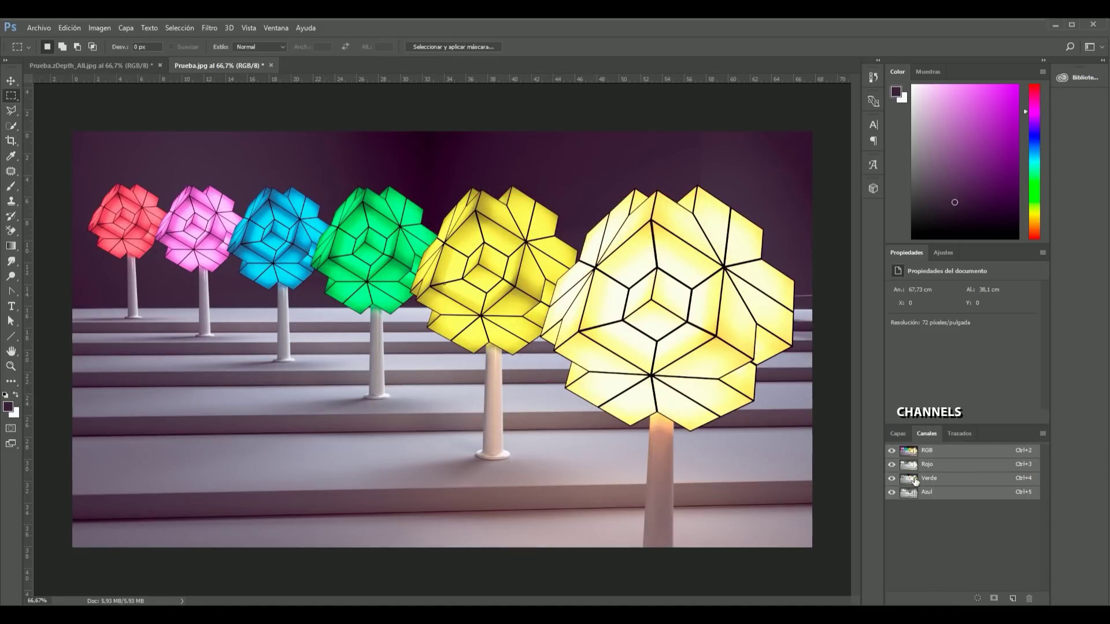
left_click(1012, 598)
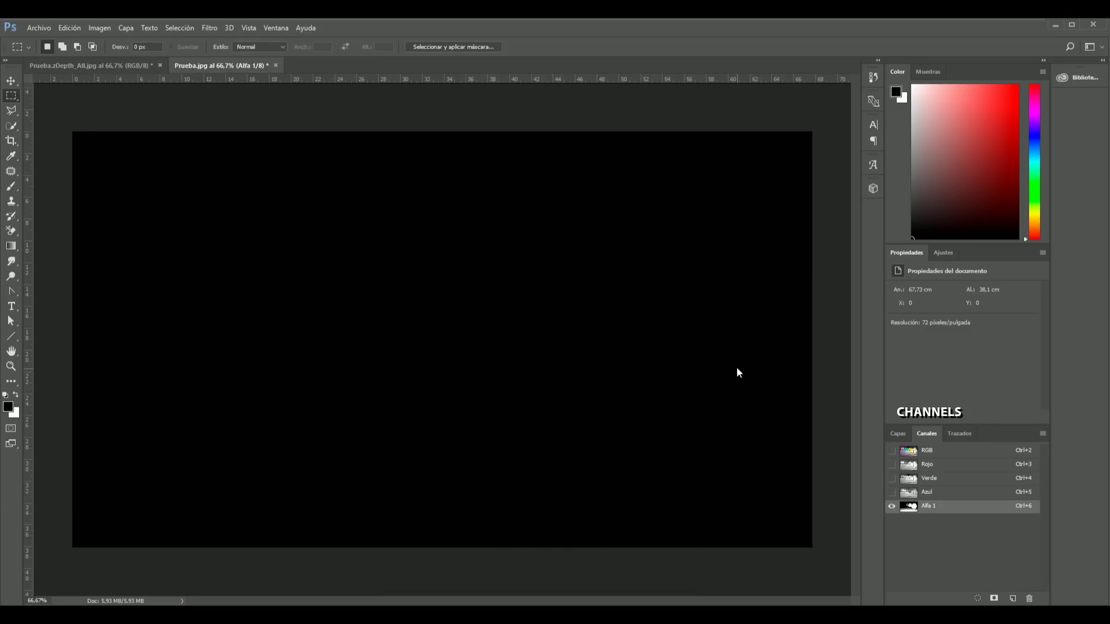
key("ctrl+v")
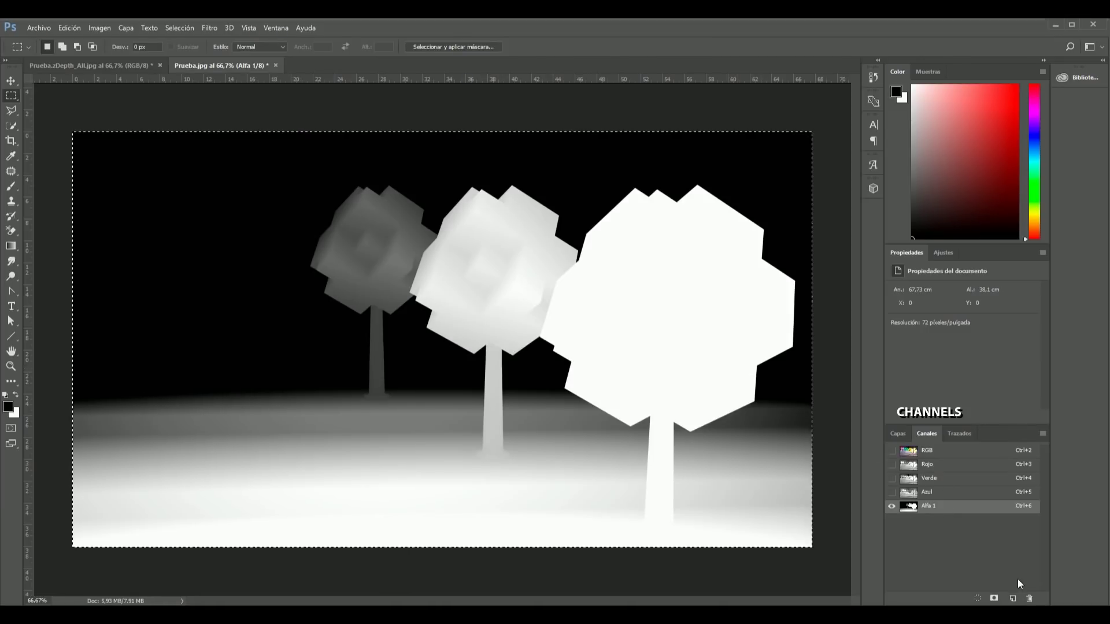
Add a second alpha channel to Prueba.jpg and paste the full image from Prueba.zDepth_All.jpg into it.
left_click(1012, 598)
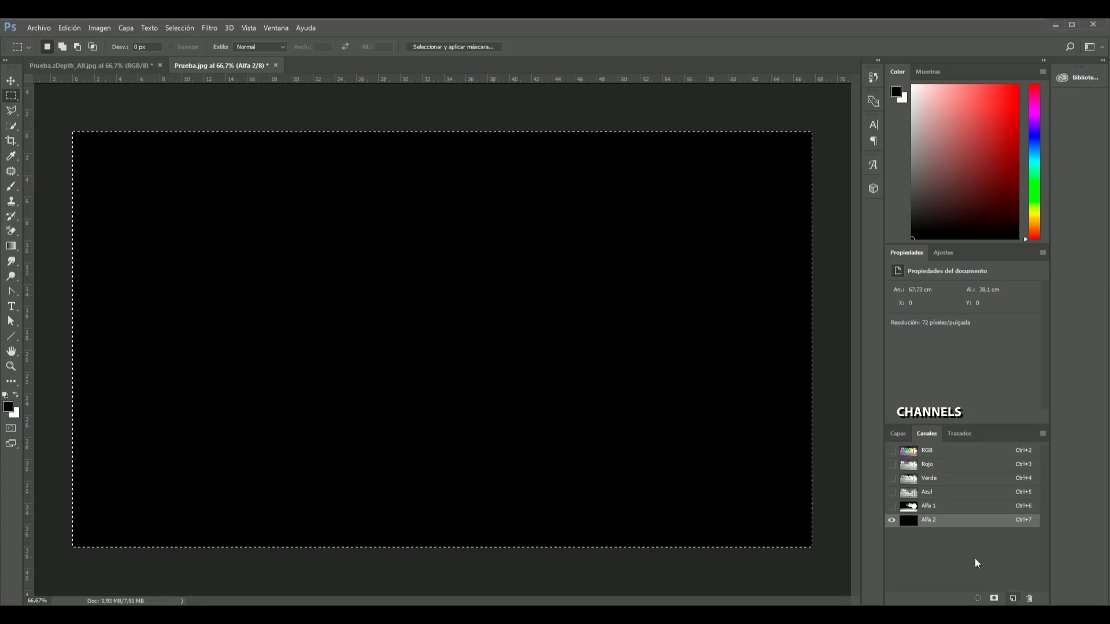
left_click(84, 66)
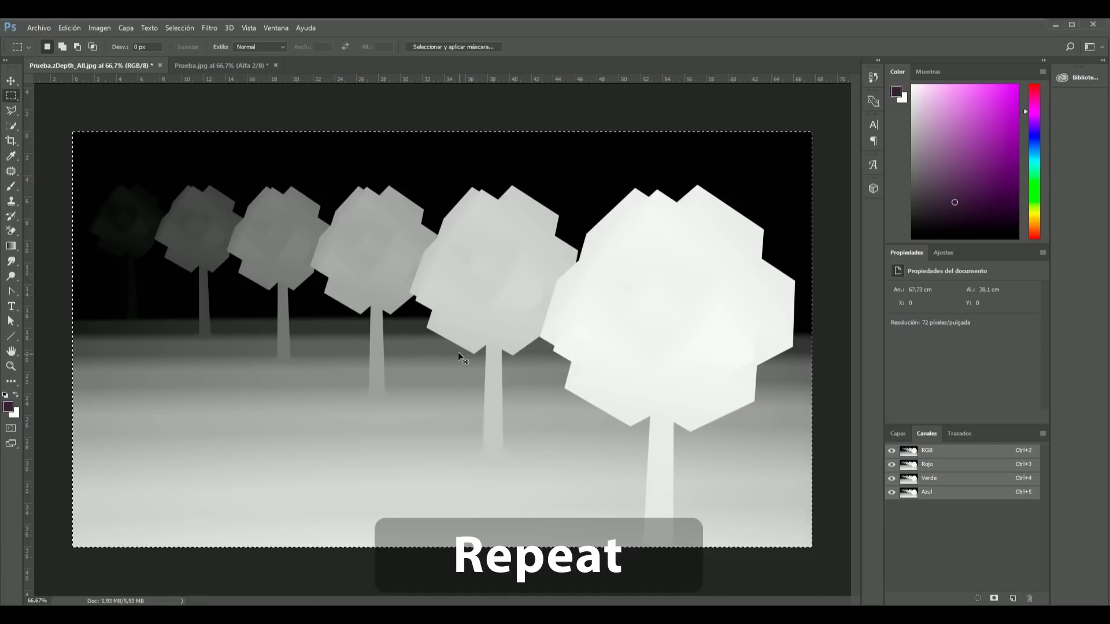
key("F7")
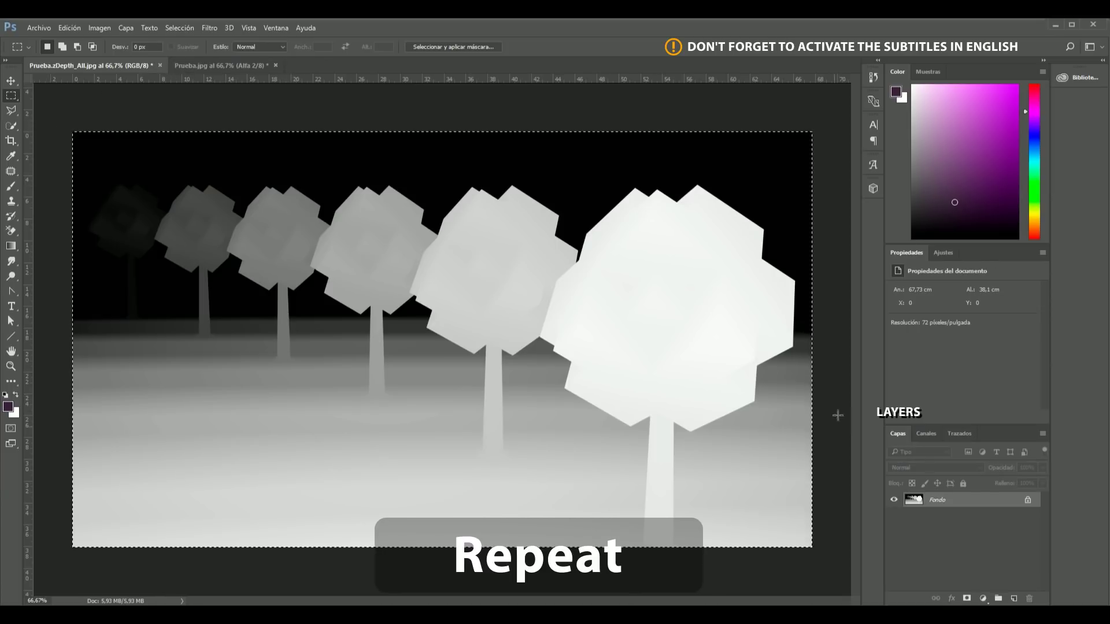
left_click(220, 65)
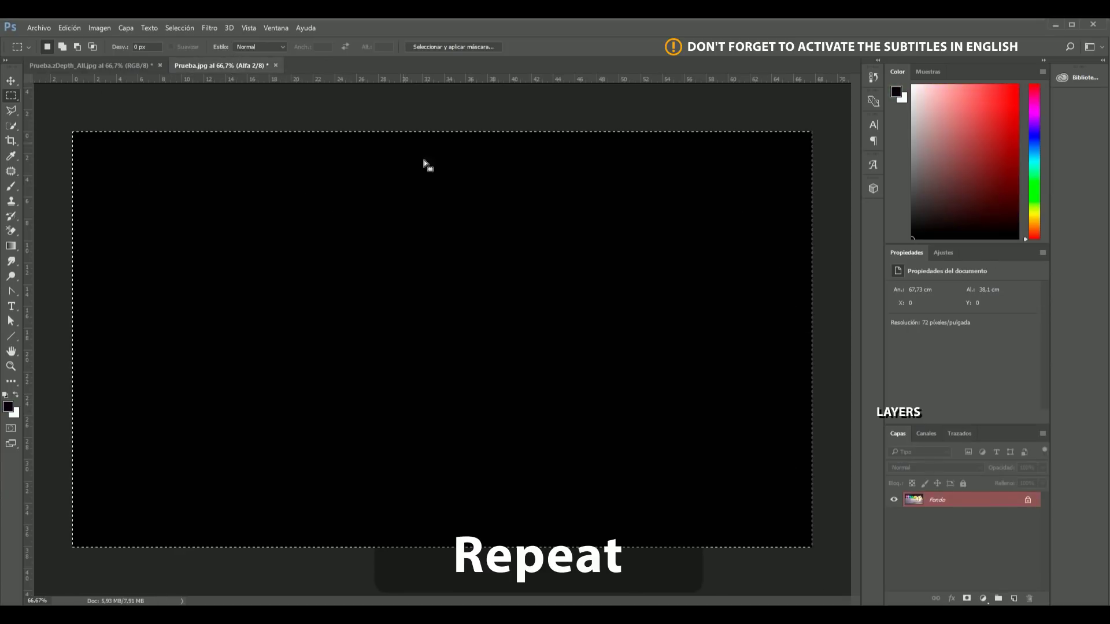
left_click(926, 434)
Rename the two alpha channels NEAR and ALL to match their depth images.
left_click(926, 506)
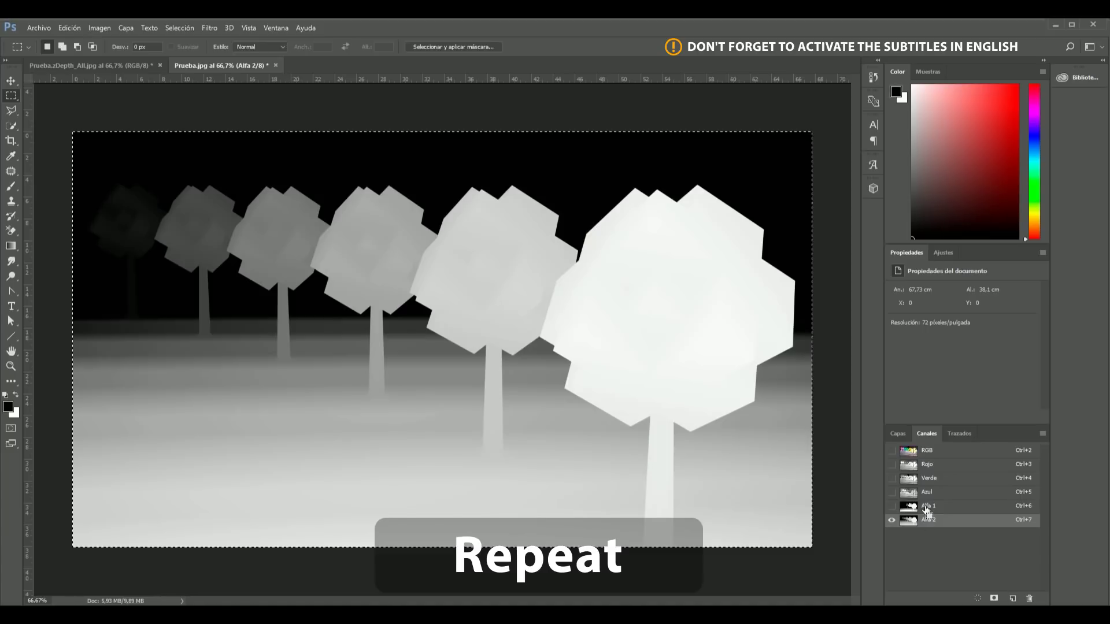
double_click(937, 506)
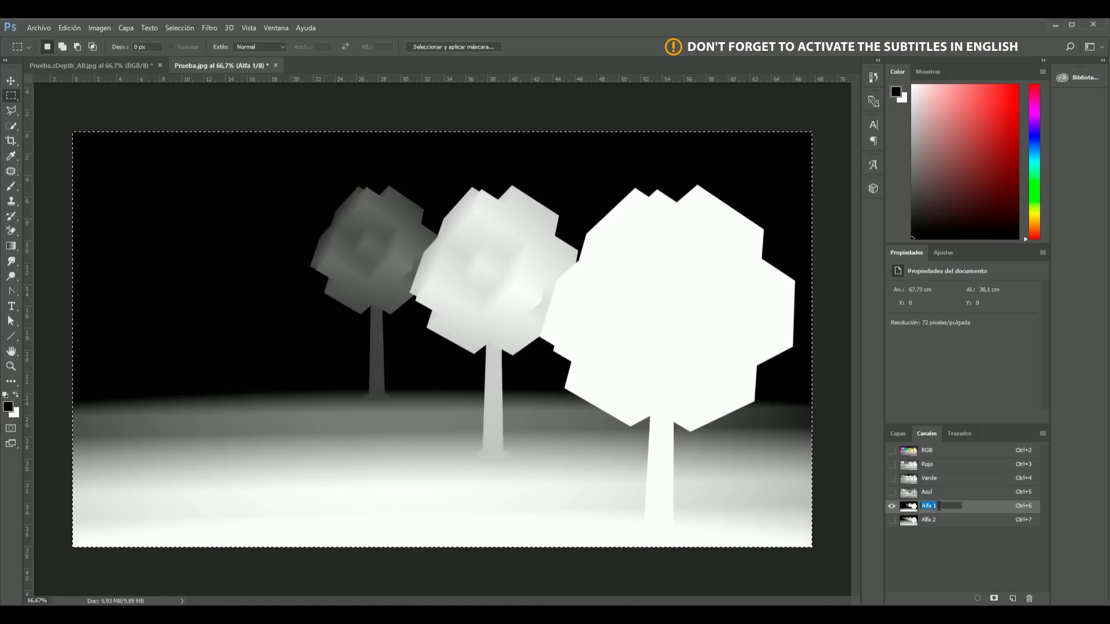
type("NEAR")
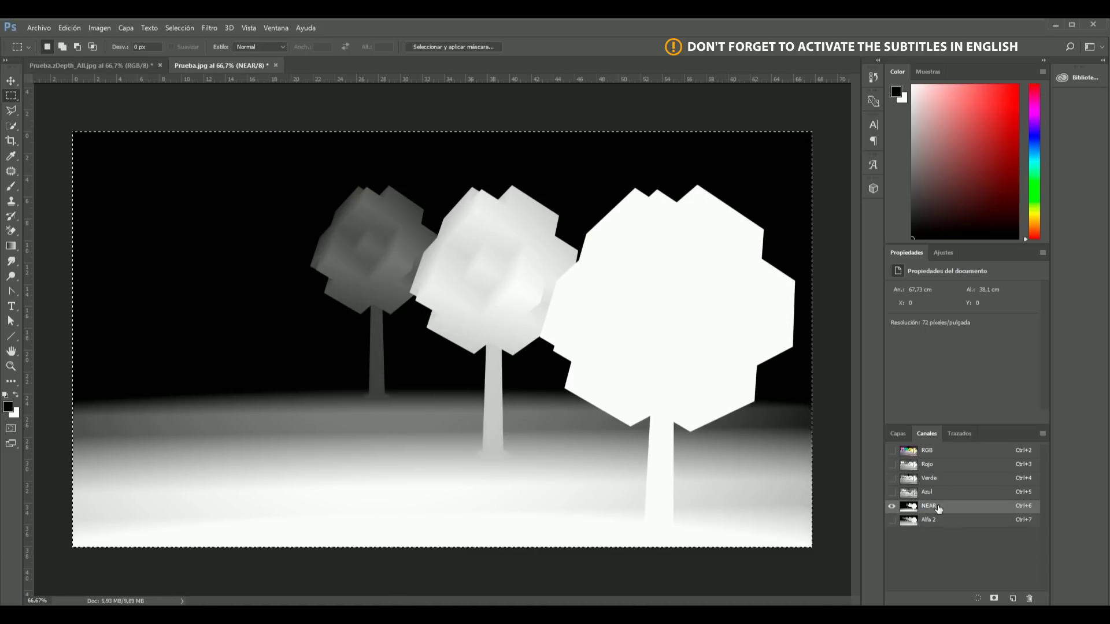
double_click(933, 521)
type("ALL")
key("Return")
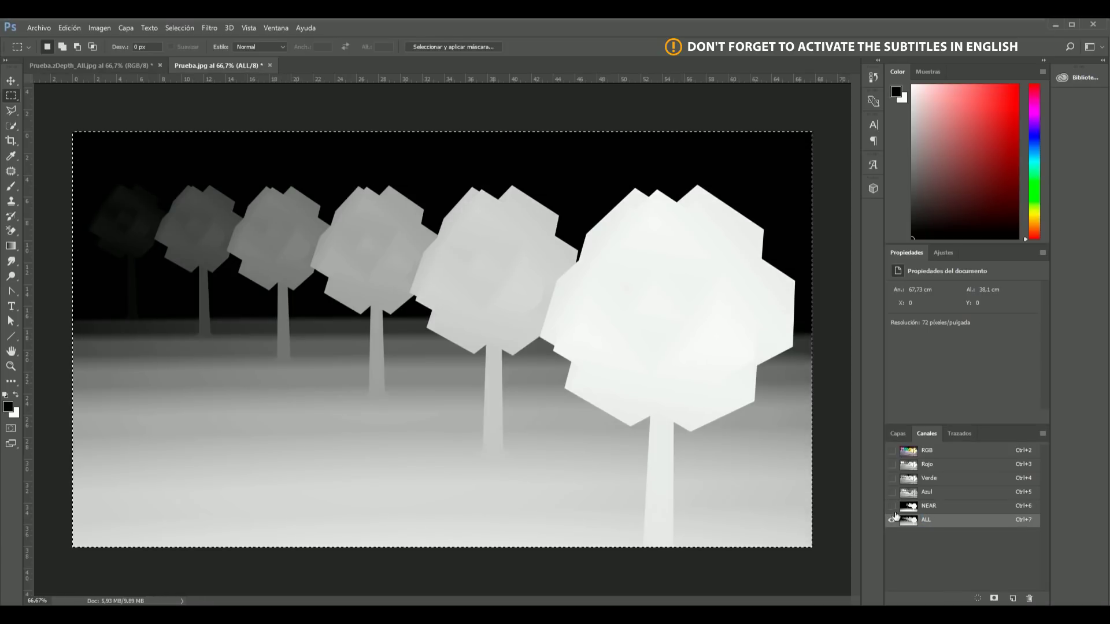
Show the RGB composite with the ALL channel hidden and convert the locked background into an editable layer.
left_click(890, 451)
left_click(892, 520)
left_click(899, 434)
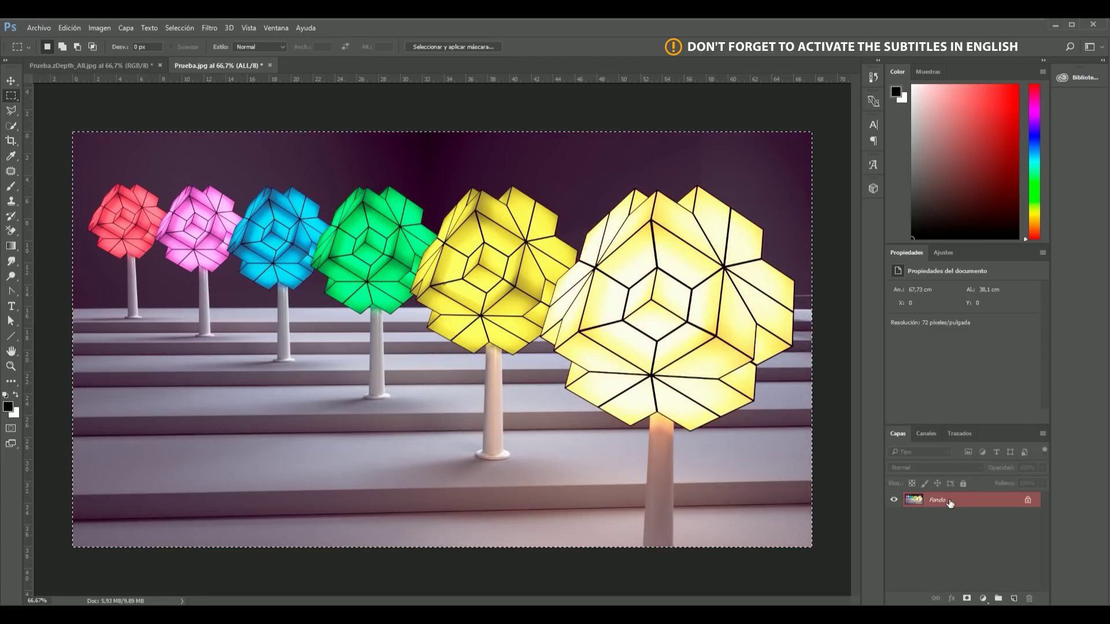
double_click(949, 501)
left_click(664, 197)
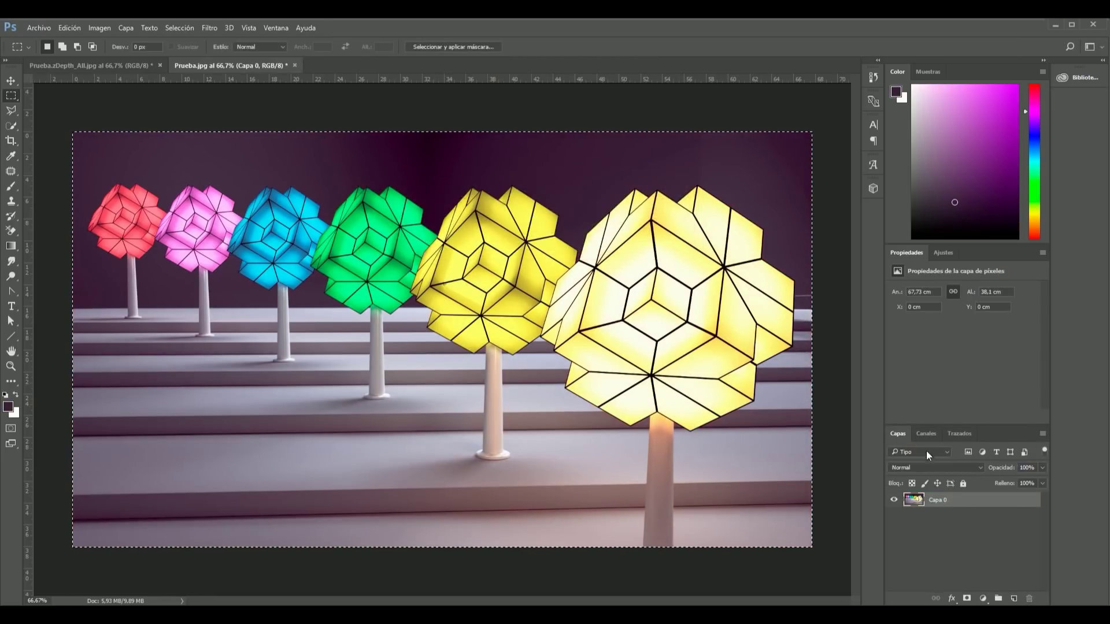
Start a Lens Blur on the colour render layer, using the NEAR channel as the depth map source.
left_click(188, 28)
mouse_move(214, 27)
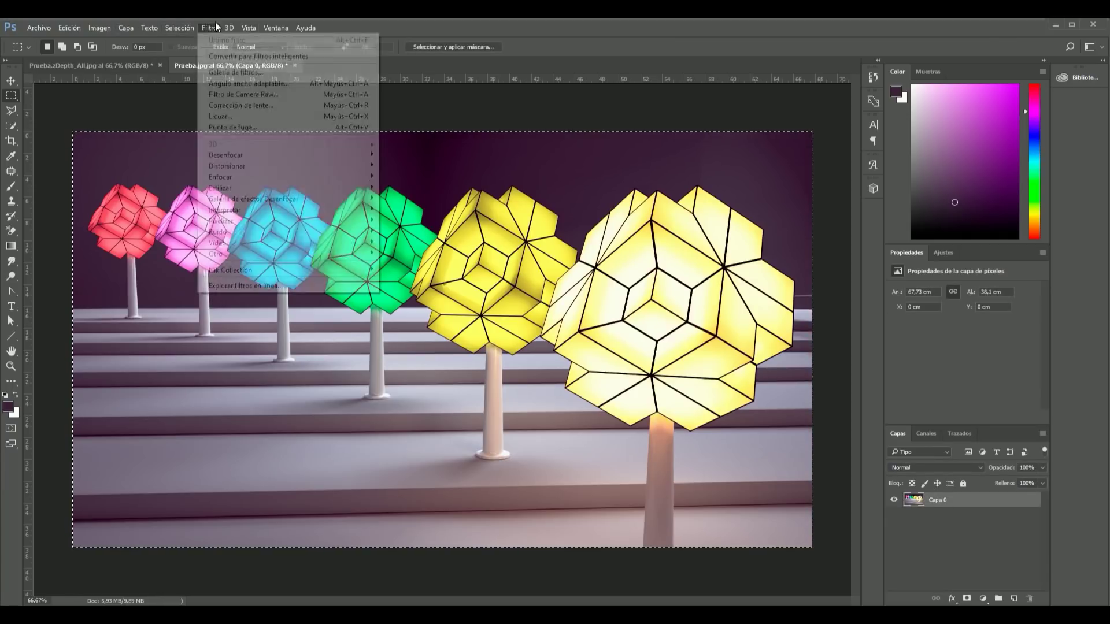
mouse_move(267, 169)
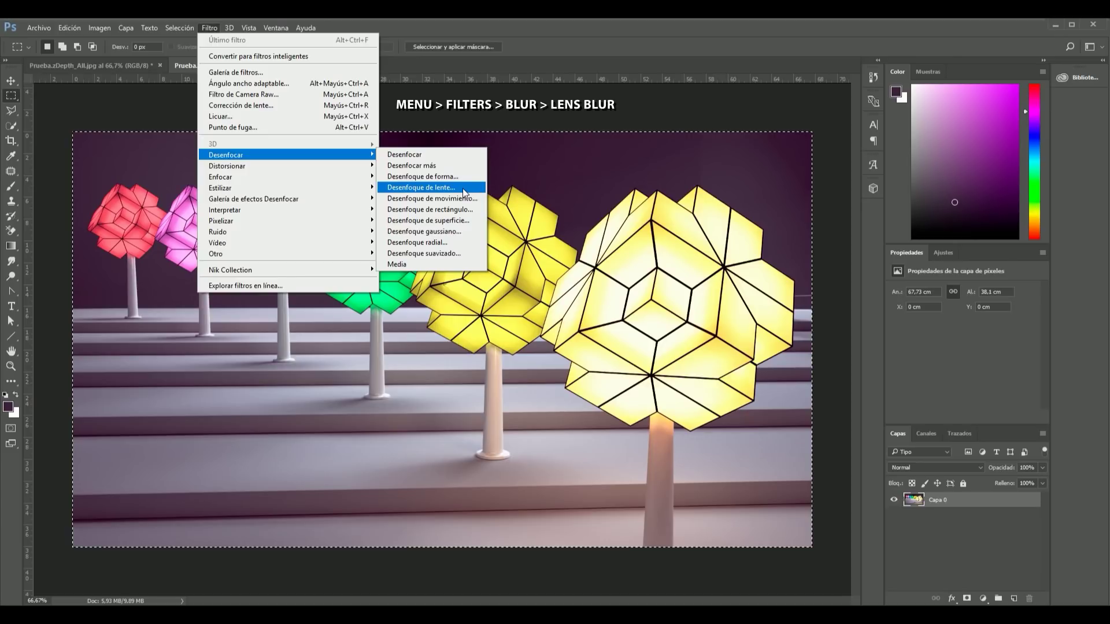
left_click(463, 189)
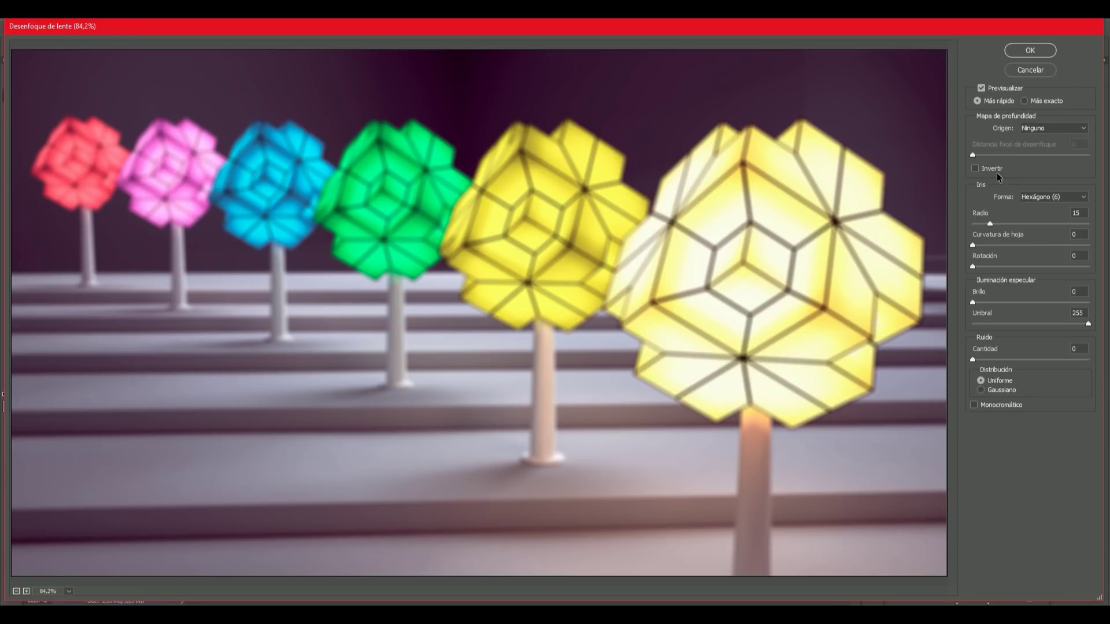
left_click(1042, 131)
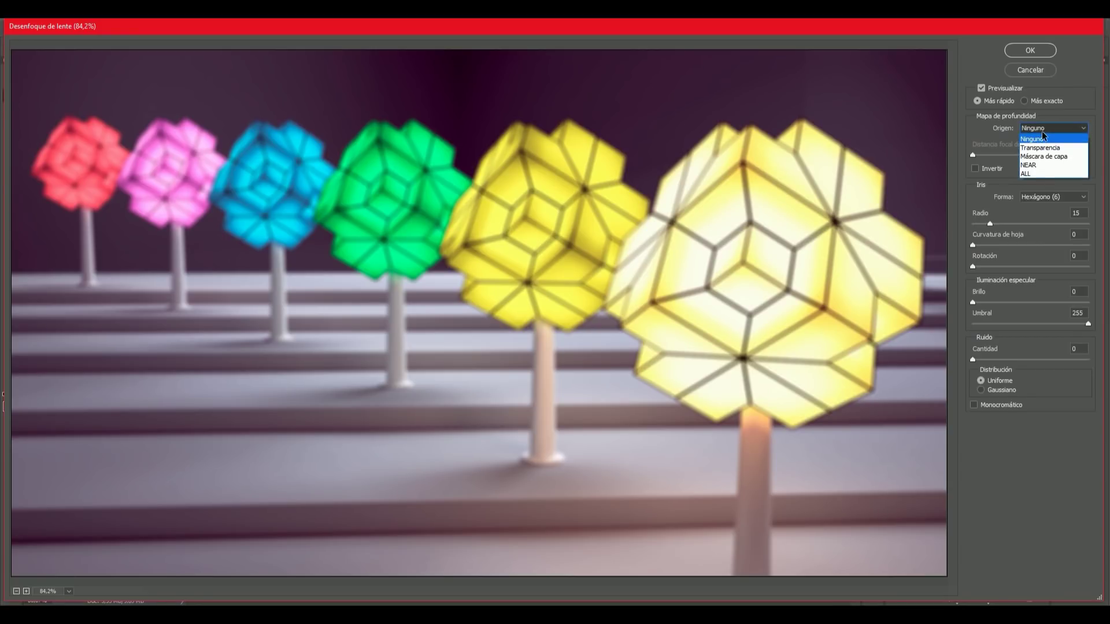
left_click(1060, 166)
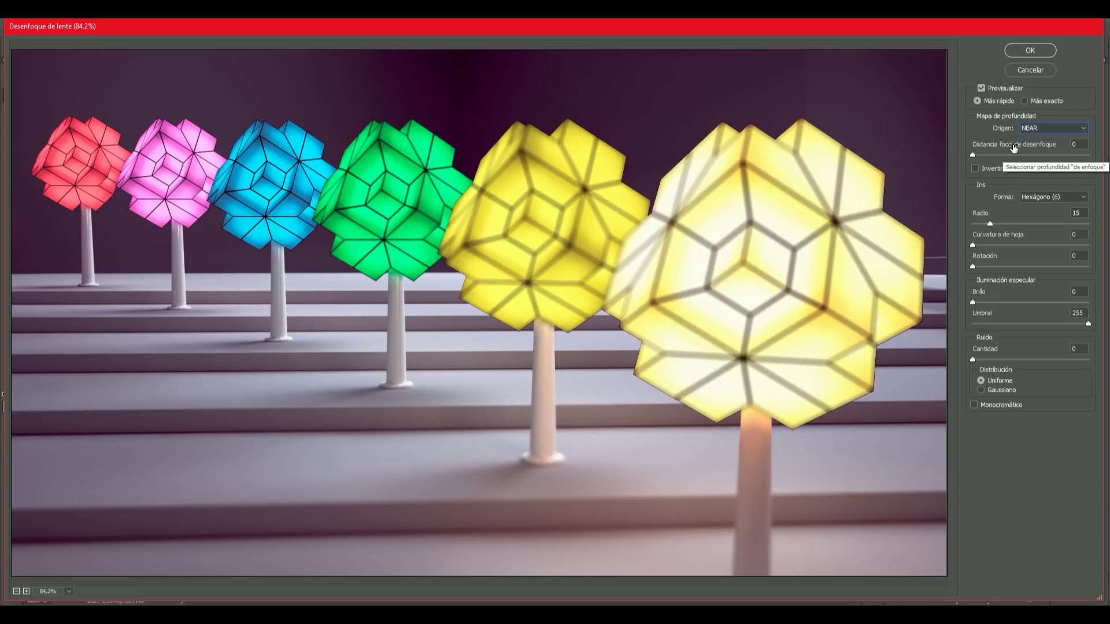
Try inverting the depth map, turn the inversion back off, and set the blur focal distance to 255.
left_click(987, 168)
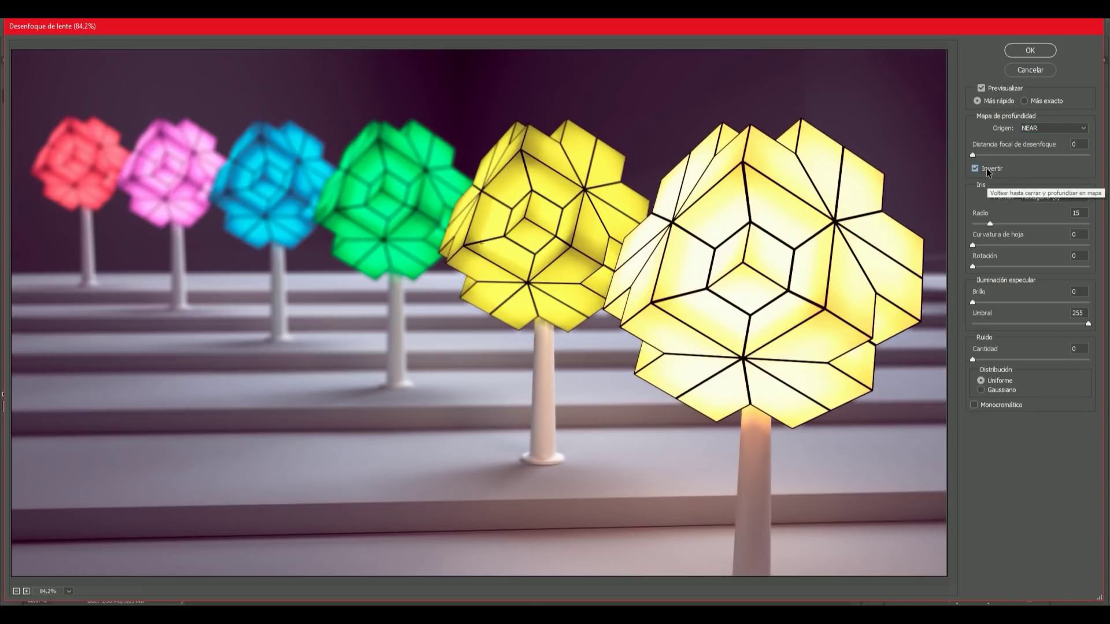
left_click(987, 167)
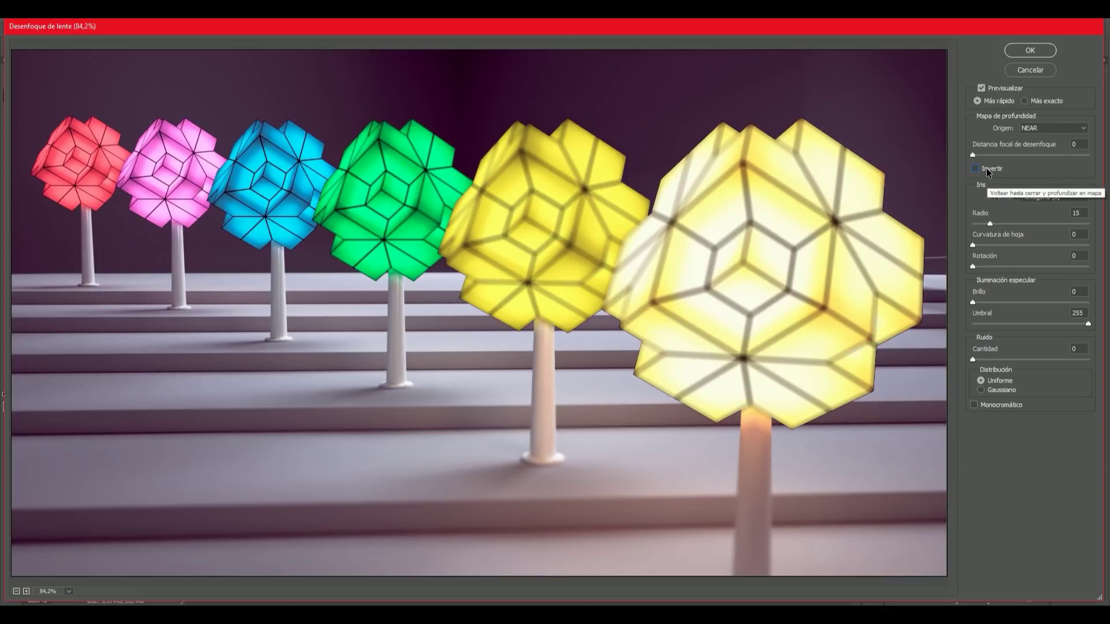
double_click(1082, 144)
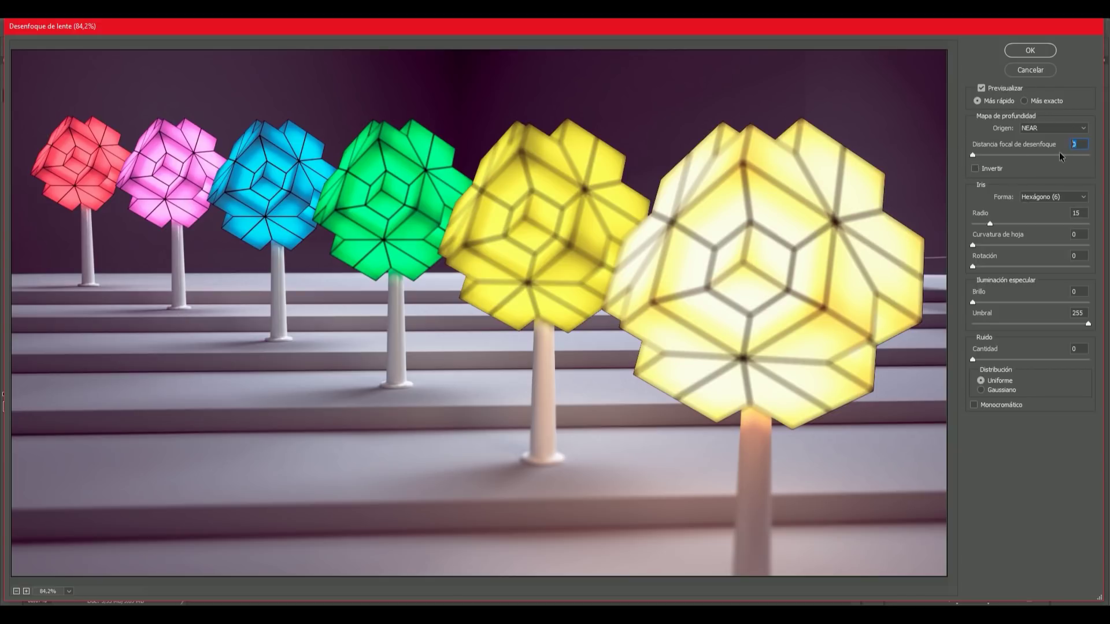
left_click_drag(1071, 156, 1108, 157)
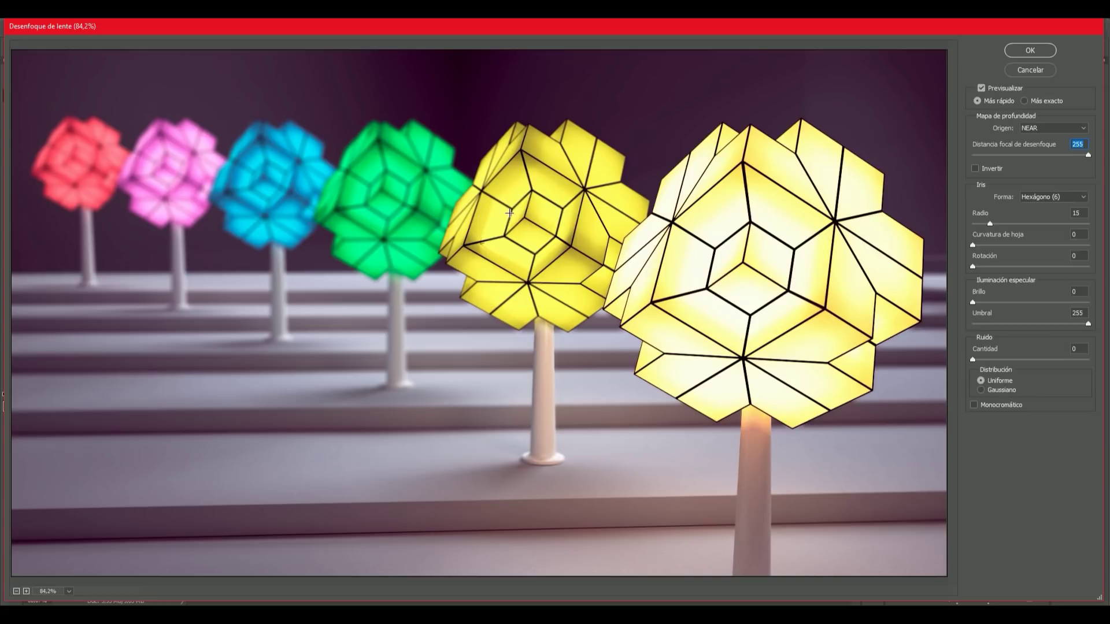
Try a focal distance of 221, then focus the blur on the green tree, the farthest red tree and the nearest tree.
left_click(1073, 154)
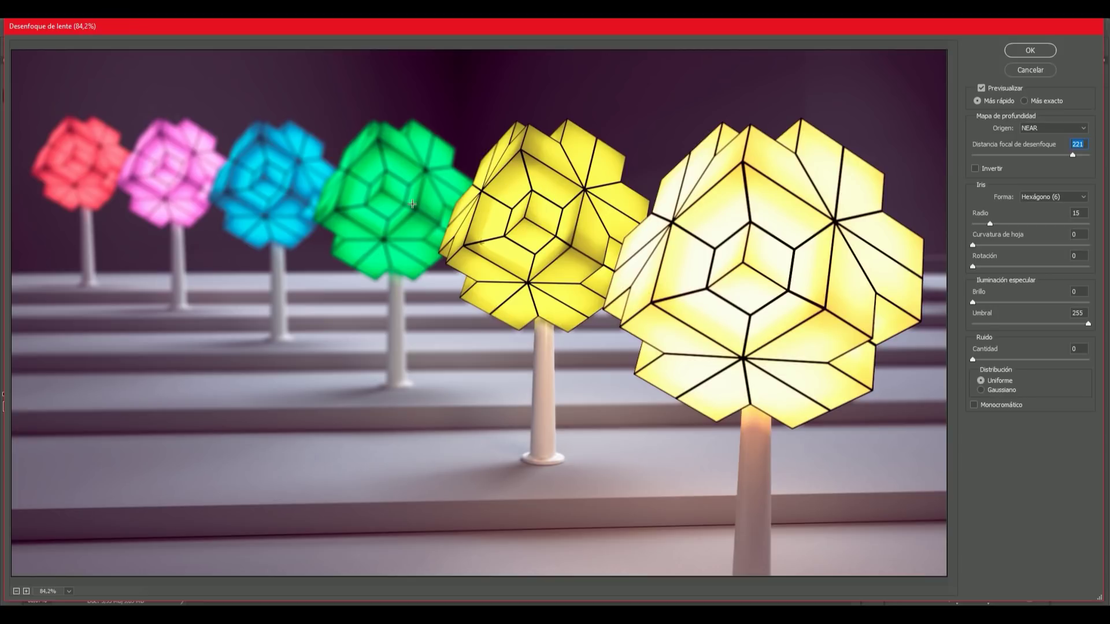
left_click(384, 192)
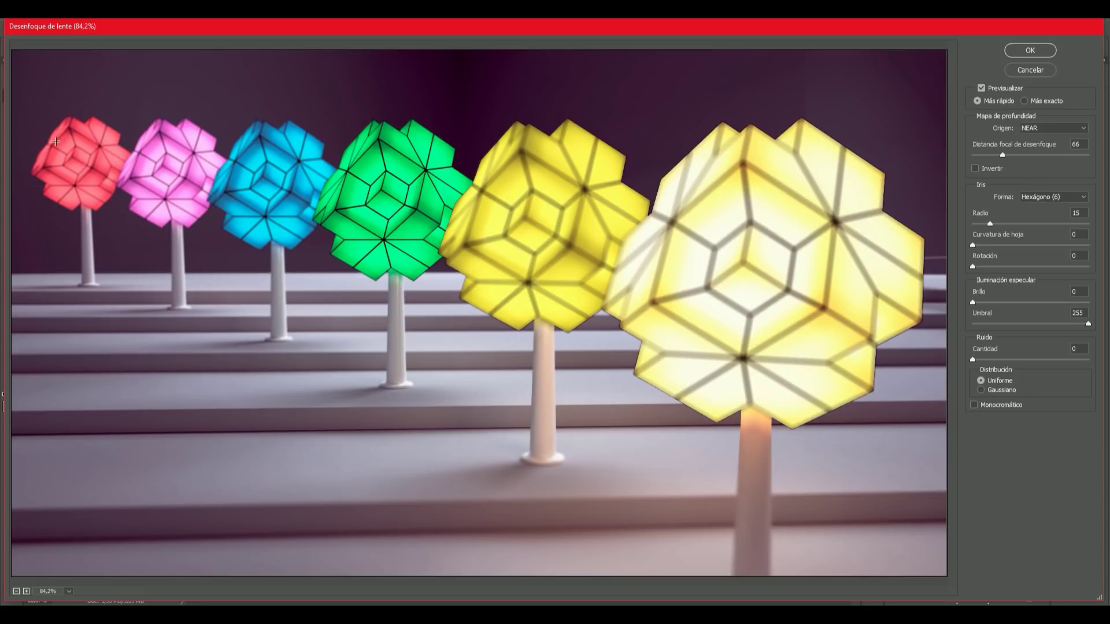
left_click(72, 157)
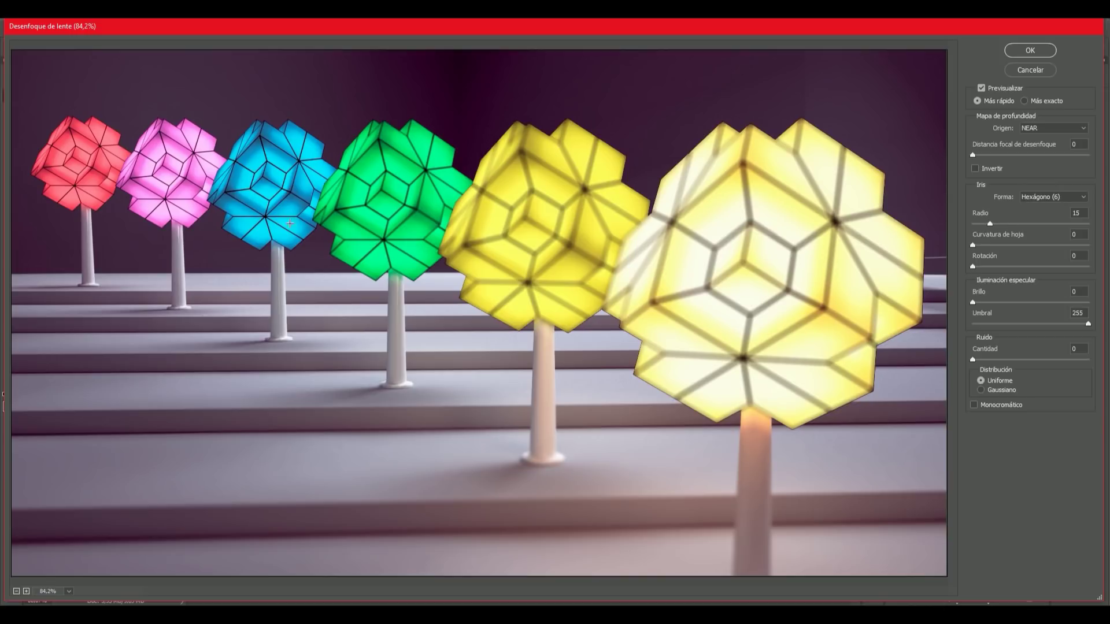
left_click(745, 263)
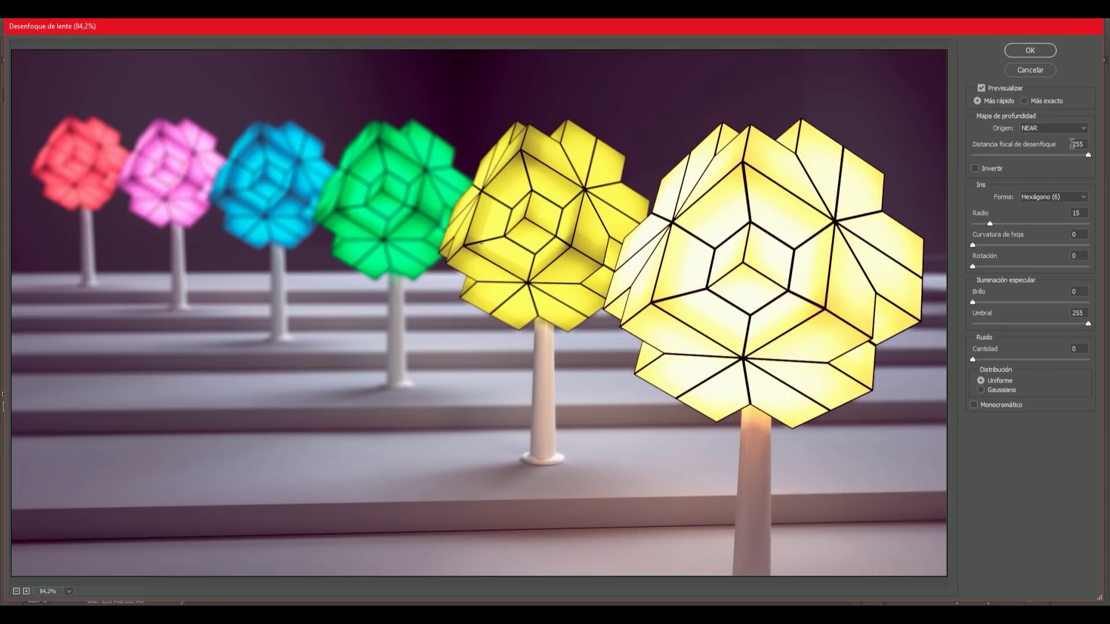
Set the lens blur radius to 27 and place the focus on the farthest red tree.
left_click(991, 223)
left_click(1003, 224)
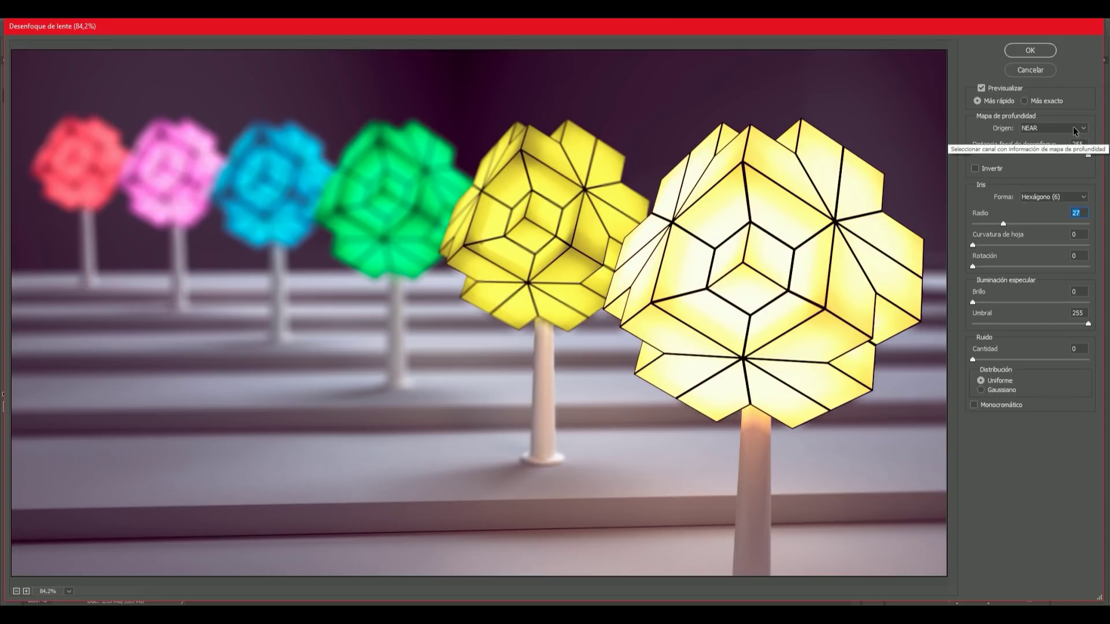
left_click(74, 159)
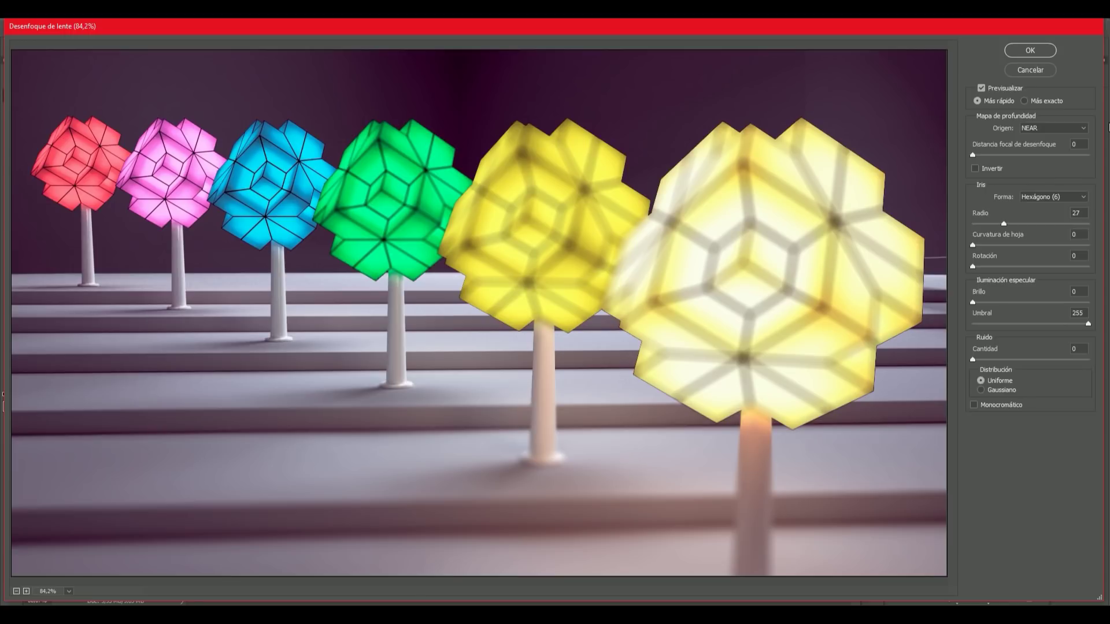
Use the ALL channel as the depth map source and test the focus on the nearest tree and the pink tree.
left_click(1082, 128)
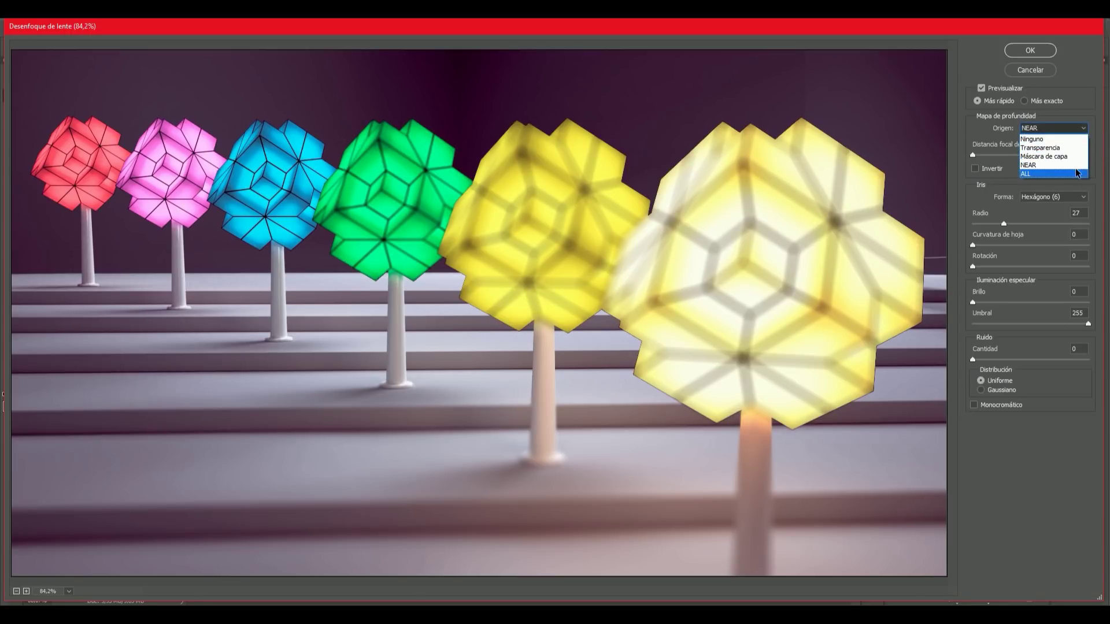
left_click(1077, 172)
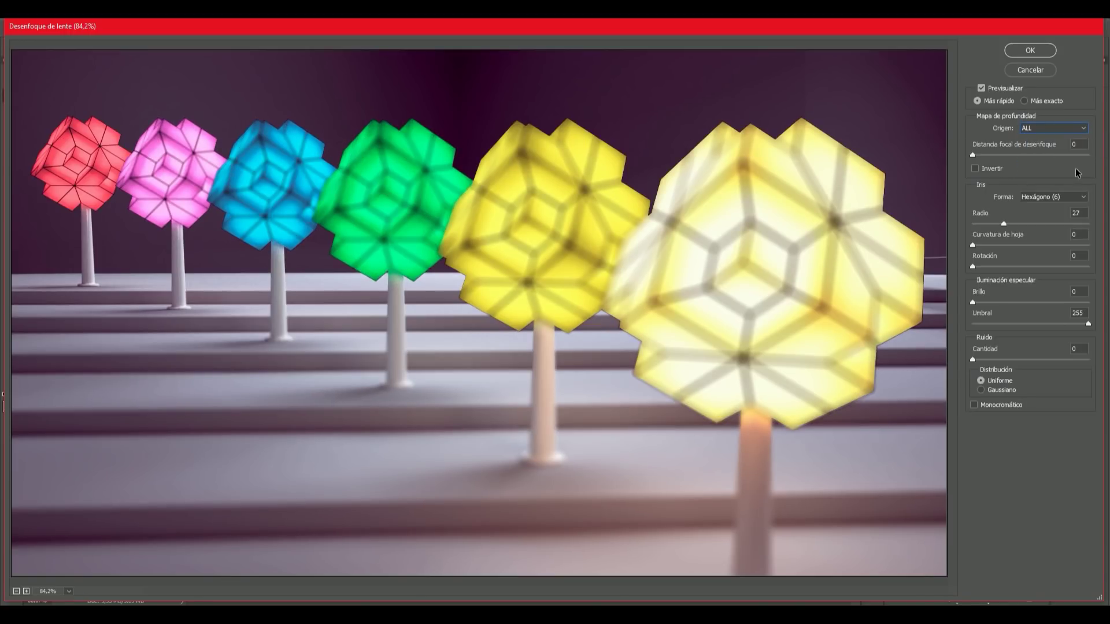
left_click(746, 260)
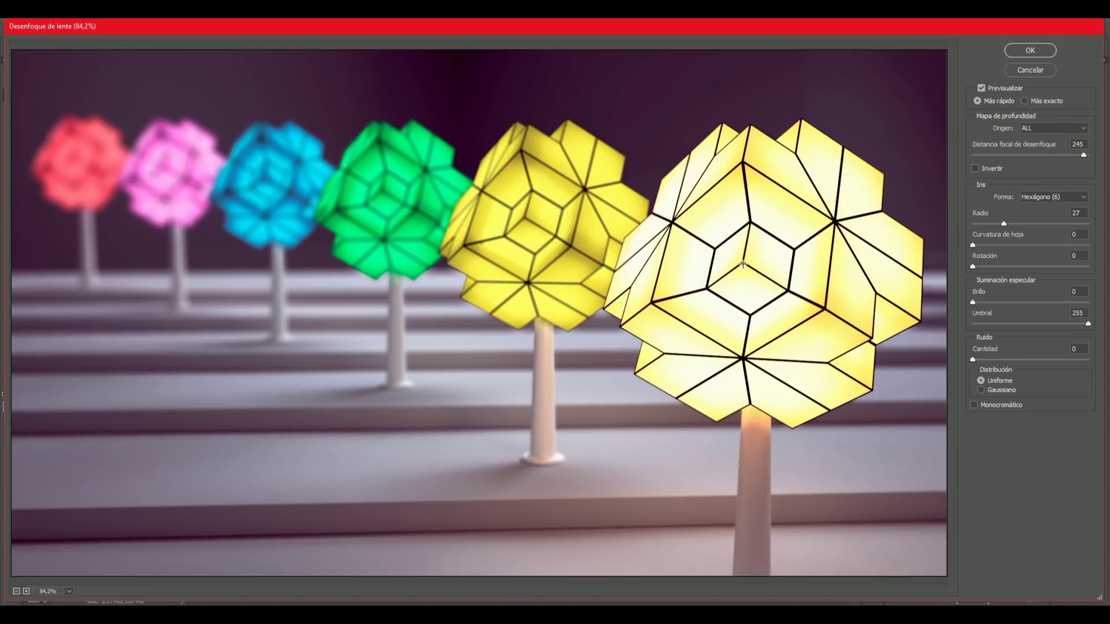
left_click(164, 169)
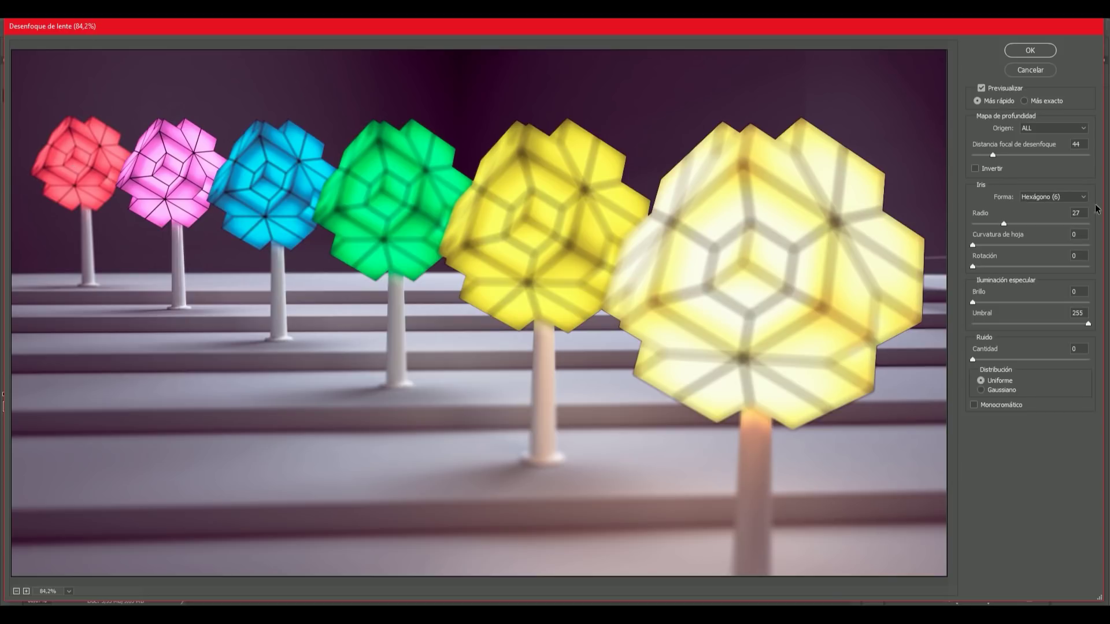
Set the iris blade curvature to 9 and the blur radius to 55.
left_click(982, 245)
left_click(1013, 223)
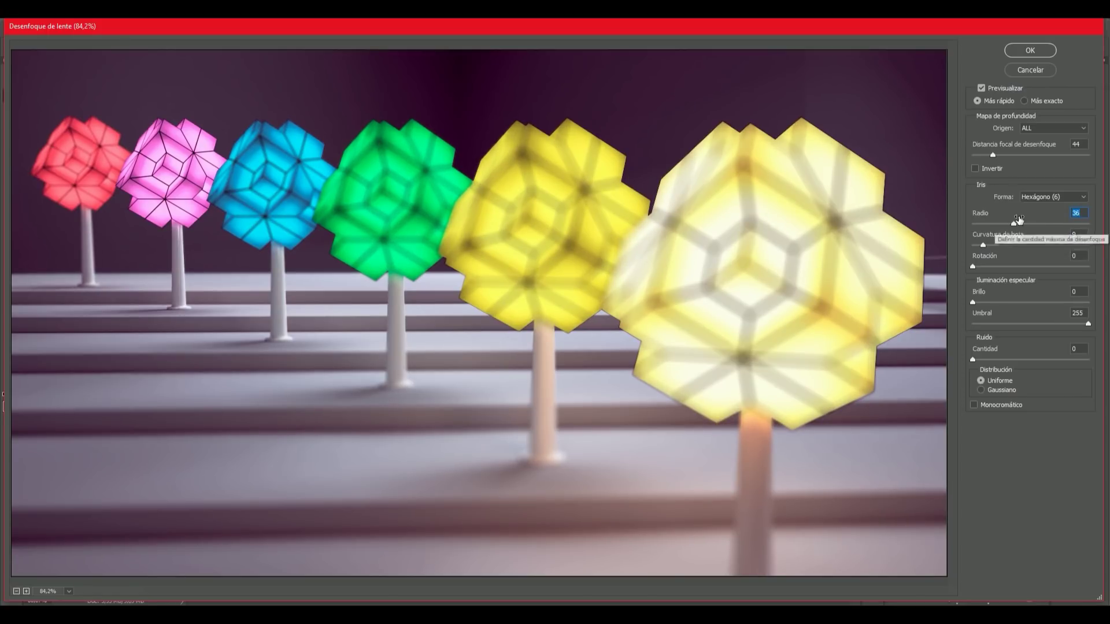
left_click(1037, 223)
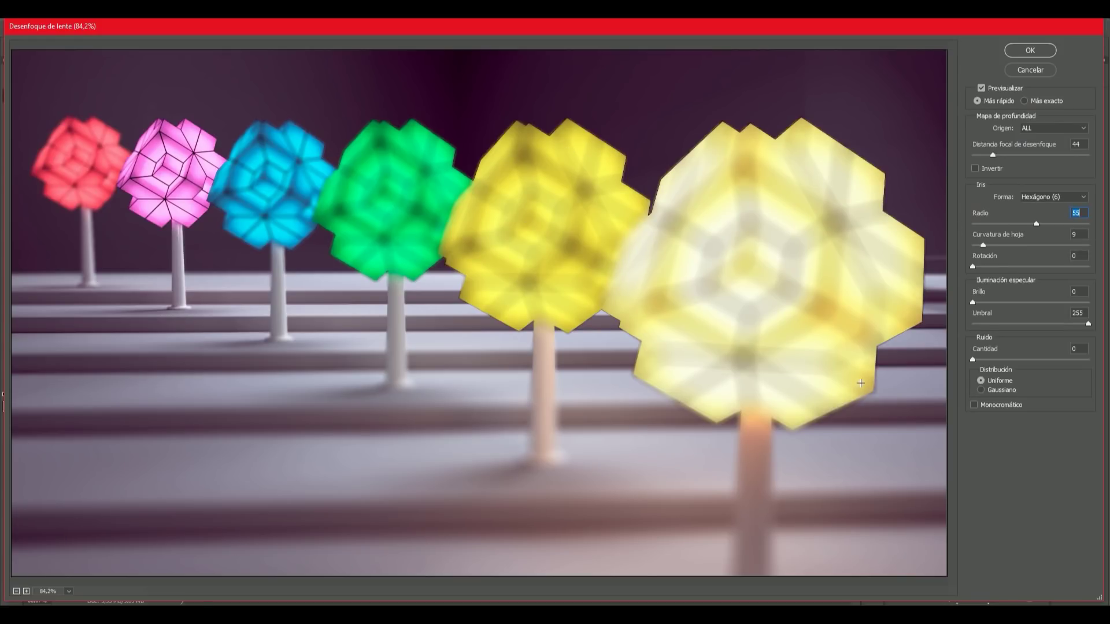
Choose Gaussian noise distribution, try a noise amount of 11 and return the amount to 0.
left_click(981, 390)
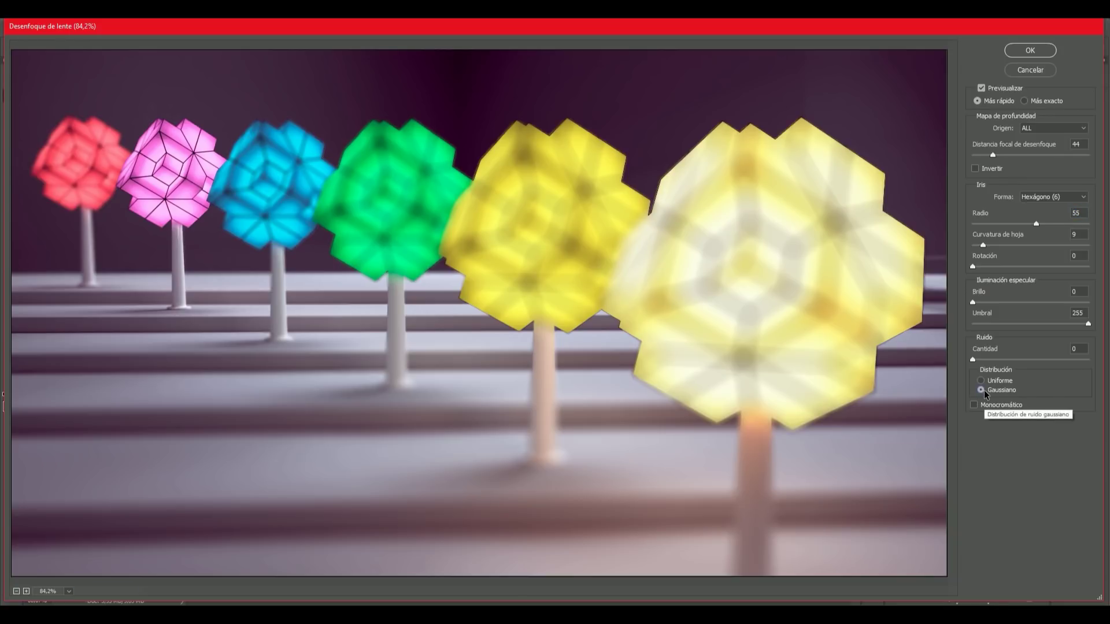
left_click(985, 359)
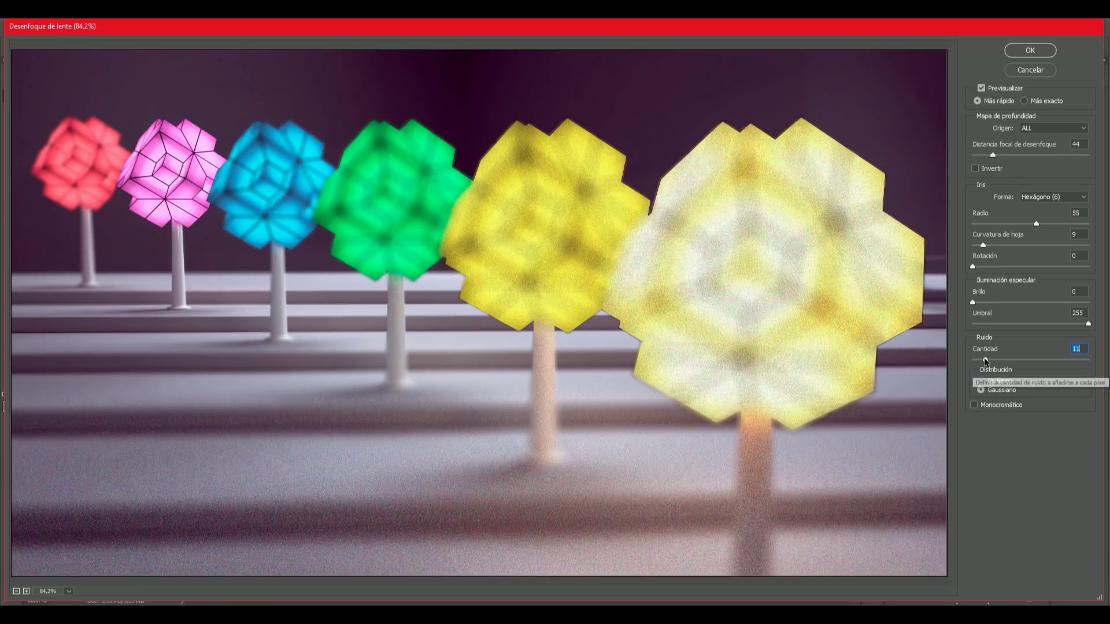
left_click_drag(981, 359, 966, 359)
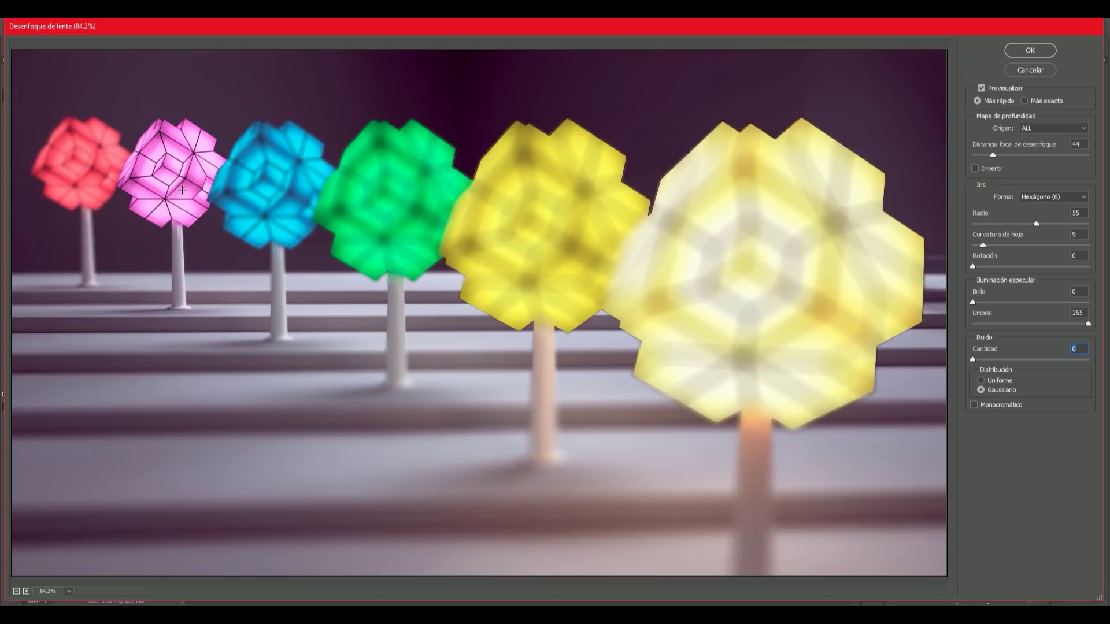
Move the focus point through the trees from the farthest red one, ending on the nearest yellow tree.
left_click(76, 160)
left_click(265, 176)
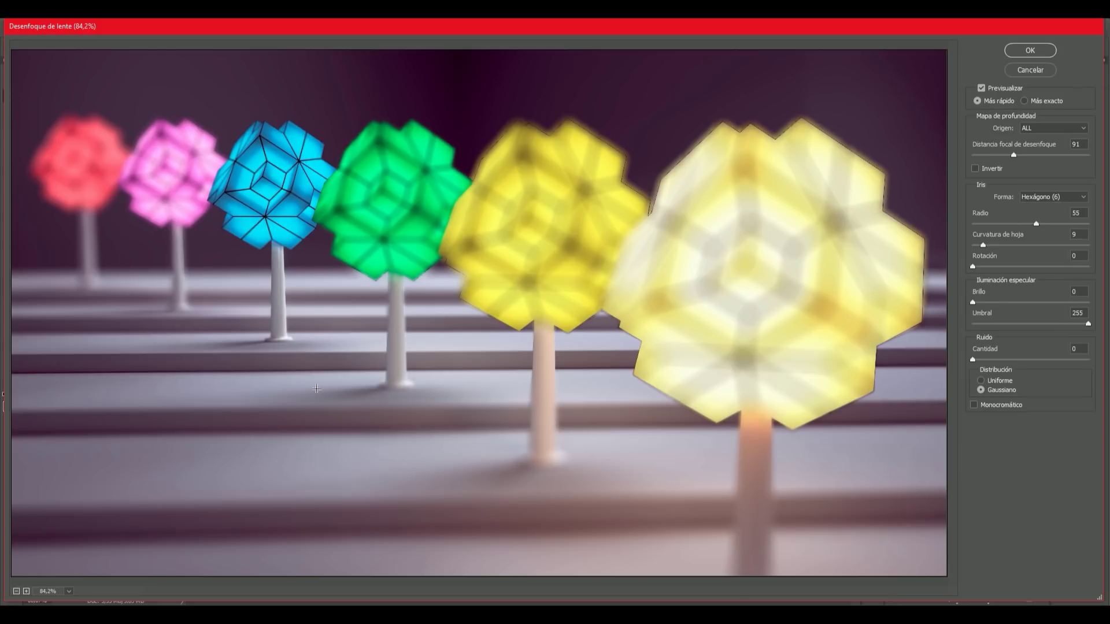
left_click(344, 410)
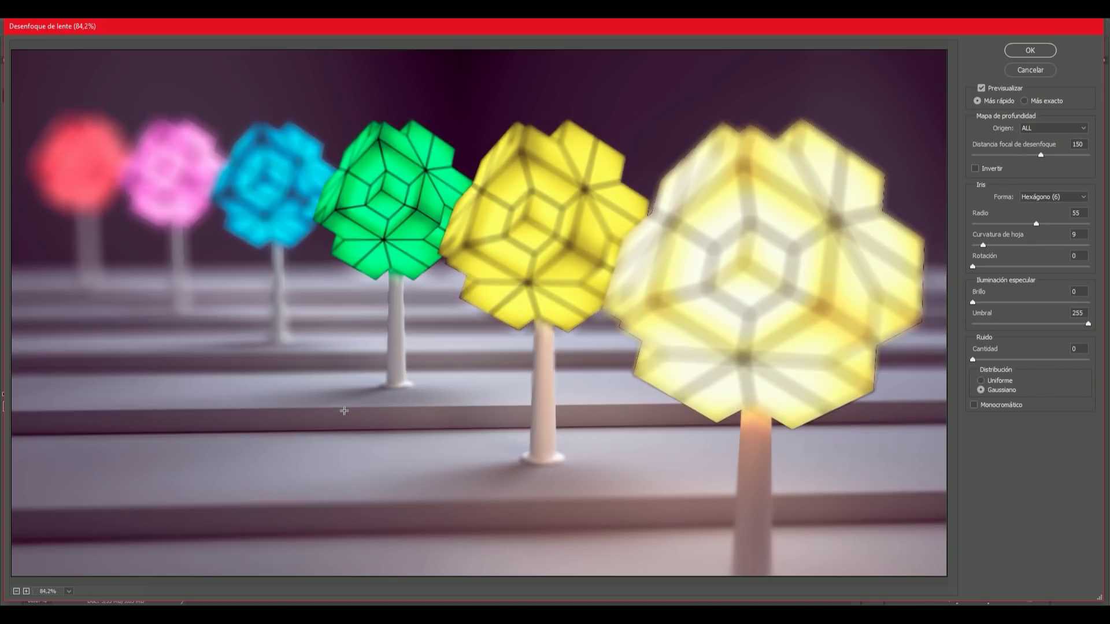
left_click(544, 332)
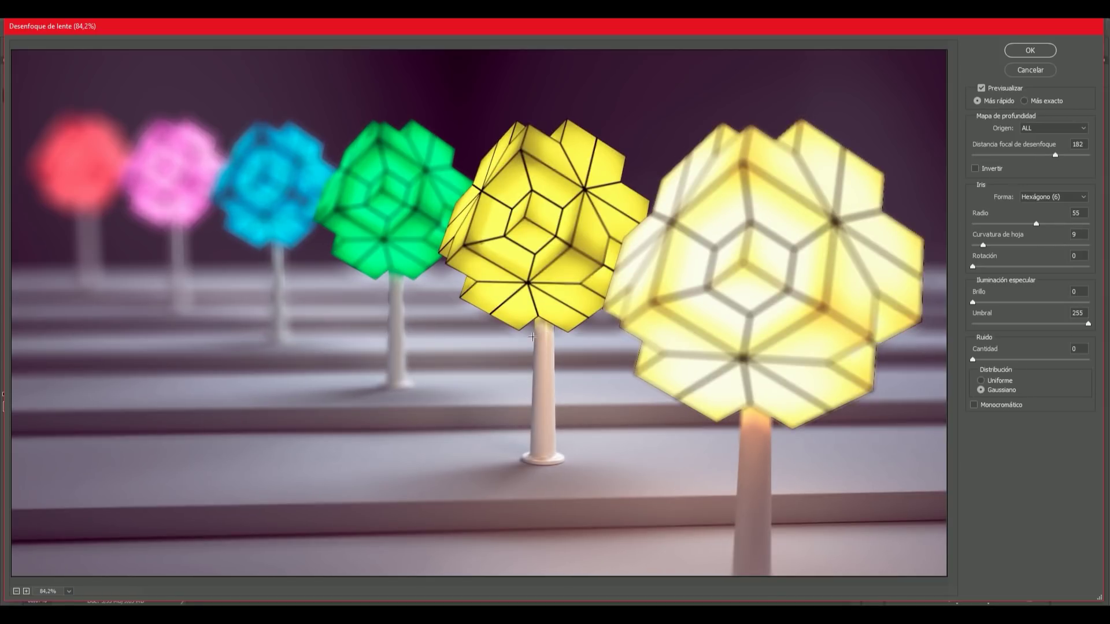
left_click(569, 246)
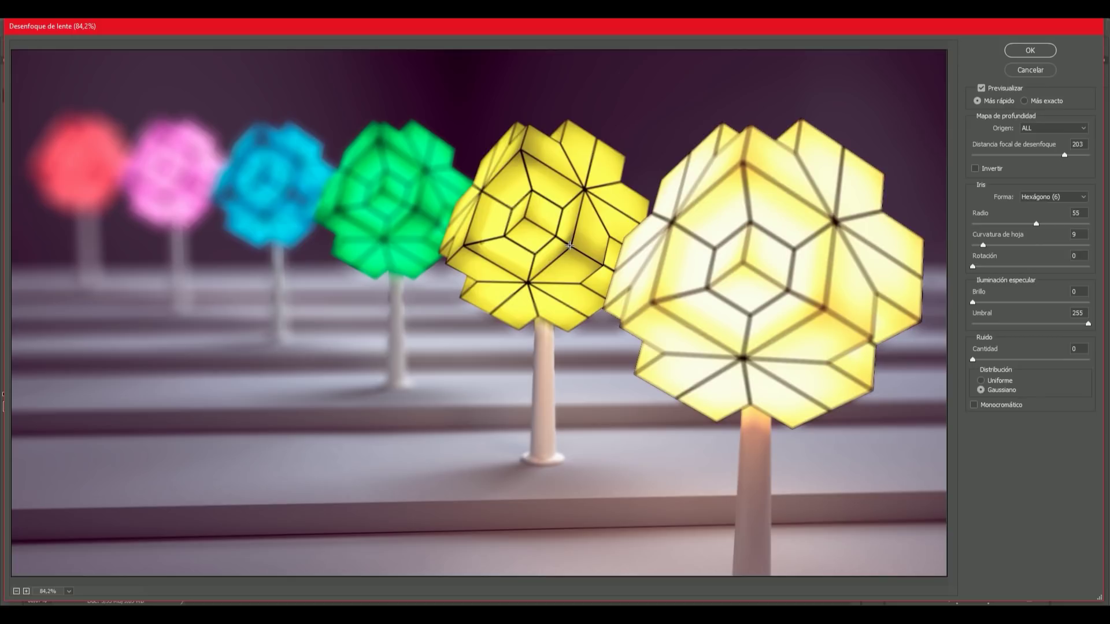
left_click(744, 261)
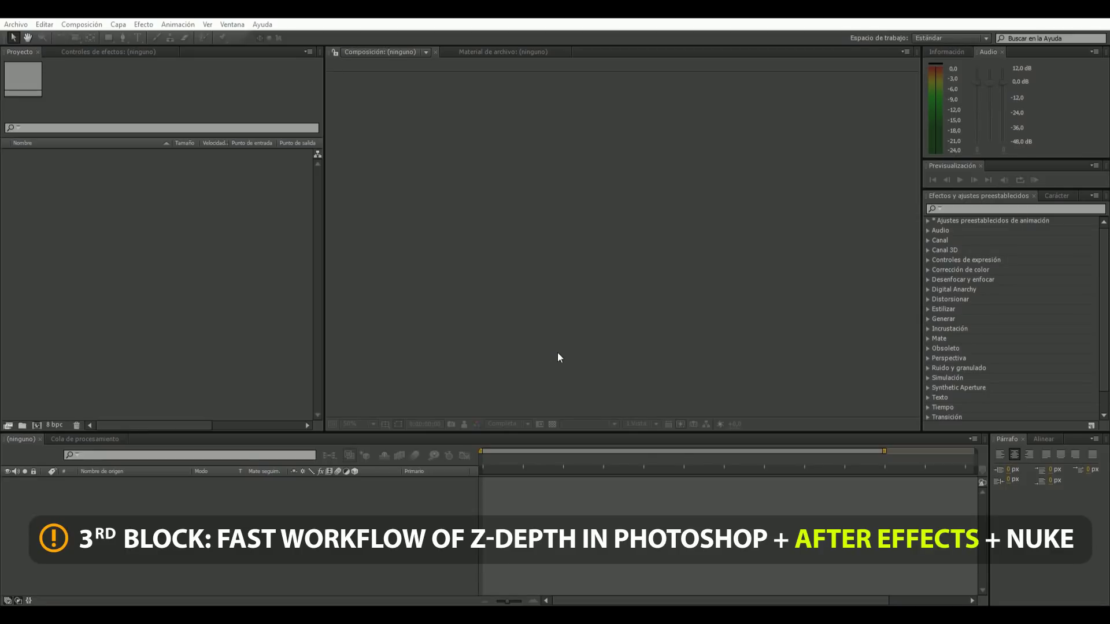
Switch to After Effects and import Prueba.jpg and Prueba.zDepth_All.jpg from the desktop as footage.
left_click(19, 25)
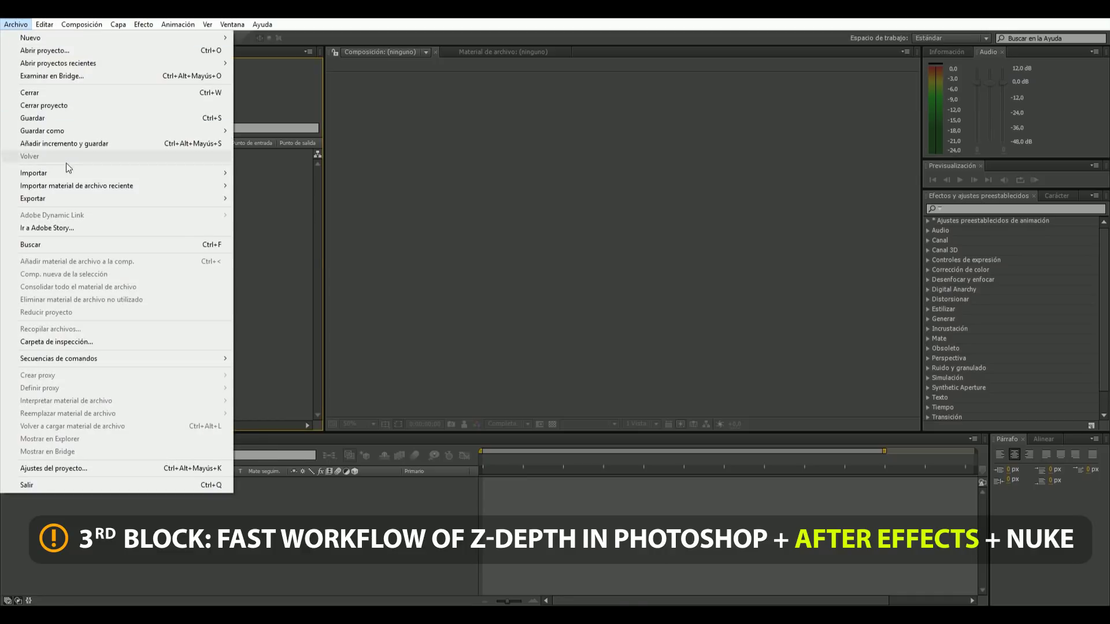
mouse_move(114, 172)
left_click(260, 173)
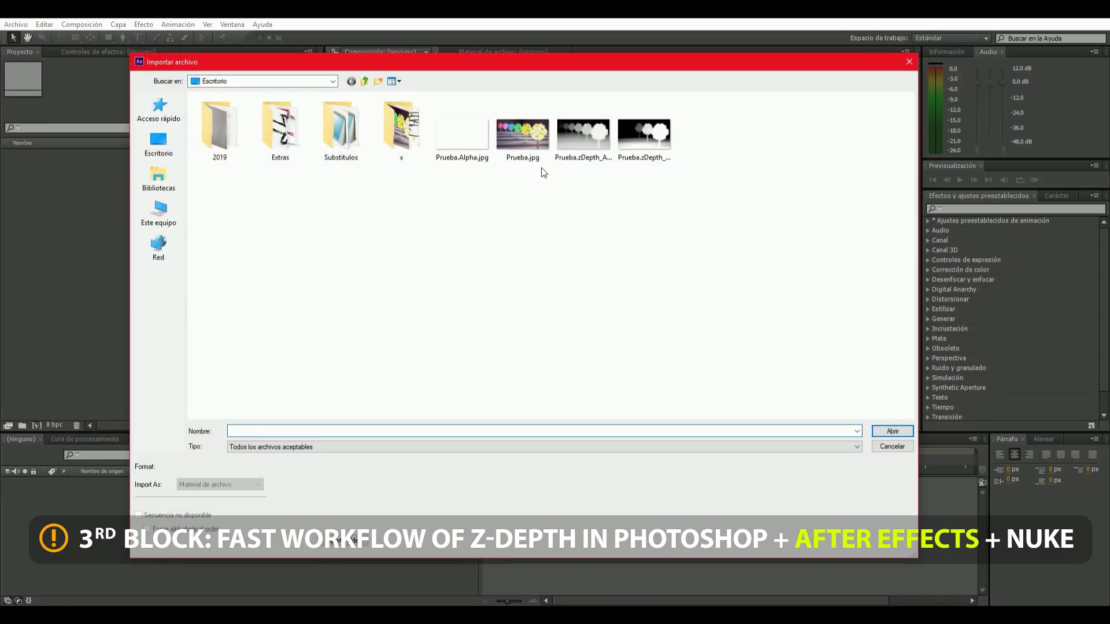
left_click(523, 139)
left_click(647, 140, "shift")
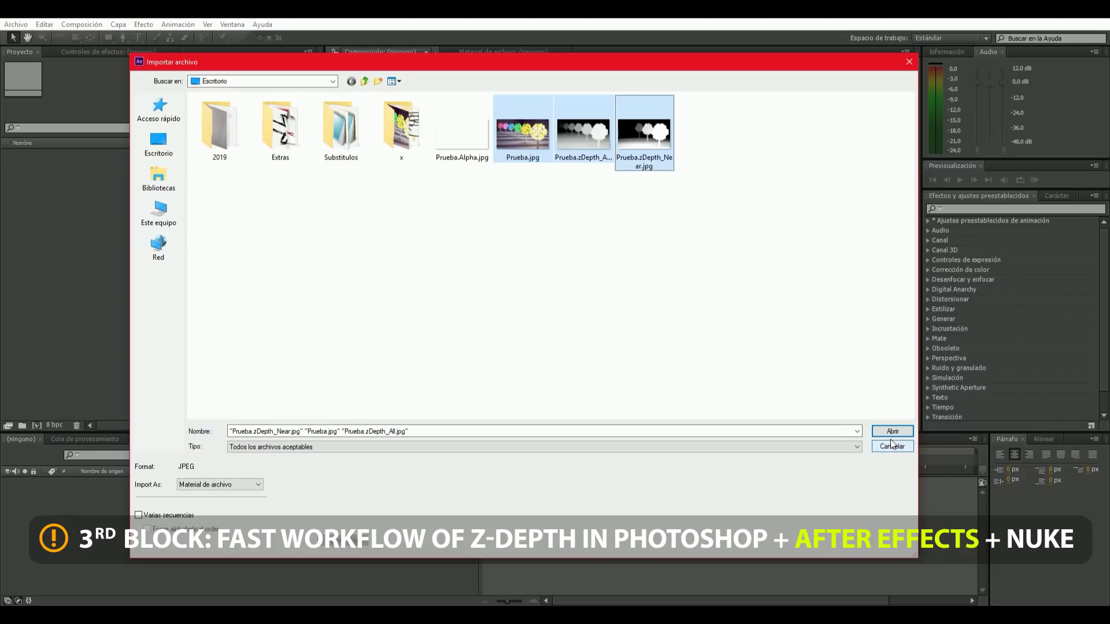
left_click(647, 135, "ctrl")
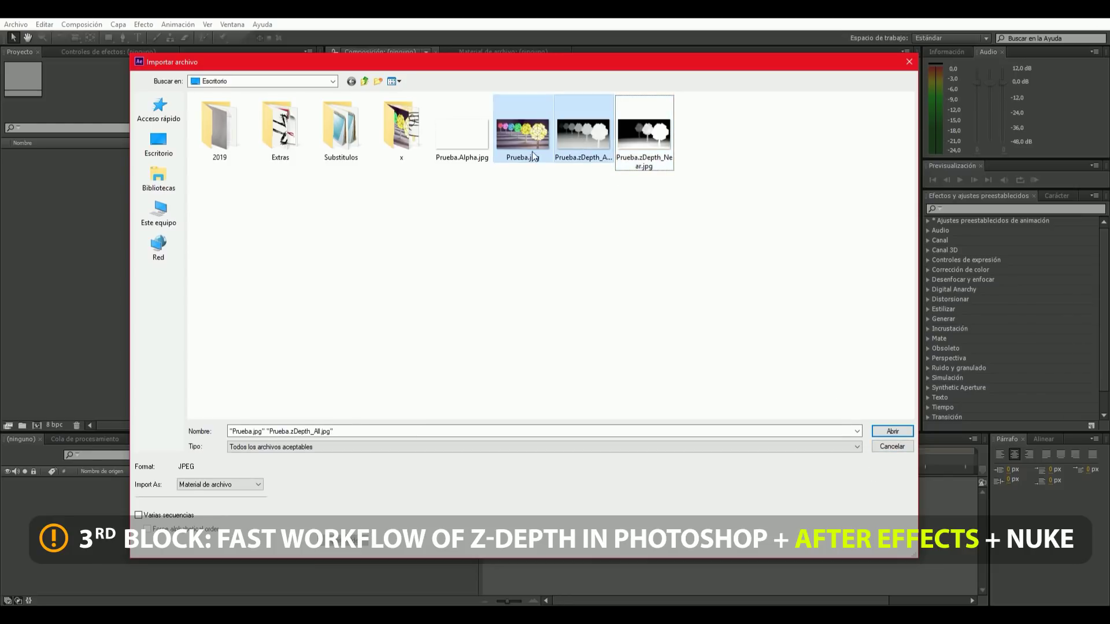
left_click(894, 432)
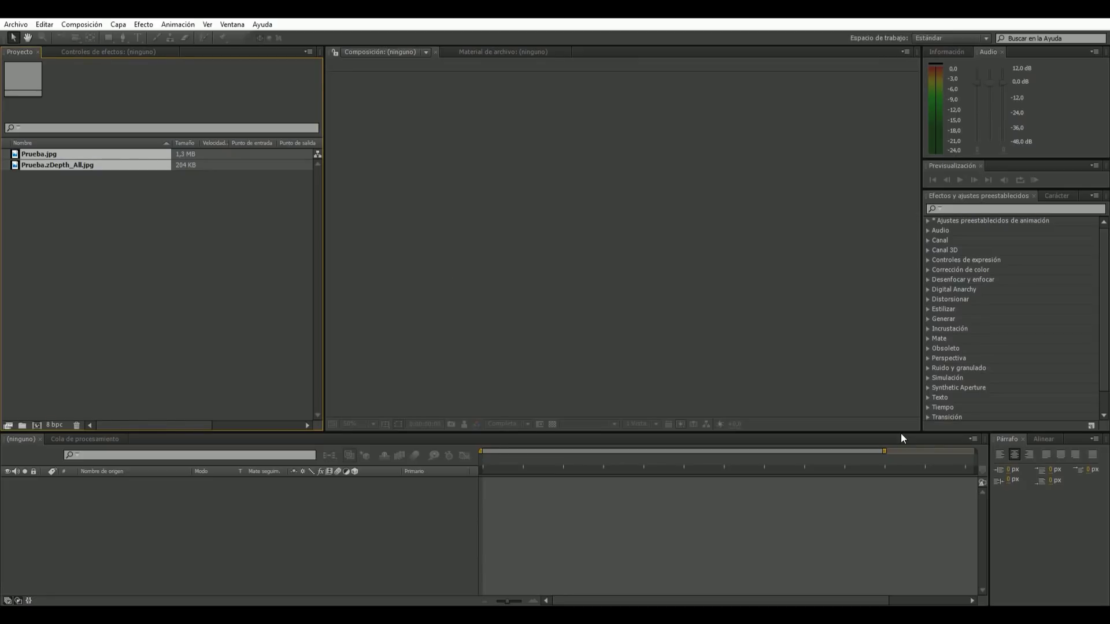
Create a composition from Prueba.jpg and place Prueba.zDepth_All.jpg beneath it as a hidden layer.
left_click(53, 155)
left_click_drag(52, 151, 36, 425)
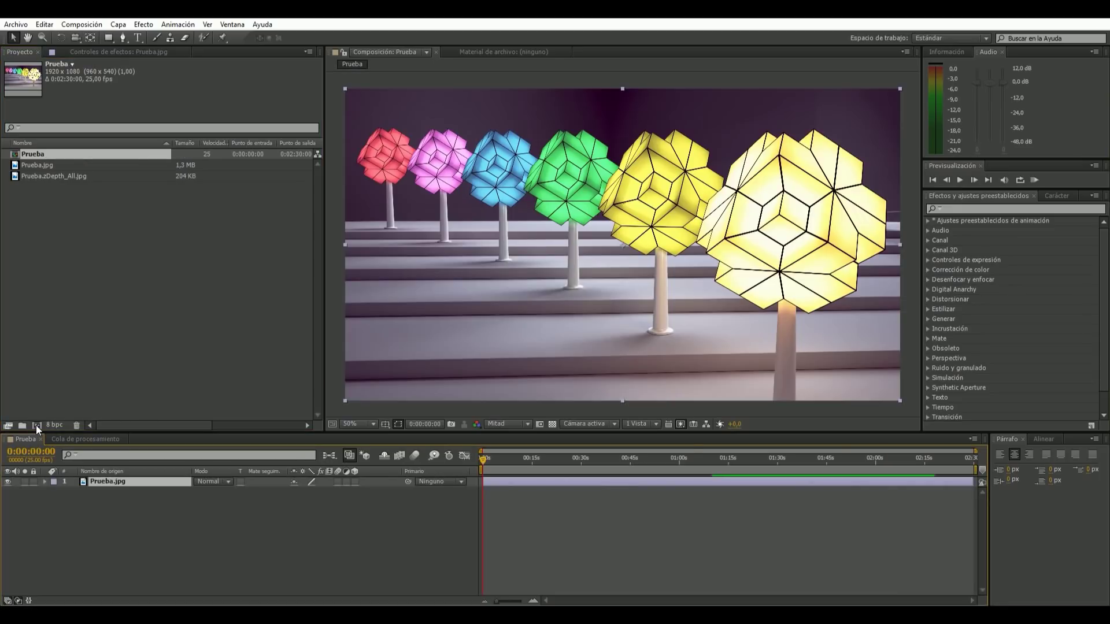
left_click(47, 244)
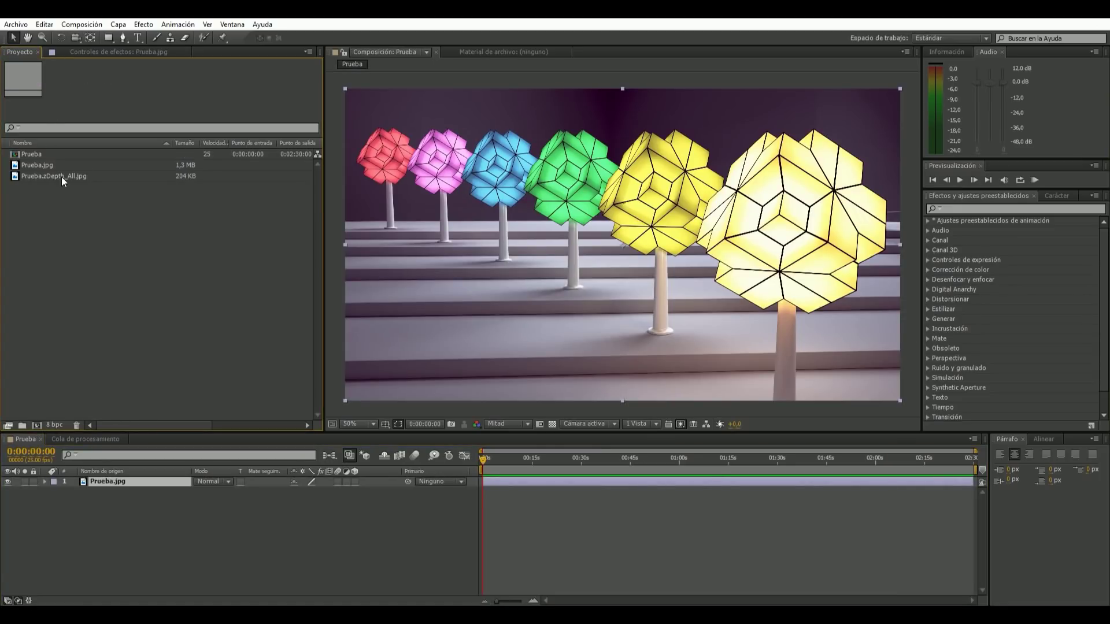
left_click_drag(55, 176, 140, 498)
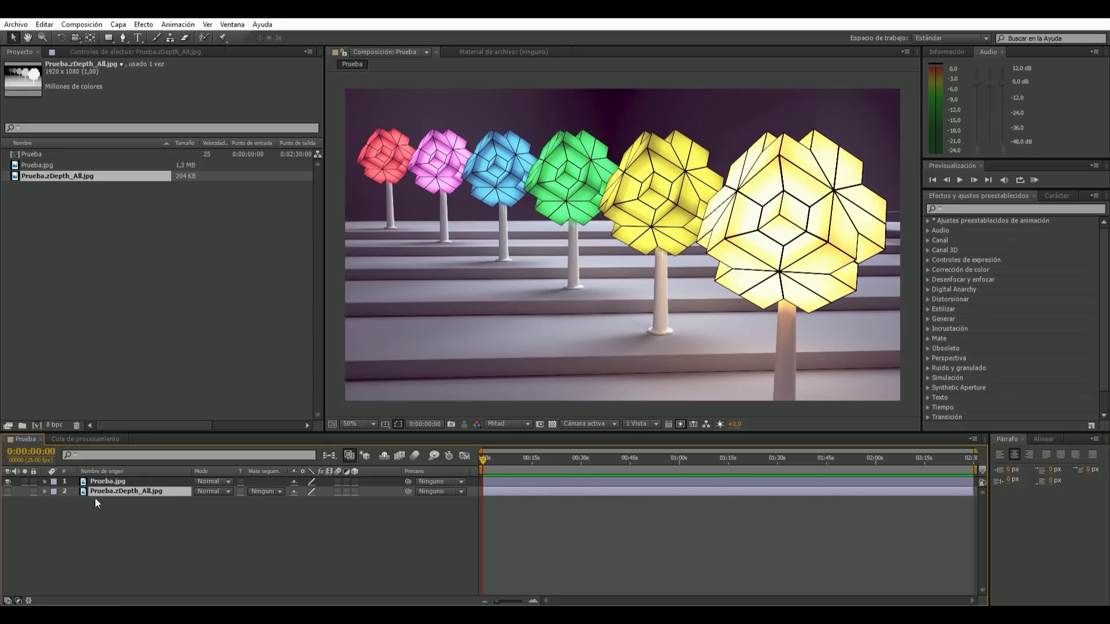
Apply the Camera Lens Blur effect to the Prueba.jpg layer and set its blur radius to 21.
left_click(116, 481)
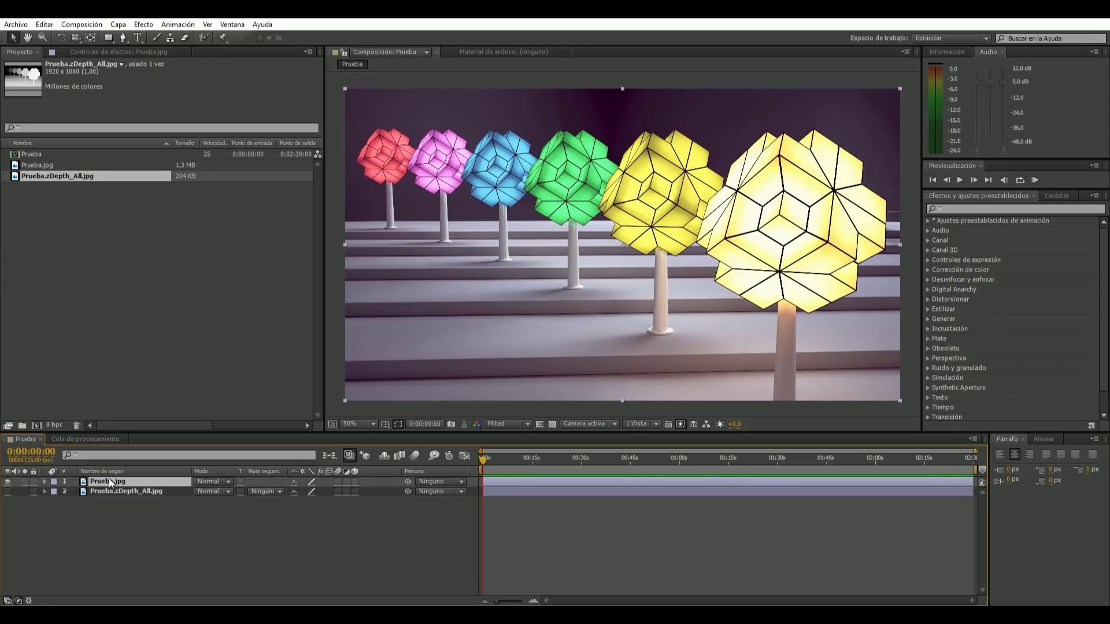
left_click(965, 209)
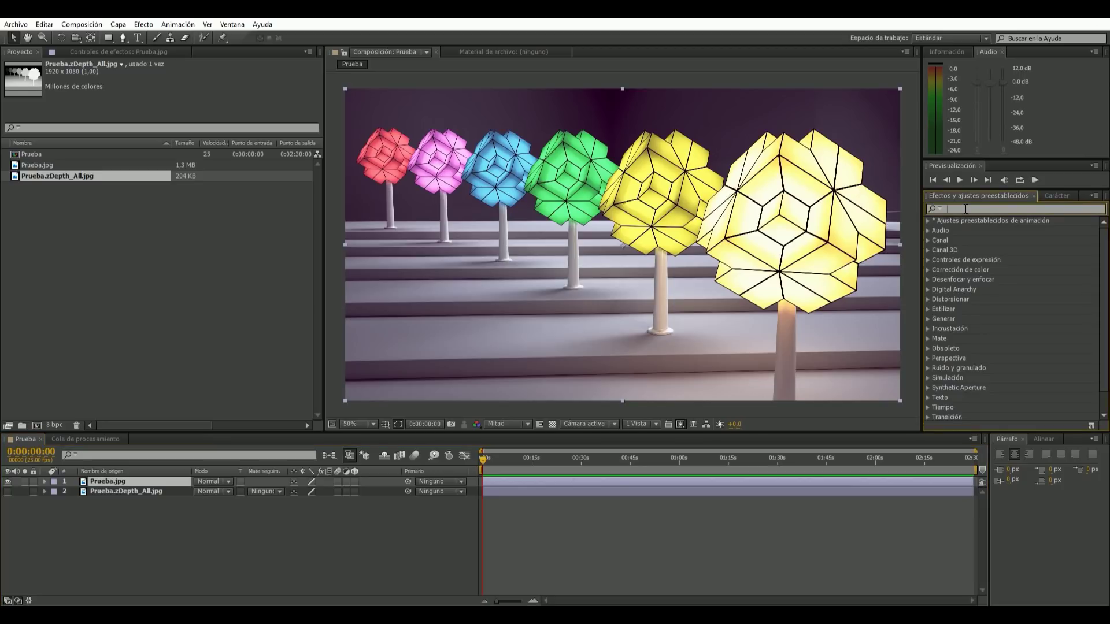
type("dese")
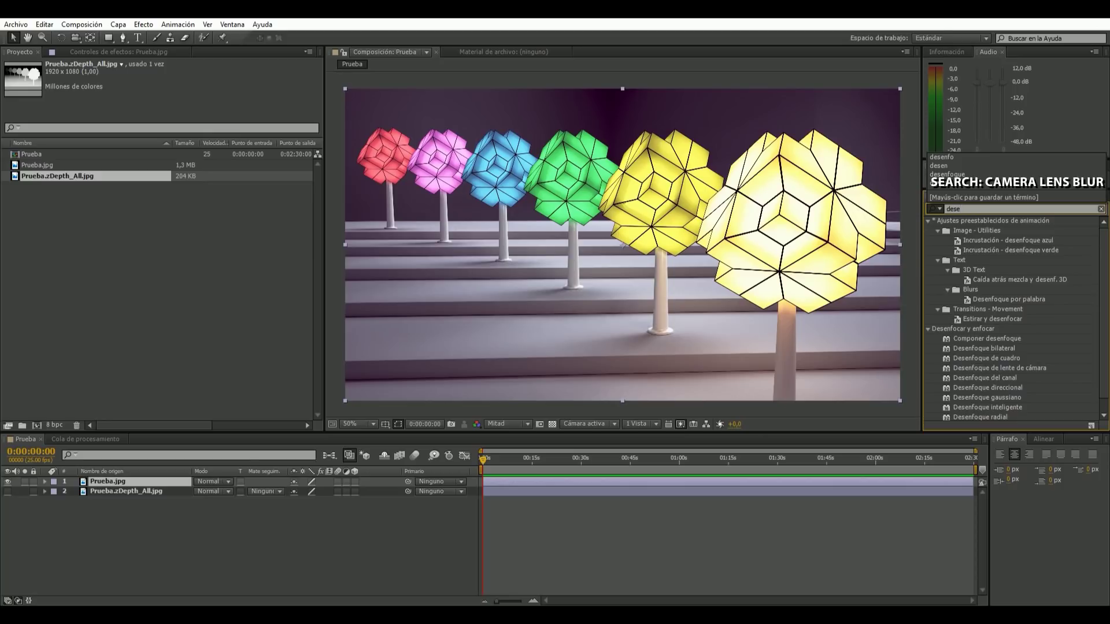
left_click(1098, 388)
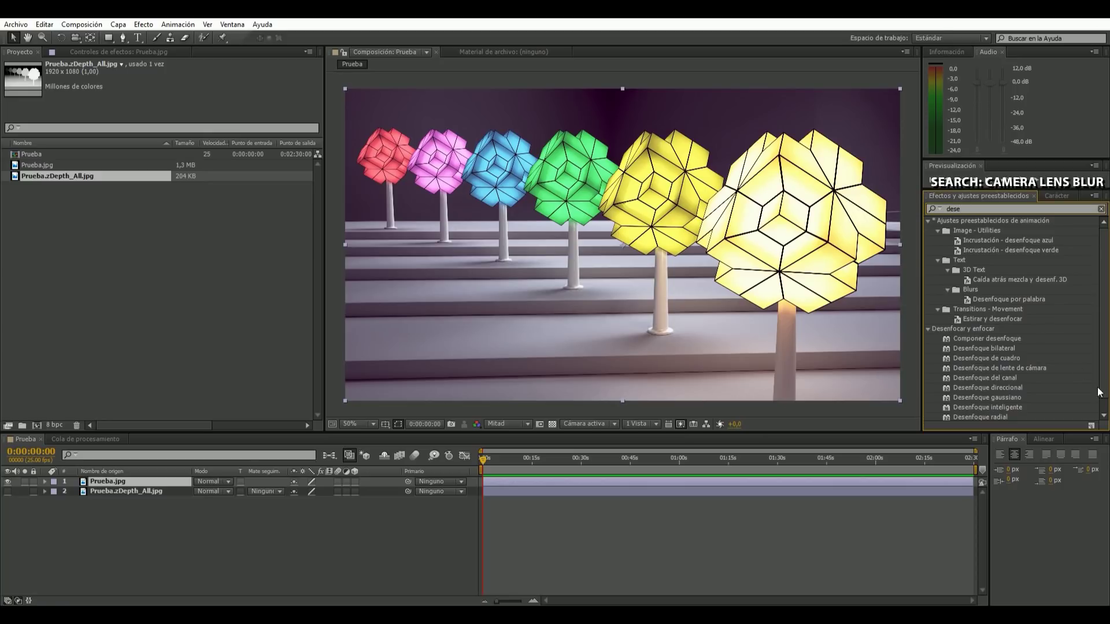
left_click(1044, 368)
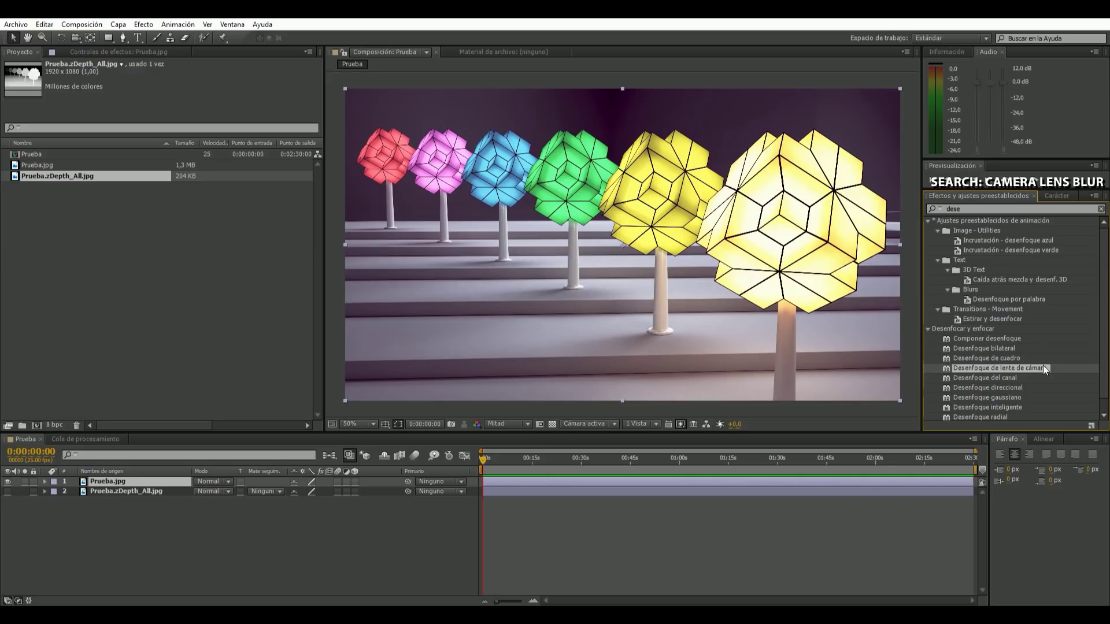
double_click(1043, 368)
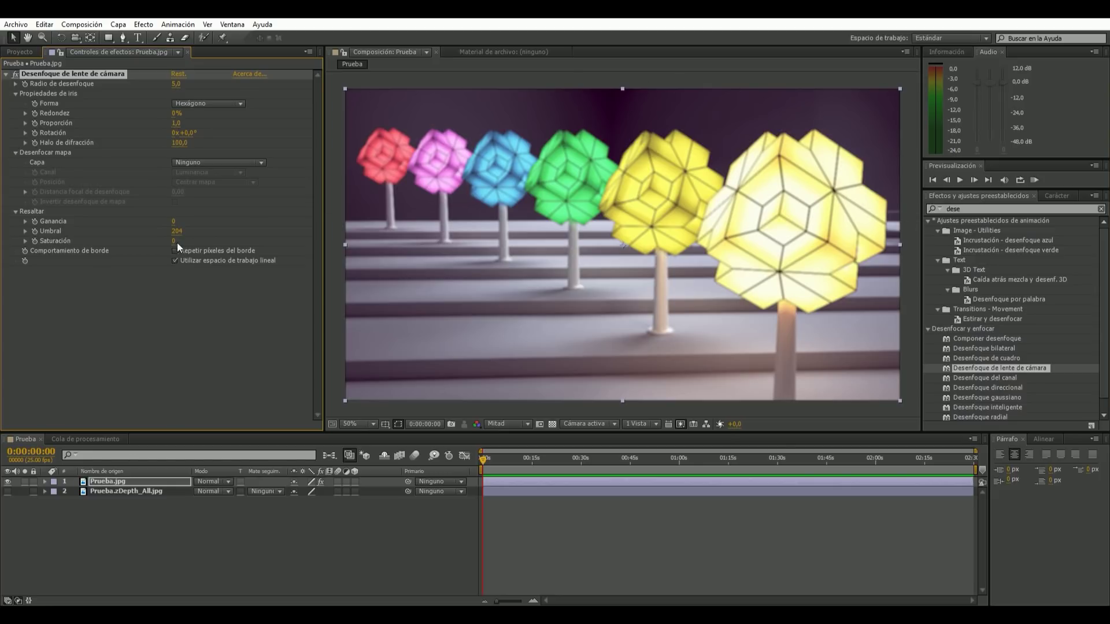
left_click_drag(179, 85, 189, 85)
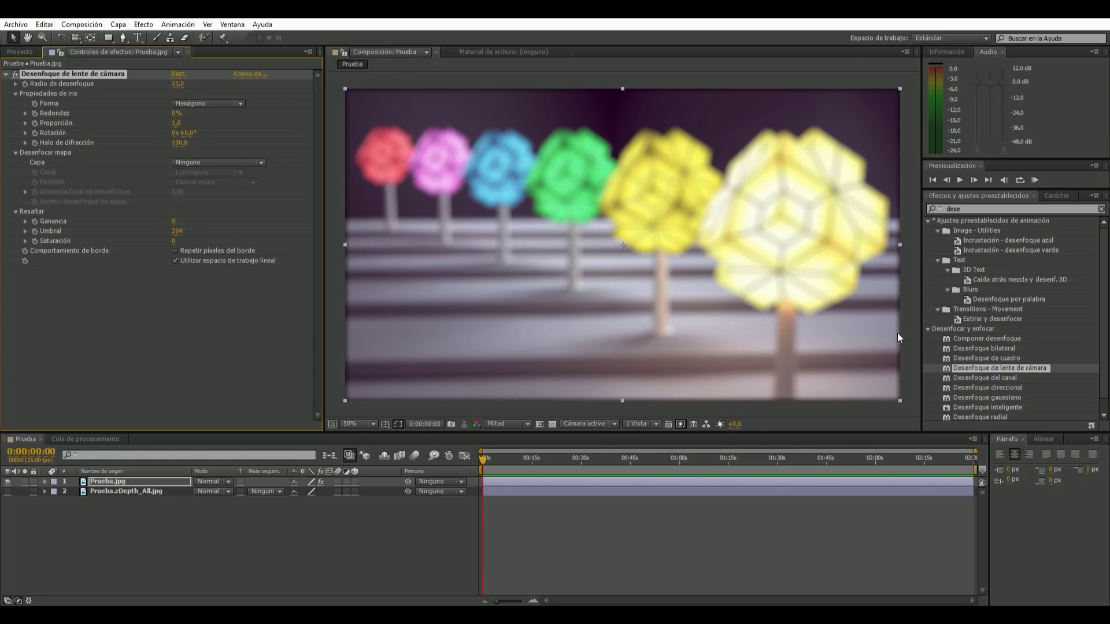
Make the Camera Lens Blur effect repeat edge pixels and set its blur radius to 10.
left_click(175, 251)
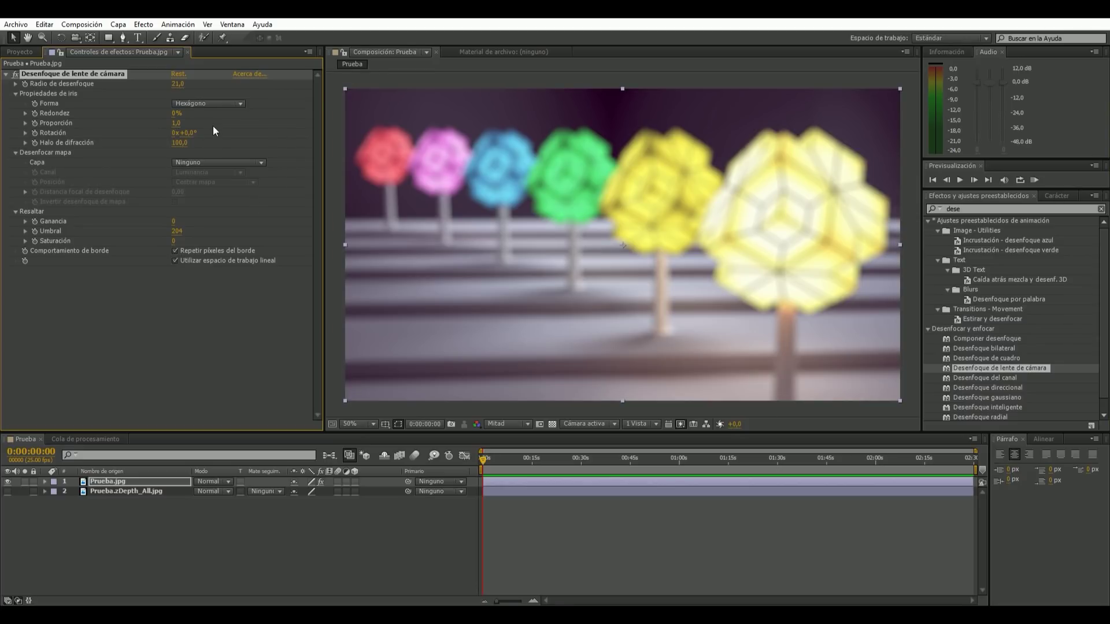
left_click(176, 84)
type("10")
key("Return")
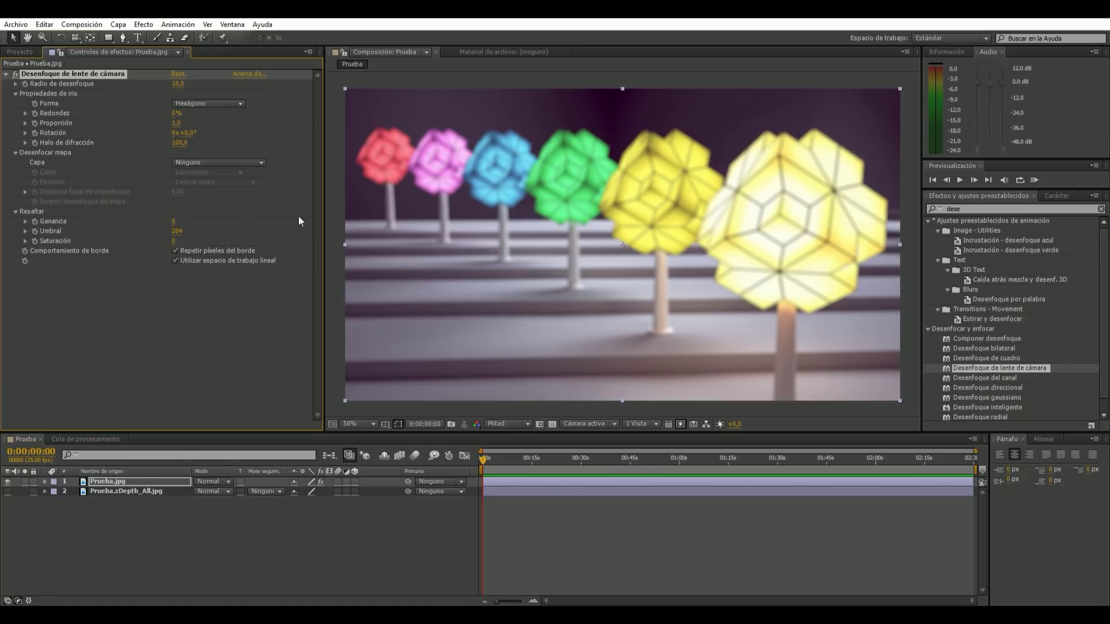
Use Prueba.zDepth_All.jpg as the blur map layer and vary the blur focal distance, first raising it to 1.00 to focus the nearest tree.
left_click(222, 162)
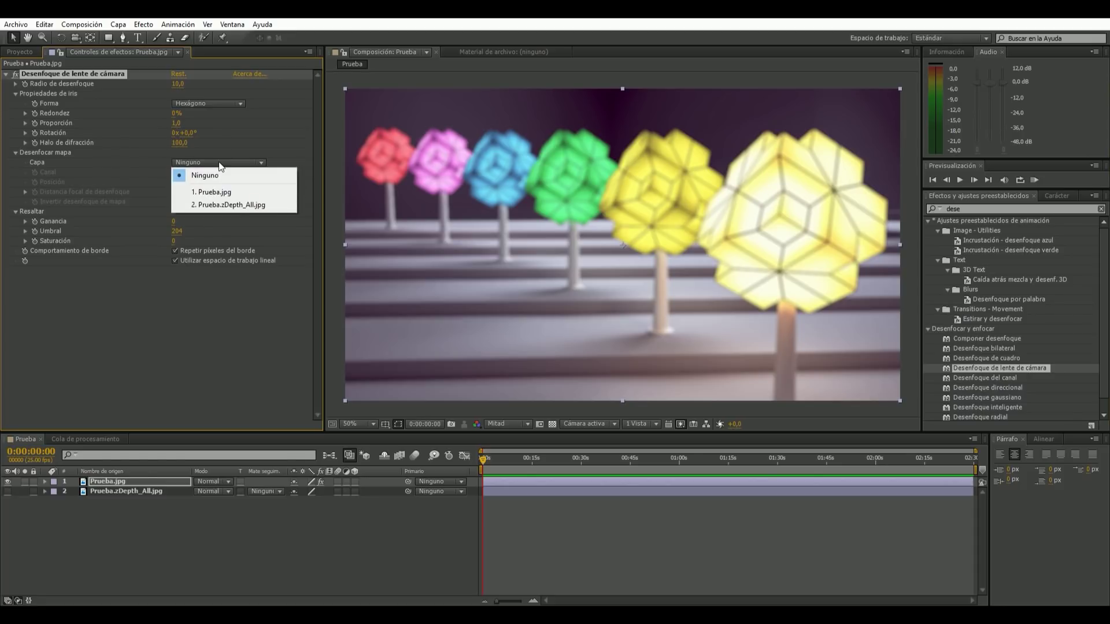
left_click(234, 206)
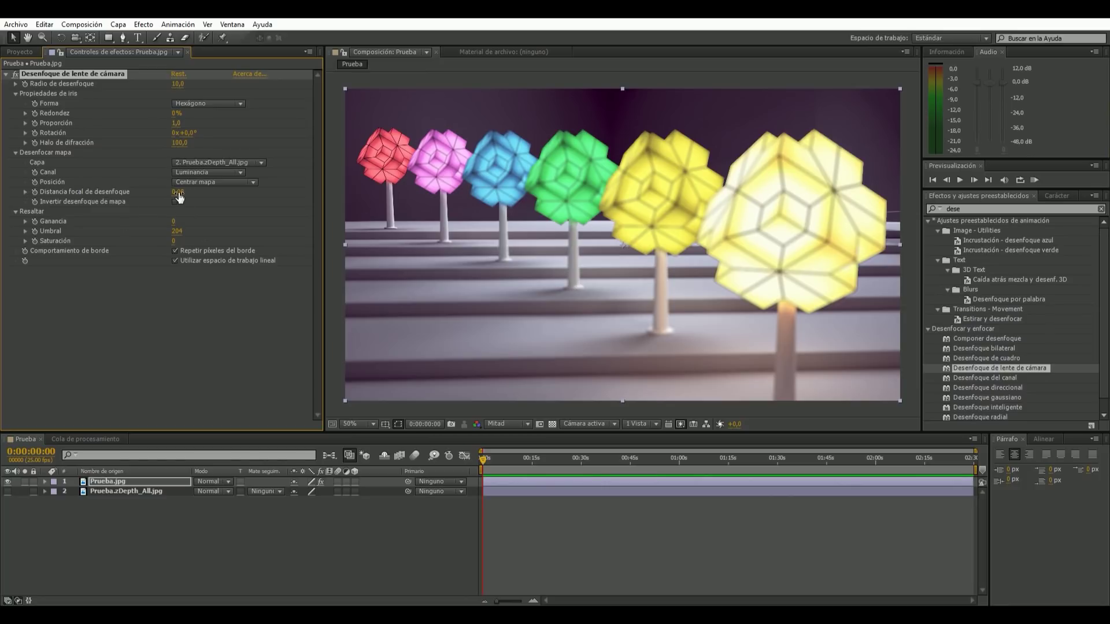
left_click_drag(178, 194, 345, 201)
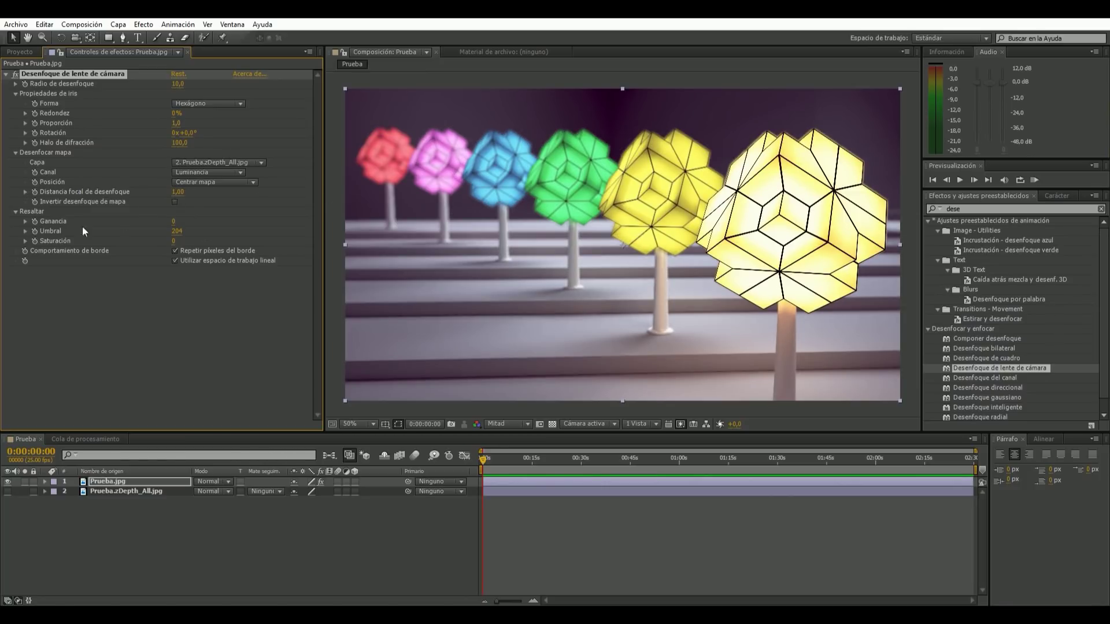
left_click(179, 192)
key("Escape")
left_click_drag(180, 192, 220, 212)
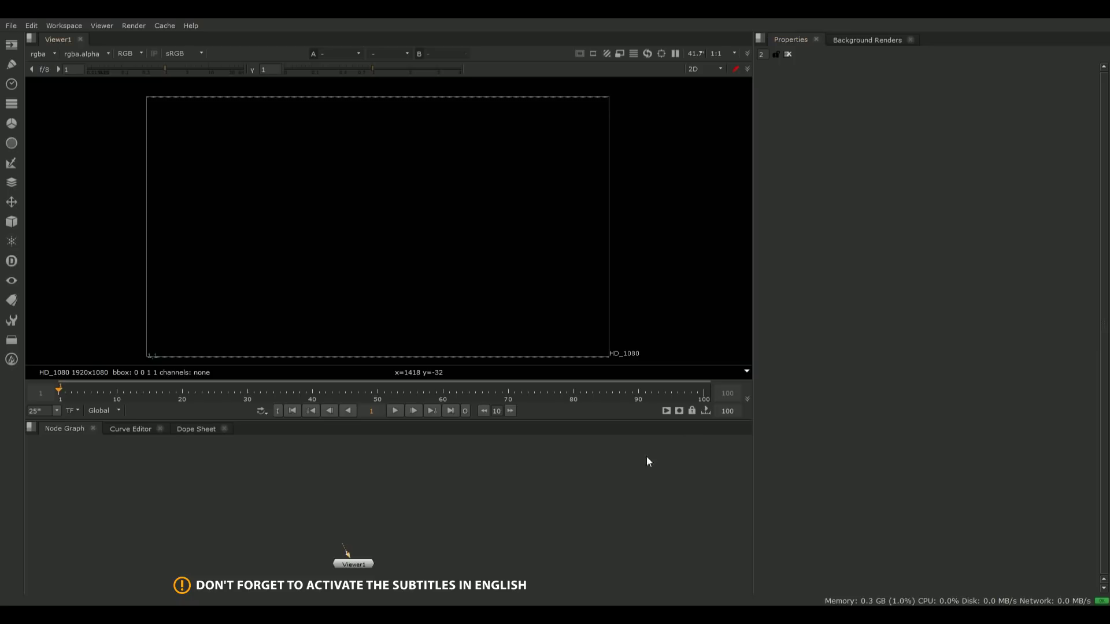
Switch to Nuke, shift the Viewer node slightly in the node graph and add a Read node.
left_click_drag(361, 565, 374, 571)
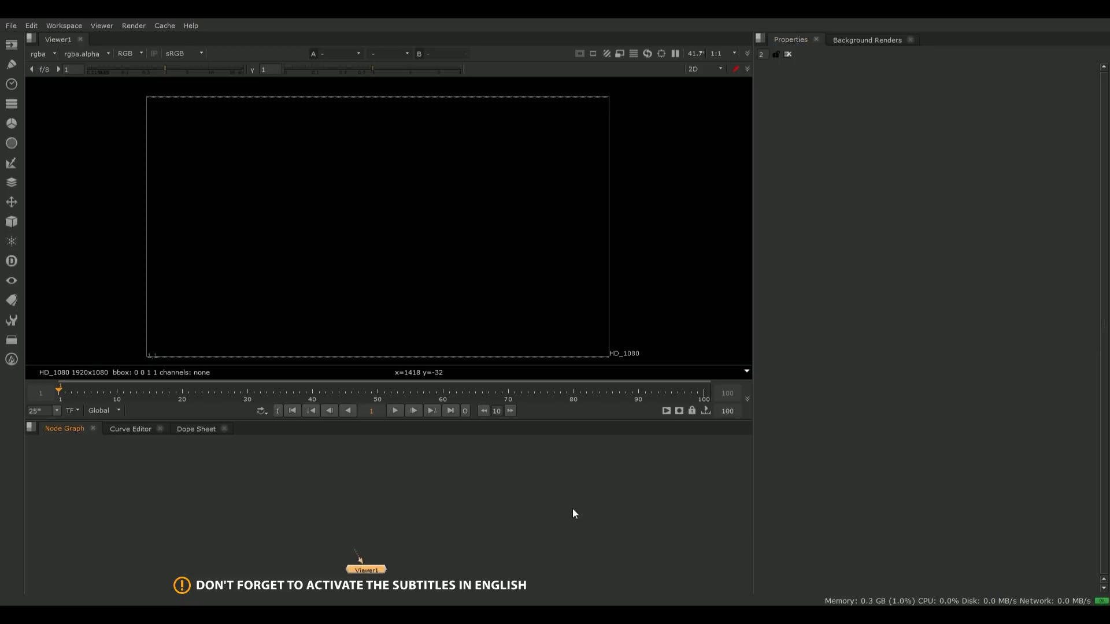
left_click(335, 540)
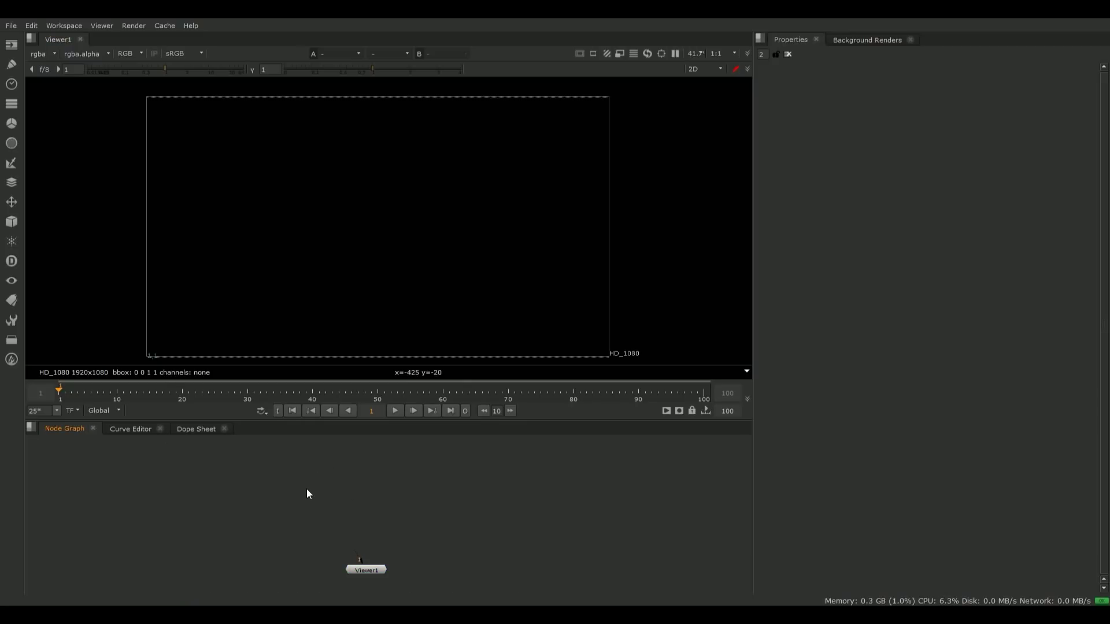
key("Tab")
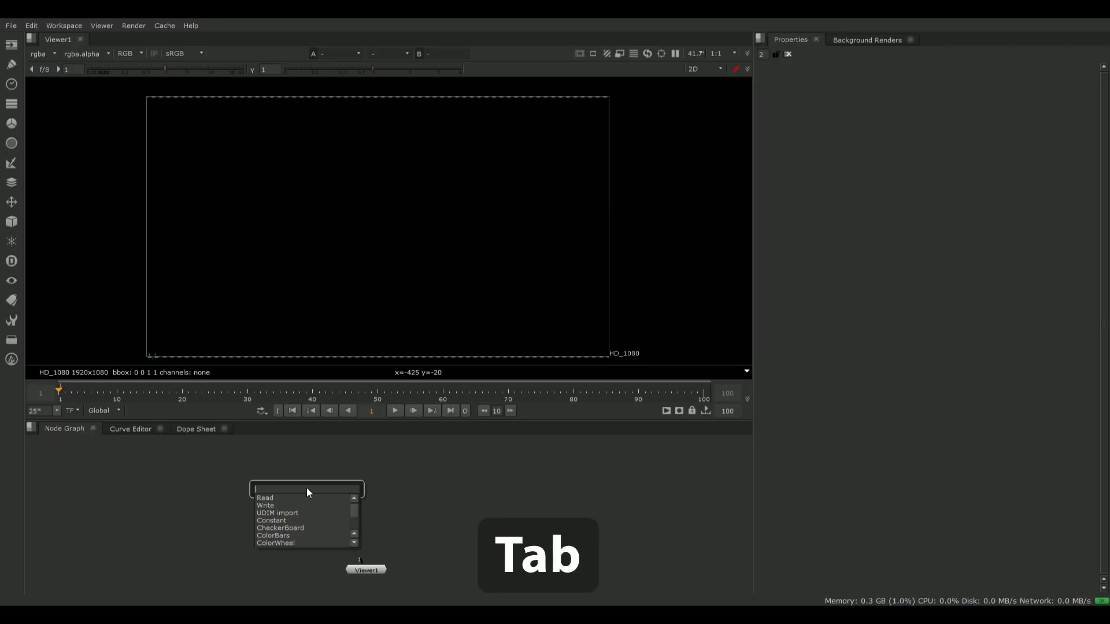
type("r")
key("Return")
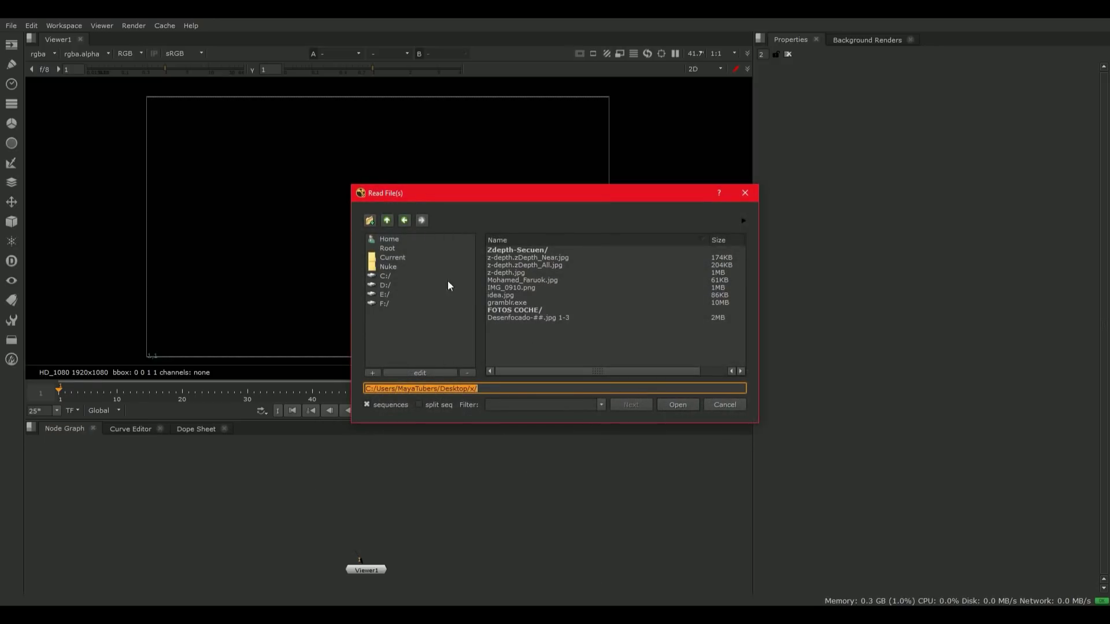
Load Prueba.zDepth_Near.jpg, Prueba.zDepth_All.jpg and Prueba.jpg together from the Desktop folder on the C drive.
left_click(395, 237)
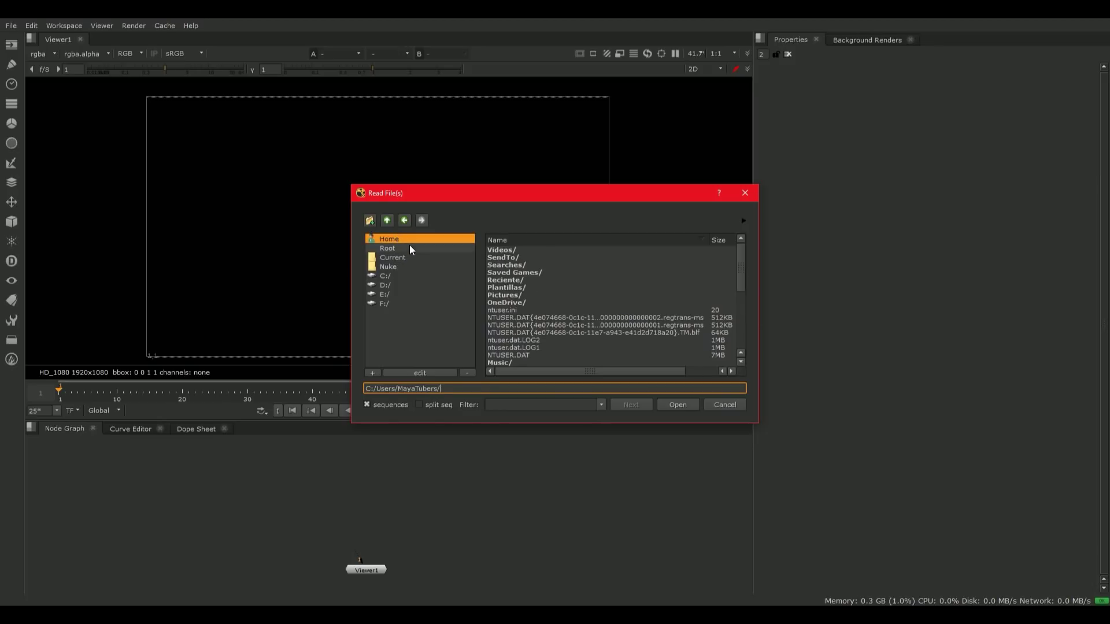
left_click(398, 276)
left_click(520, 258)
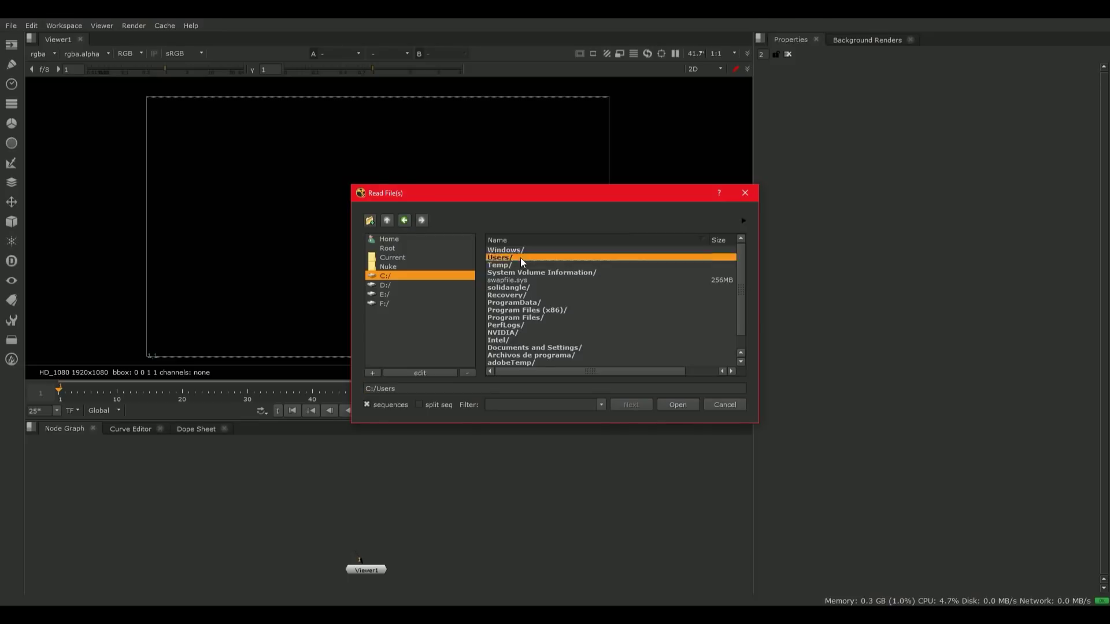
double_click(520, 258)
left_click_drag(741, 272, 747, 318)
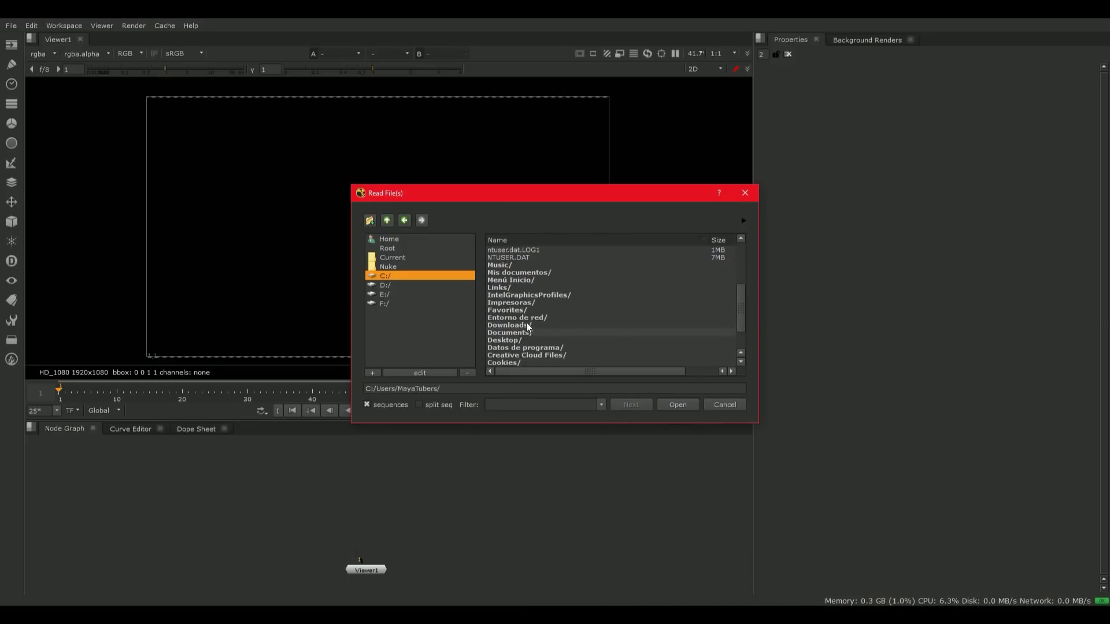
double_click(529, 340)
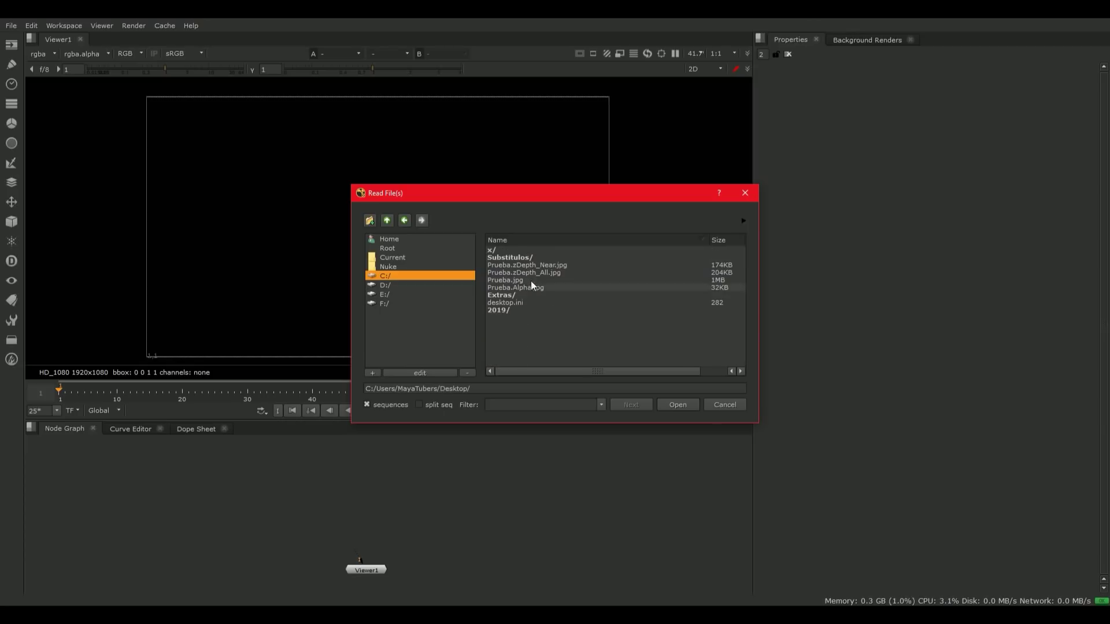
left_click(555, 266)
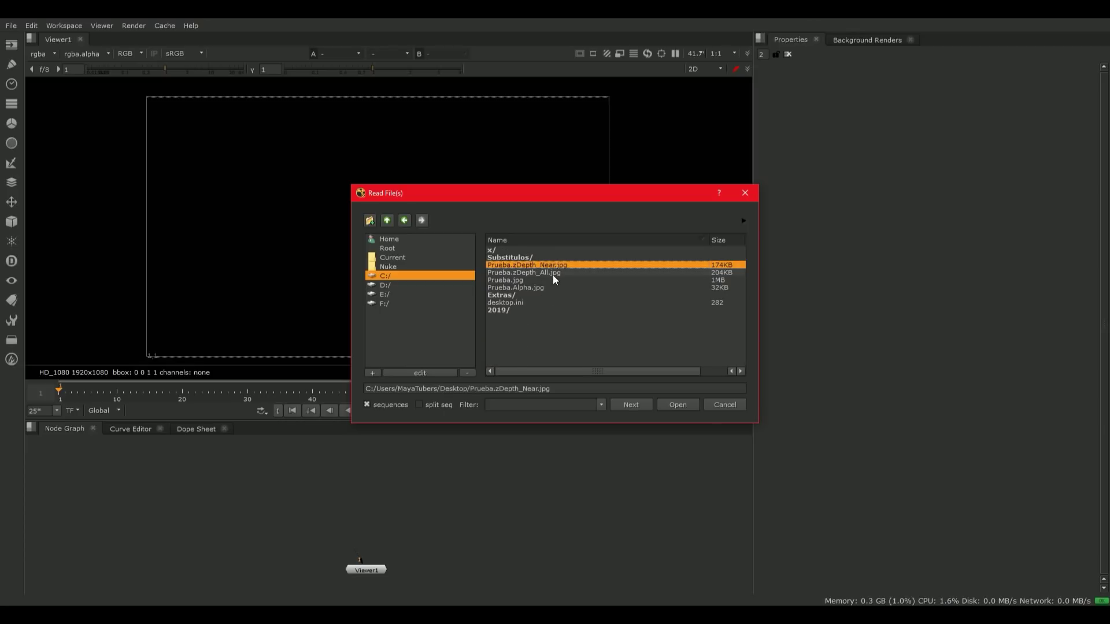
left_click(520, 280, "shift")
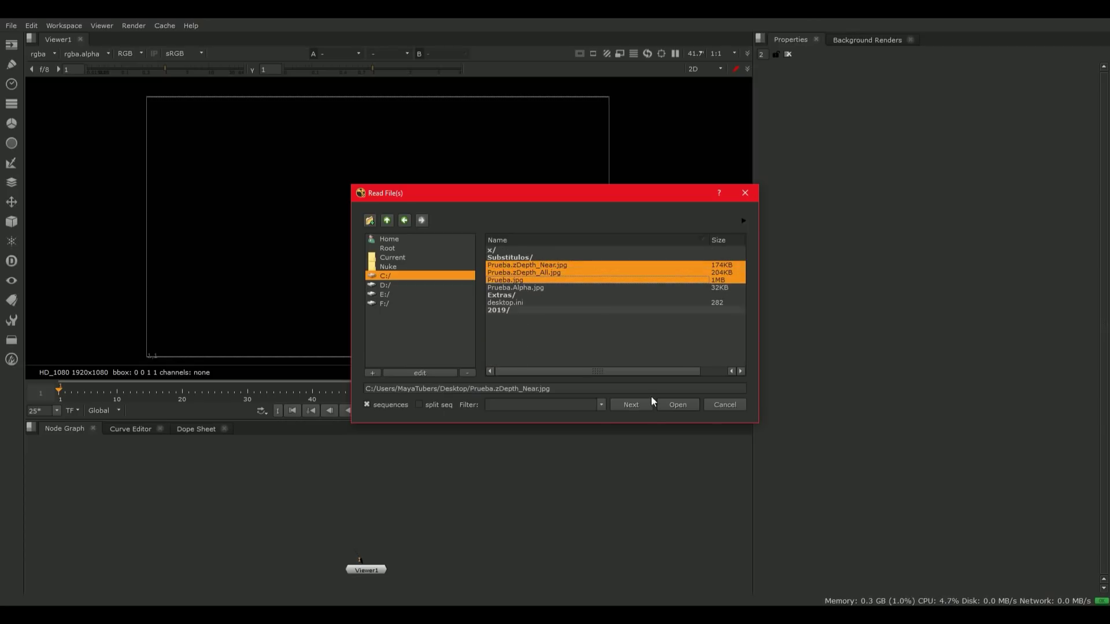
left_click(687, 404)
Delete the Prueba.zDepth_Near.jpg Read node and put the Prueba.jpg node in its place beside the Prueba.zDepth_All.jpg node.
left_click_drag(342, 508, 400, 480)
left_click(315, 490)
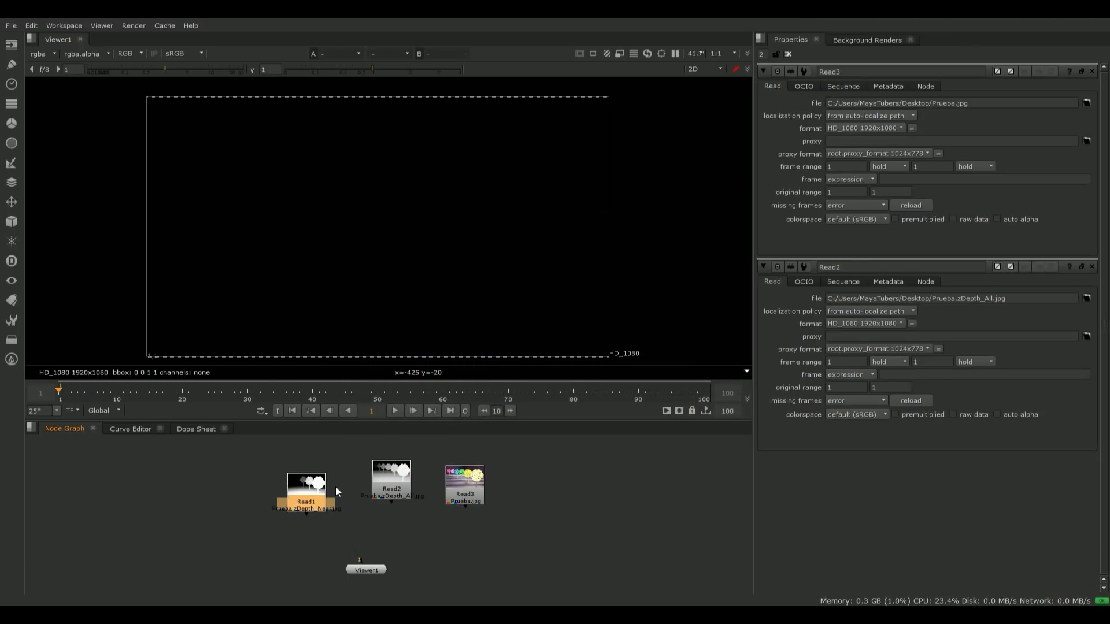
key("Delete")
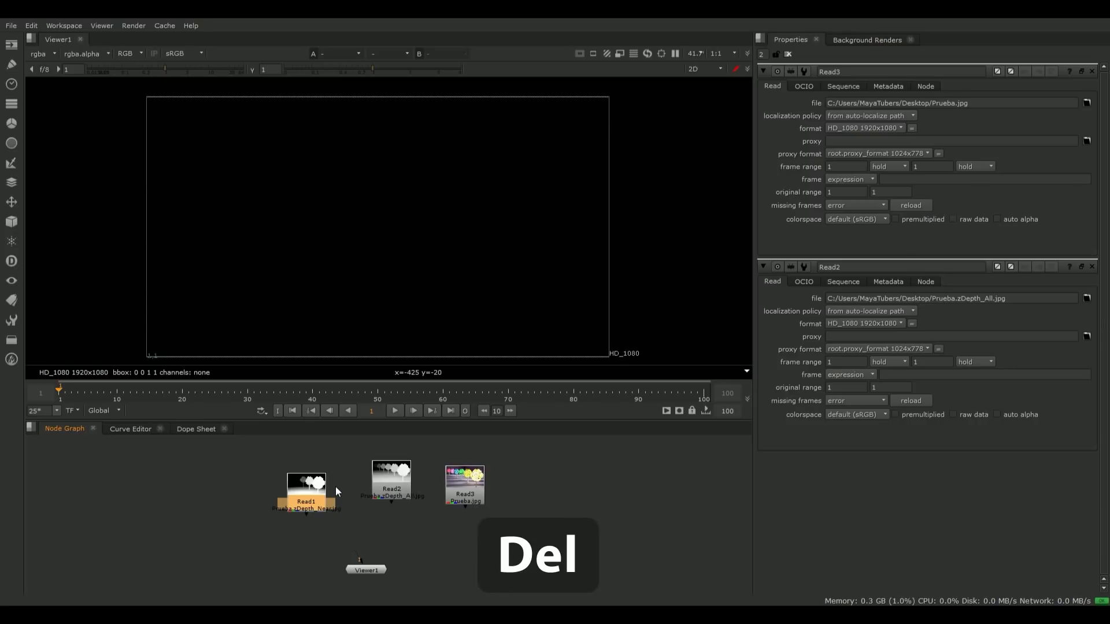
left_click_drag(462, 483, 310, 489)
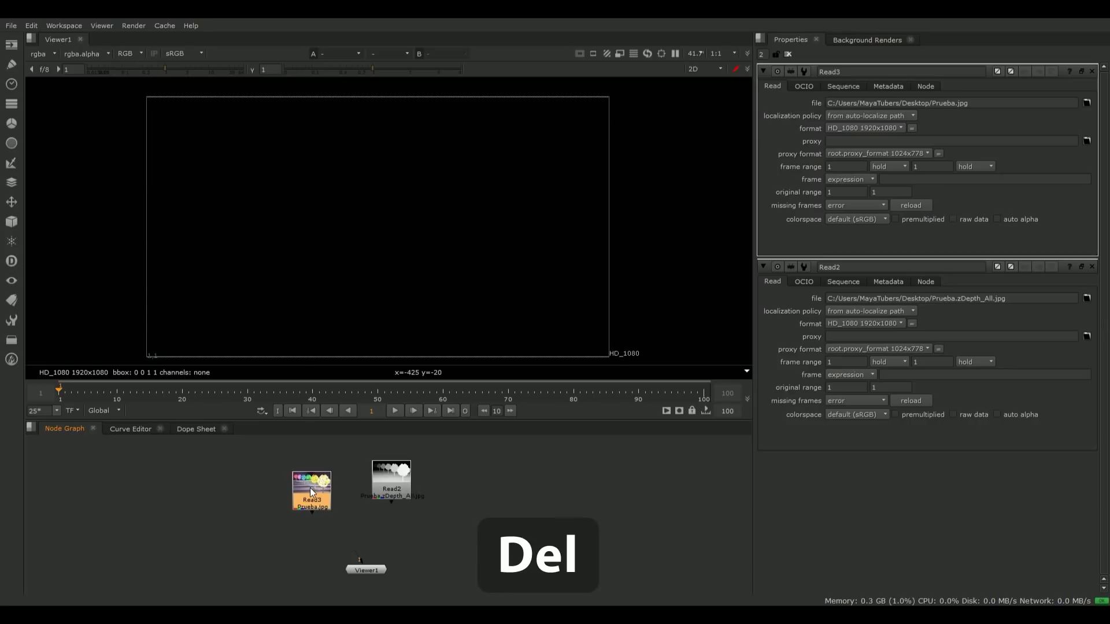
Connect the Prueba.jpg node to Viewer input 1 and the Prueba.zDepth_All.jpg node to Viewer input 2.
key("1")
left_click(381, 493)
key("2")
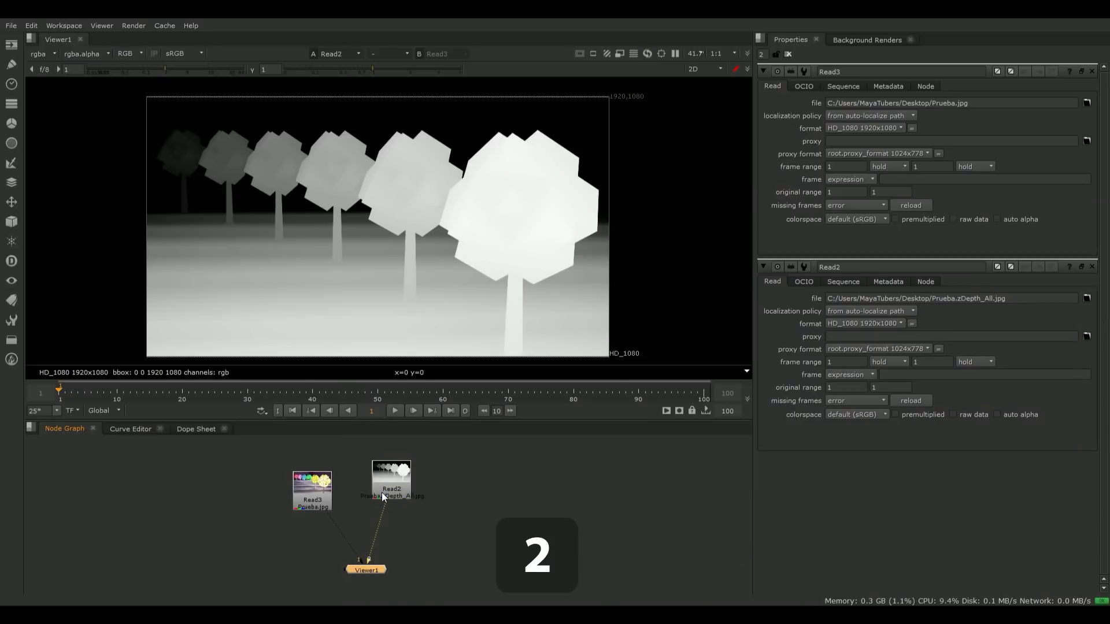
Spread the two Read nodes apart and raise them to leave room above the Viewer node.
left_click(320, 494)
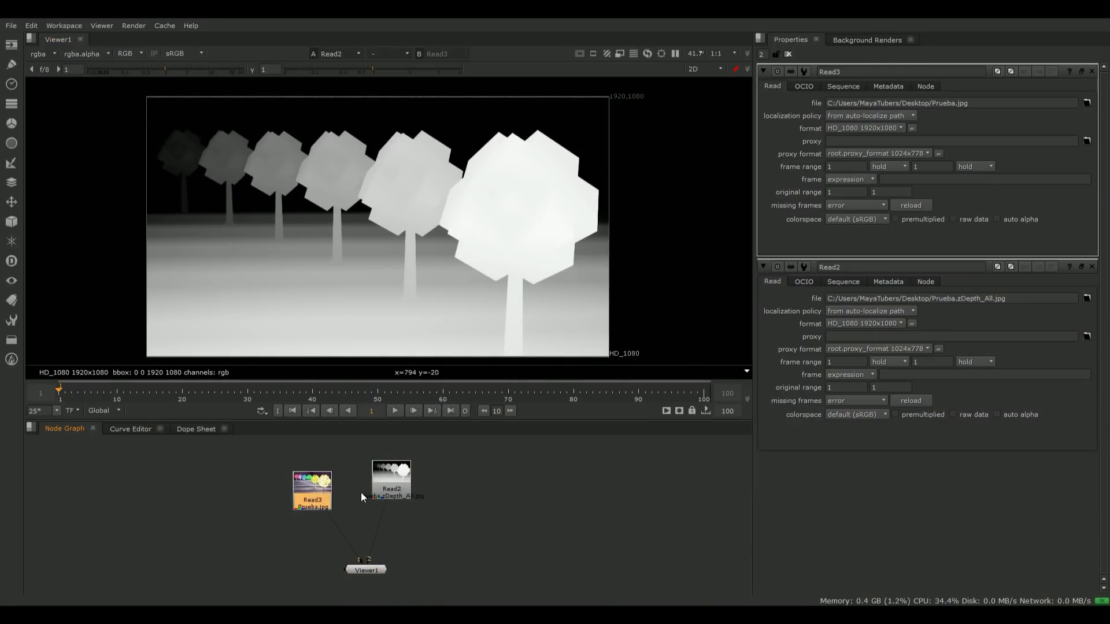
left_click_drag(391, 482, 420, 492)
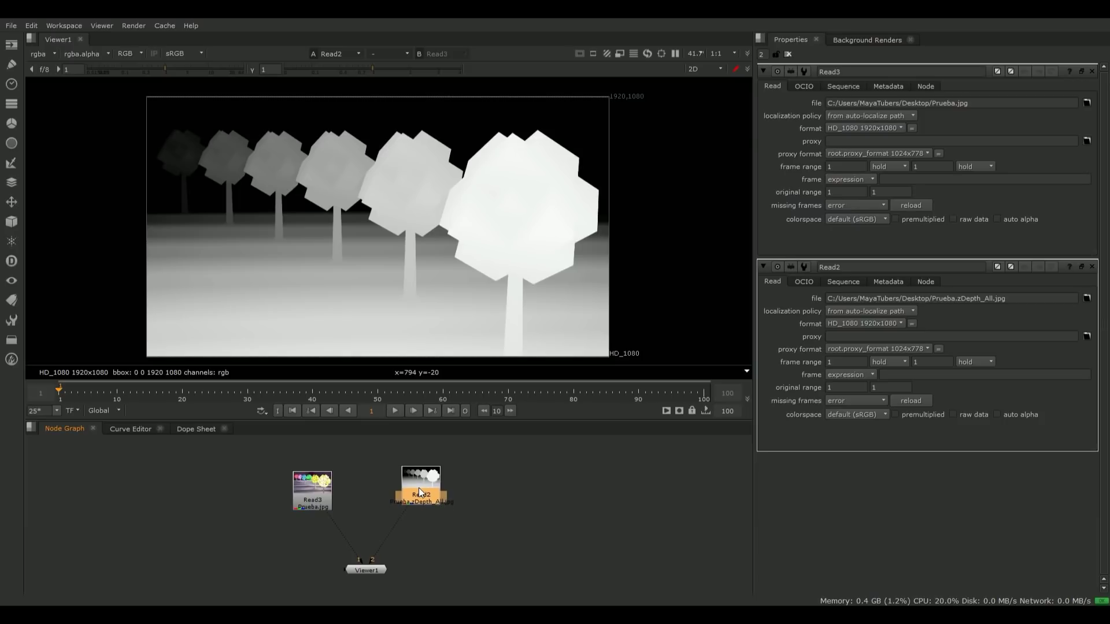
left_click_drag(306, 487, 301, 459)
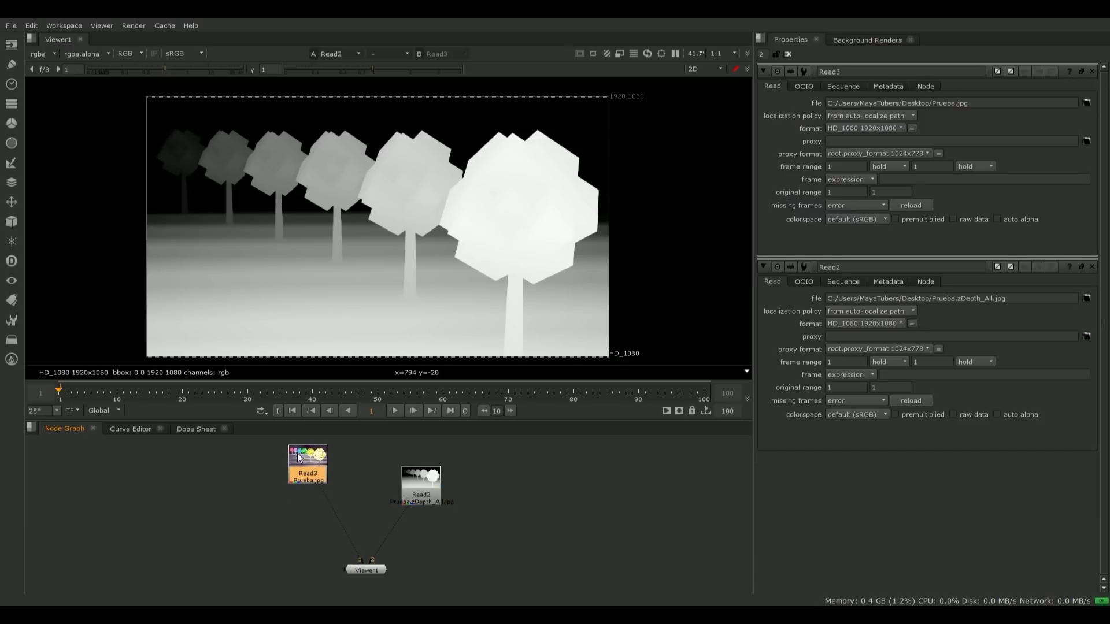
left_click_drag(424, 495, 432, 471)
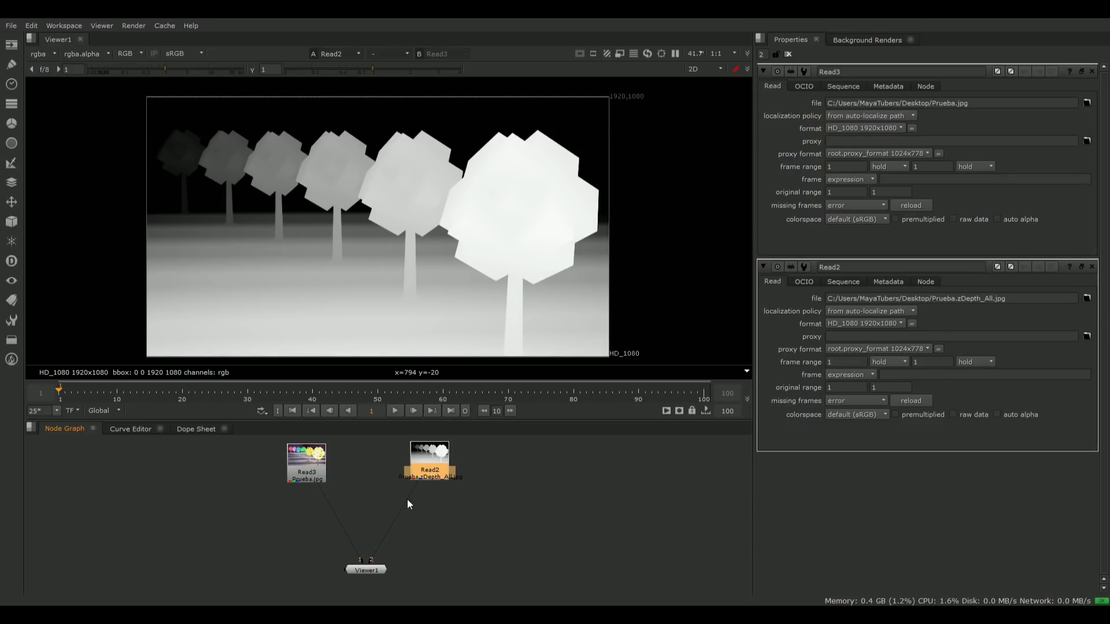
Add a ShuffleCopy node and place it, with its inputs disconnected, below the Prueba.zDepth_All.jpg node.
key("Tab")
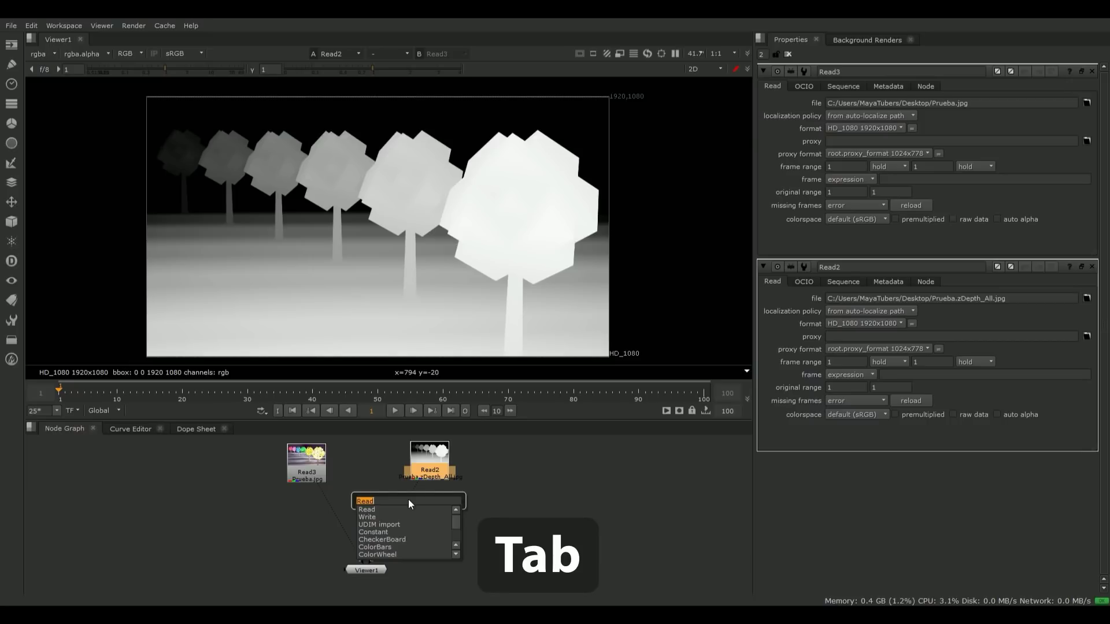
type("shu")
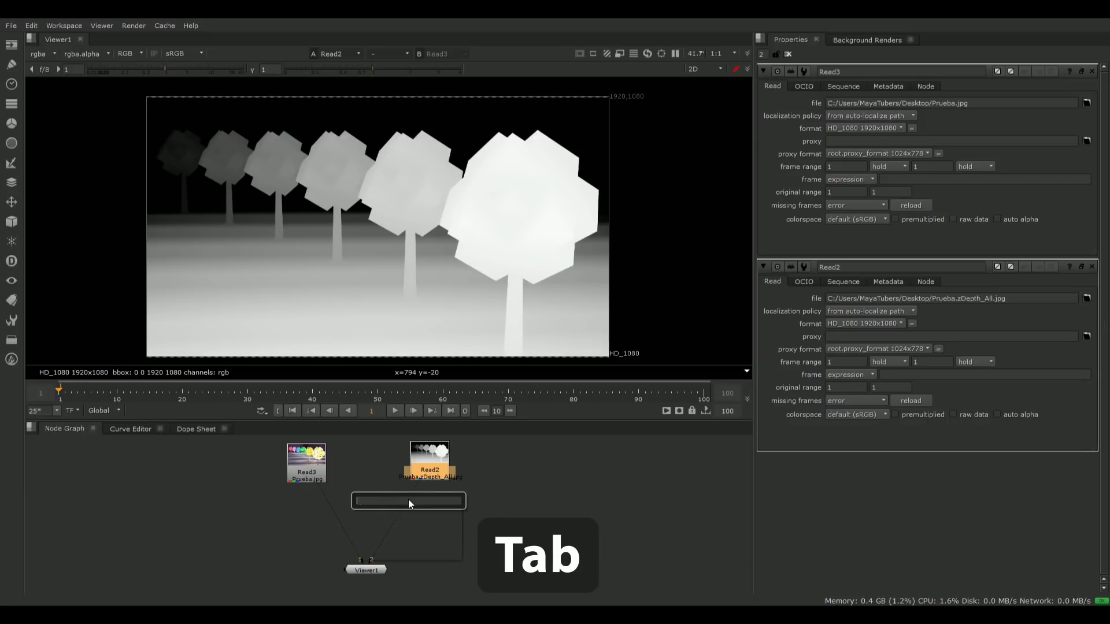
key("Down")
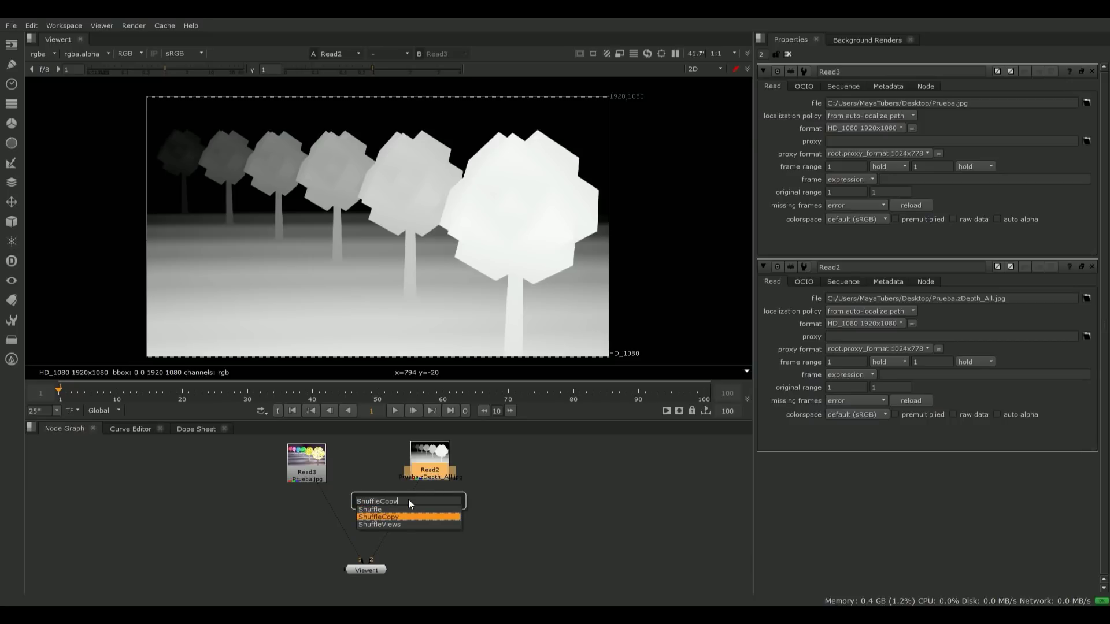
key("Return")
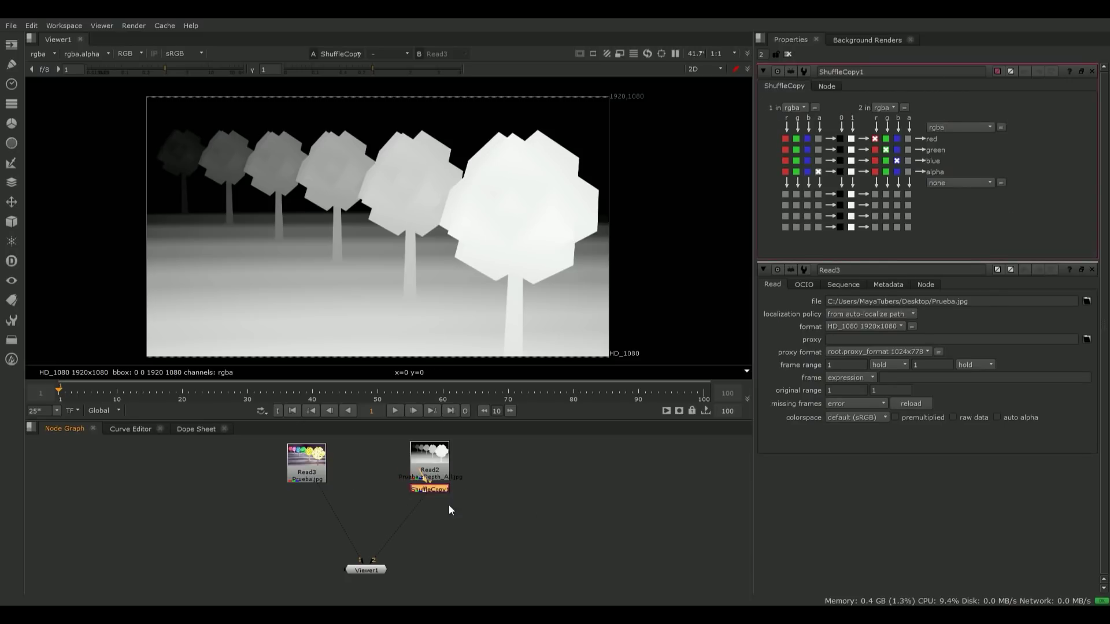
left_click(430, 469)
left_click_drag(435, 487, 431, 545)
left_click_drag(417, 501, 427, 536)
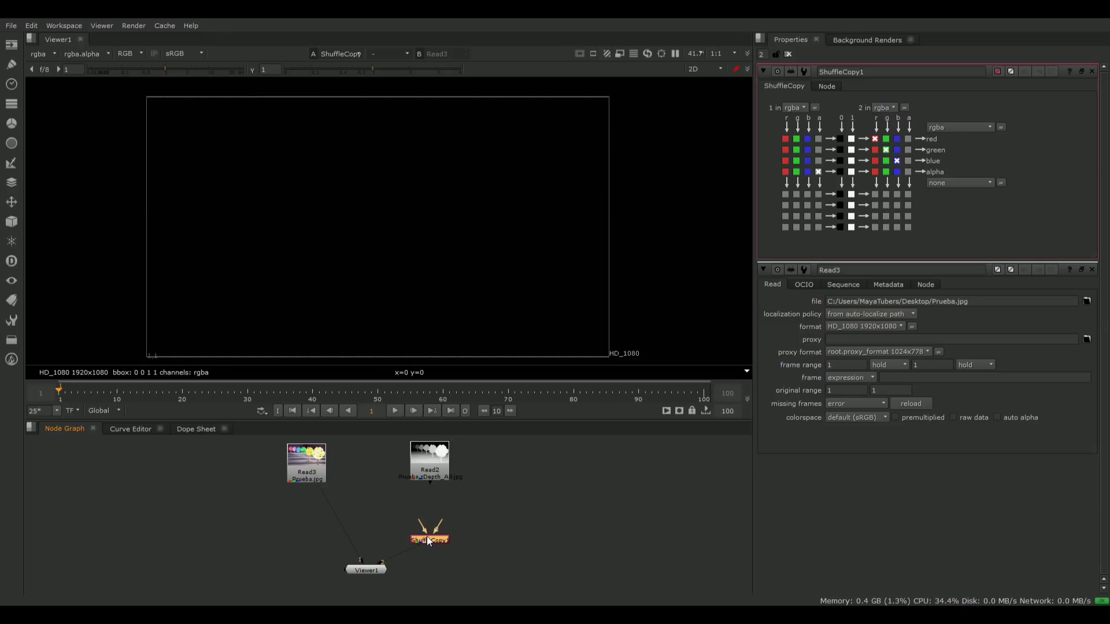
Reconnect Prueba.zDepth_All.jpg to Viewer input 2, and wire ShuffleCopy input 1 to Prueba.zDepth_All.jpg and input 2 to Prueba.jpg.
left_click(425, 462)
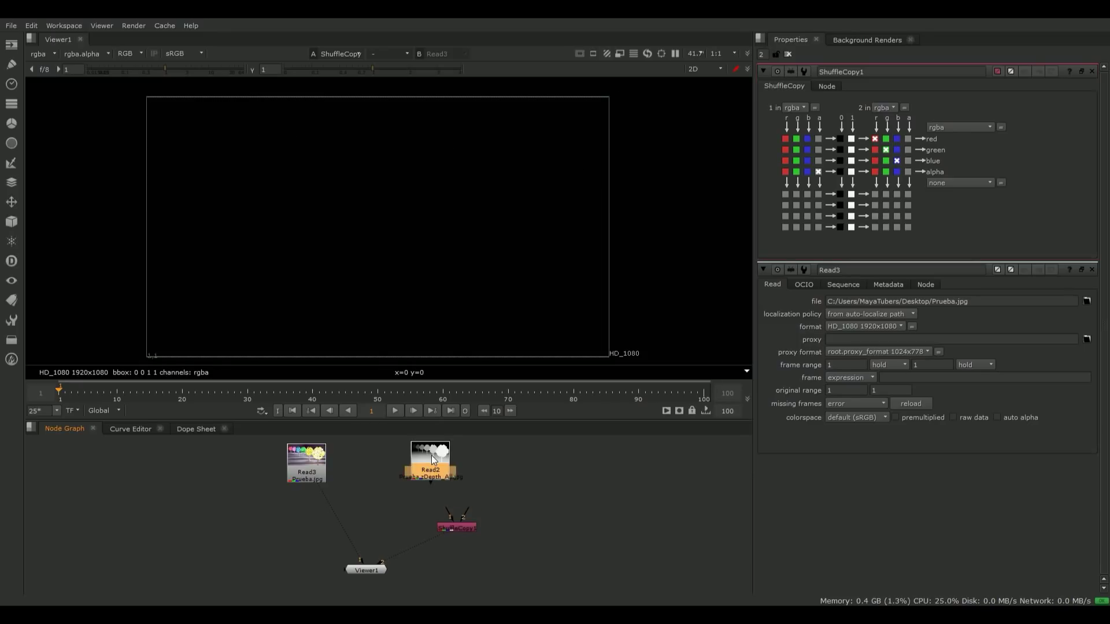
key("2")
left_click_drag(457, 520, 378, 465)
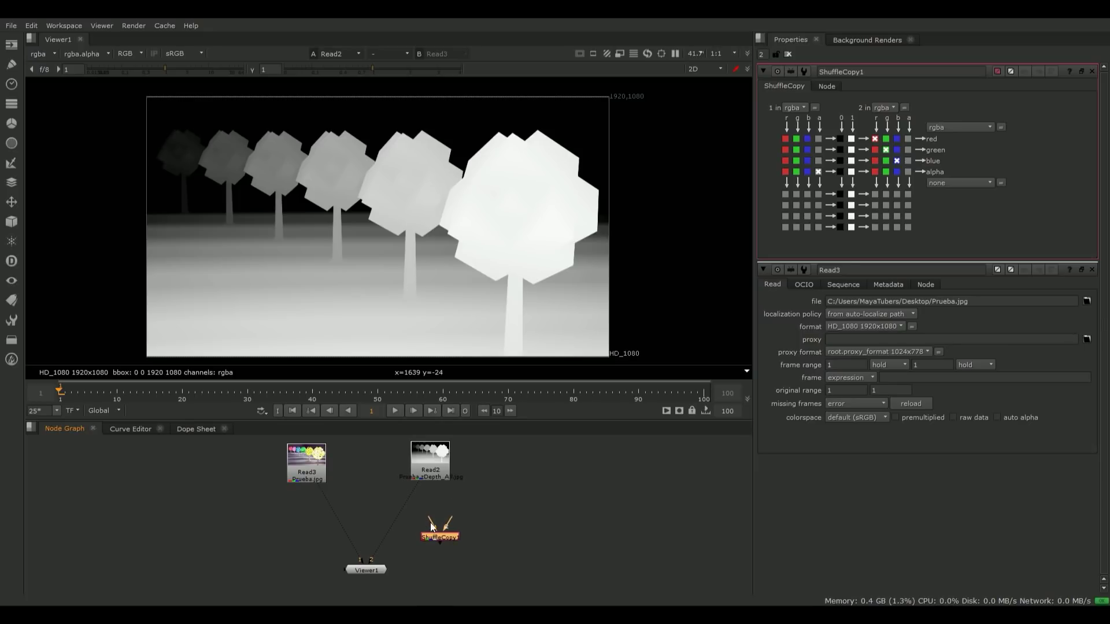
left_click_drag(420, 500, 430, 466)
left_click_drag(452, 519, 299, 464)
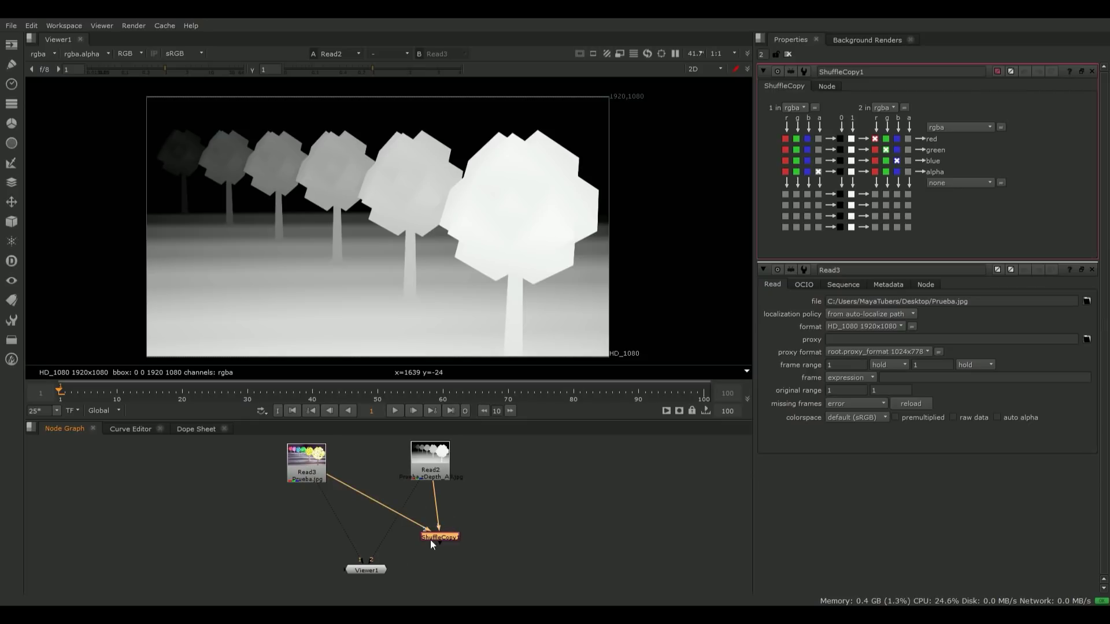
Show the ShuffleCopy output in the Viewer, centre the ShuffleCopy node above the Viewer node and raise the Prueba.jpg node.
left_click(438, 534)
key("3")
left_click(441, 532)
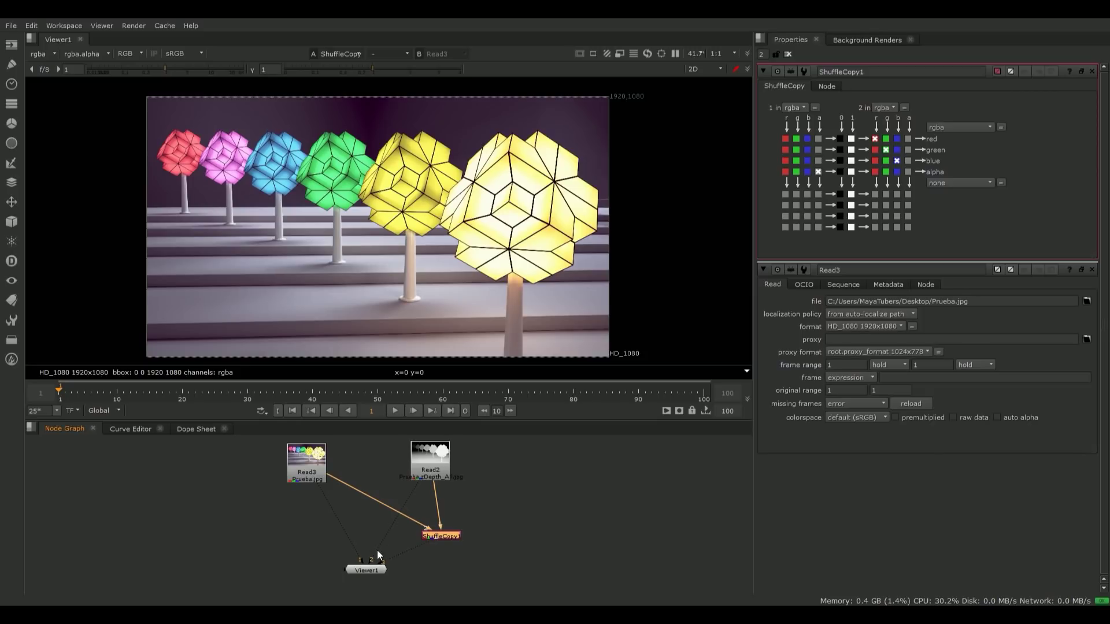
left_click_drag(374, 554, 354, 518)
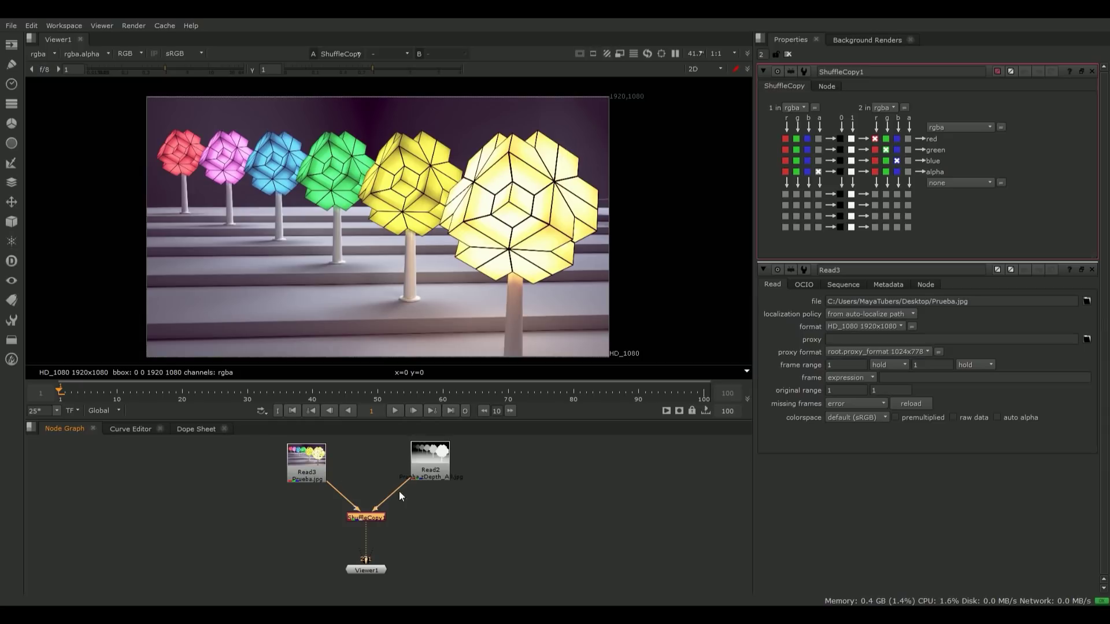
left_click_drag(310, 471, 310, 457)
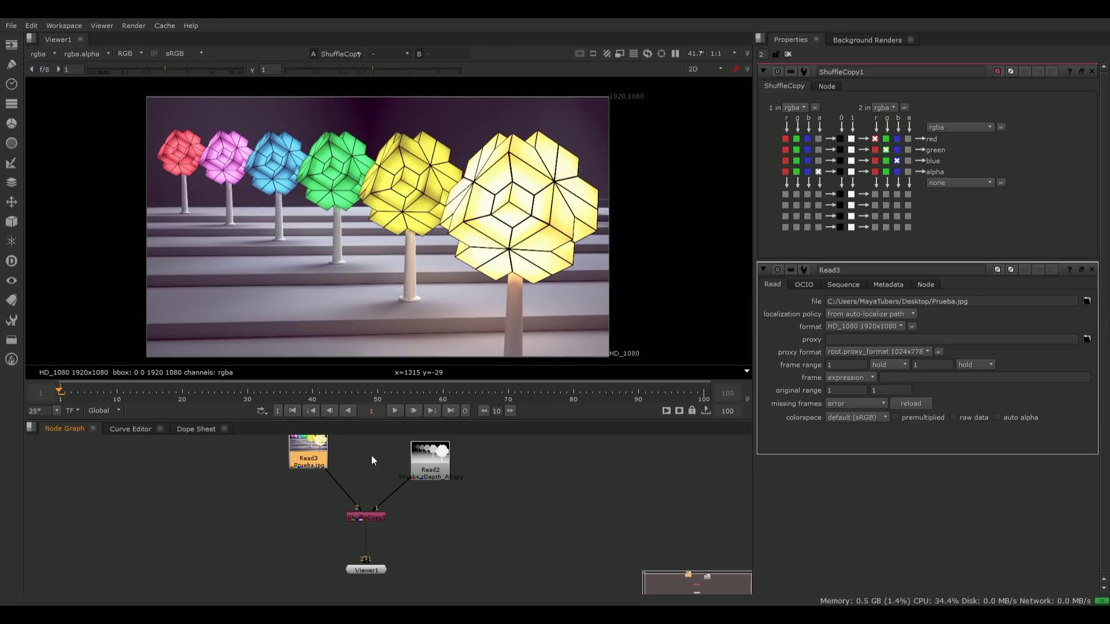
Undo the raise of the Prueba.jpg node, lower ShuffleCopy slightly and align Prueba.zDepth_All.jpg level with Prueba.jpg.
key("ctrl+z")
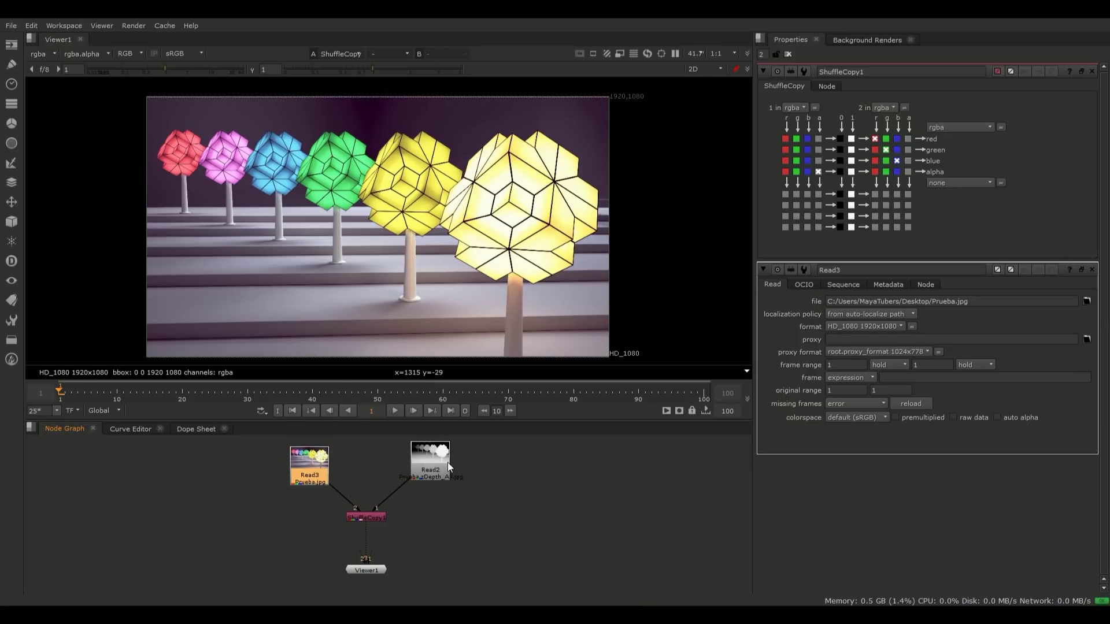
left_click_drag(378, 514, 378, 517)
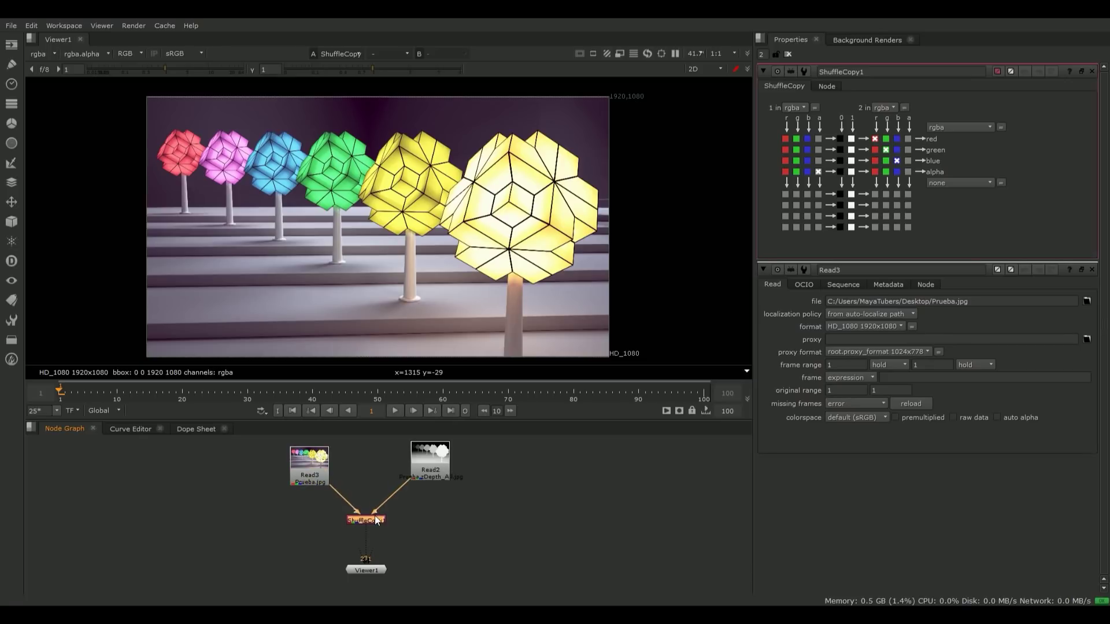
left_click_drag(426, 467, 414, 474)
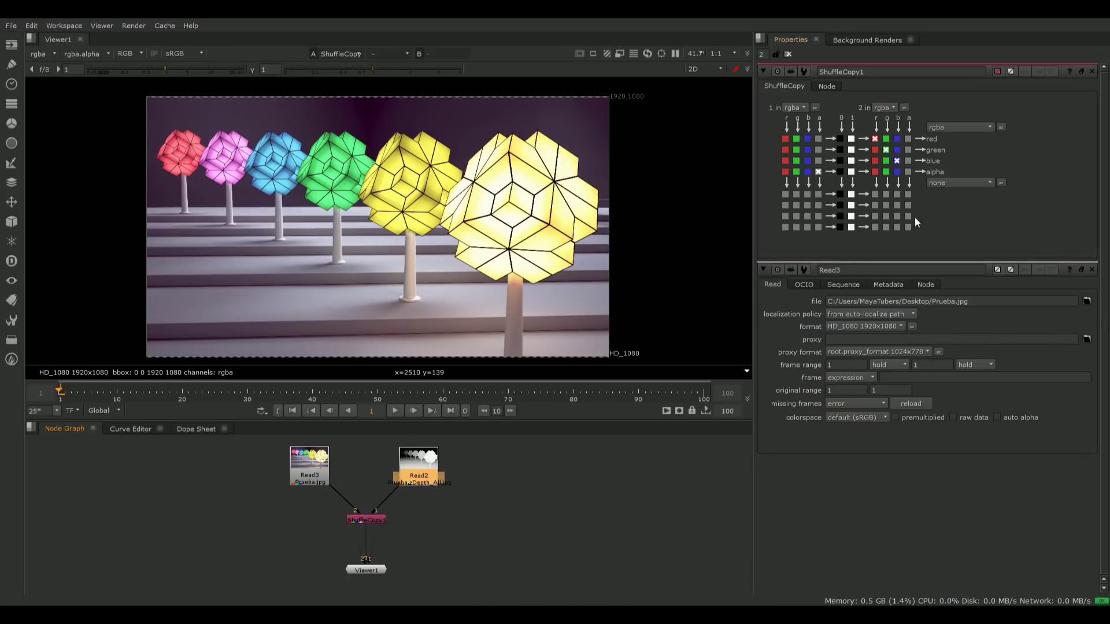
Create a new layer named layerZDEPTH with one channel, PRO, as the second output layer of the ShuffleCopy node.
left_click(959, 183)
left_click(947, 249)
left_click(529, 226)
key("BackSpace")
type("ZDPE")
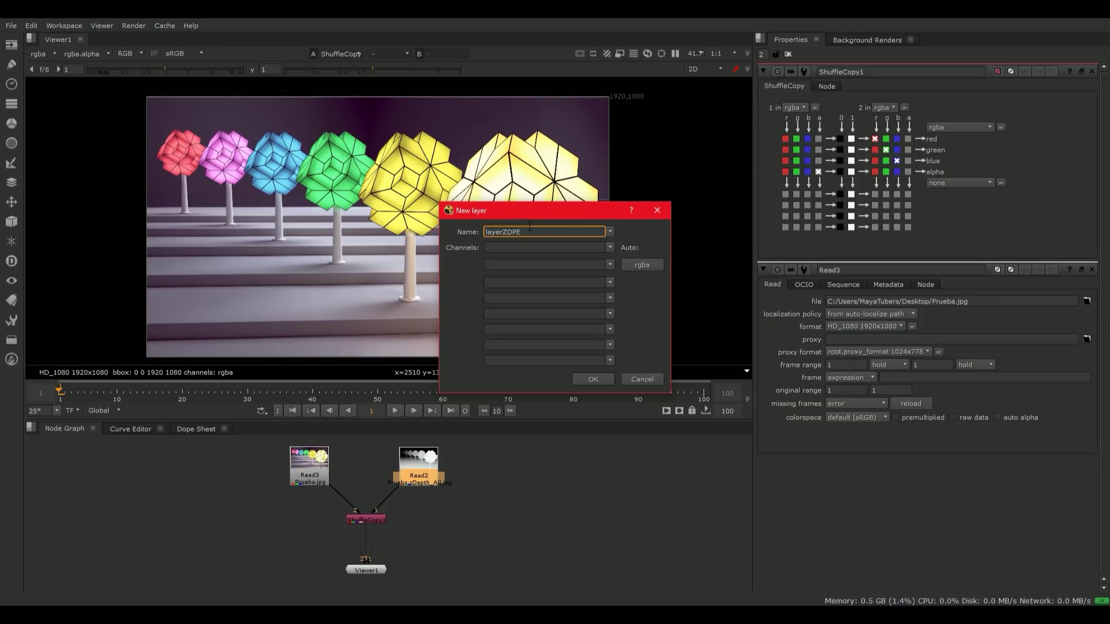
type("TH")
key("BackSpace")
key("BackSpace")
type("EP")
left_click(518, 247)
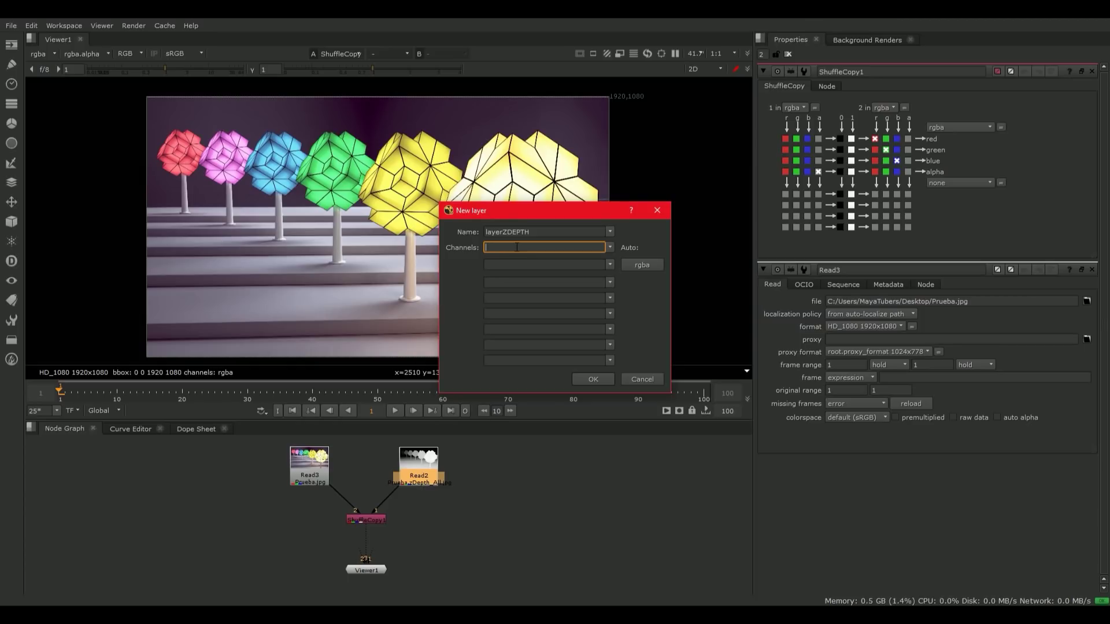
type("O")
key("Return")
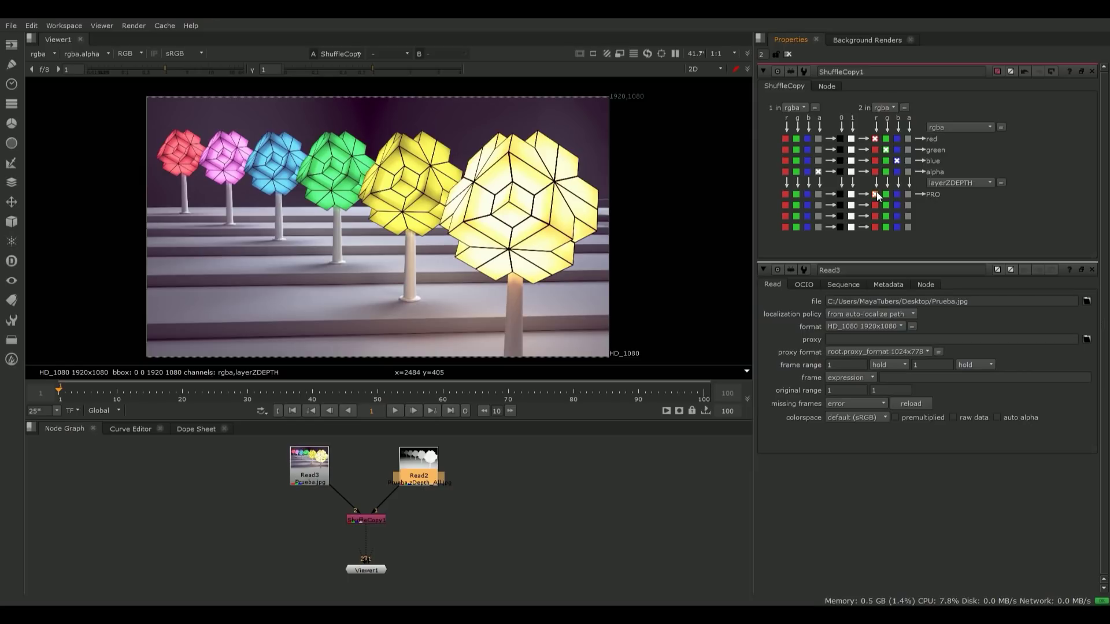
Feed the ShuffleCopy's PRO channel from the red channel of input 1.
left_click(785, 194)
left_click(808, 195)
left_click(785, 194)
Raise the ShuffleCopy node and both Read nodes to leave more room above the Viewer node.
left_click_drag(418, 477, 417, 465)
left_click_drag(370, 515, 370, 504)
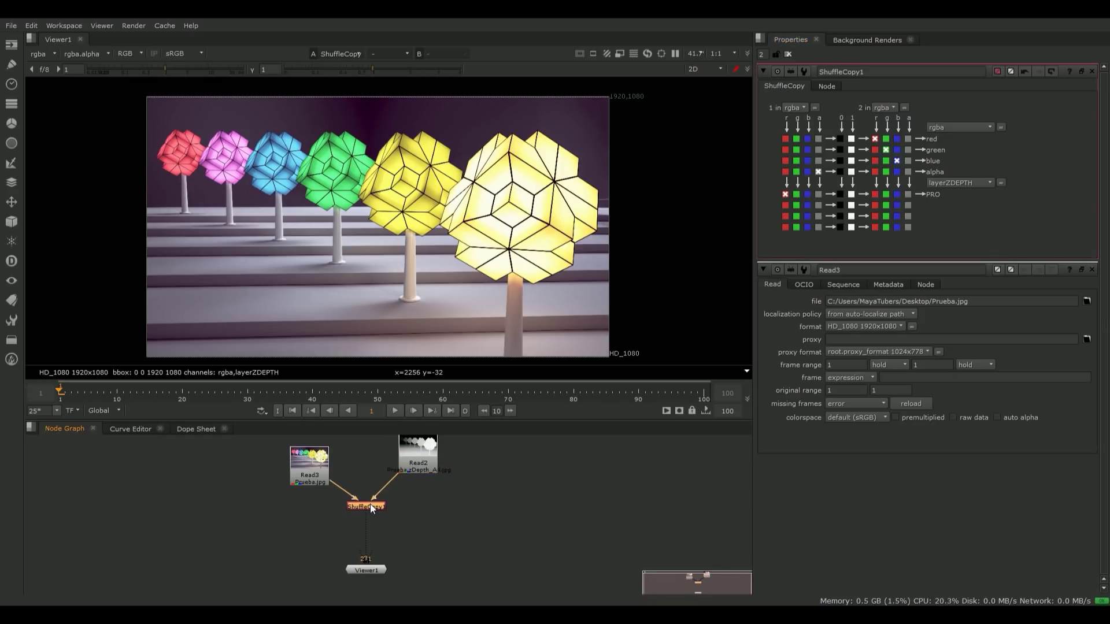
left_click_drag(324, 470, 323, 455)
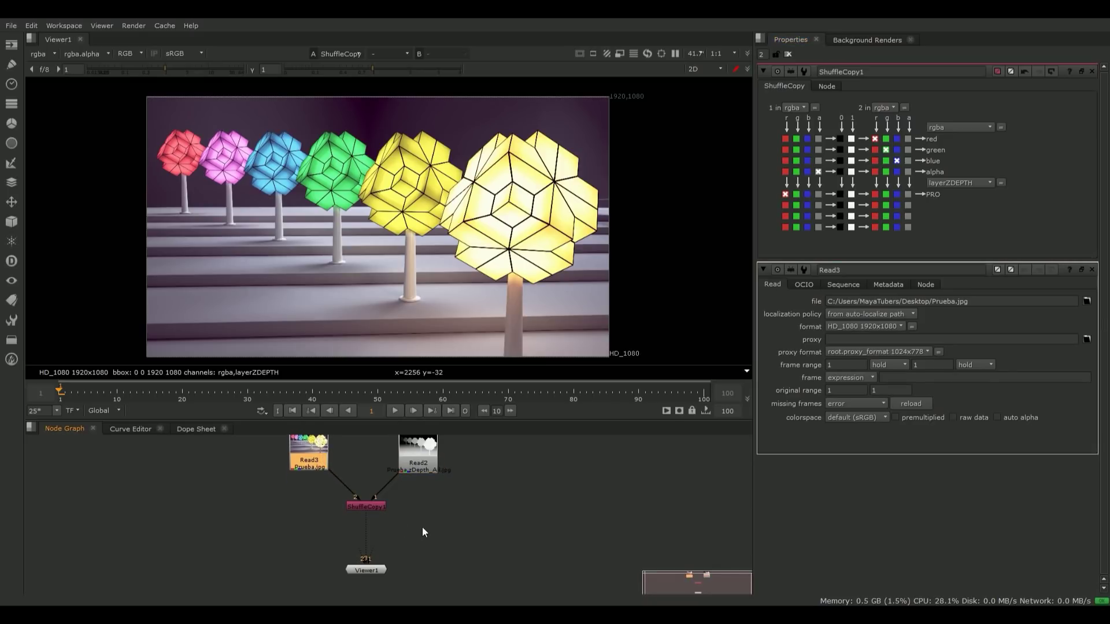
Add a ZDefocus node below the ShuffleCopy node and connect its image input to ShuffleCopy.
left_click(452, 542)
key("Tab")
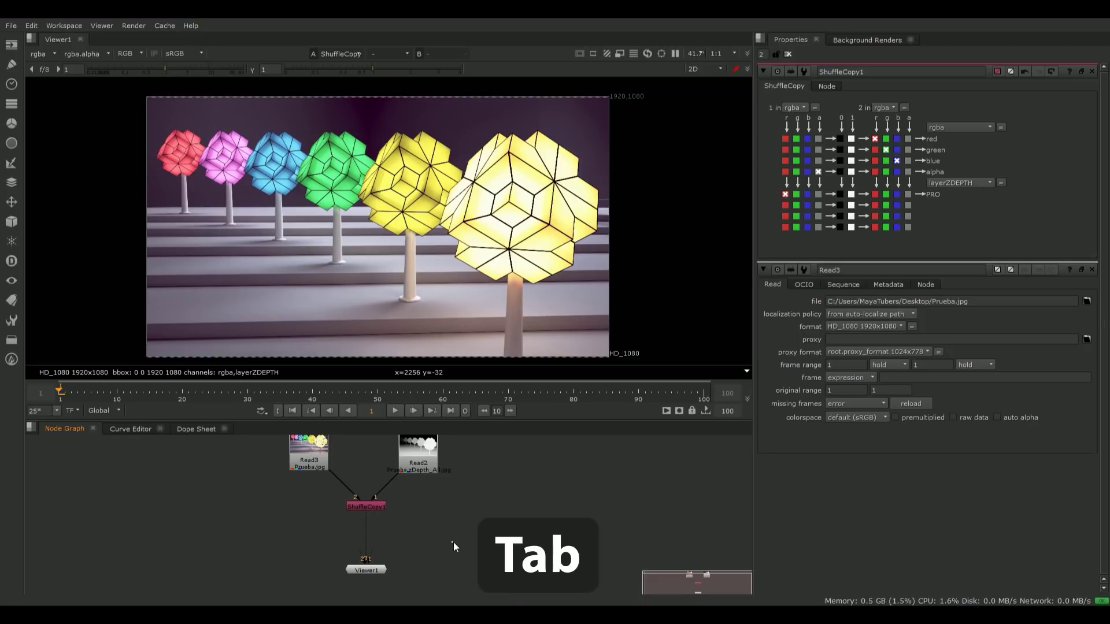
type("ZDefocus")
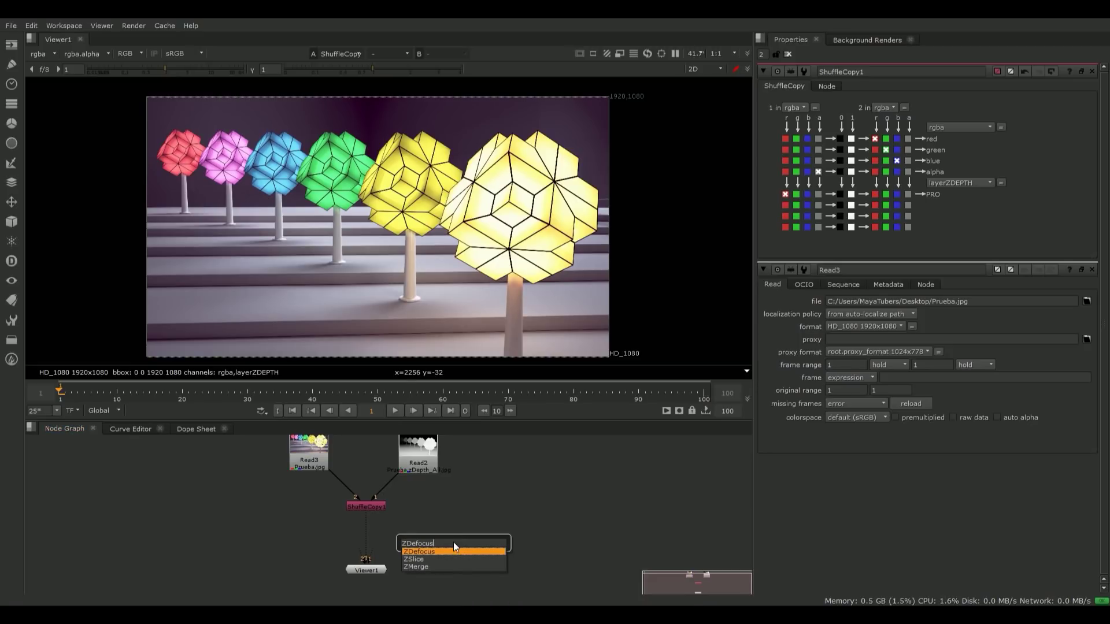
key("Return")
left_click_drag(453, 542, 290, 537)
left_click_drag(344, 512, 359, 505)
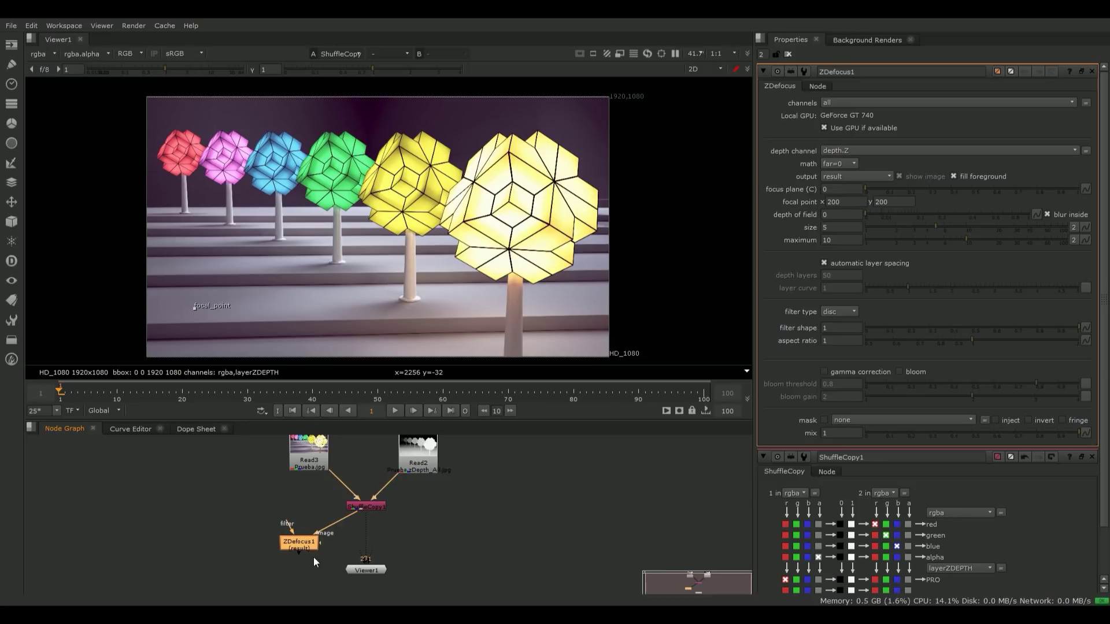
Show the ZDefocus output in the Viewer, remove the Viewer's other connection and centre ZDefocus between ShuffleCopy and the Viewer node.
left_click_drag(302, 553, 369, 568)
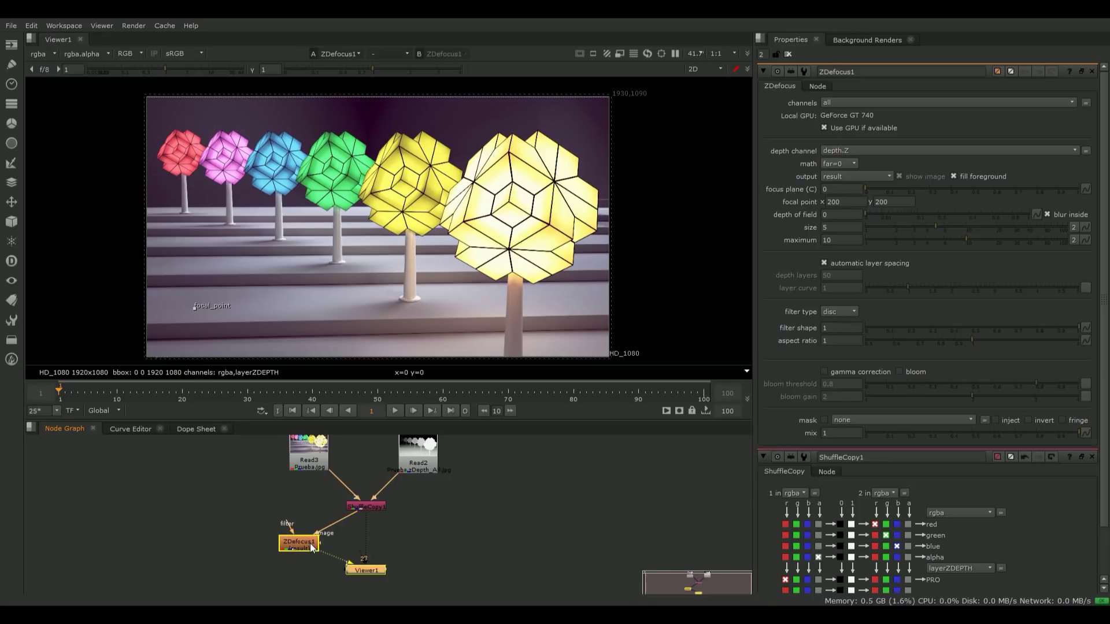
left_click(372, 536)
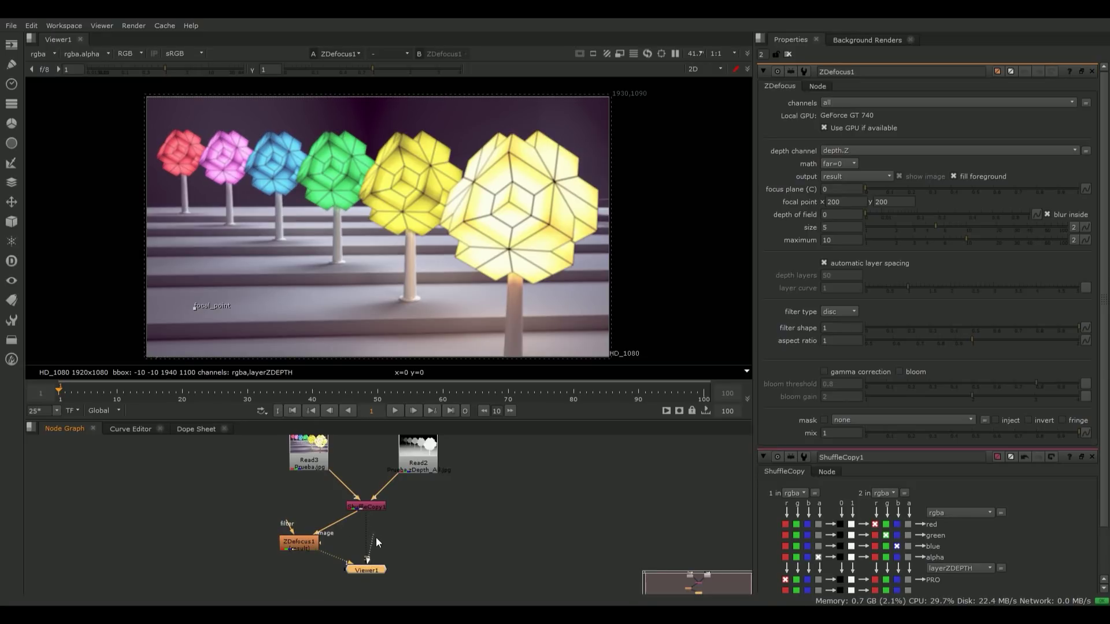
mouse_move(367, 558)
left_mouse_down()
mouse_move(373, 531)
mouse_move(370, 540)
left_mouse_up()
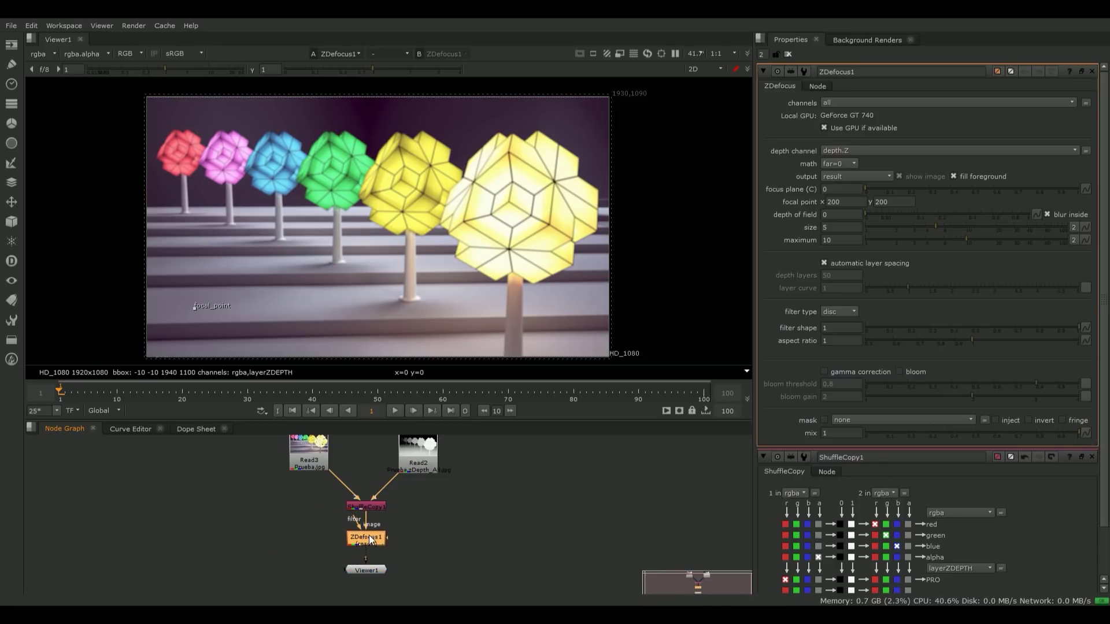
Set the ZDefocus channels to rgb and its depth channel to layerZDEPTH.PRO.
left_click(857, 104)
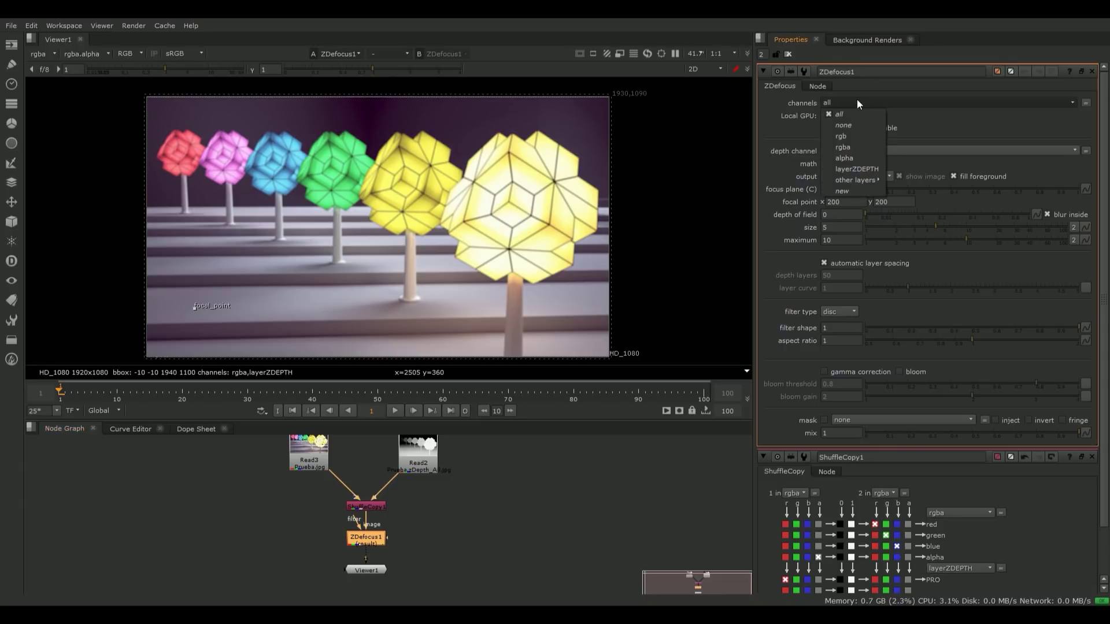
left_click(867, 137)
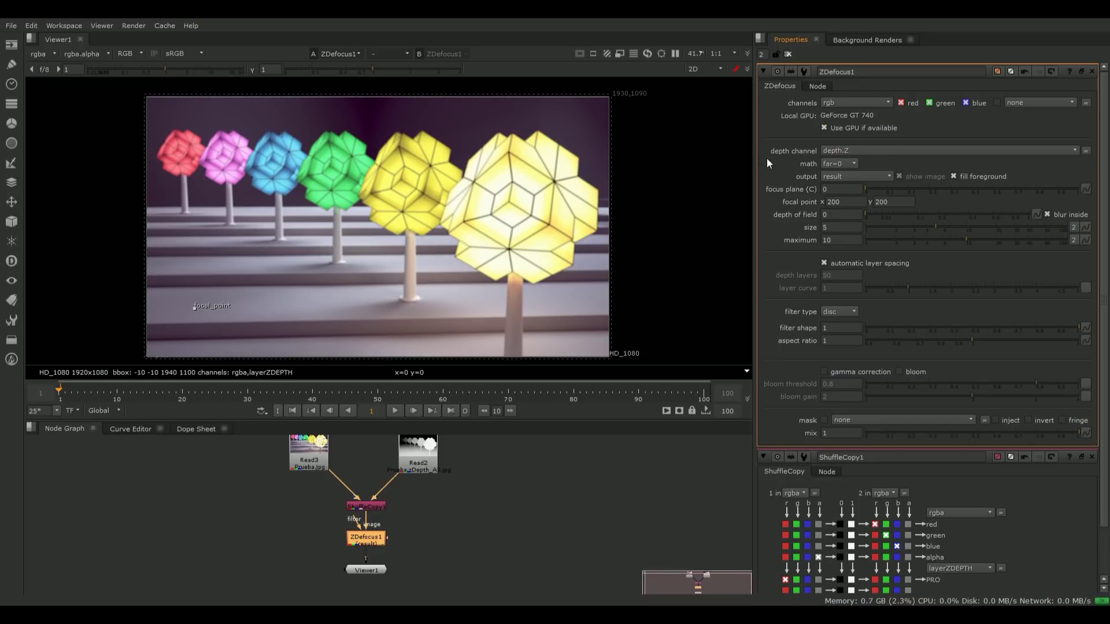
left_click(854, 152)
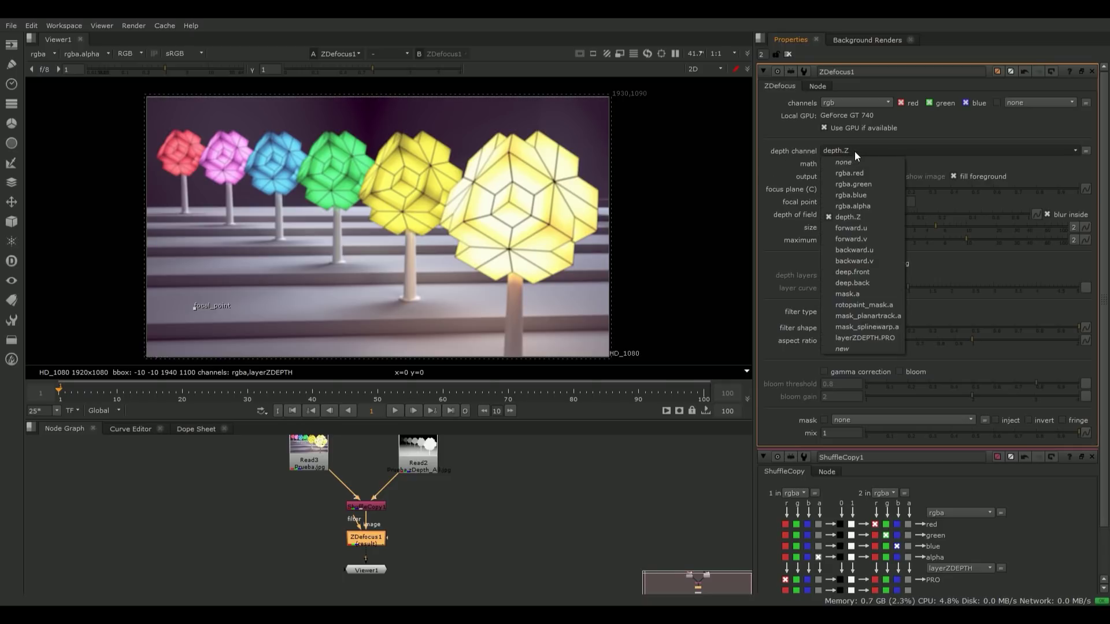
left_click(870, 338)
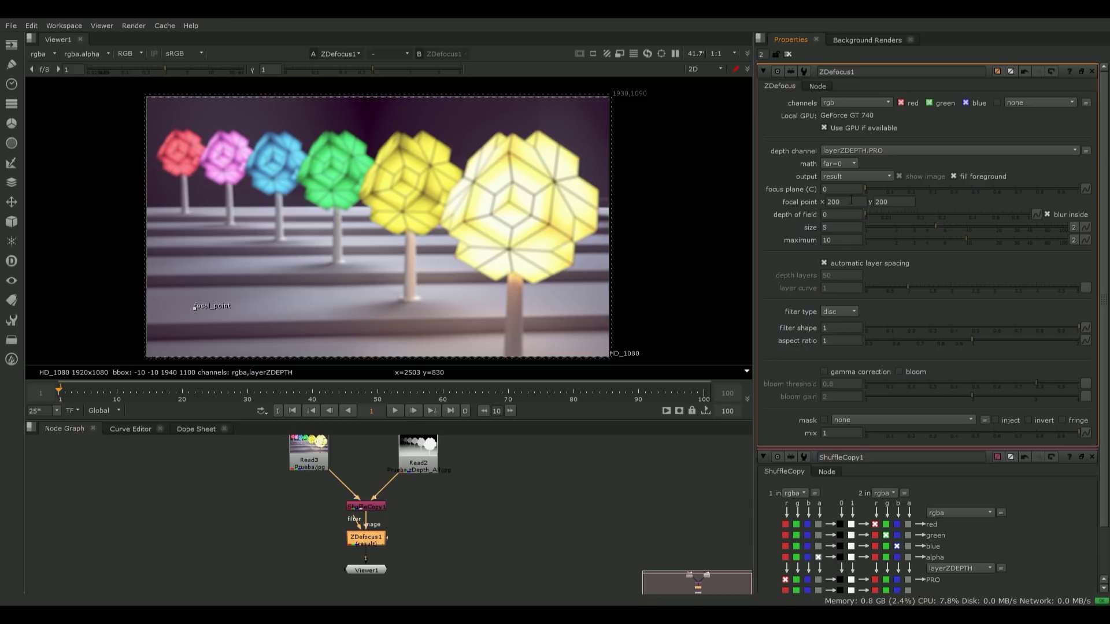
Raise the focus plane to 1 and place the focal point on the smaller yellow tree at about x 1060, y 740.
left_click_drag(867, 189, 1107, 189)
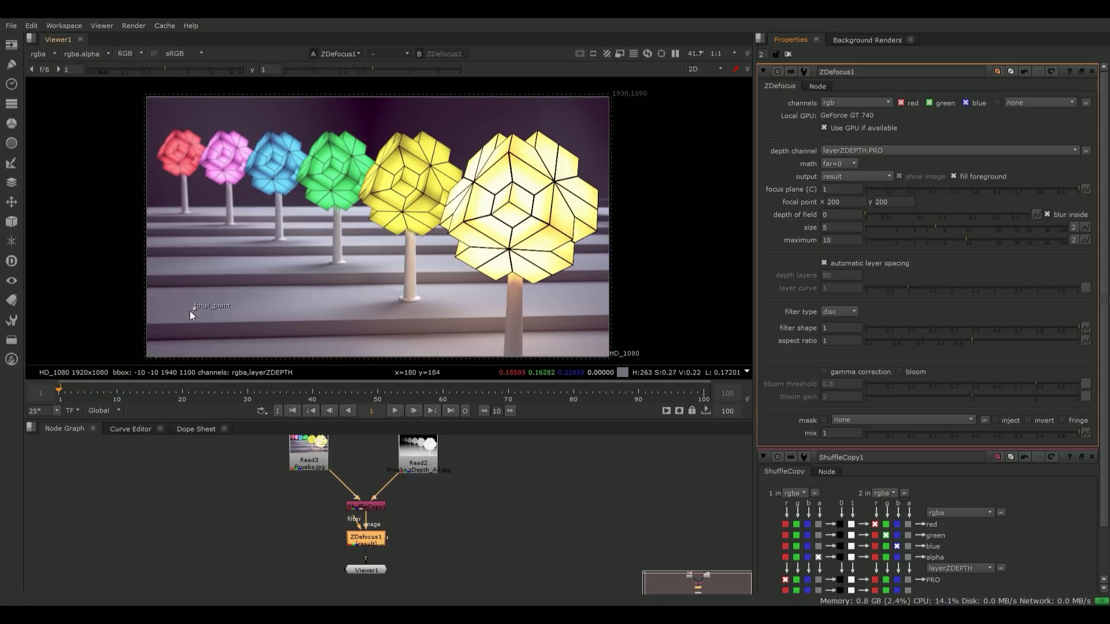
left_click_drag(193, 309, 400, 178)
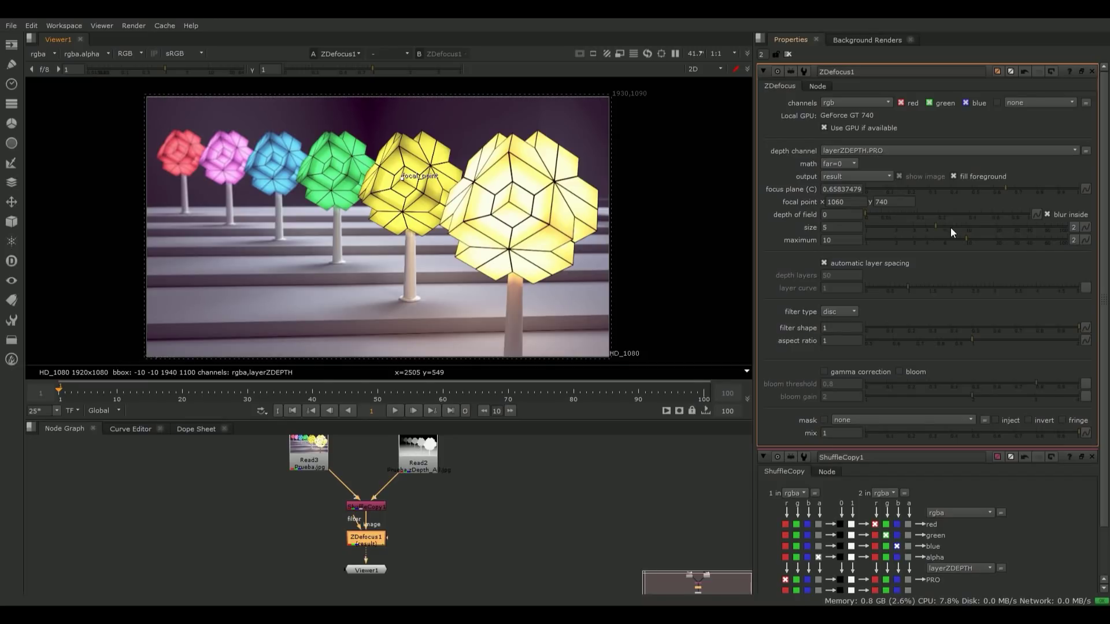
Set the ZDefocus depth of field to 0.085, size to 13.2 and maximum to 13.4.
left_click_drag(868, 215, 977, 239)
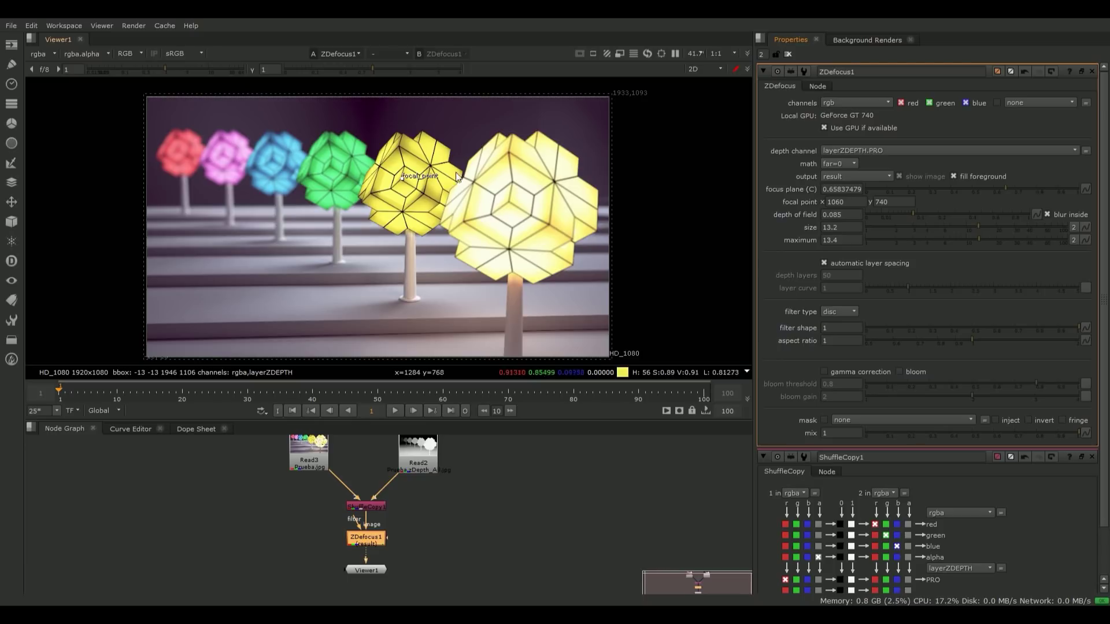
Move the focal point over the magenta tree, red tree, steps and largest tree, ending on the smaller yellow tree at about x 1066, y 742.
left_click_drag(401, 180, 225, 153)
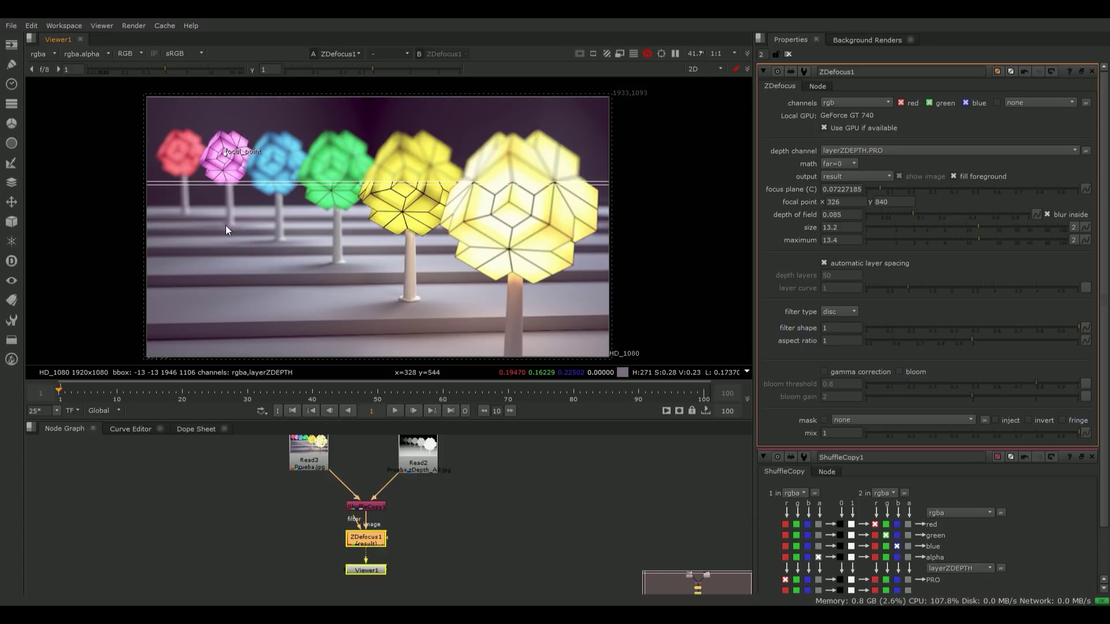
left_click_drag(225, 153, 176, 150)
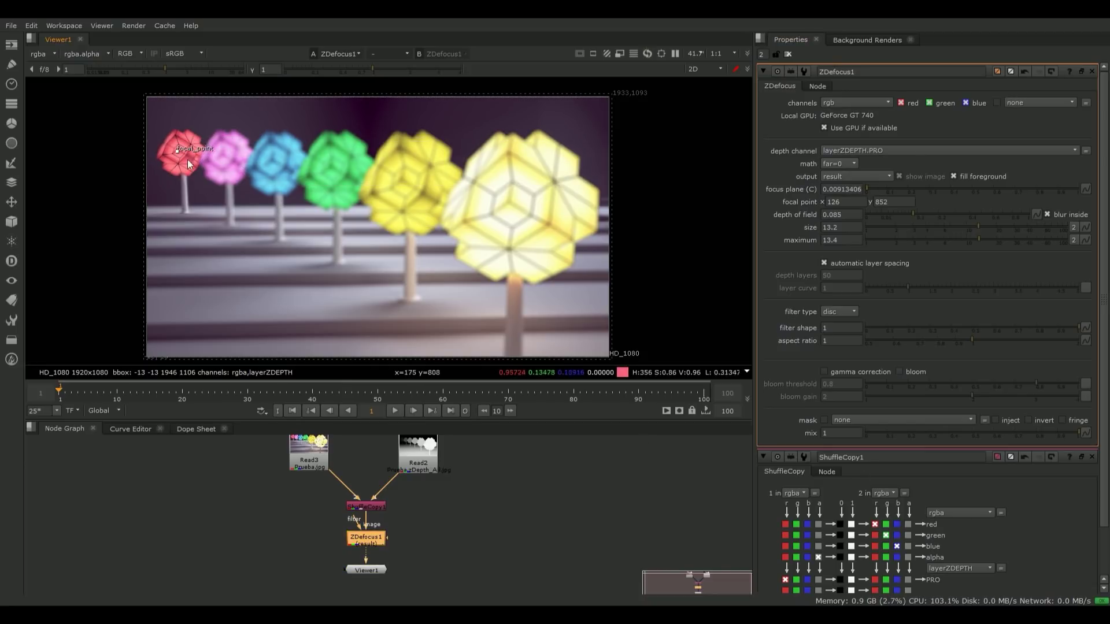
left_click_drag(177, 149, 295, 278)
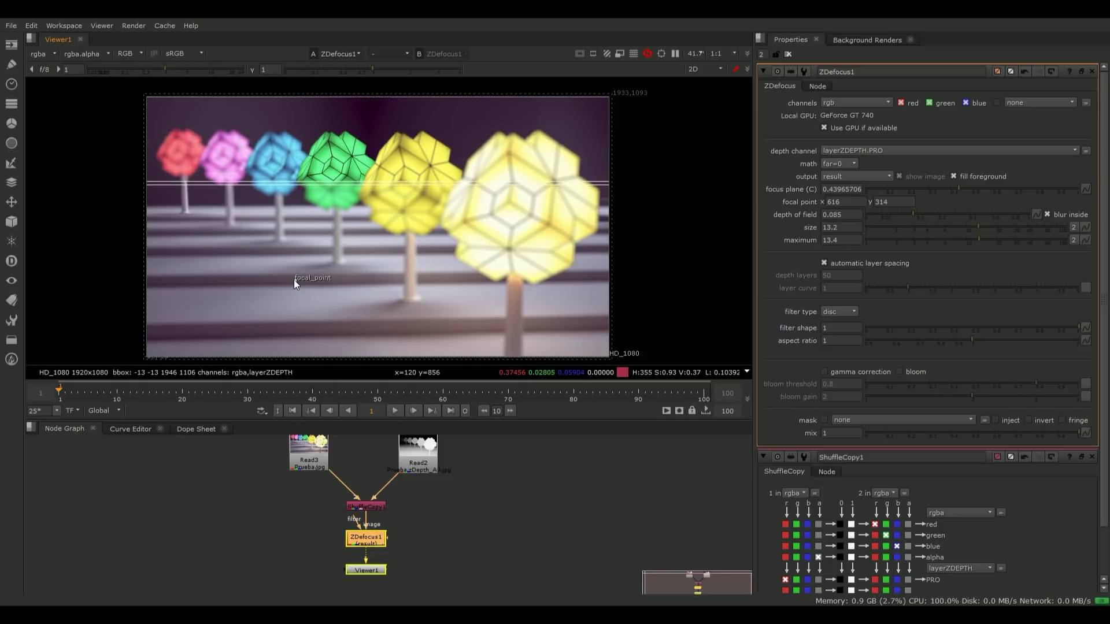
left_click_drag(295, 279, 513, 279)
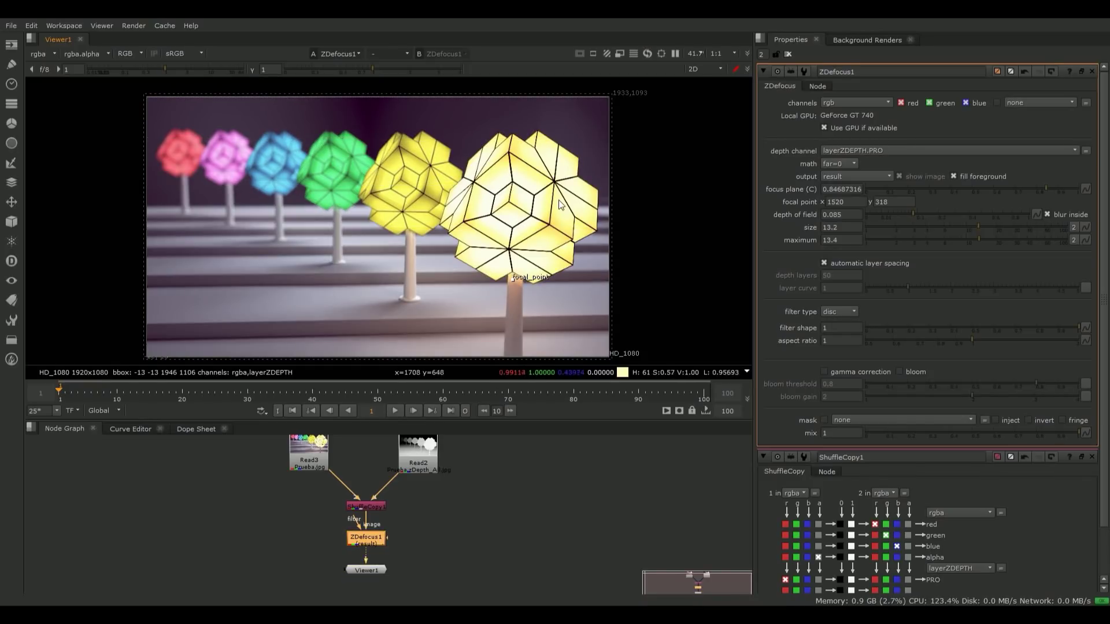
left_click_drag(512, 279, 512, 203)
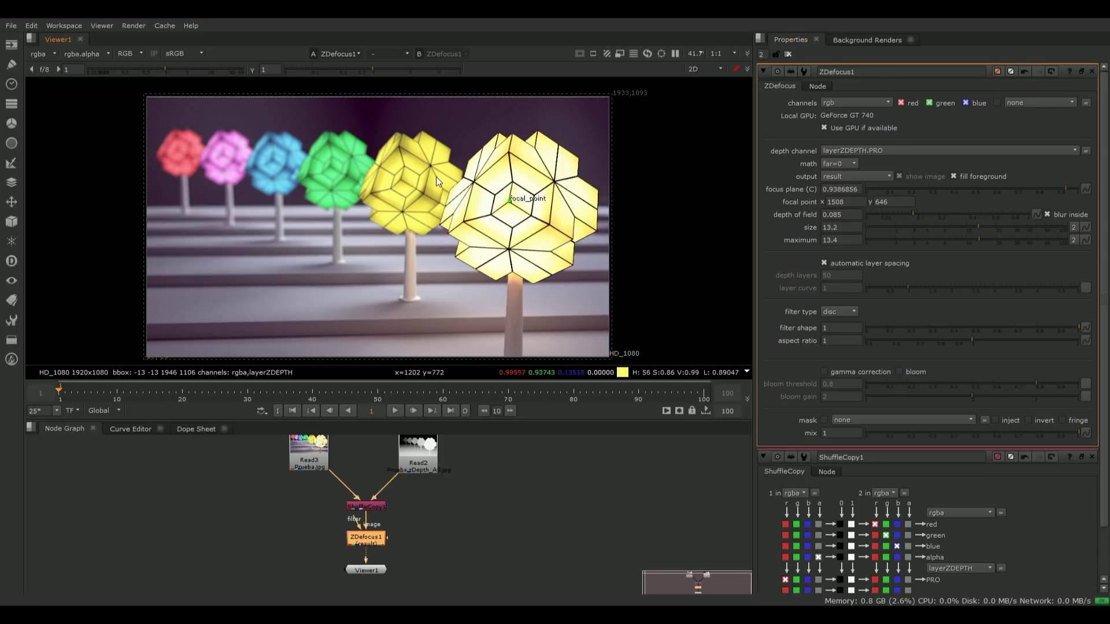
left_click_drag(509, 200, 426, 191)
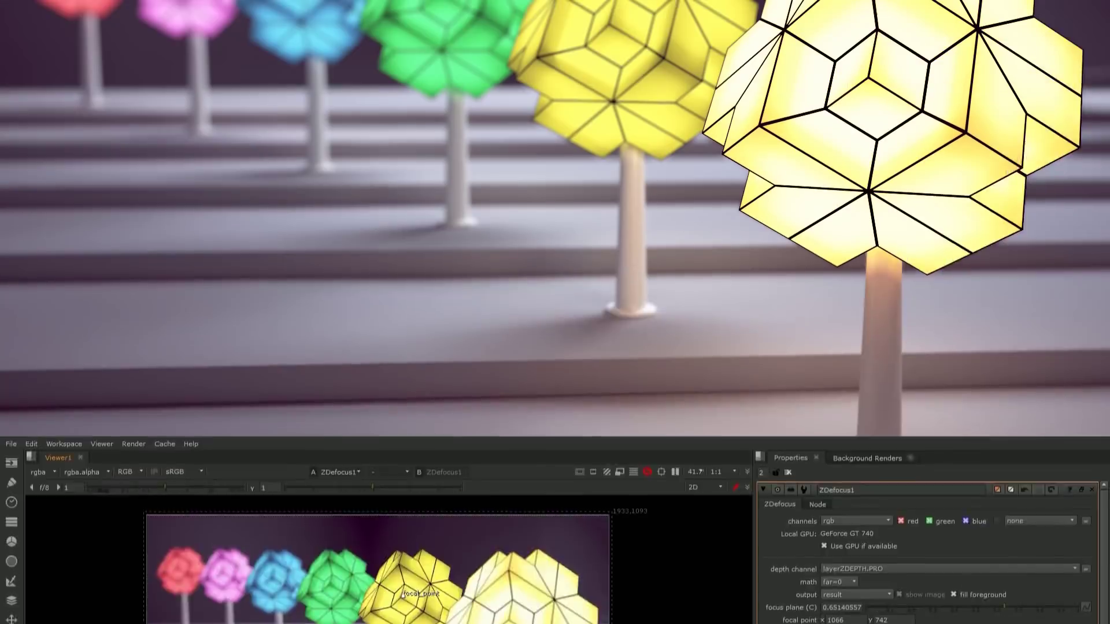